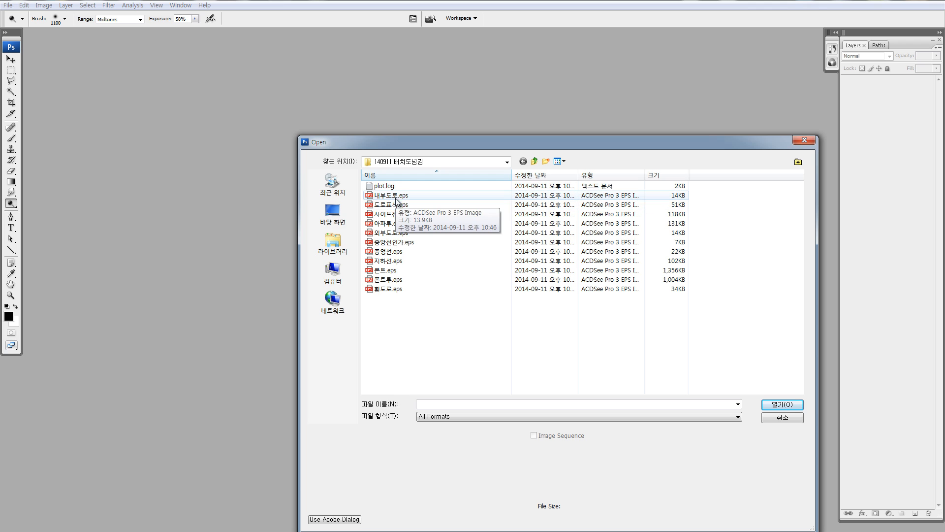
left_click_drag(437, 314, 378, 194)
key("Delete")
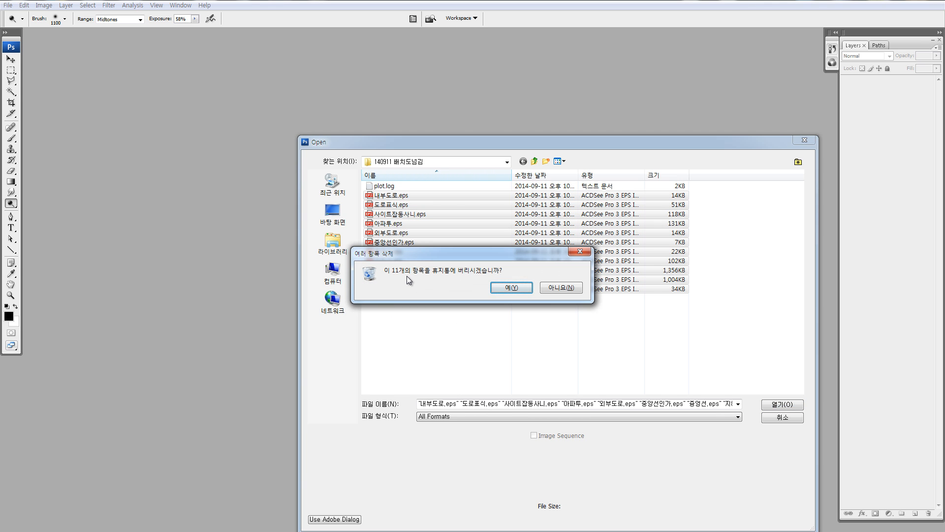
key("Escape")
left_click(400, 301)
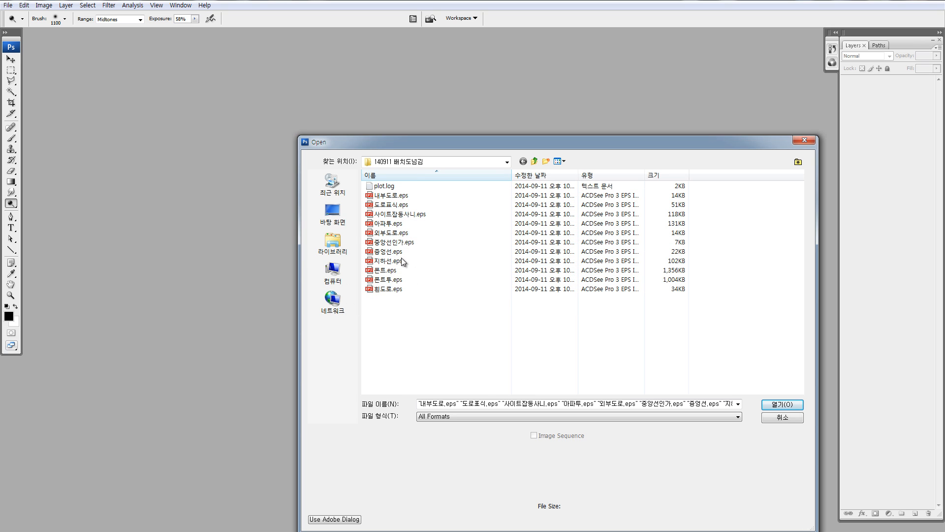
left_click_drag(428, 302, 367, 193)
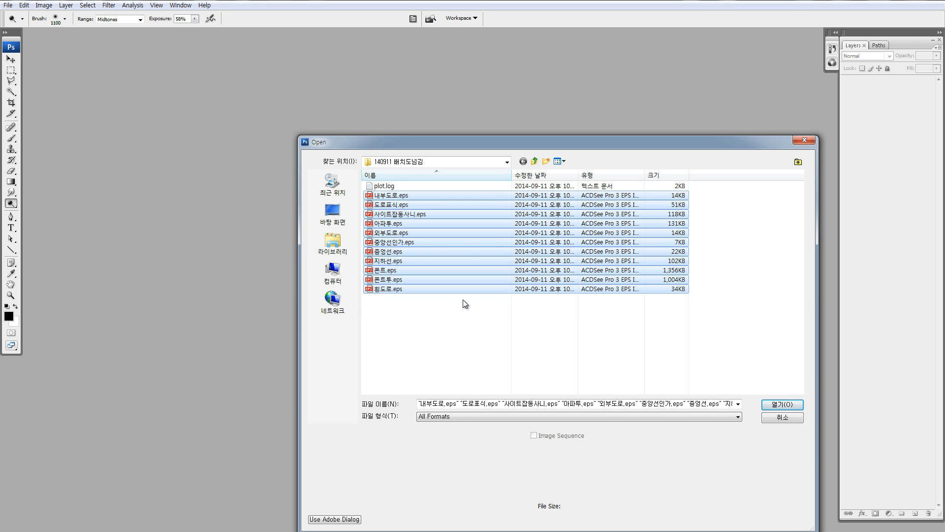
key("Return")
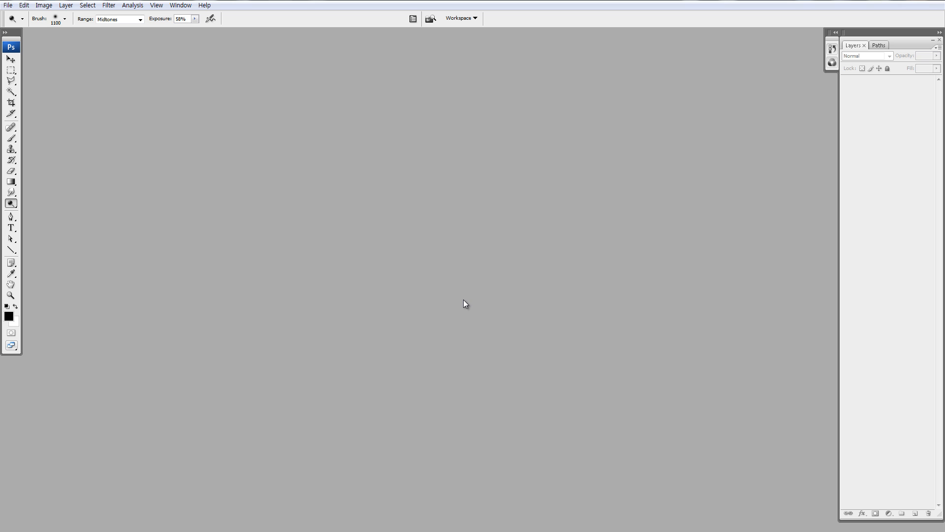
Open 내부도로.eps, rasterizing it in RGB Color at a resolution of 200 pixels/inch.
key("ctrl+o")
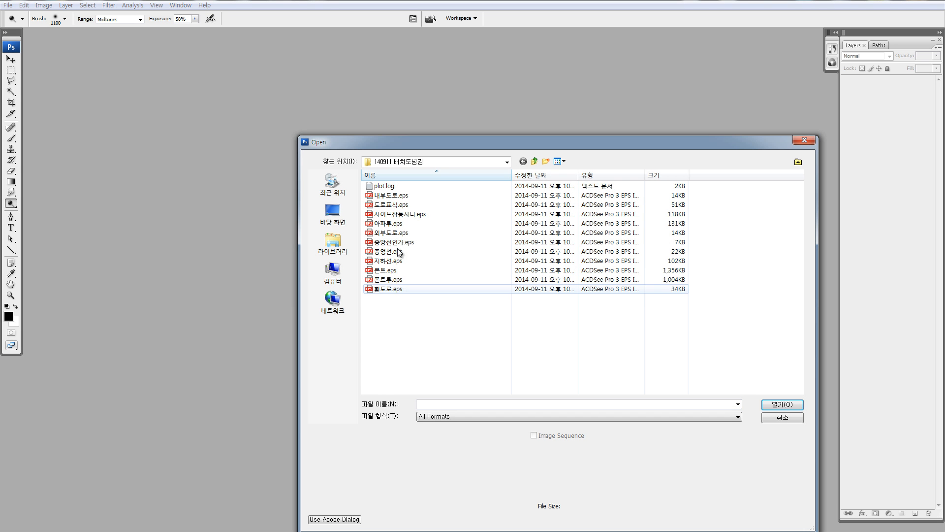
left_click(384, 197)
key("Return")
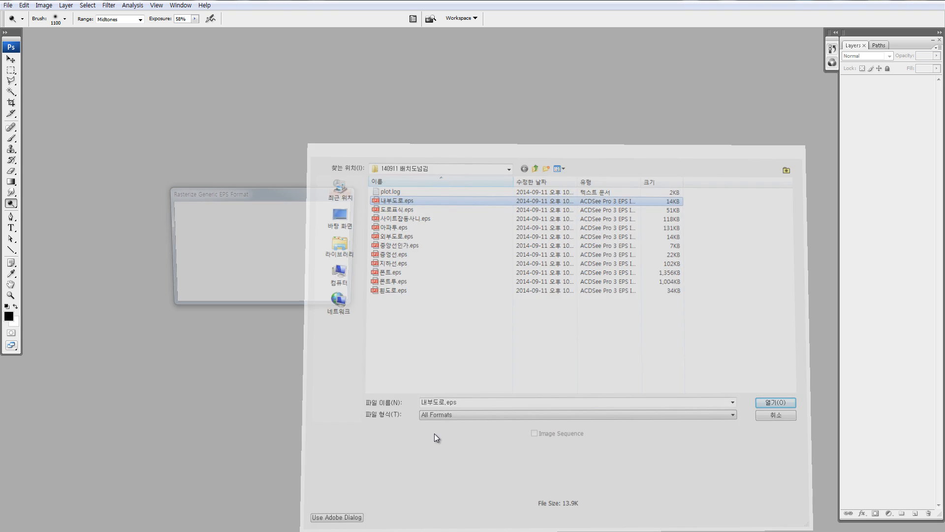
left_click_drag(233, 264, 172, 258)
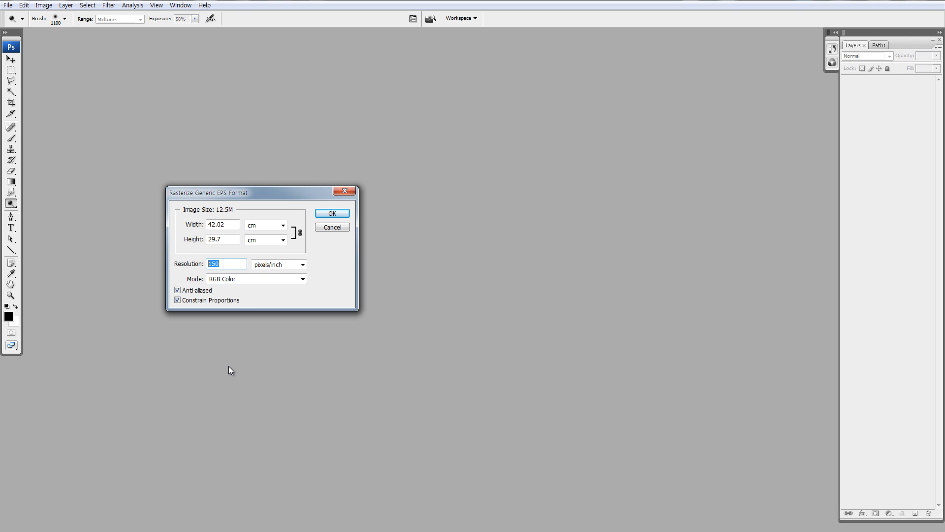
type("200")
key("BackSpace")
key("BackSpace")
key("BackSpace")
type("300")
key("BackSpace")
key("BackSpace")
key("BackSpace")
type("200")
key("BackSpace")
key("BackSpace")
key("BackSpace")
type("150")
key("BackSpace")
key("BackSpace")
type("300")
key("Return")
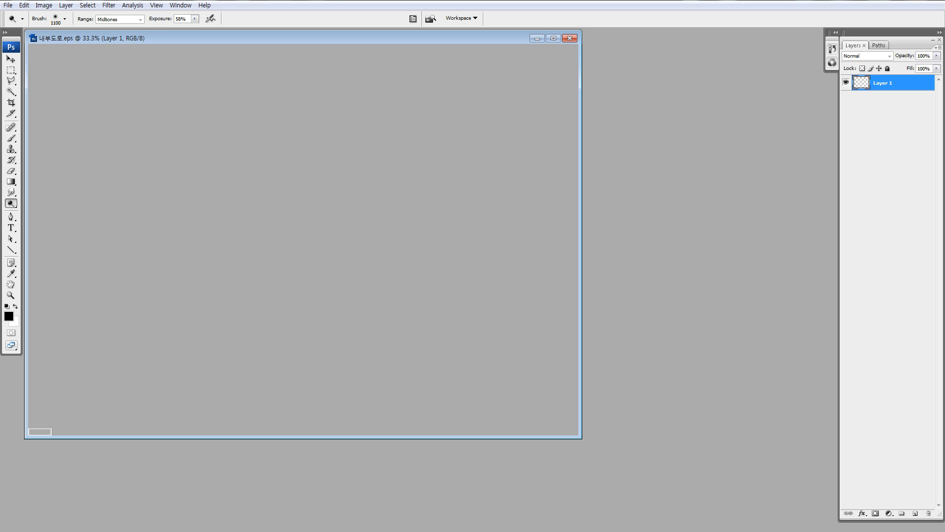
Check the pixel dimensions of the 200 pixels/inch image, and close it without saving.
key("ctrl+alt+i")
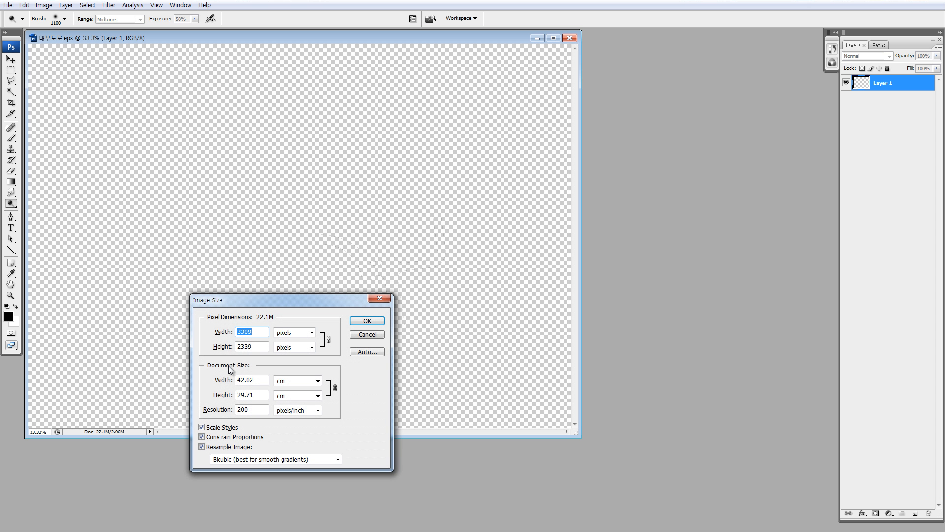
key("Escape")
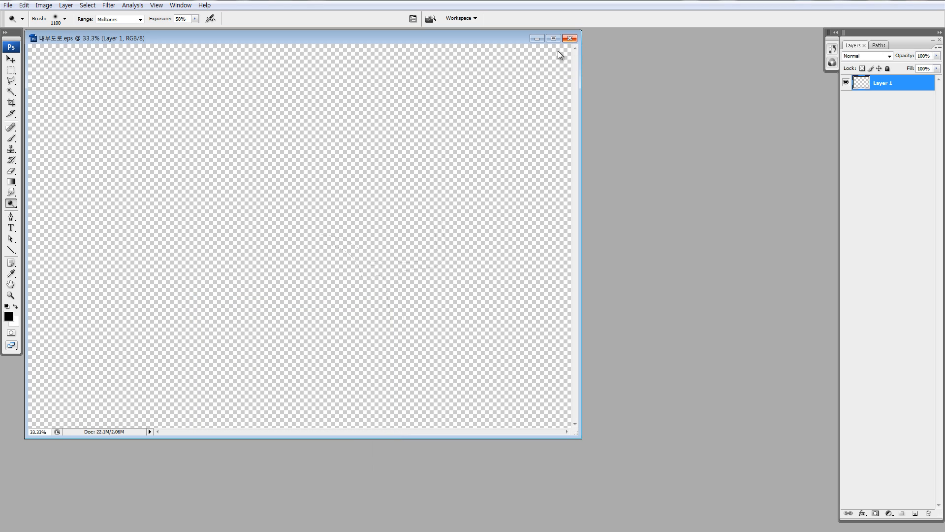
left_click(570, 39)
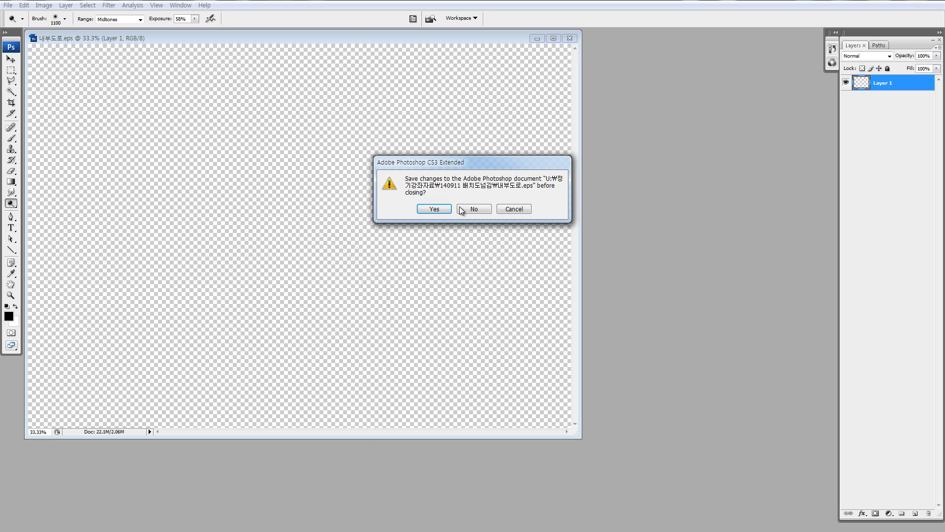
left_click(475, 209)
Reopen 내부도로.eps, rasterizing it at a resolution of 300 pixels/inch.
double_click(314, 247)
double_click(403, 197)
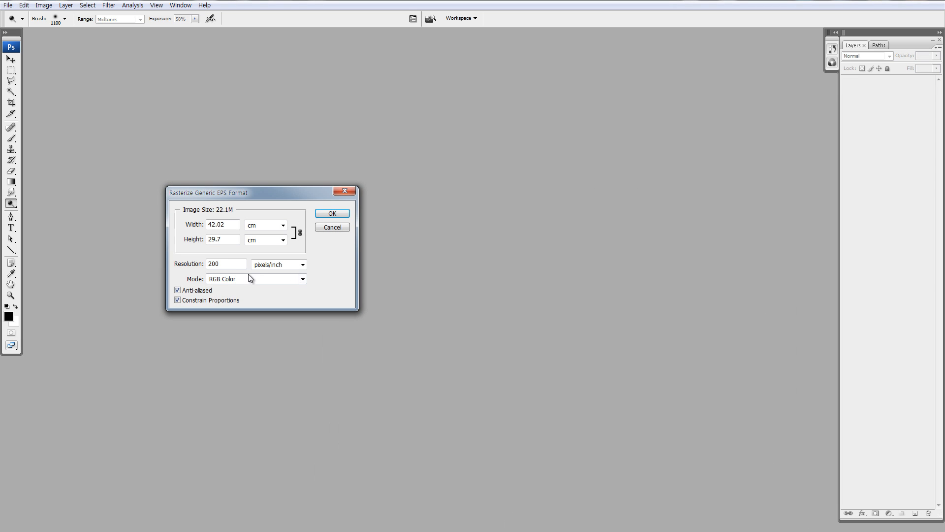
left_click_drag(228, 265, 176, 256)
type("300")
key("Return")
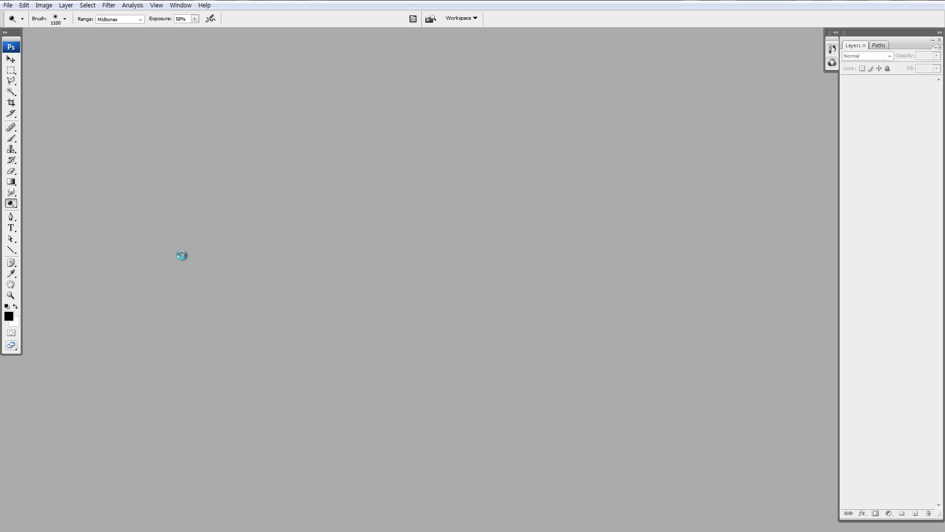
Check the pixel dimensions of the 300 pixels/inch image, and close it without saving.
key("ctrl+alt+i")
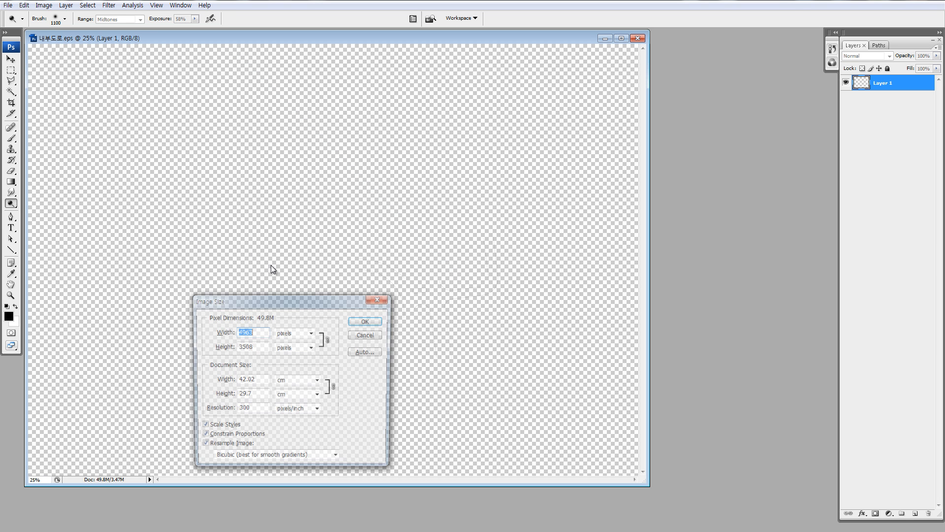
key("Escape")
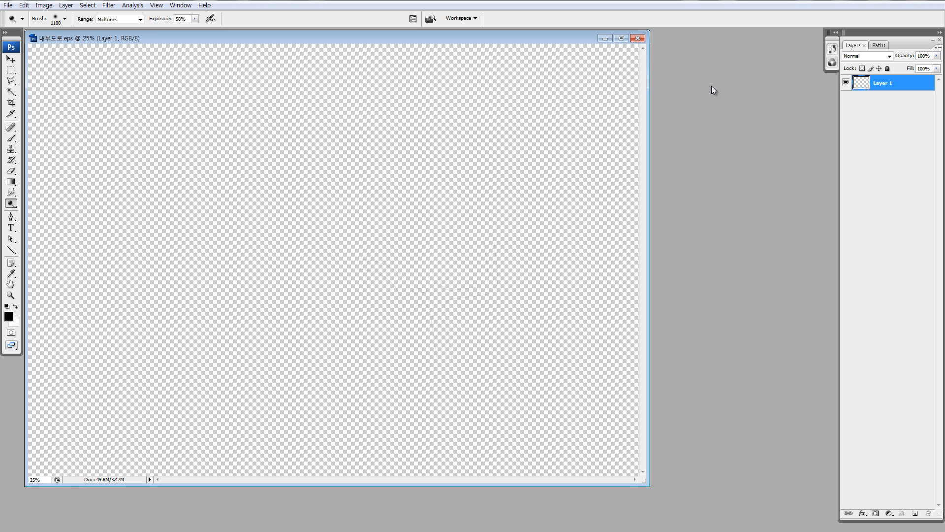
left_click(638, 38)
left_click(470, 212)
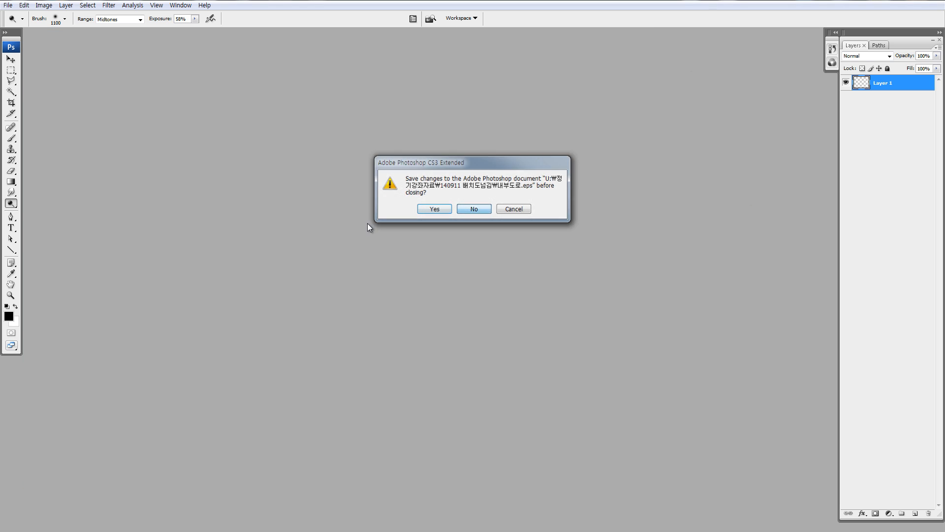
Open 내부도로.eps again, rasterized at 200 pixels/inch with anti-aliasing turned off.
key("ctrl+o")
double_click(391, 205)
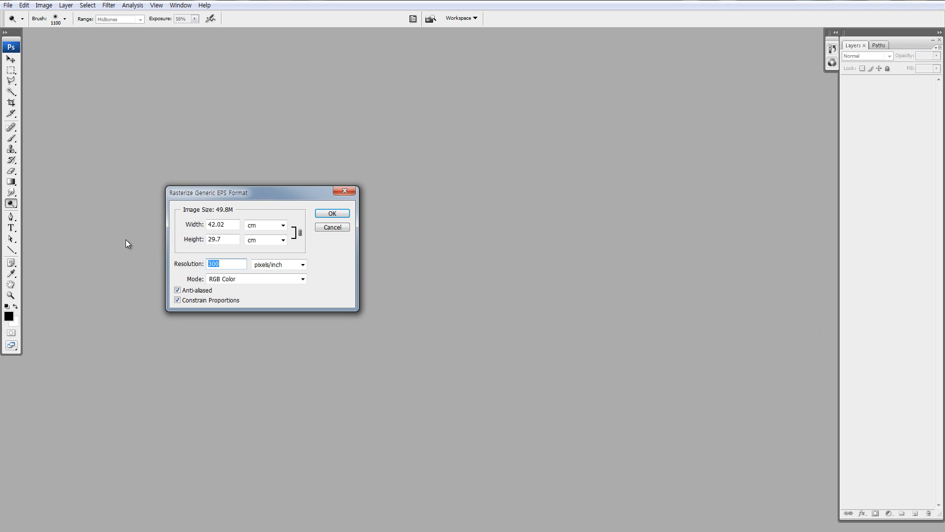
type("200")
left_click(177, 290)
left_click(331, 213)
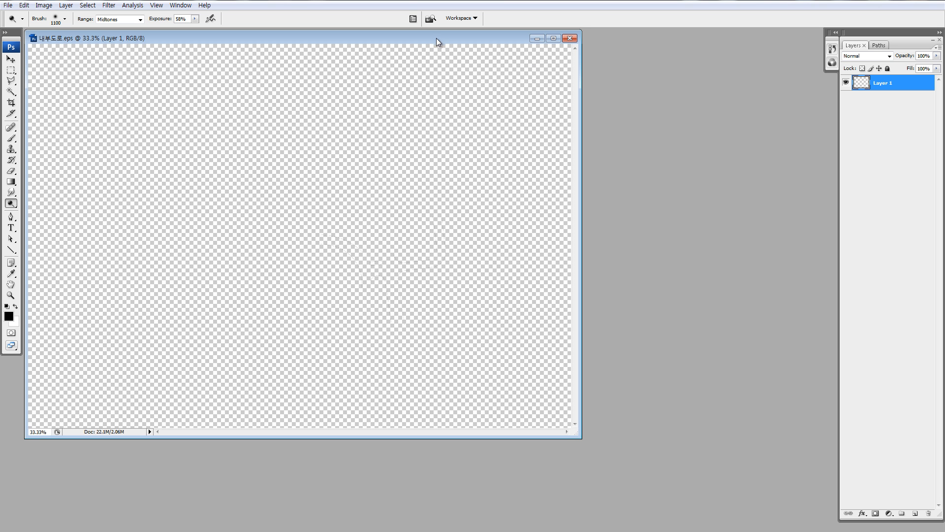
Fill the transparent layer with the white background color and reposition the document window.
left_click_drag(436, 38, 536, 58)
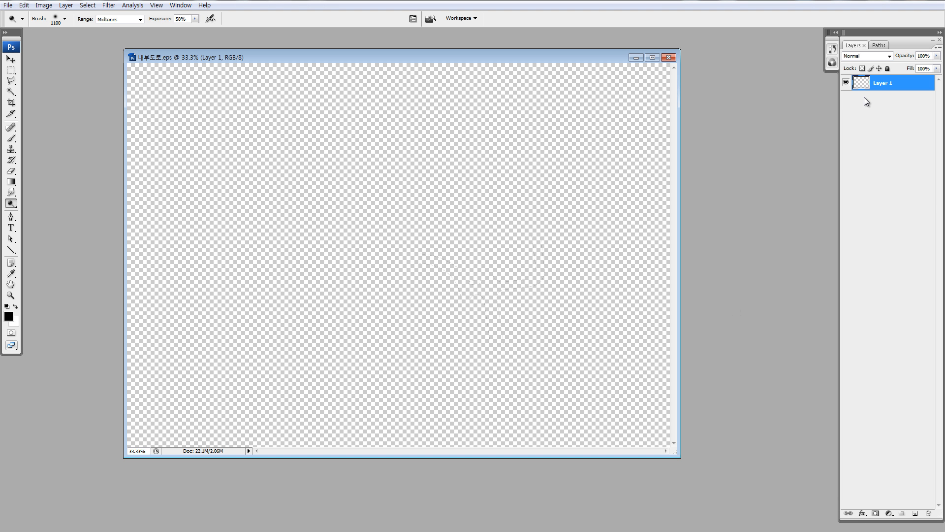
key("ctrl+Delete")
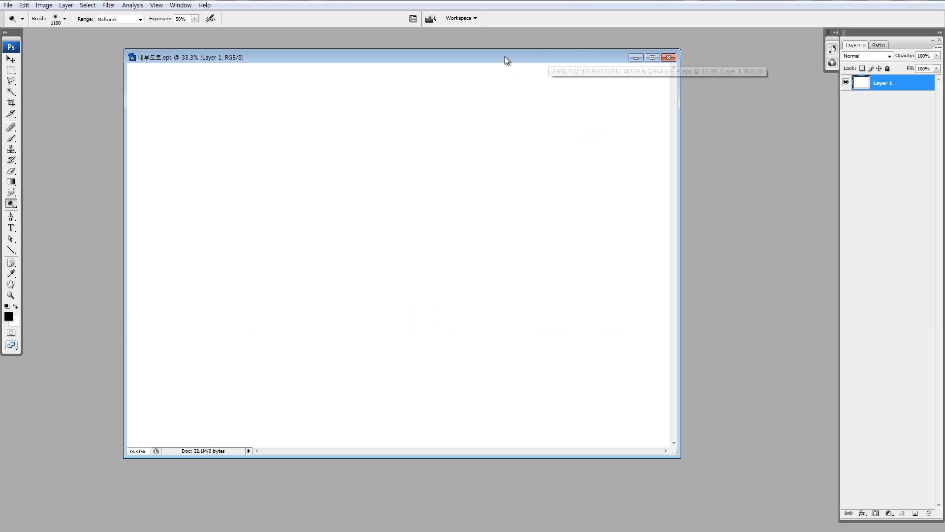
left_click_drag(505, 57, 516, 63)
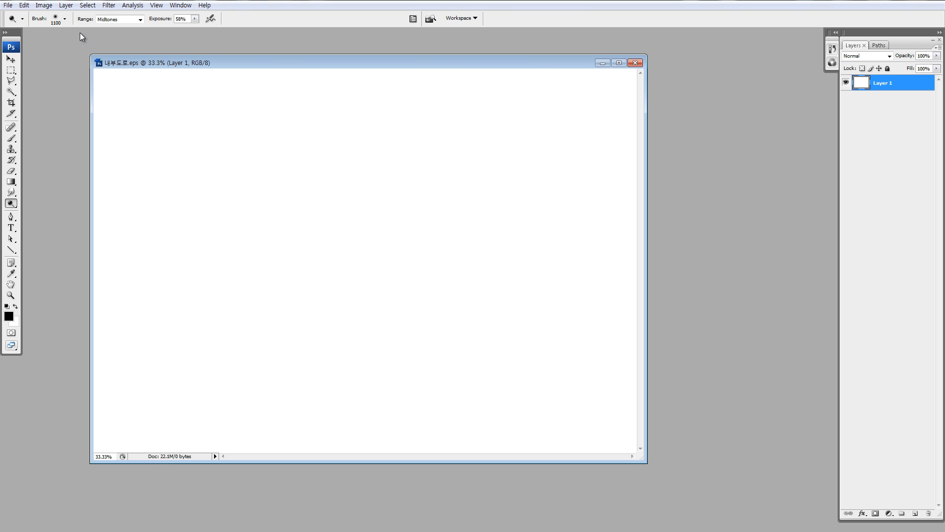
Place 내부도로.eps at full size as a new layer above the white background layer.
left_click(8, 5)
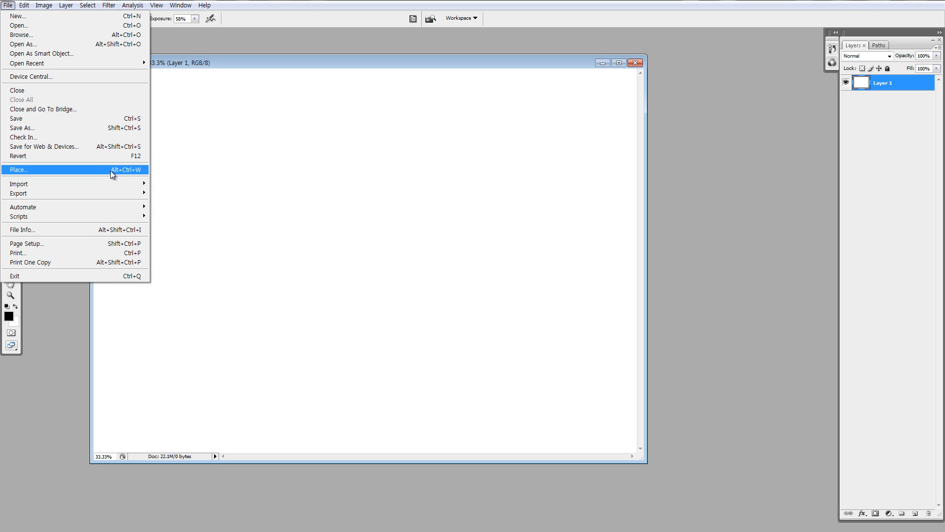
left_click(182, 60)
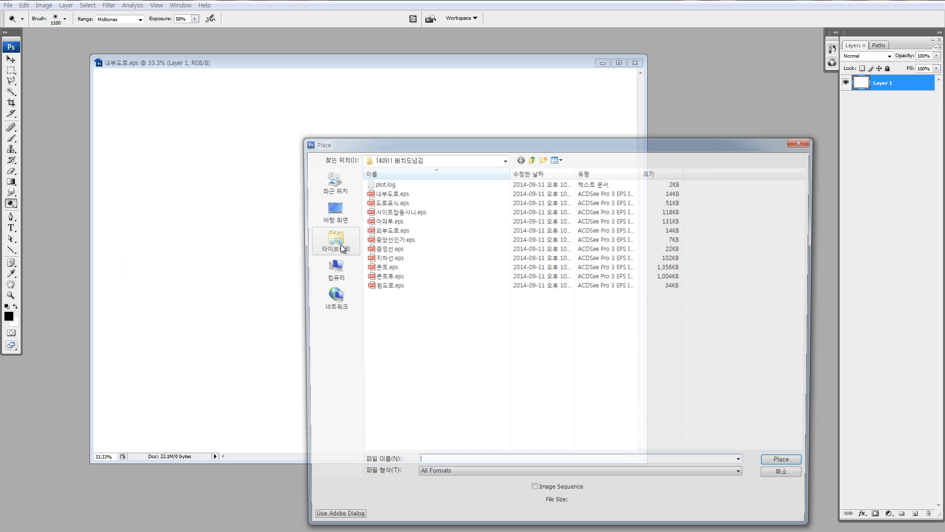
double_click(387, 191)
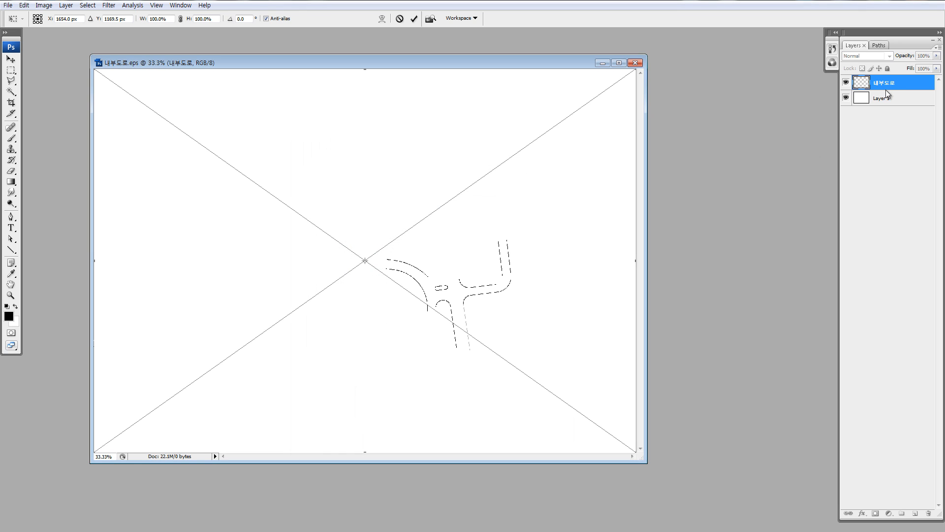
key("o")
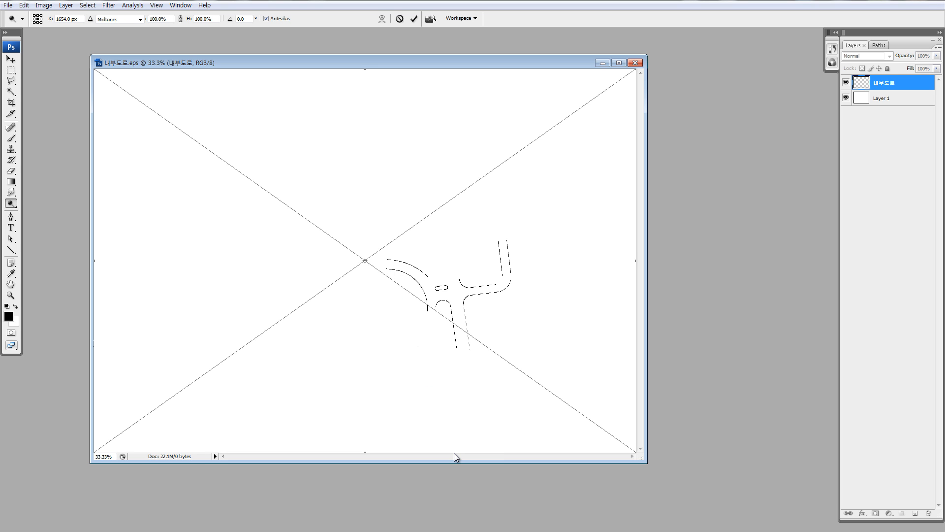
key("Return")
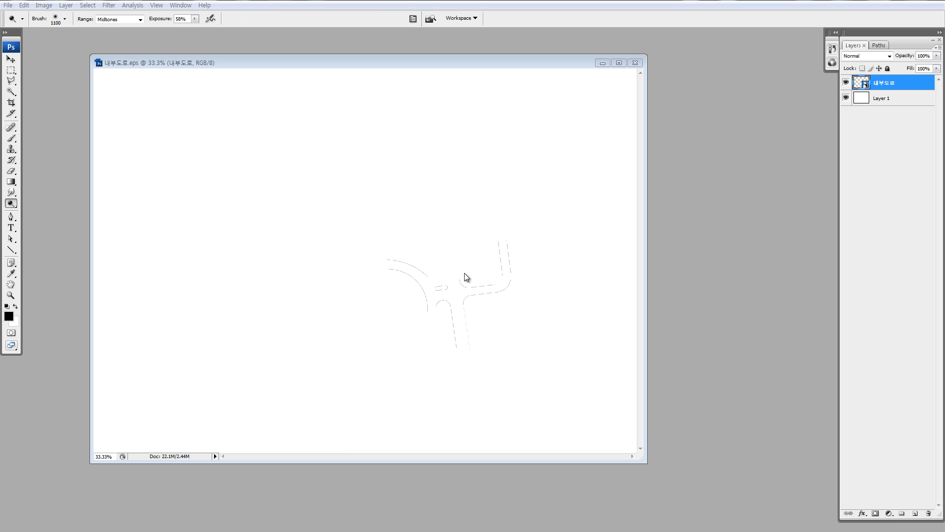
Place 도로표식.eps as a new layer at its original size and fit the whole drawing in view.
double_click(385, 203)
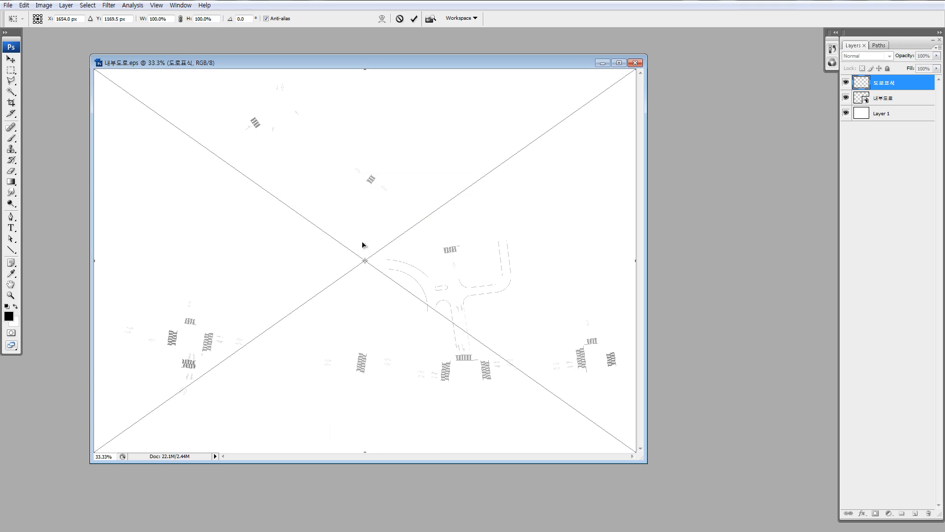
key("Return")
key("z")
left_click(107, 82)
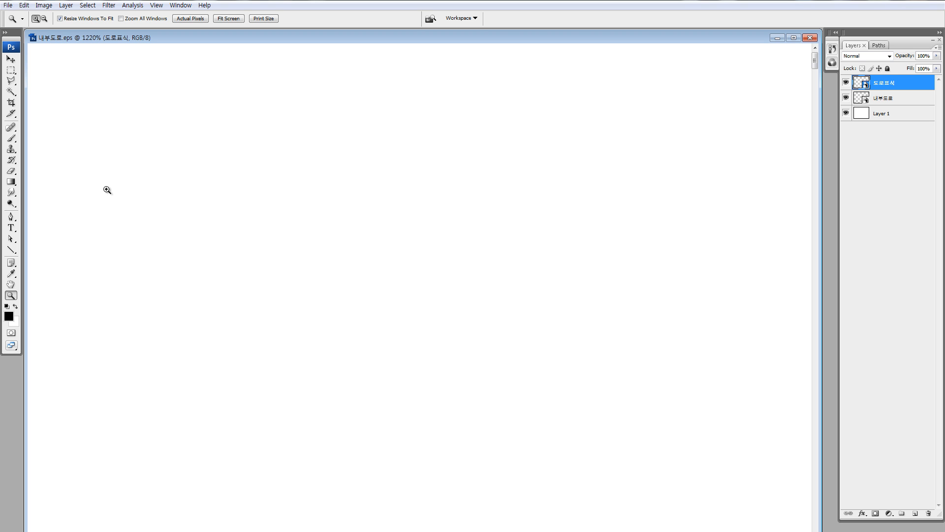
key("ctrl+0")
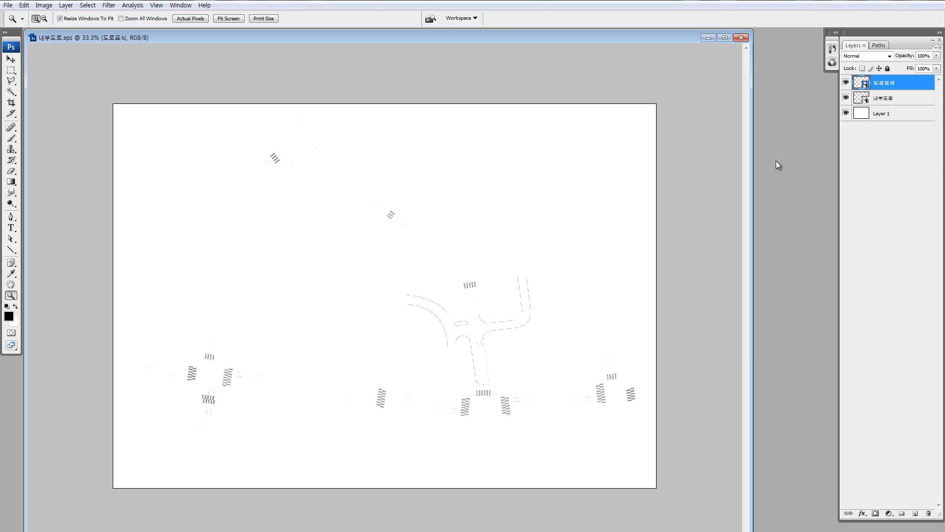
Place 사이트잡동사니.eps as a new layer above the road marking layer.
key("alt+f")
key("l")
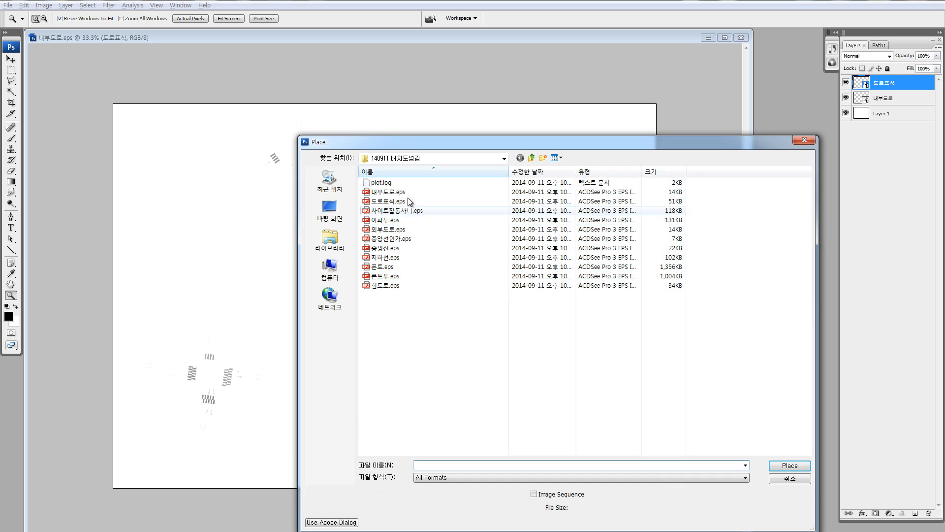
double_click(390, 212)
key("Return")
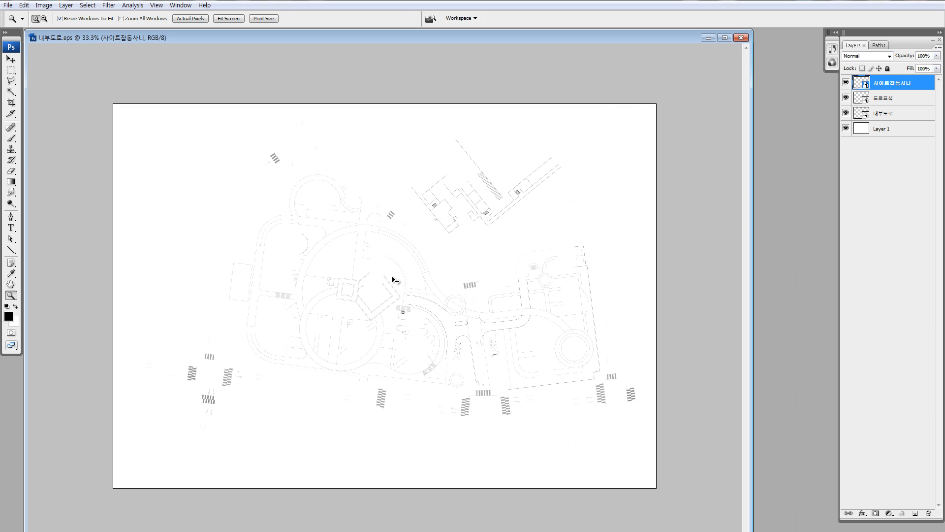
key("ctrl+plus")
key("ctrl+plus")
key("ctrl+plus")
key("alt+f")
key("l")
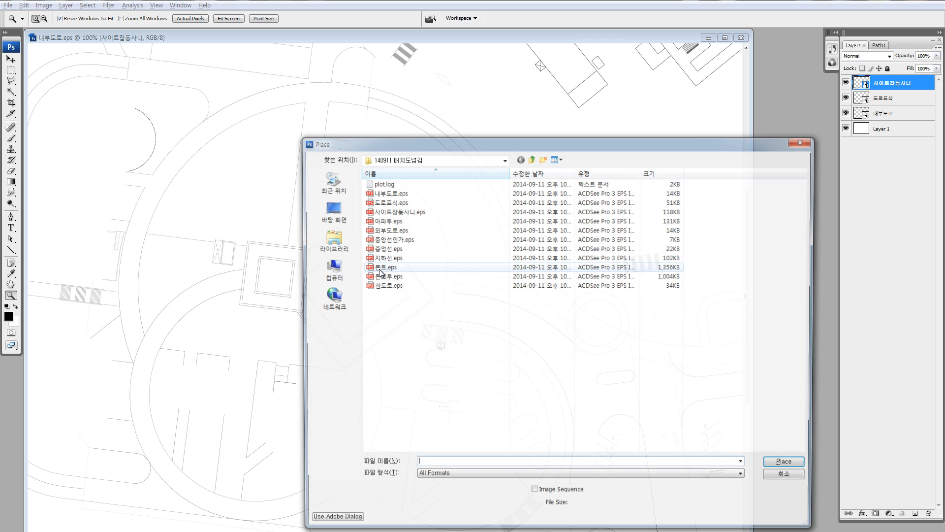
double_click(397, 221)
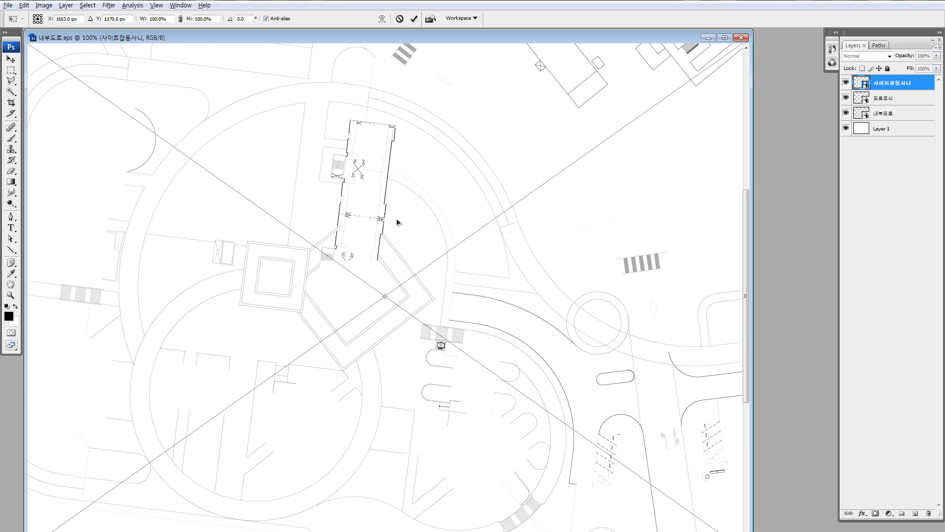
key("Escape")
key("z")
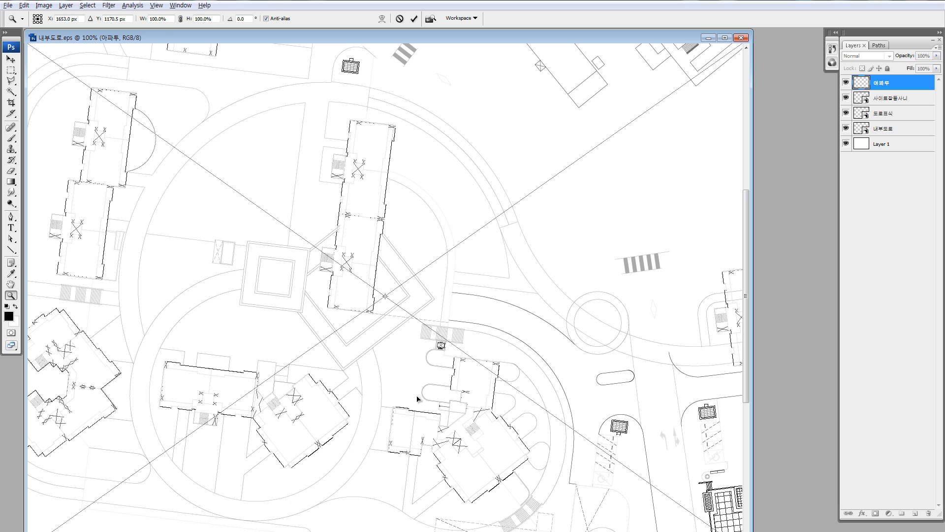
key("ctrl+minus")
key("ctrl+minus")
key("ctrl+minus")
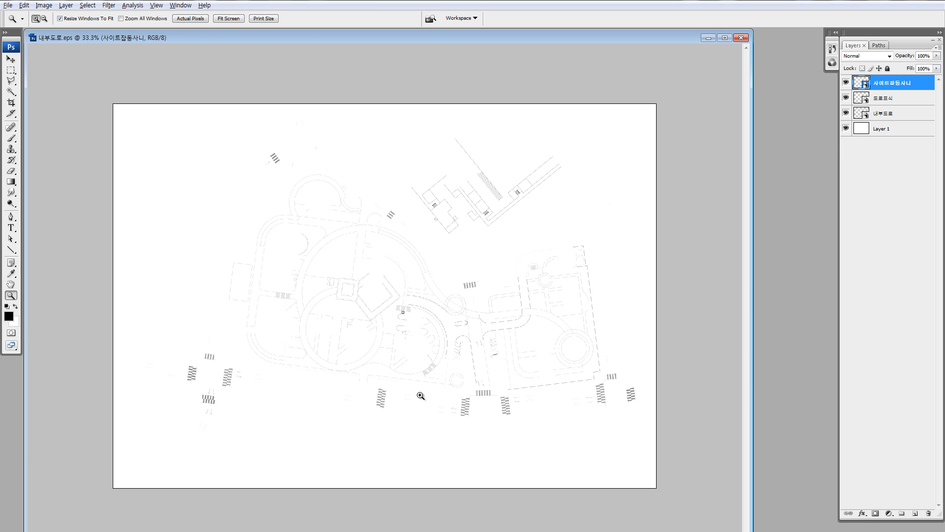
Place 아파투.eps at its original size as a new layer above the 사이트잡동사니 layer.
key("alt+f")
key("l")
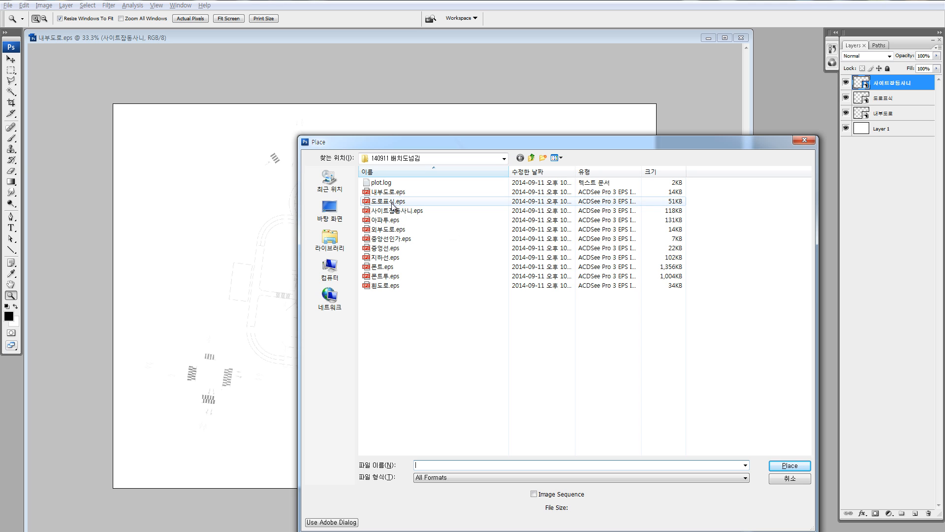
double_click(386, 220)
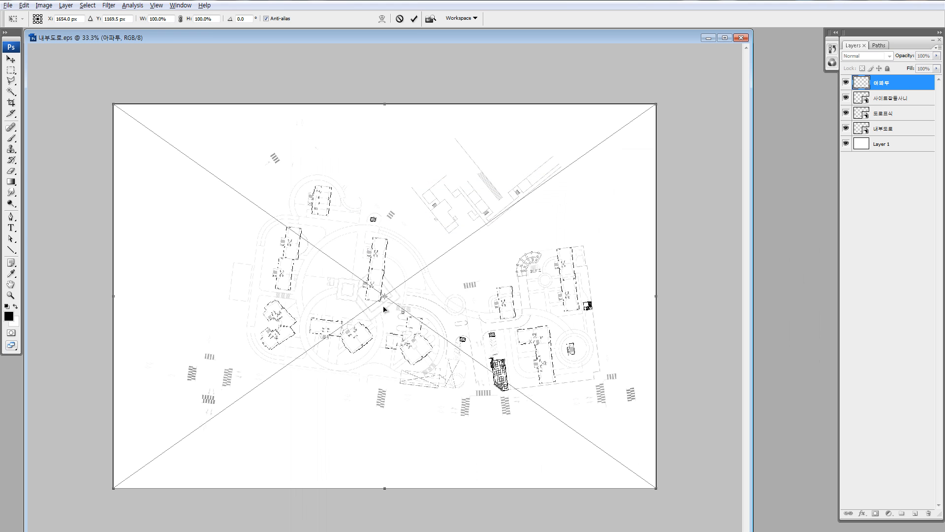
key("Return")
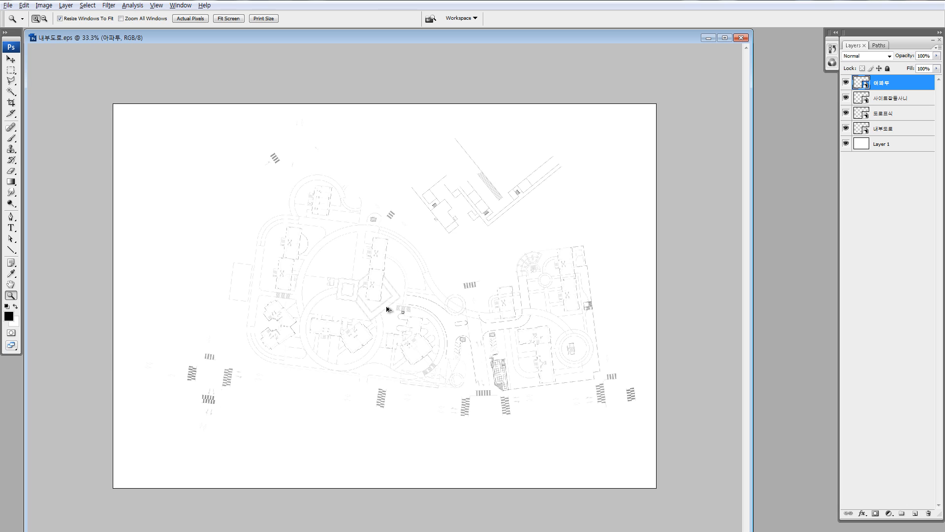
Place 외부도로.eps at its original size as a new layer above the 아파투 layer.
key("alt+f")
key("l")
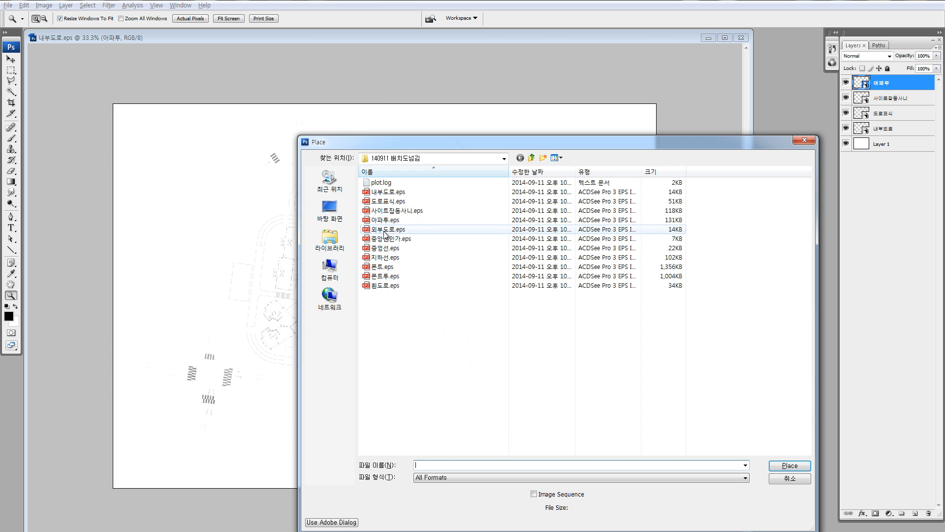
double_click(384, 231)
key("Return")
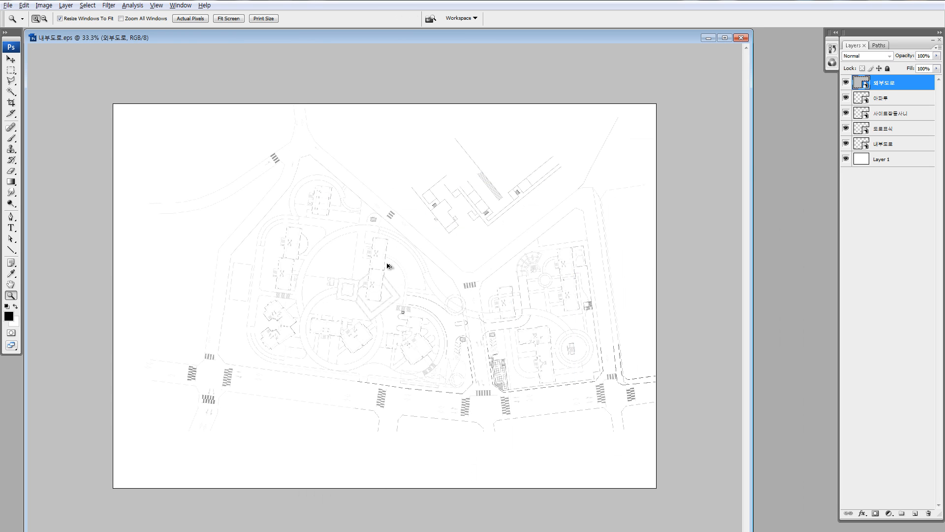
Place 중앙선인가.eps at its original size as a new layer above the 외부도로 layer.
key("alt+f")
key("l")
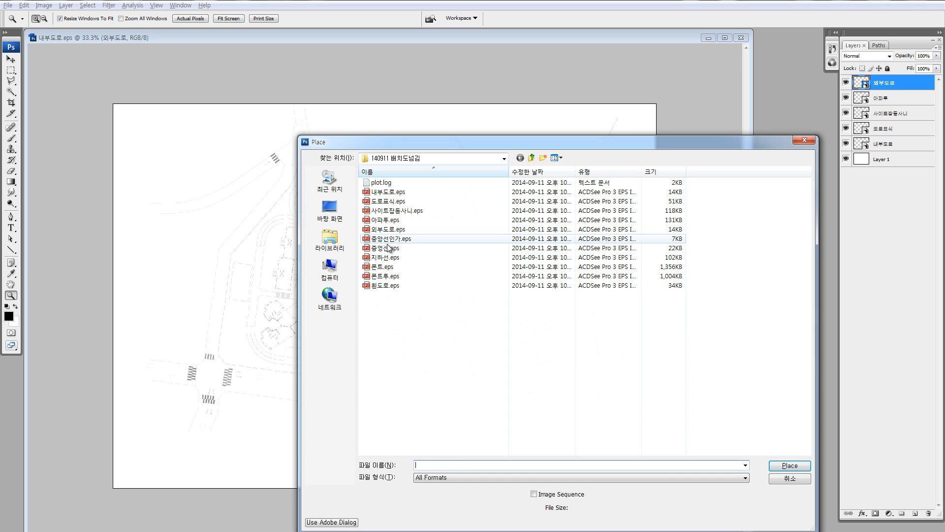
left_click(388, 239)
double_click(387, 239)
key("Return")
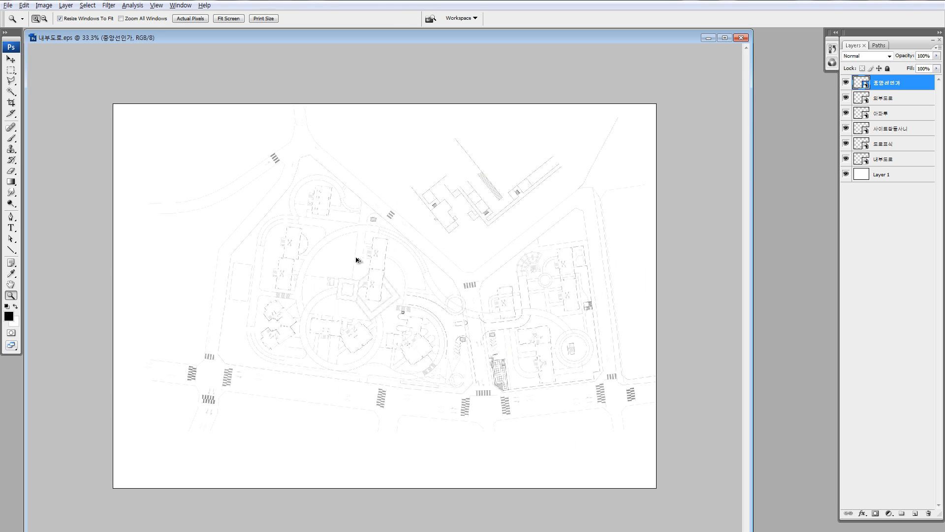
Place 중엉선.eps at its original size as a new layer above the 중앙선인가 layer.
key("alt+f")
key("l")
double_click(389, 249)
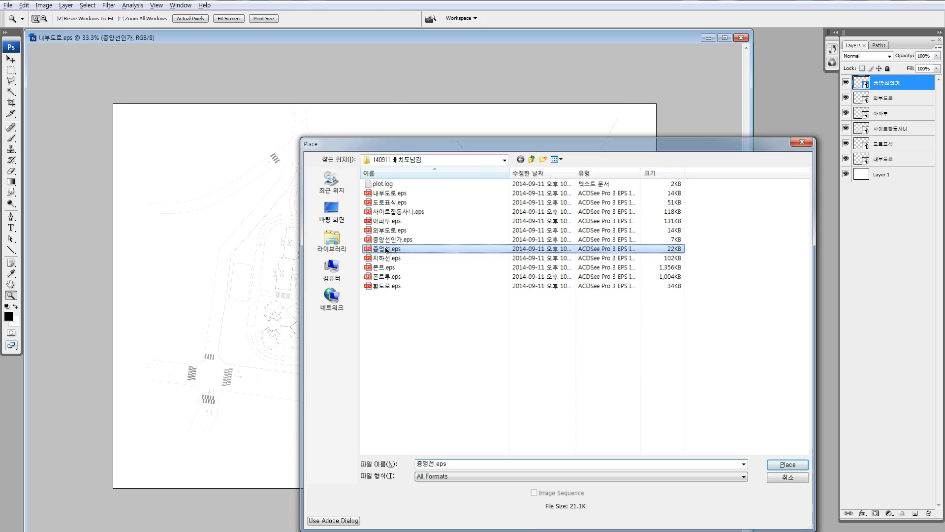
key("z")
key("Return")
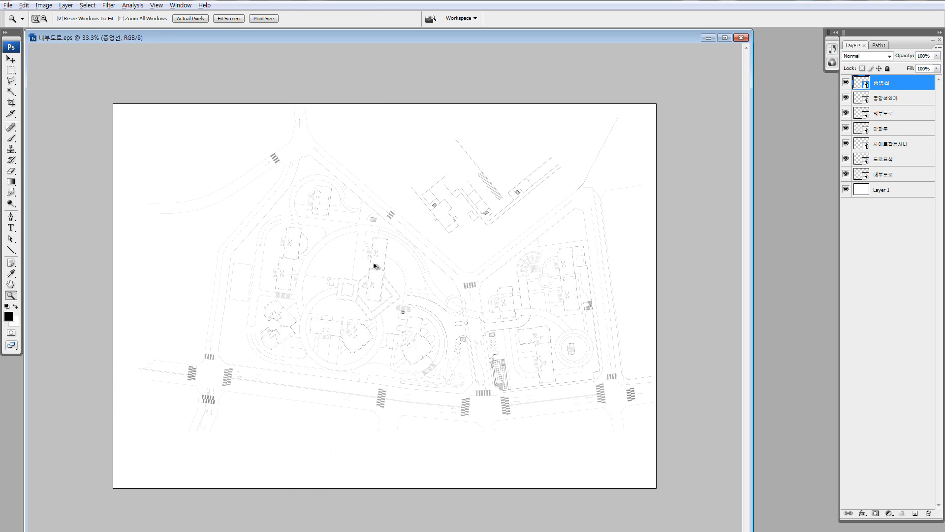
Place 지하선.eps at its original size as a new layer above the 중엉선 layer.
key("alt+f")
key("l")
left_click(380, 258)
key("Return")
key("Return")
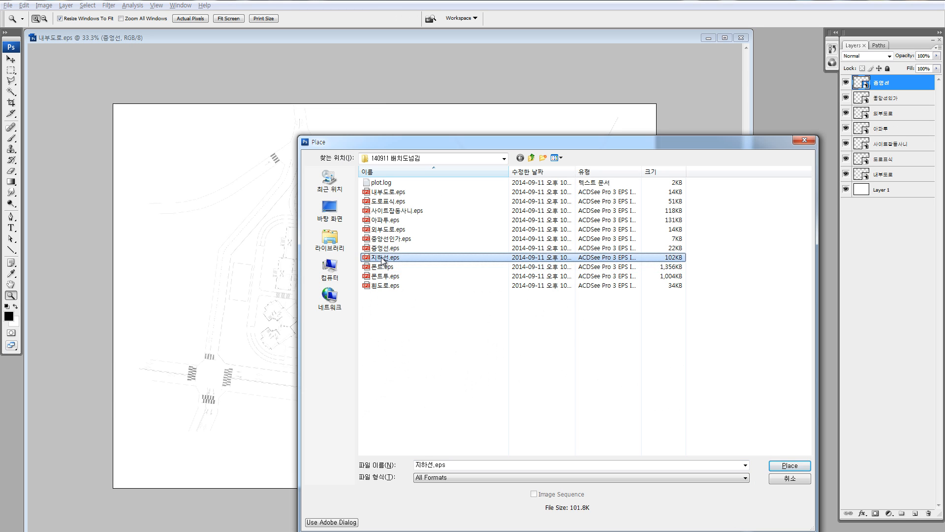
key("Return")
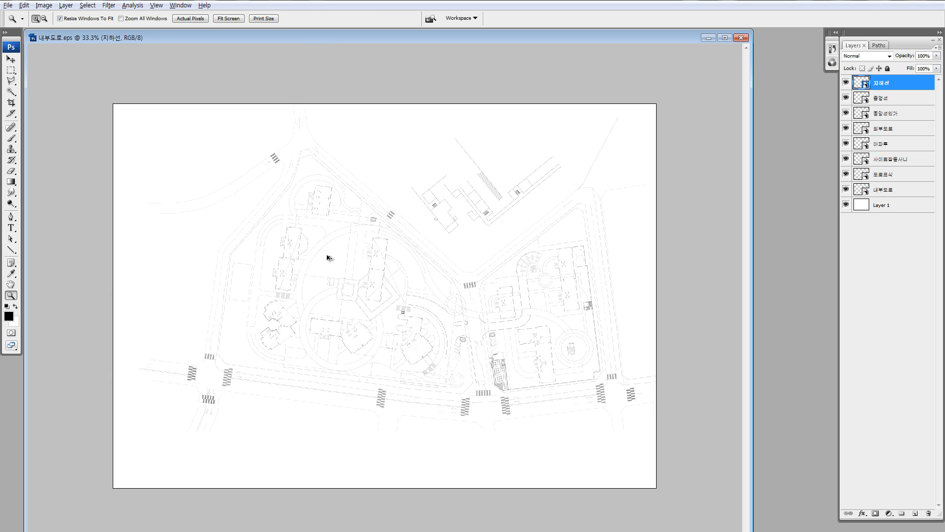
Place the text drawing 폰트.eps at its original size as a new layer above the 지하선 layer.
key("alt+f")
key("l")
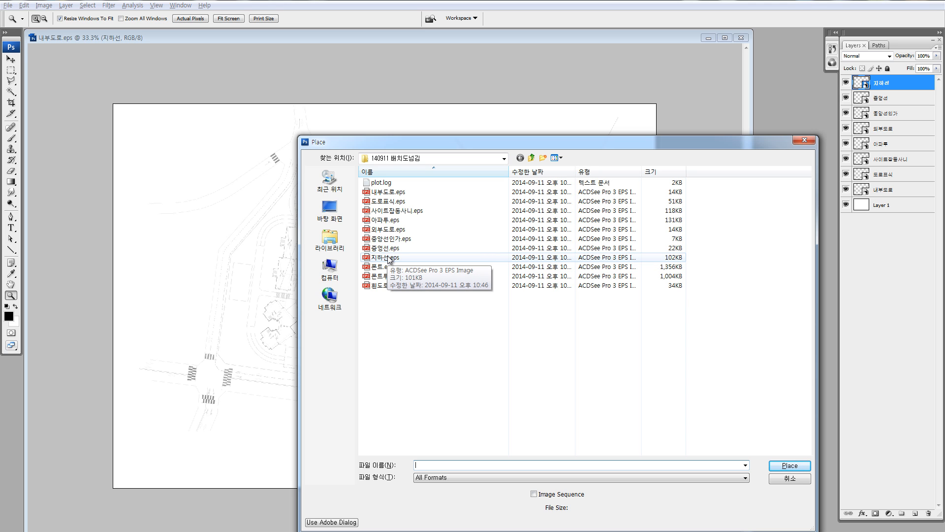
double_click(370, 267)
key("Return")
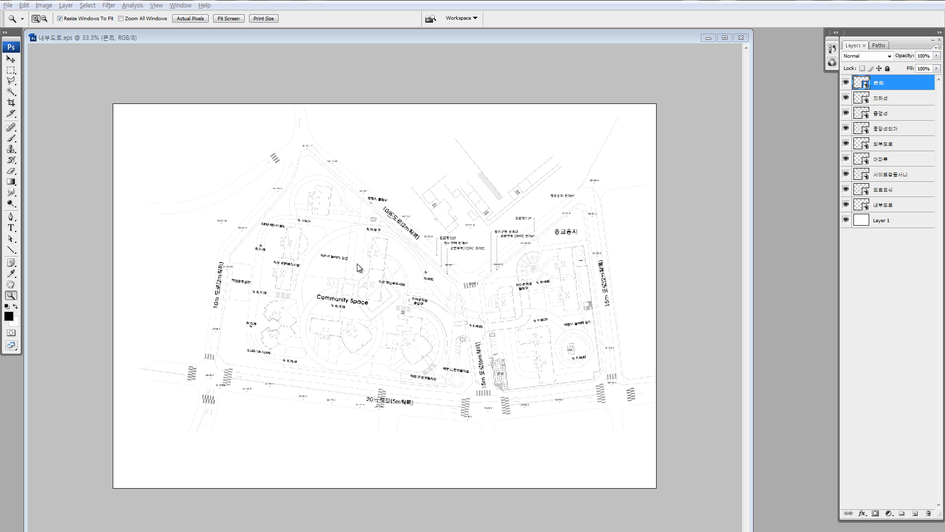
Place the second text drawing 폰트투.eps at its original size as a new layer above the 폰트 layer.
key("alt+f")
key("l")
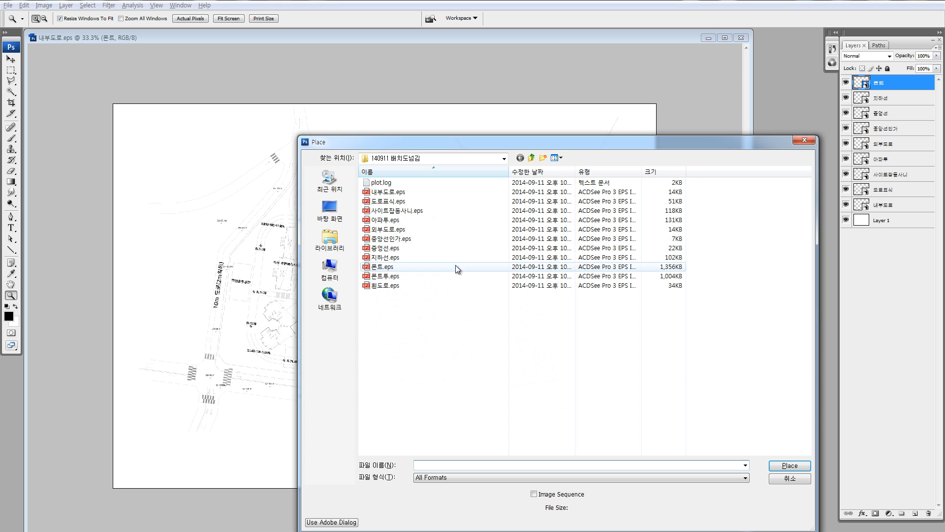
left_click(382, 277)
double_click(383, 276)
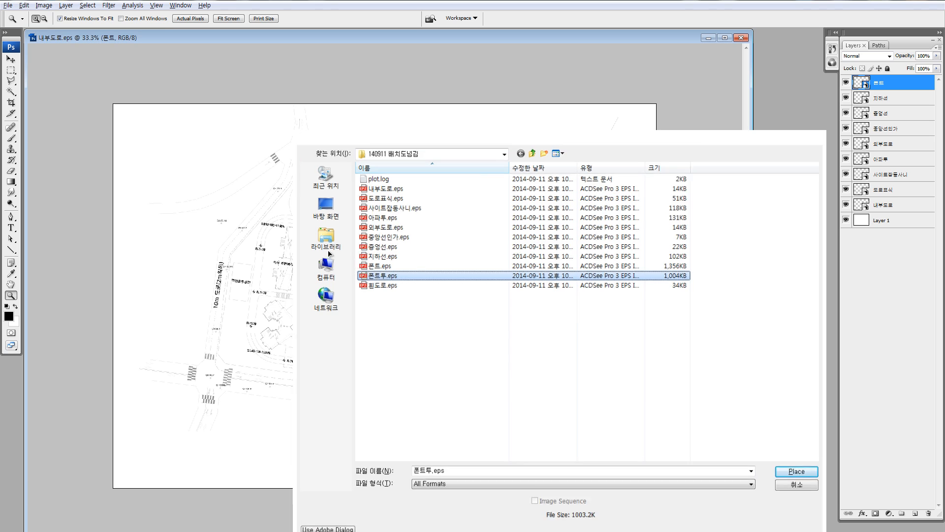
key("Return")
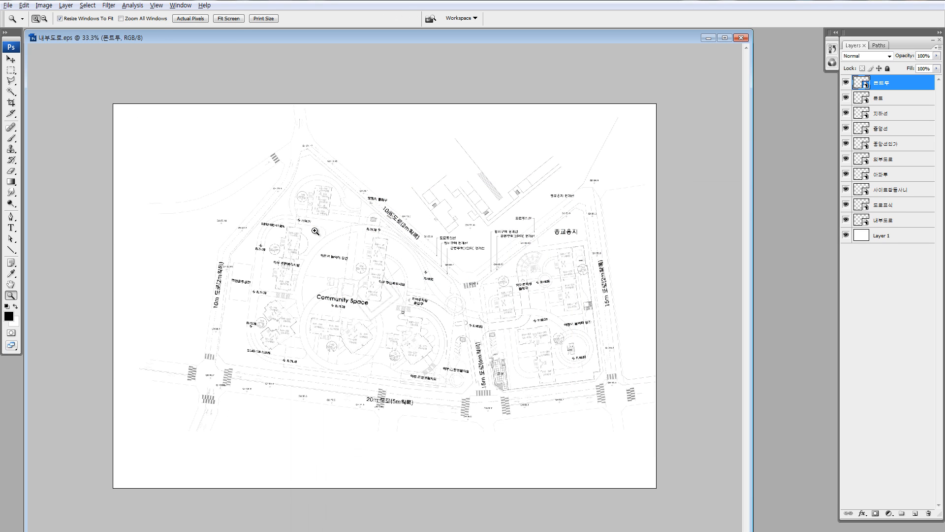
Place 흰도로.eps at its original size as the topmost layer, above 폰트투.
key("alt+f")
key("l")
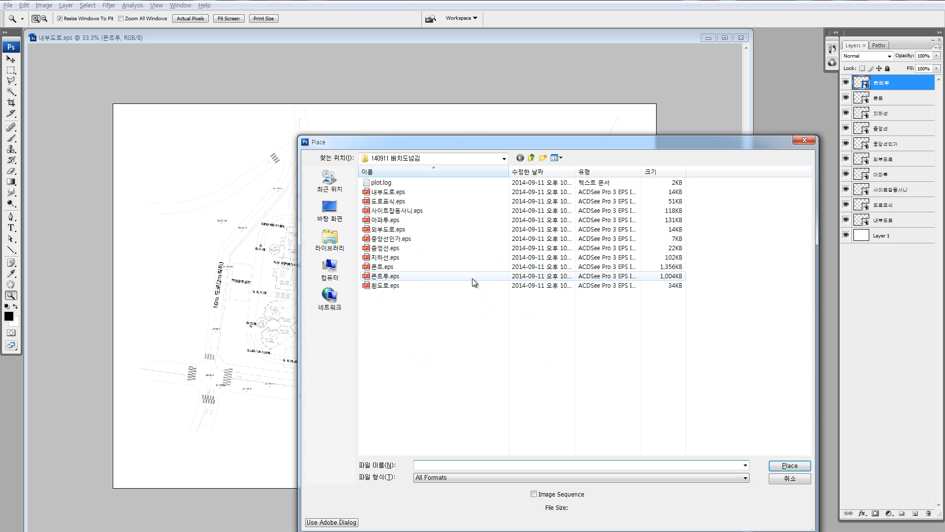
double_click(386, 285)
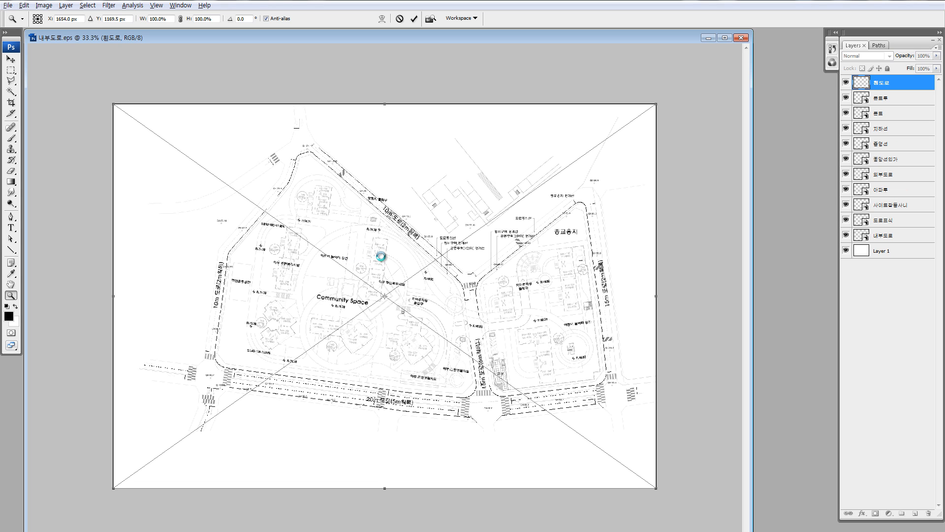
key("Return")
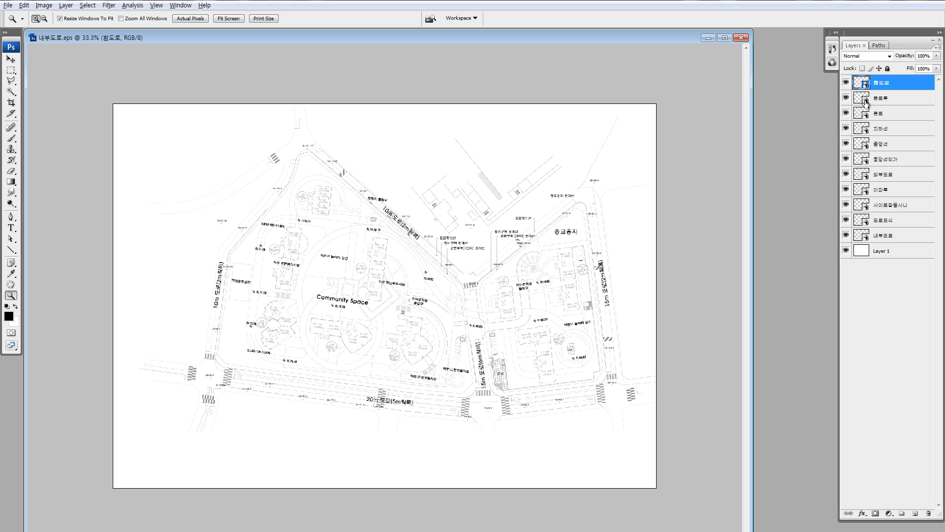
Rasterize all the placed drawing layers together, from 흰도로 down to 내부도로.
left_click(860, 100)
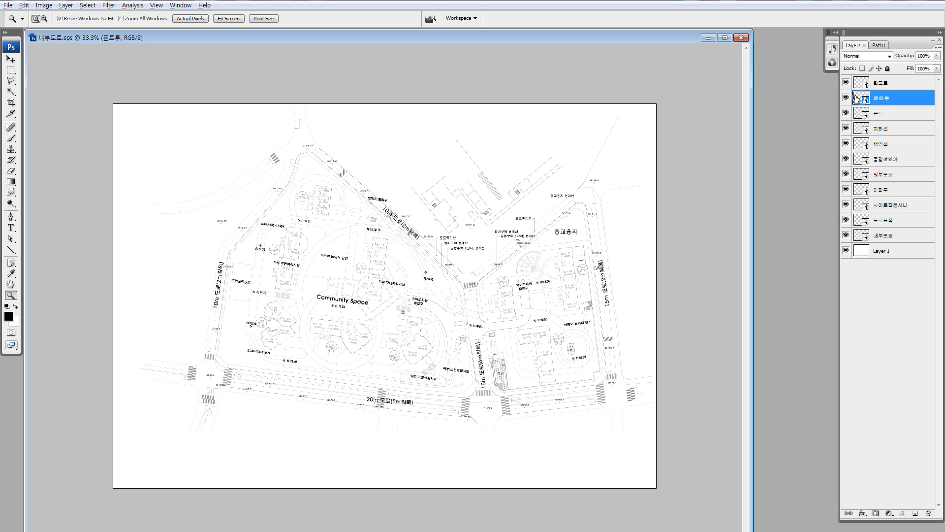
left_click(869, 85)
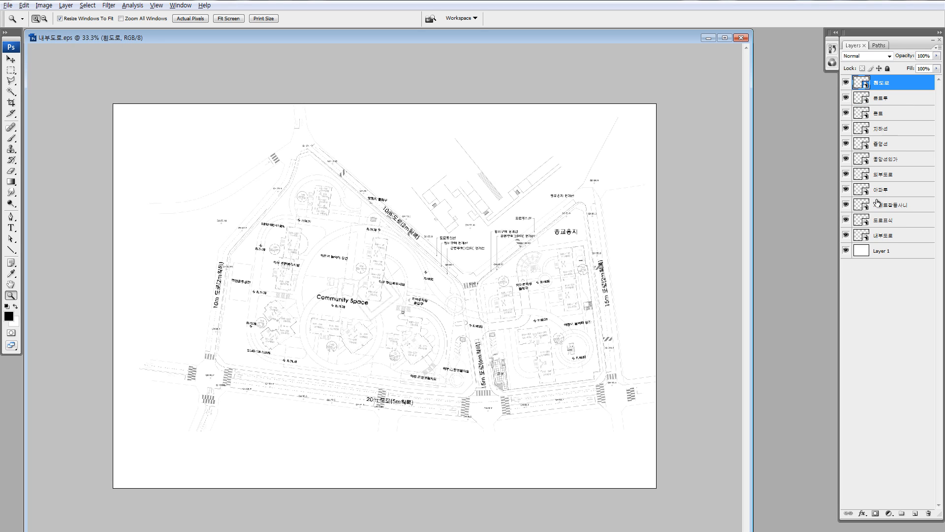
left_click(884, 233, "shift")
right_click(884, 160)
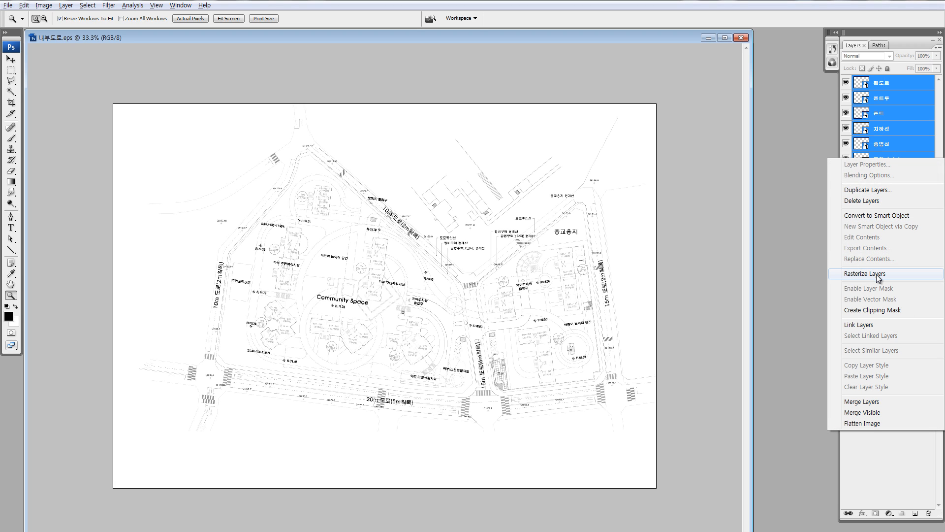
left_click(879, 277)
Go through the upper rasterized layers and examine the linework up close around the southwest road intersection.
left_click(866, 84)
left_click(868, 100)
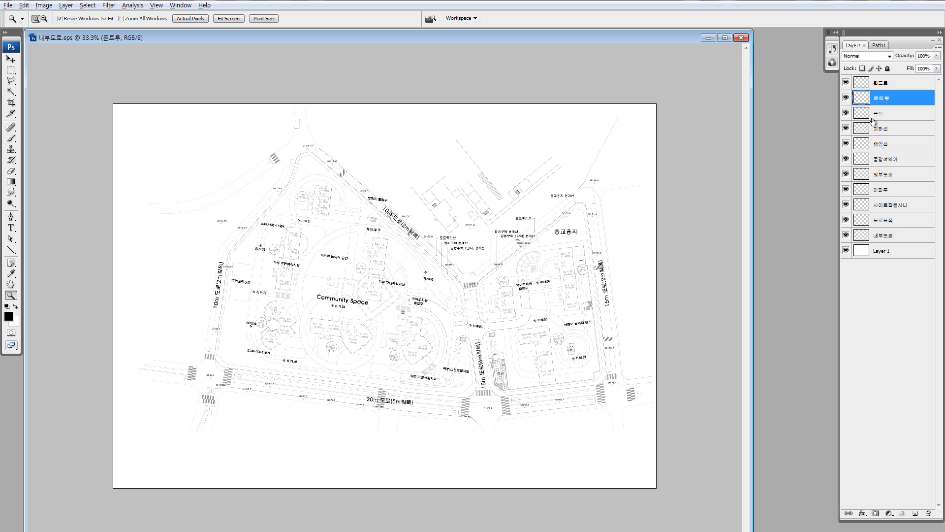
left_click(869, 115)
left_click(867, 84)
left_click(868, 100)
left_click(868, 115)
left_click(866, 83)
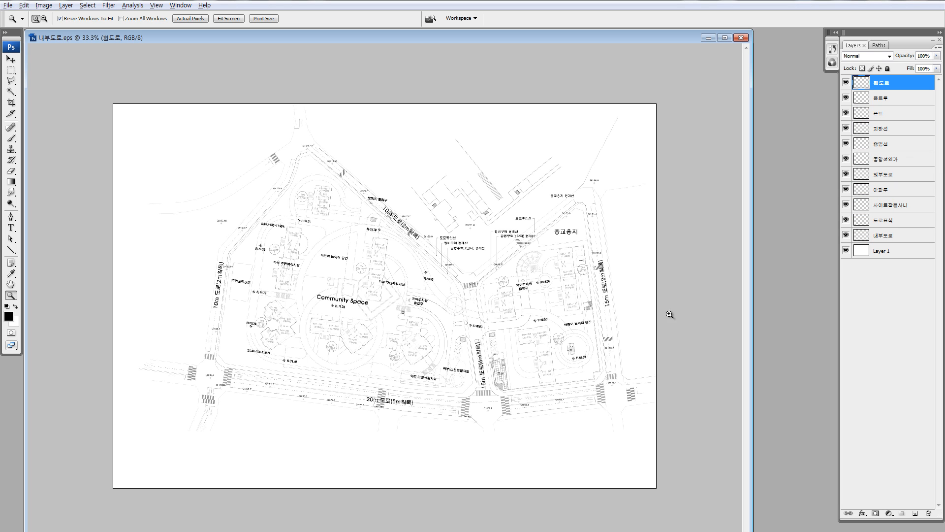
left_click(329, 369)
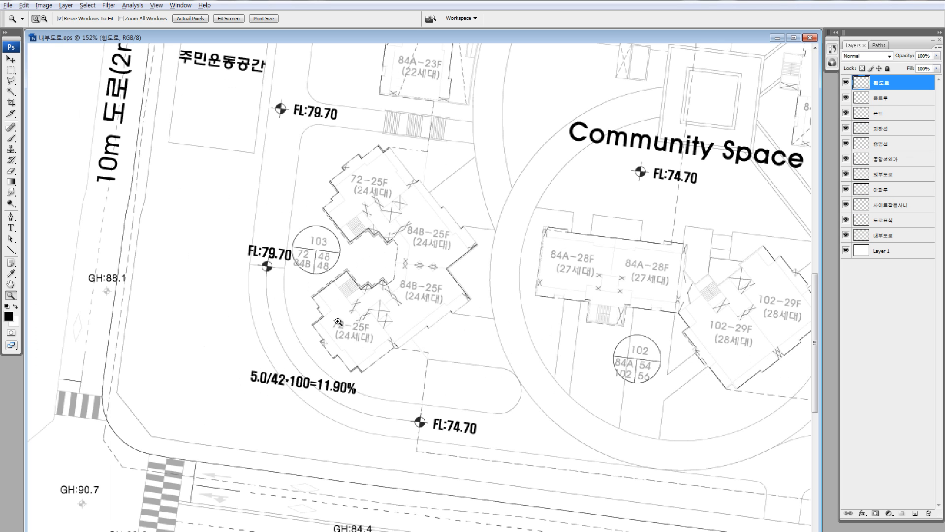
left_click_drag(186, 423, 362, 330)
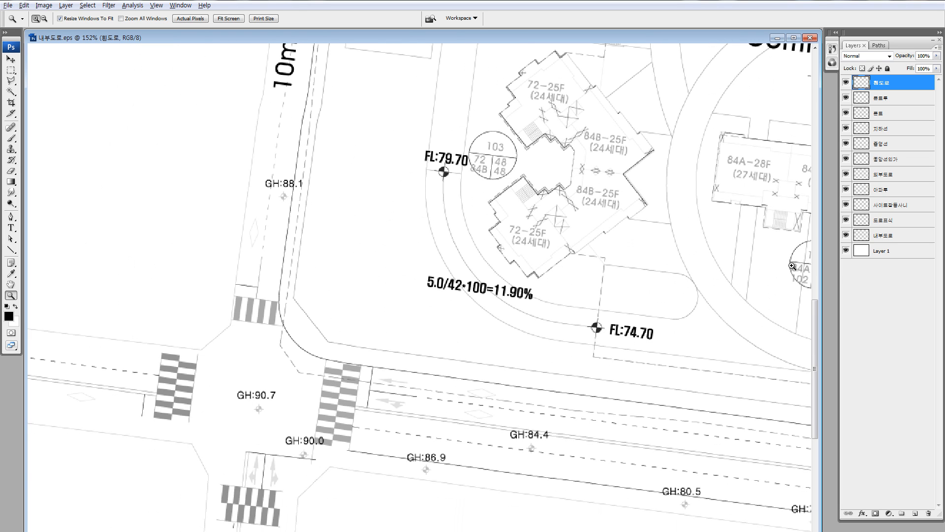
Hide every drawing layer except 내부도로 and the white background layer.
left_click(846, 220)
left_click(846, 205)
left_click_drag(846, 84, 847, 189)
Turn the 내부도로 layer's lines black by lowering the Hue/Saturation Lightness to its minimum.
left_click(874, 240)
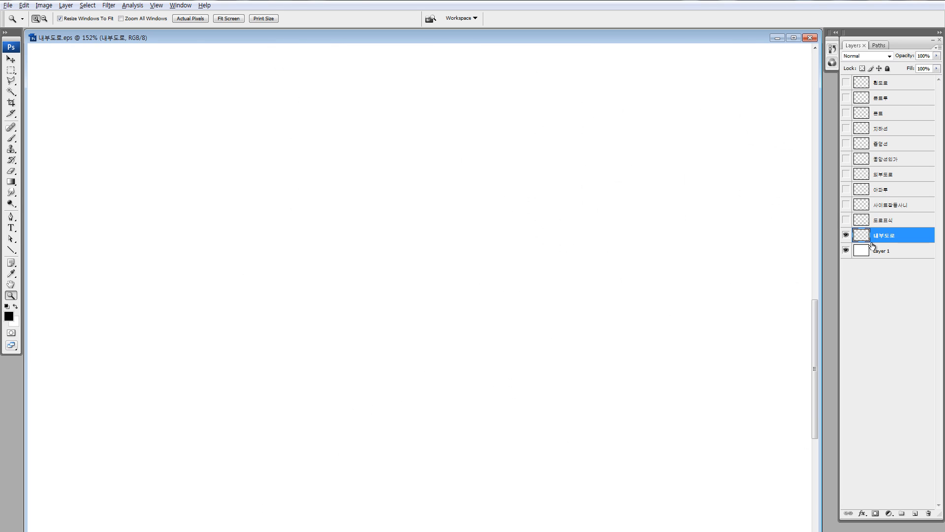
key("ctrl+minus")
key("ctrl+minus")
key("ctrl+minus")
key("ctrl+minus")
key("ctrl+u")
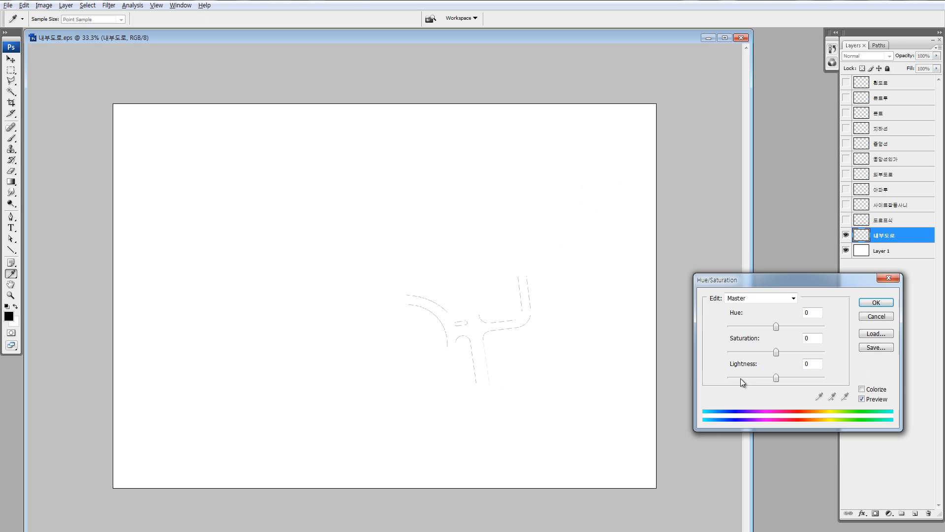
left_click_drag(776, 377, 728, 378)
left_click(875, 303)
Examine the darkened inner road lines up close and return to the whole drawing.
left_click_drag(516, 351, 542, 364)
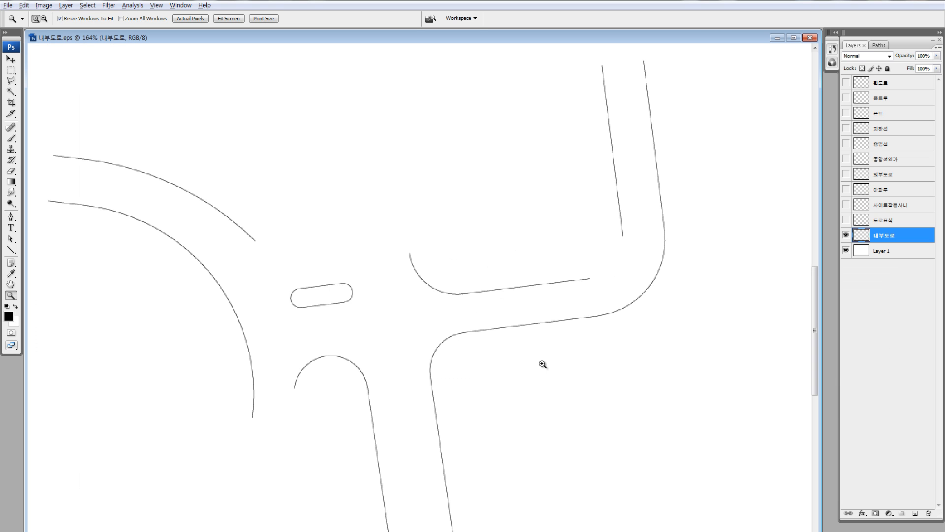
left_click_drag(368, 217, 541, 385)
key("ctrl+minus")
key("ctrl+minus")
key("ctrl+minus")
key("ctrl+minus")
key("ctrl+minus")
key("ctrl+minus")
key("ctrl+minus")
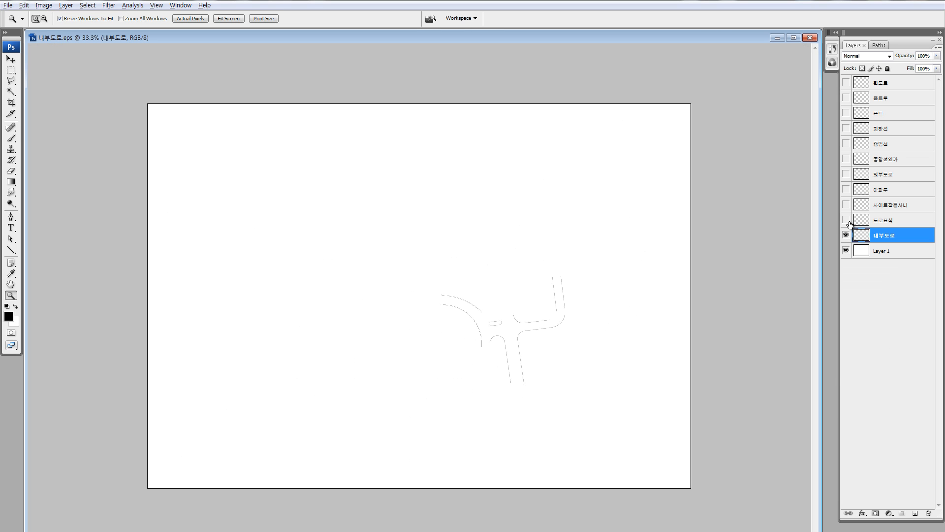
Show the 도로표식 layer and turn its road markings black with a Hue/Saturation Lightness of -100.
left_click(846, 220)
left_click(859, 222)
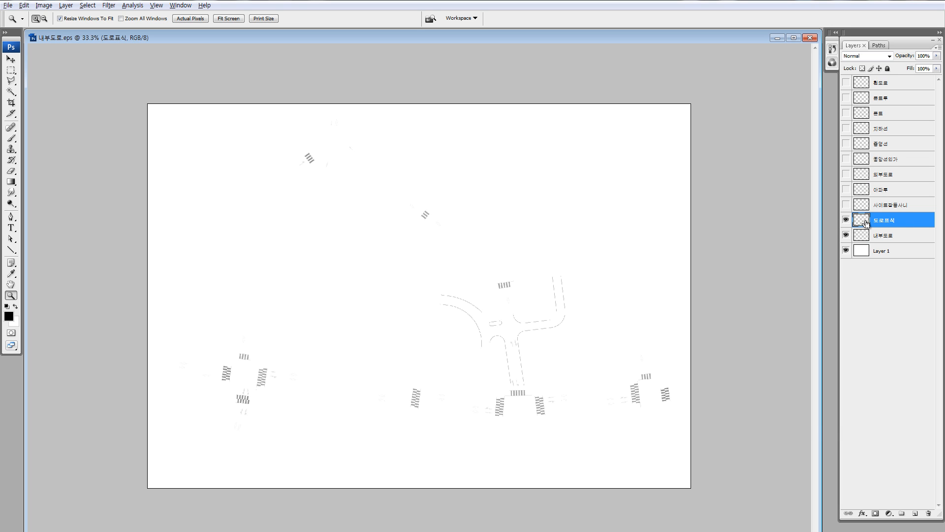
key("ctrl+u")
left_click(726, 379)
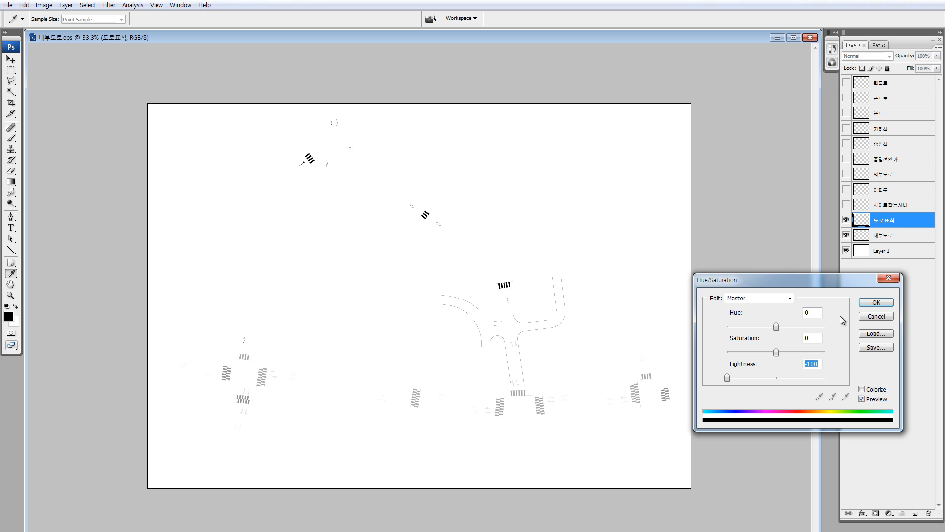
left_click(884, 303)
key("z")
Show the 사이트잡동사니 layer and turn its linework black with a Hue/Saturation Lightness of -100.
left_click(846, 204)
left_click(865, 207)
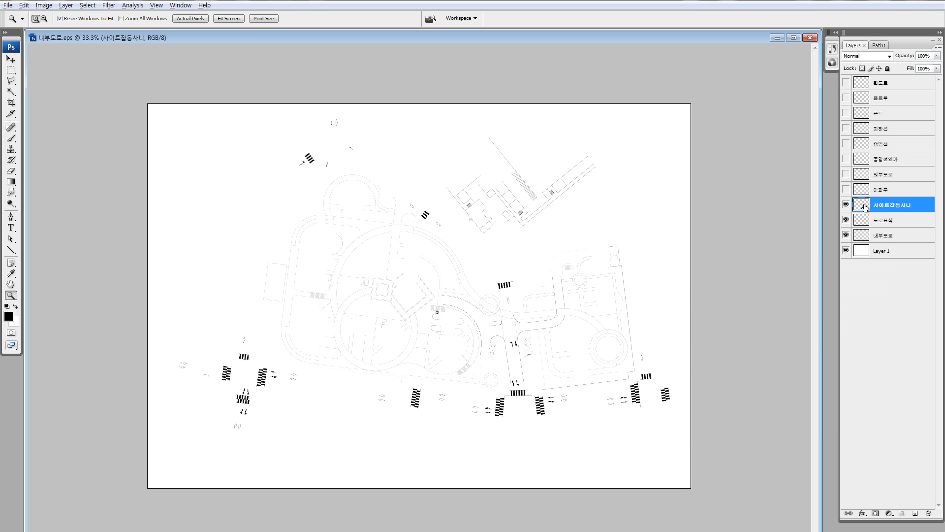
key("ctrl+u")
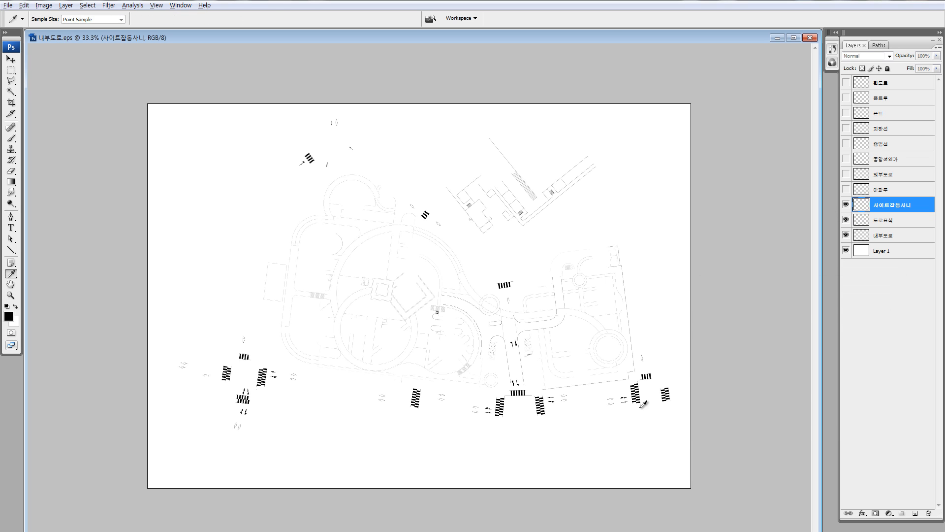
left_click(728, 378)
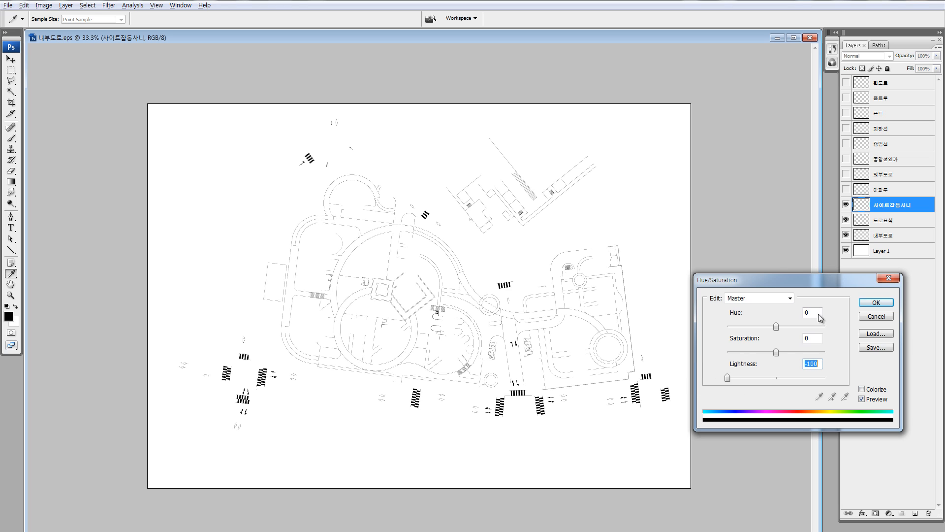
left_click(877, 303)
key("z")
Show the 아파트 layer and turn the apartment outlines black by lowering the Hue/Saturation Lightness to its minimum.
left_click(846, 190)
left_click(860, 191)
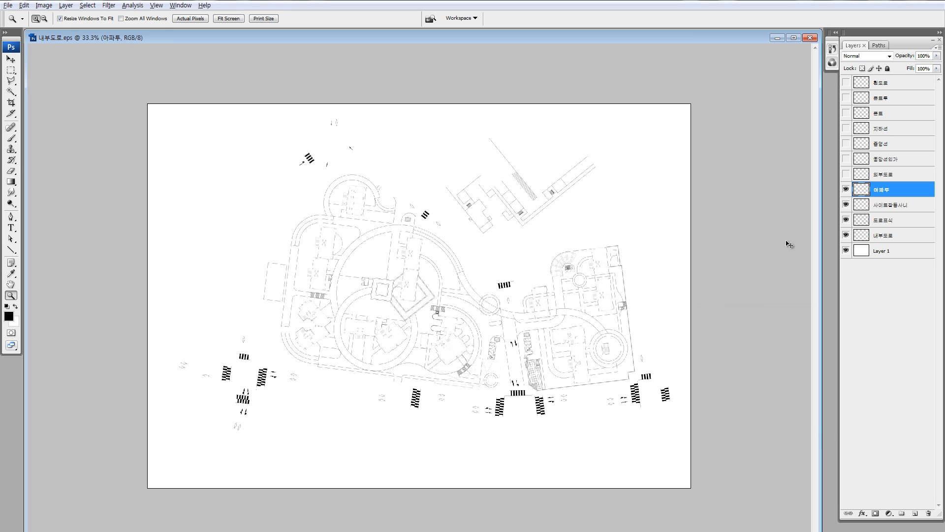
key("ctrl+u")
left_click(739, 378)
left_click(876, 303)
key("z")
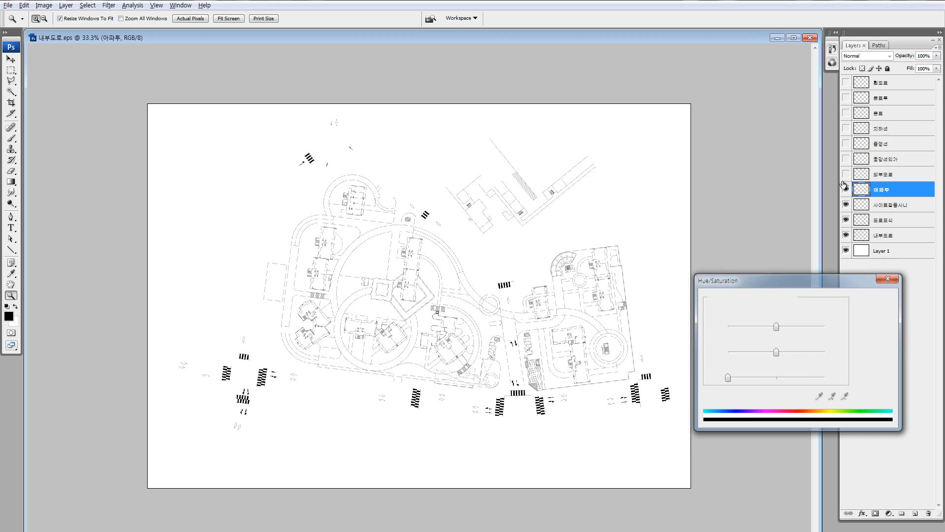
Show the 외부도로 layer and turn the outer road lines black with a Hue/Saturation Lightness of -100.
left_click(846, 173)
left_click(862, 175)
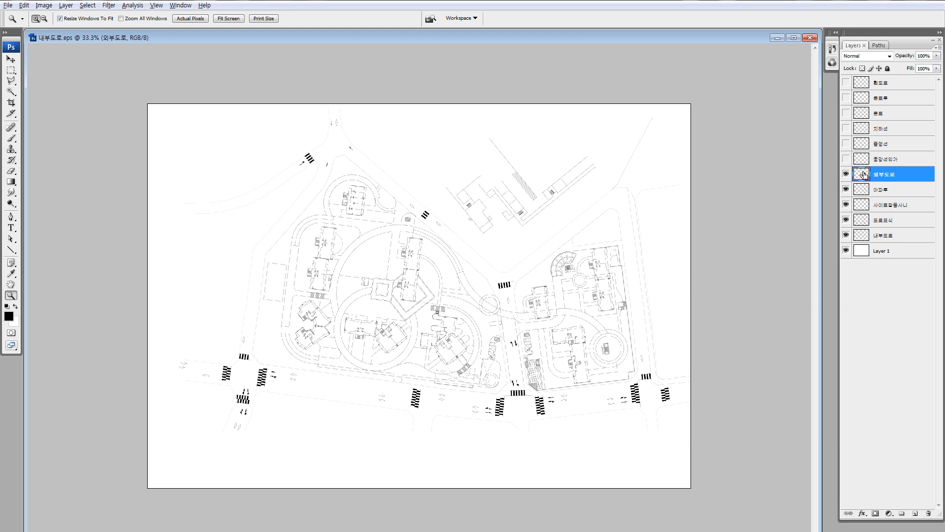
key("ctrl+u")
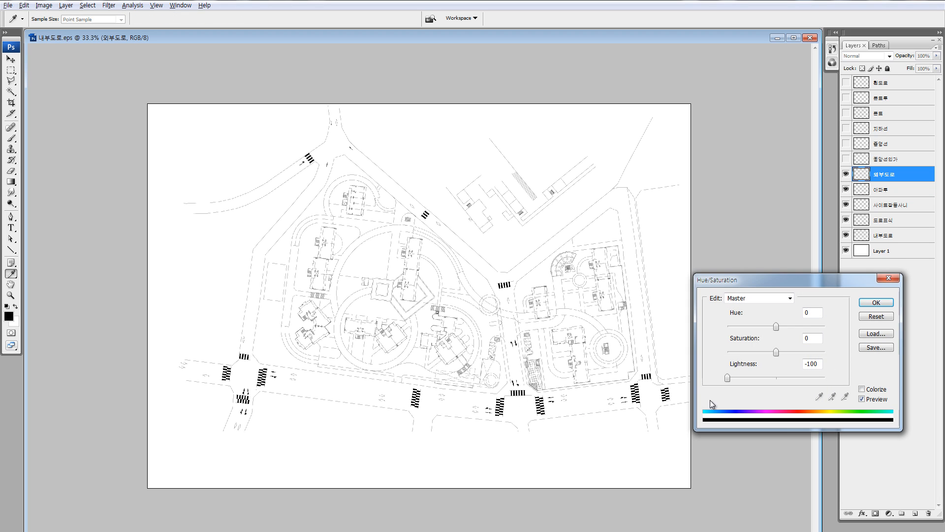
left_click(873, 302)
key("z")
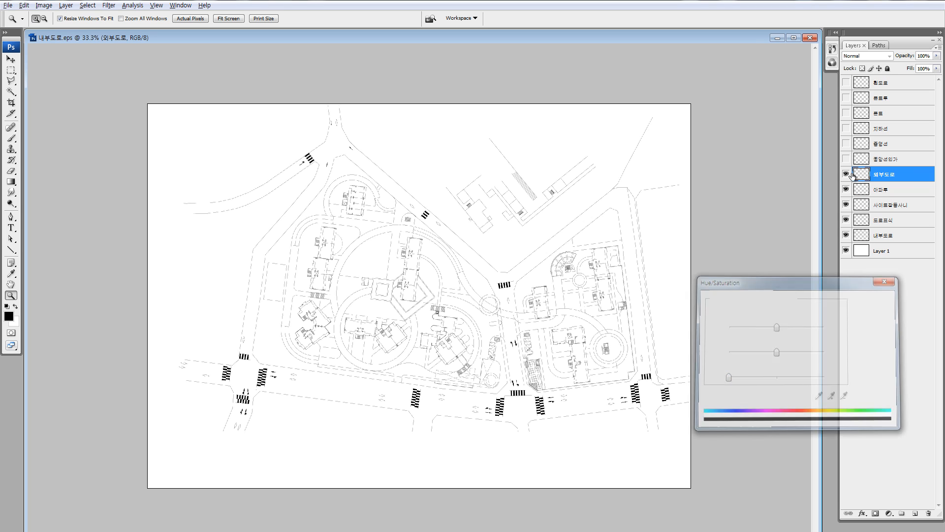
Show the 중앙선인가 layer and try to darken its contents with Hue/Saturation.
left_click(846, 158)
left_click(858, 165)
key("ctrl+u")
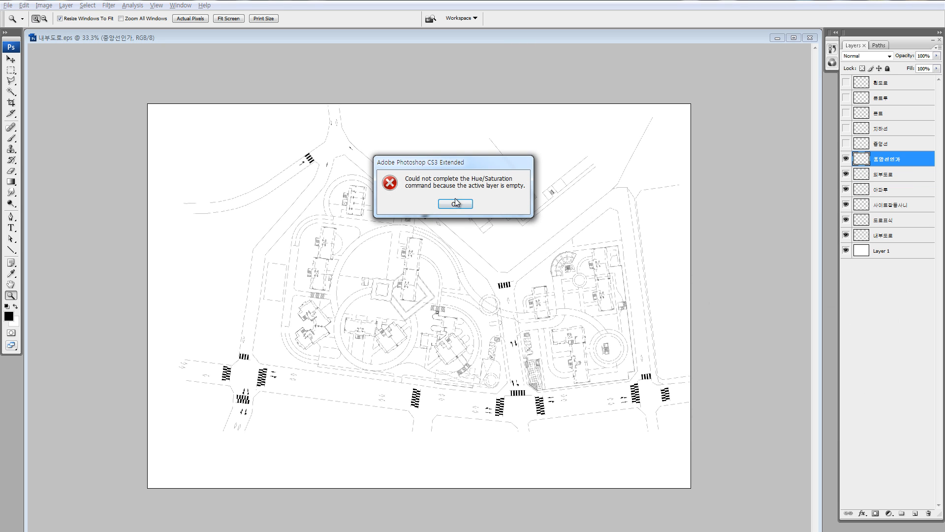
key("Return")
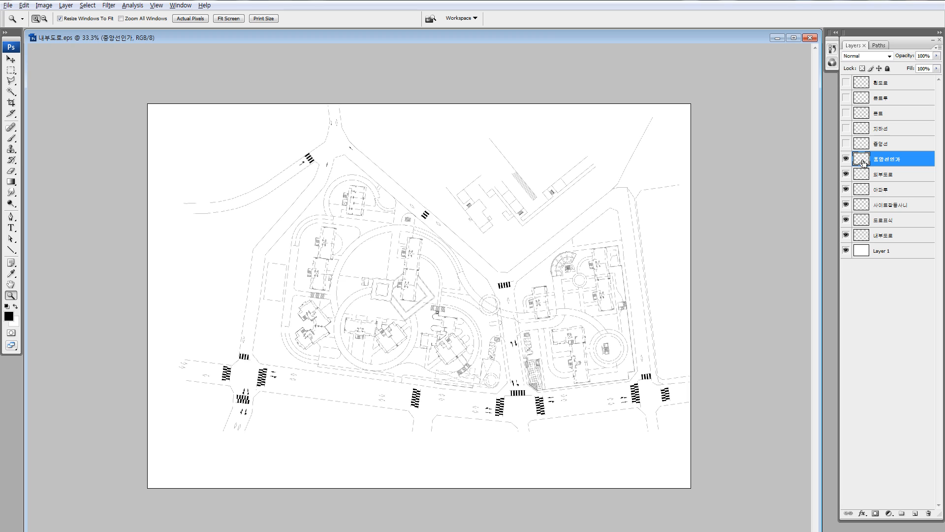
key("ctrl+u")
left_click(456, 203)
left_click(861, 163, "ctrl")
key("Return")
left_click(857, 275)
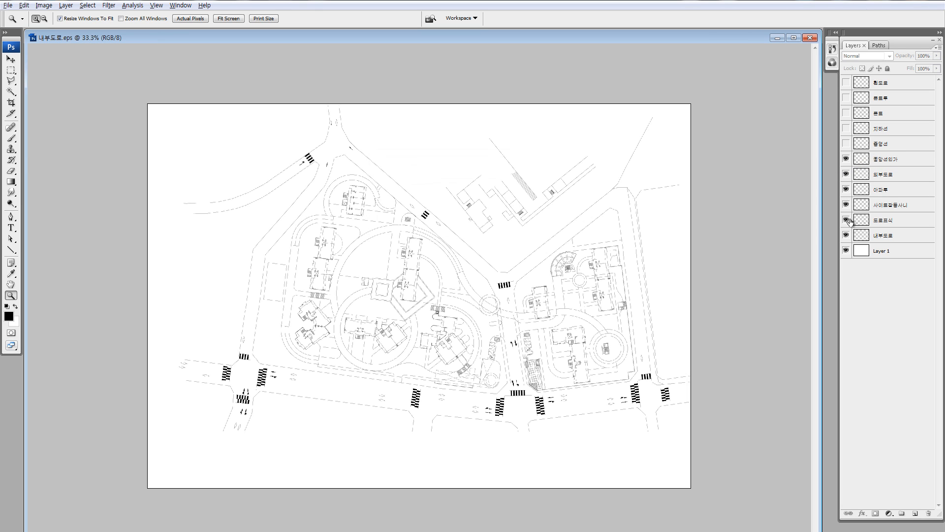
Isolate the 중앙선인가 layer over the white background, check it with a free transform, delete it, and show the hidden drawing layers again.
left_click_drag(850, 222, 847, 175)
left_click(858, 166)
key("ctrl+t")
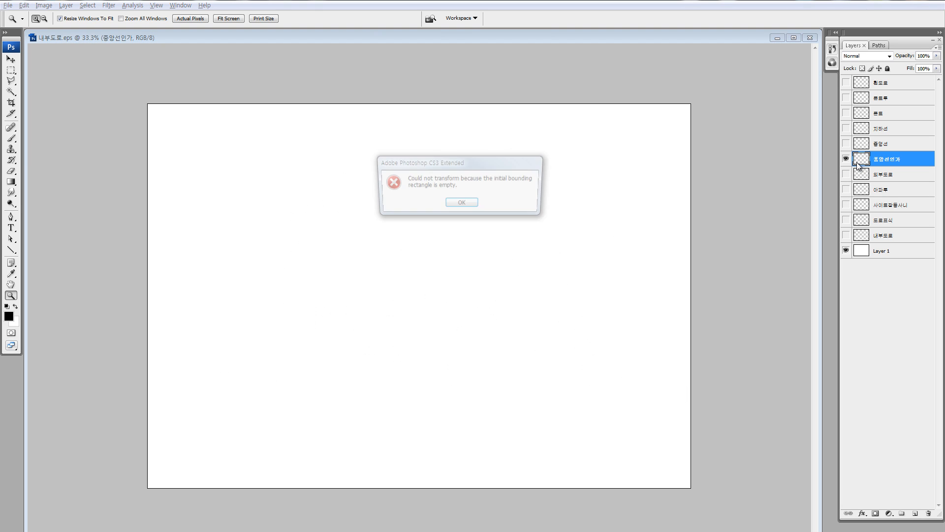
key("Return")
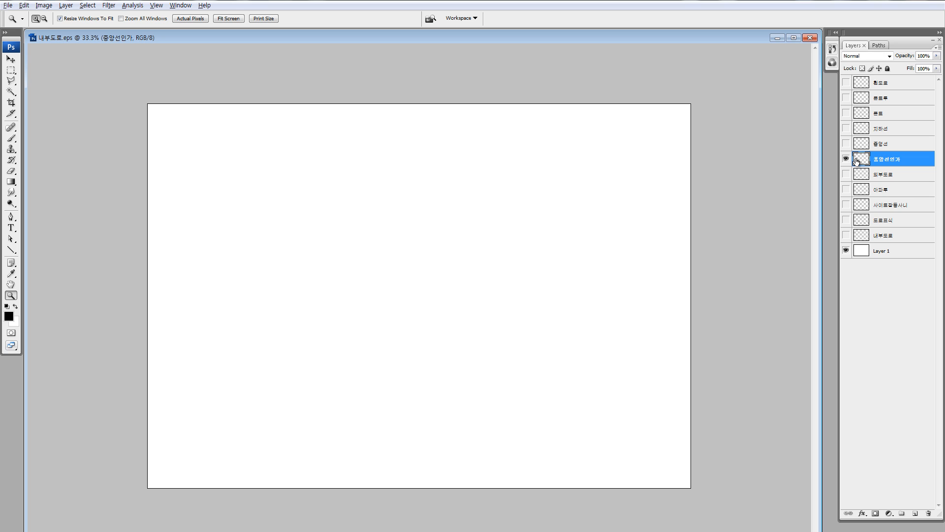
key("Delete")
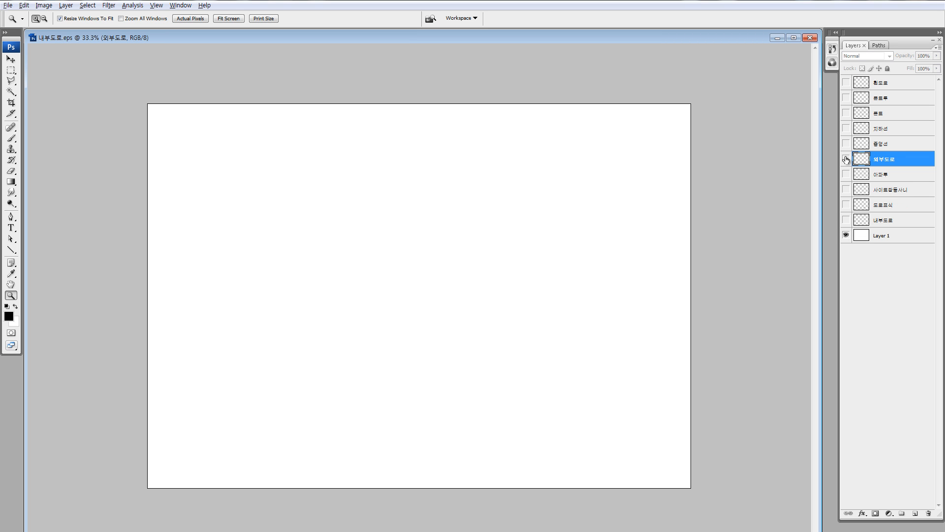
left_click_drag(847, 158, 844, 251)
Show the 중앙선 layer and turn the road centre lines black by reapplying Hue/Saturation with Lightness -100.
left_click(847, 144)
left_click(863, 144)
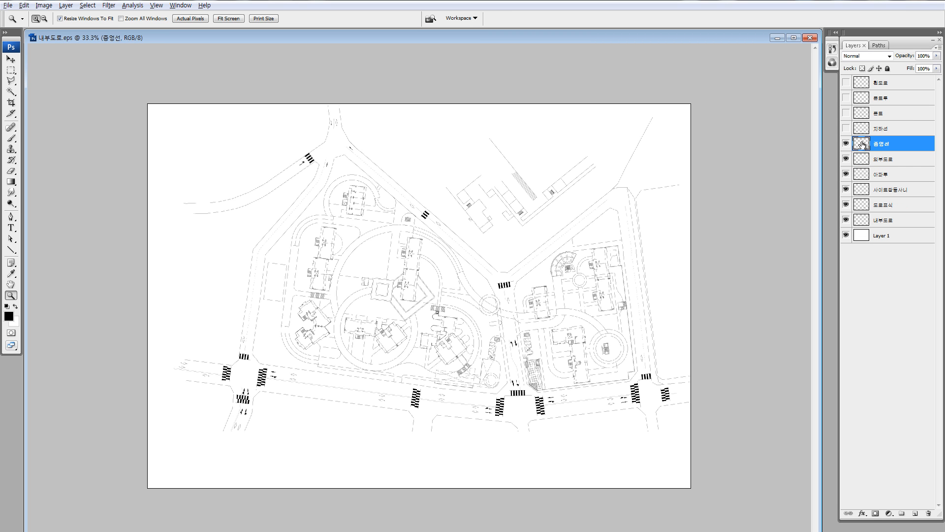
key("ctrl+alt+u")
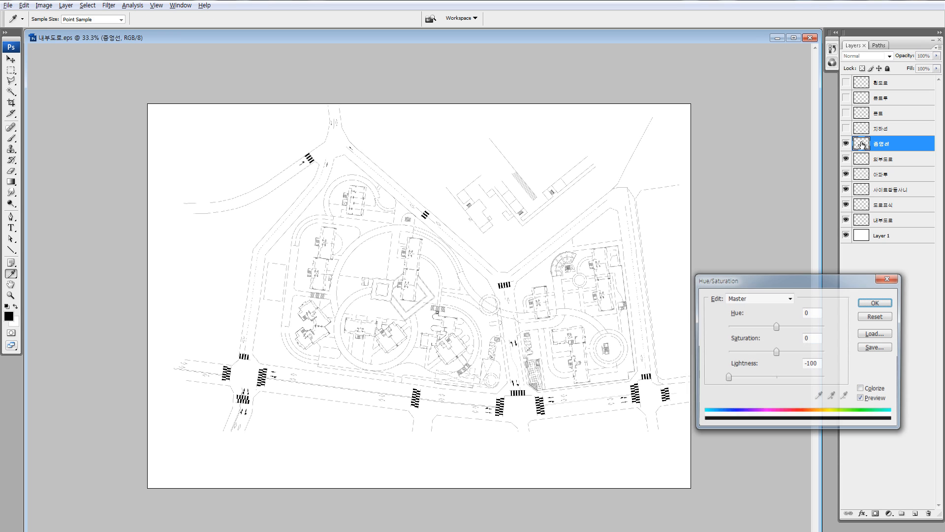
left_click(876, 302)
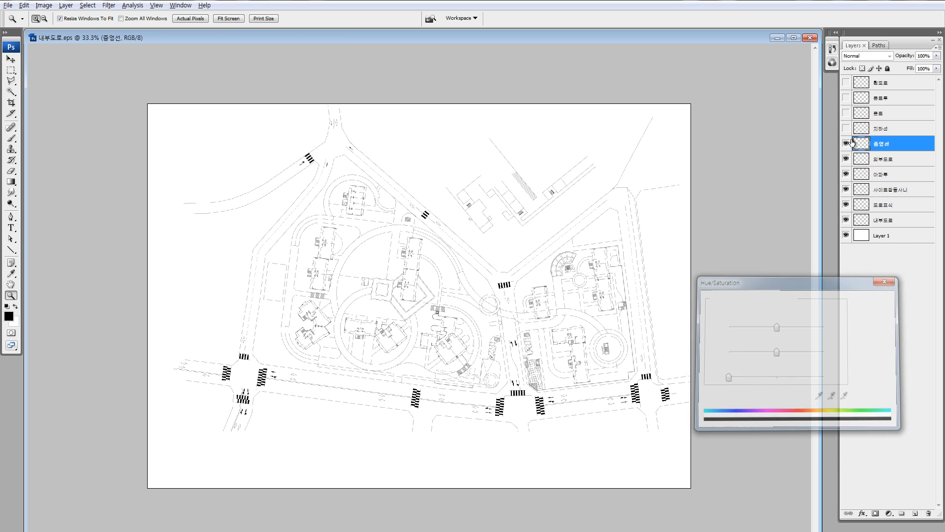
Show the 지하선 layer and blacken its lines by reapplying the last Hue/Saturation setting.
left_click(846, 129)
left_click(871, 130)
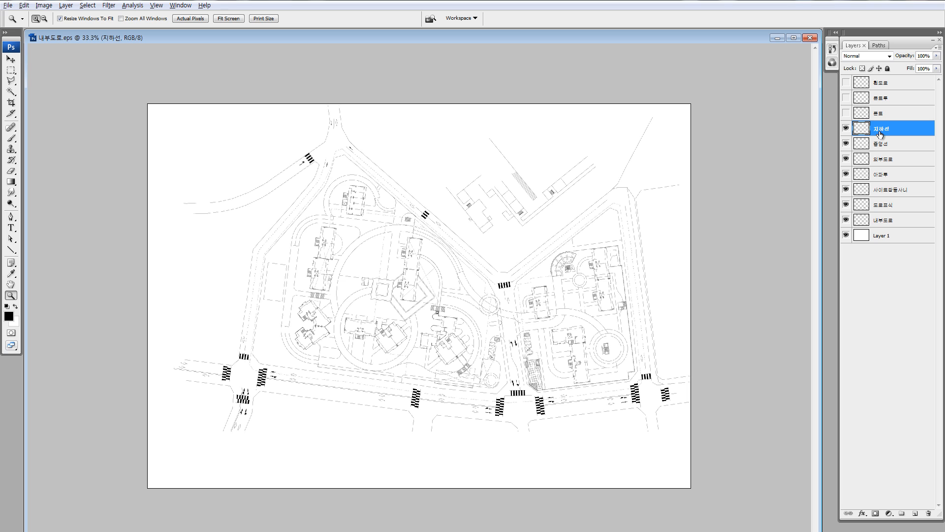
key("ctrl+alt+u")
left_click(874, 303)
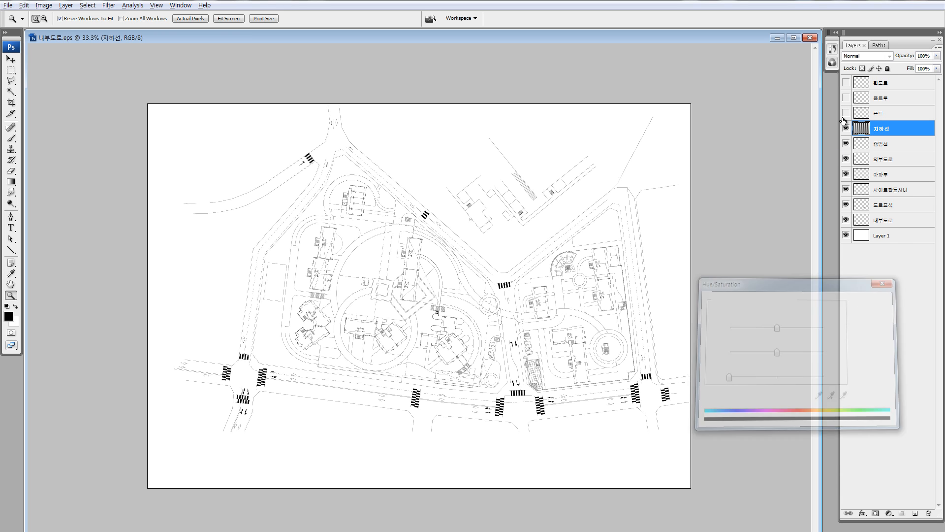
Show the 폰트 layer and turn its text labels black with a Hue/Saturation Lightness of -100.
left_click(846, 113)
left_click(879, 113)
key("ctrl+alt+u")
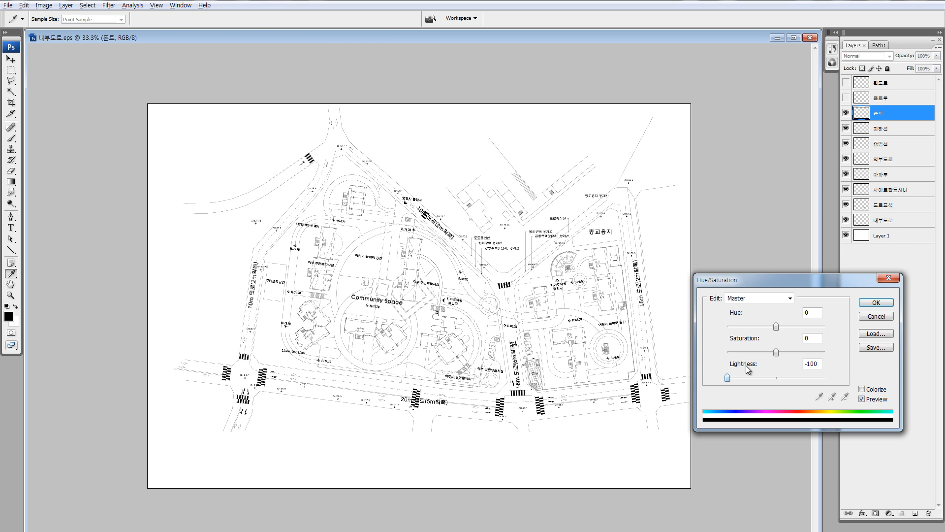
left_click(877, 303)
Show the 폰트투 layer and turn its building labels black with a Hue/Saturation Lightness of -100.
left_click(846, 98)
left_click(862, 99)
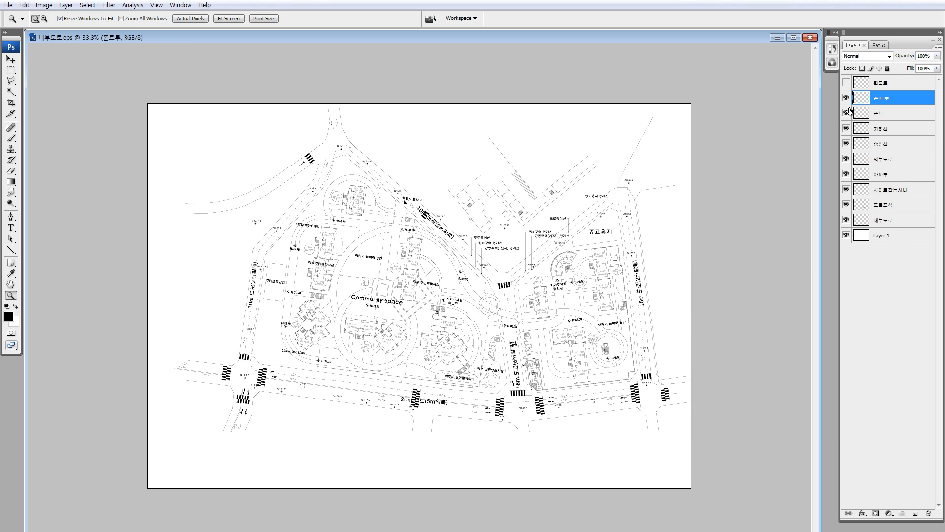
key("ctrl+alt+u")
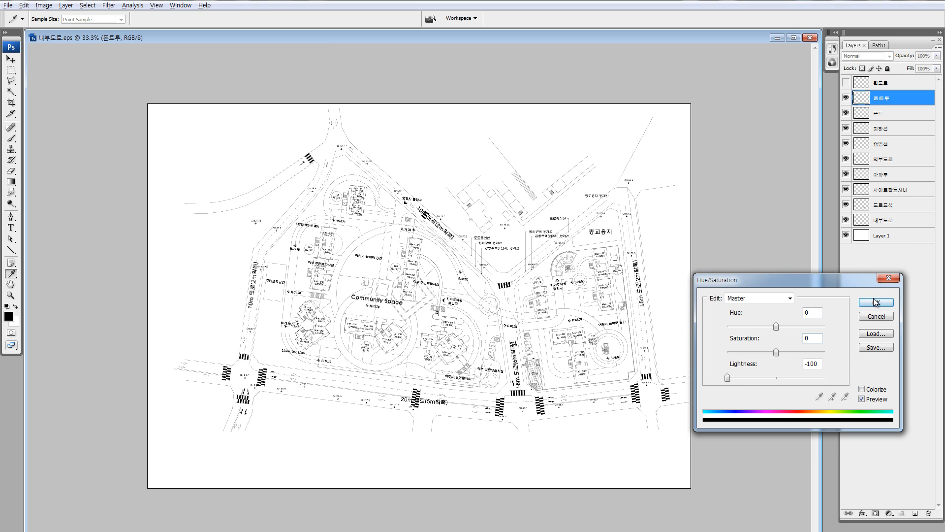
left_click(877, 302)
Show the 횡도로 layer and turn its striped road markings black with a Hue/Saturation Lightness of -100.
left_click(846, 83)
left_click(870, 84)
key("ctrl+alt+u")
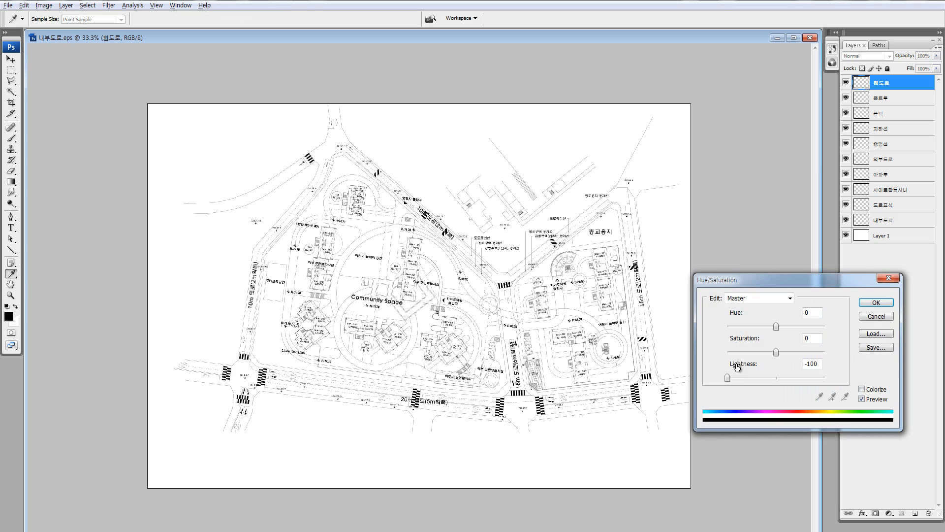
left_click(876, 303)
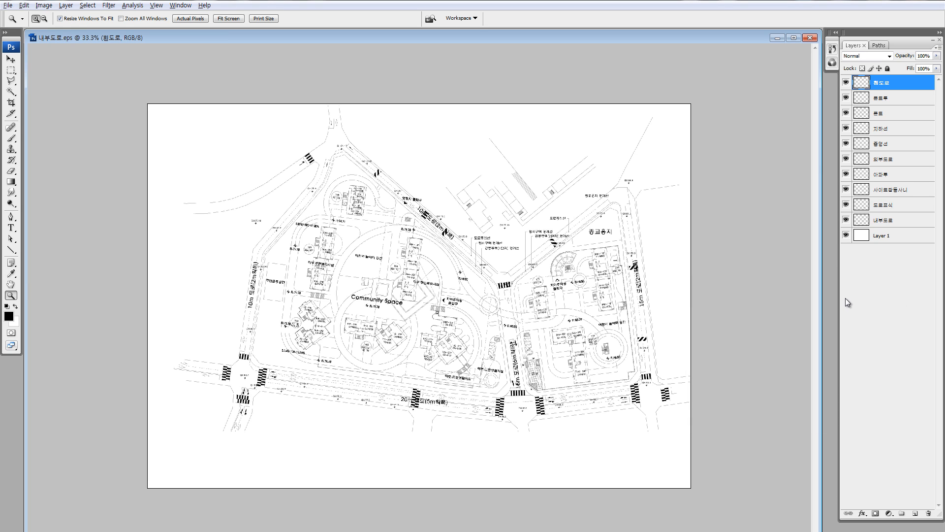
Choose a muted green as the foreground colour and fill the white background layer, Layer 1, with it.
left_click(867, 238)
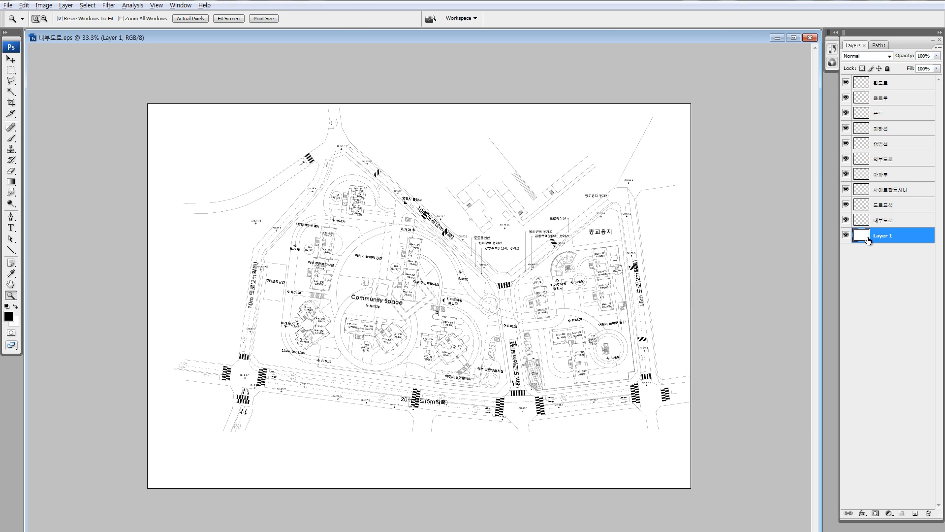
key("ctrl+u")
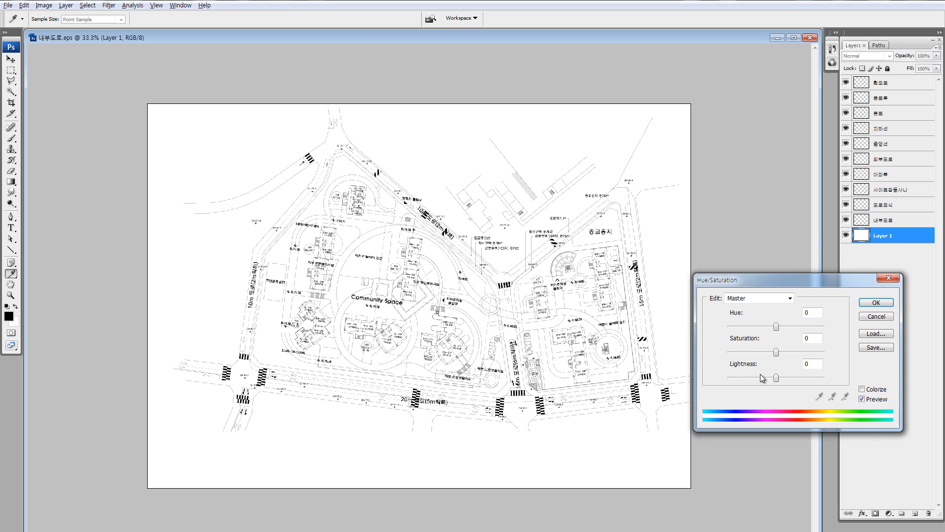
key("Escape")
left_click(8, 316)
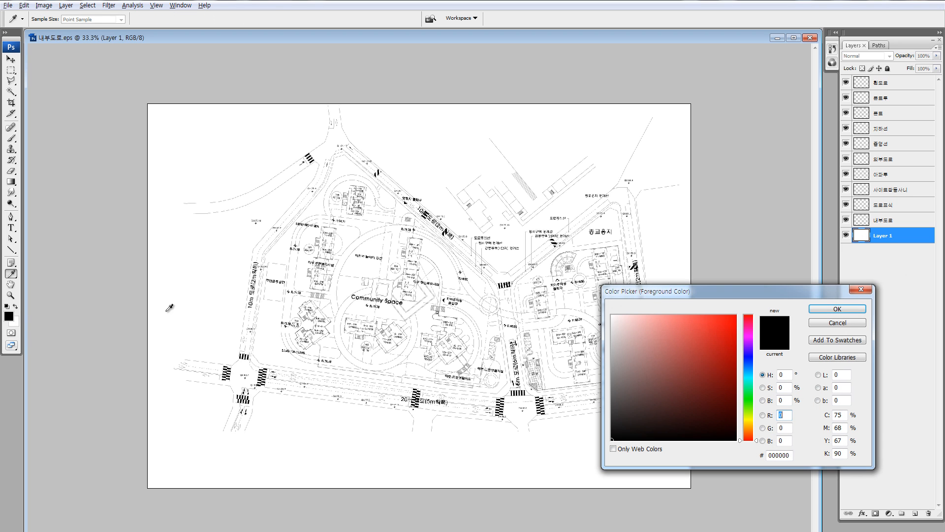
left_click(749, 394)
left_click(662, 362)
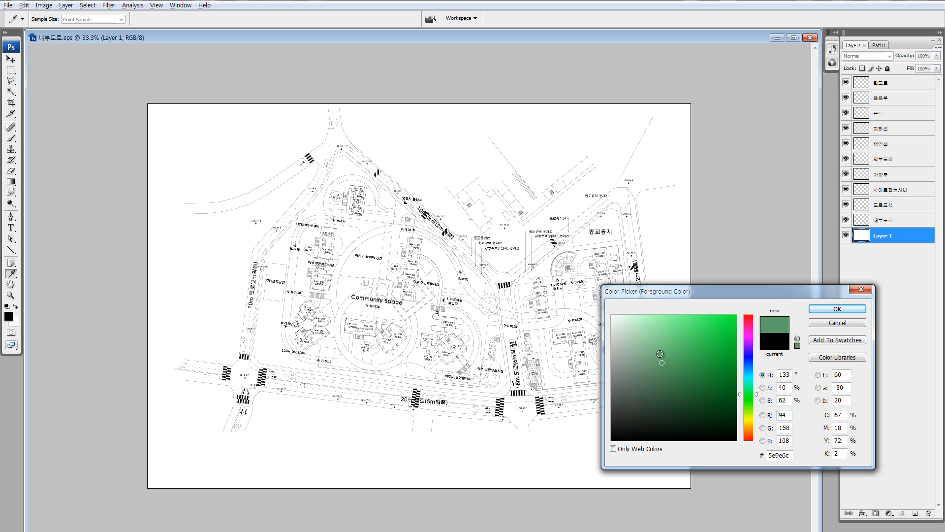
left_click(837, 308)
key("z")
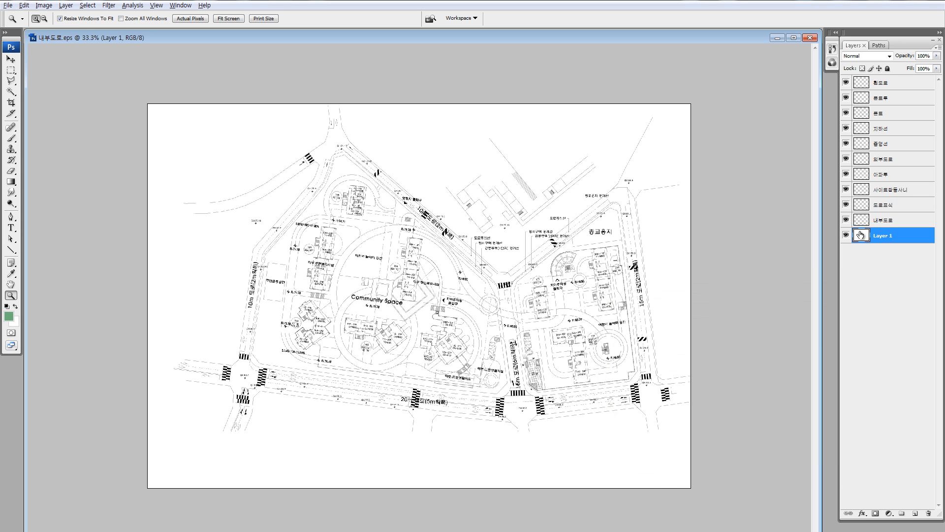
key("alt+BackSpace")
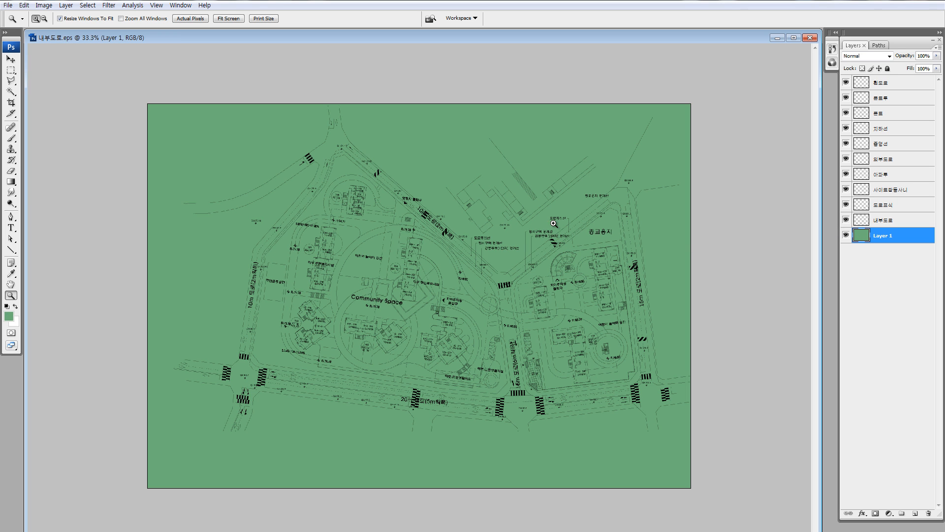
Examine the black linework and labels across the site plan up close against the green background.
left_click(361, 298)
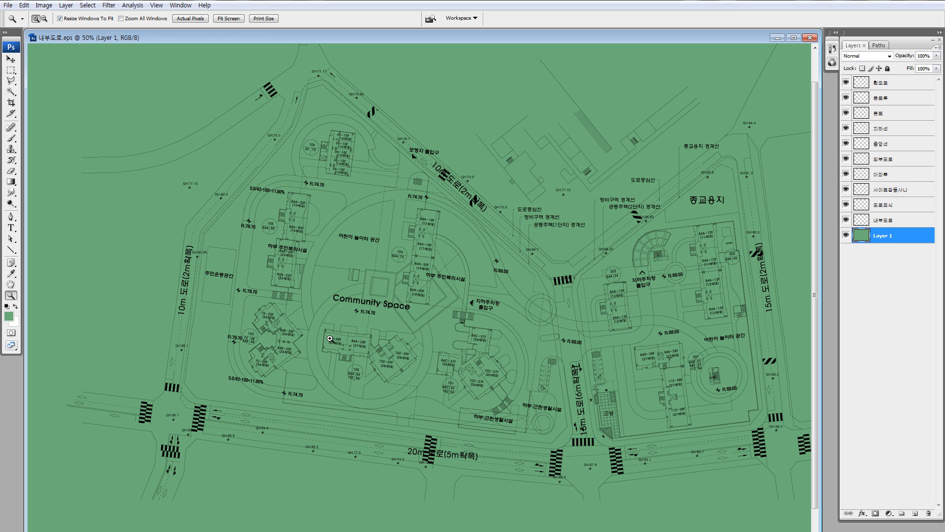
left_click(330, 338)
left_click(330, 339)
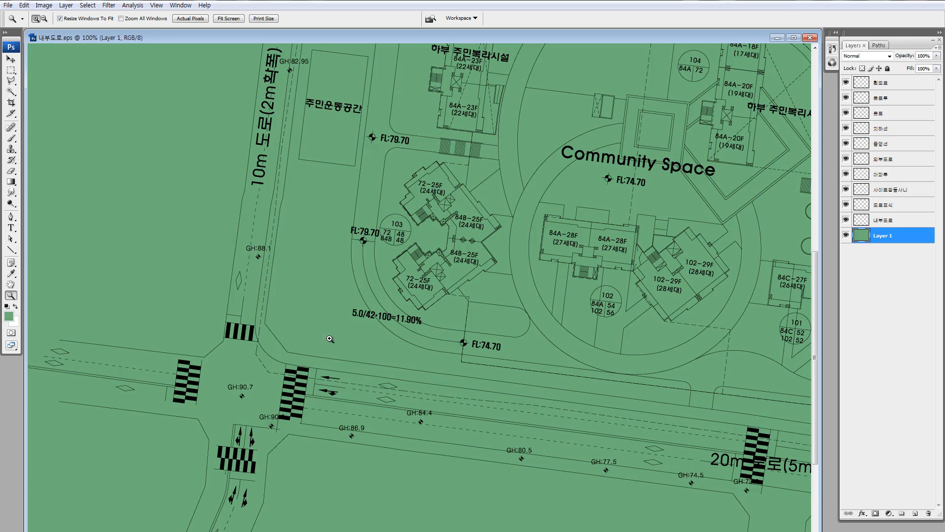
left_click_drag(527, 241, 453, 422)
mouse_move(589, 219)
left_mouse_down()
mouse_move(456, 382)
mouse_move(413, 411)
left_mouse_up()
left_click_drag(566, 306, 443, 247)
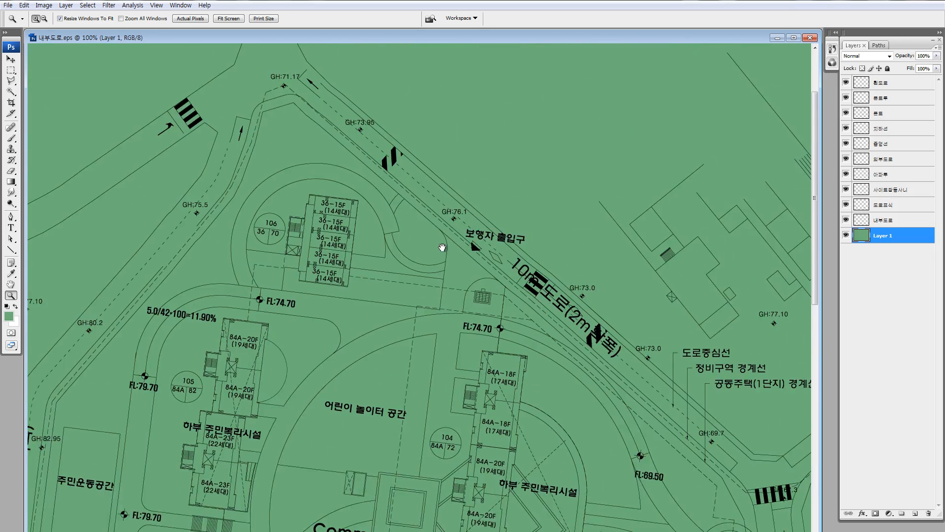
left_click_drag(516, 355, 427, 300)
left_click_drag(500, 304, 467, 346)
left_click_drag(454, 403, 458, 321)
key("ctrl+minus")
key("ctrl+minus")
key("ctrl+minus")
key("ctrl+minus")
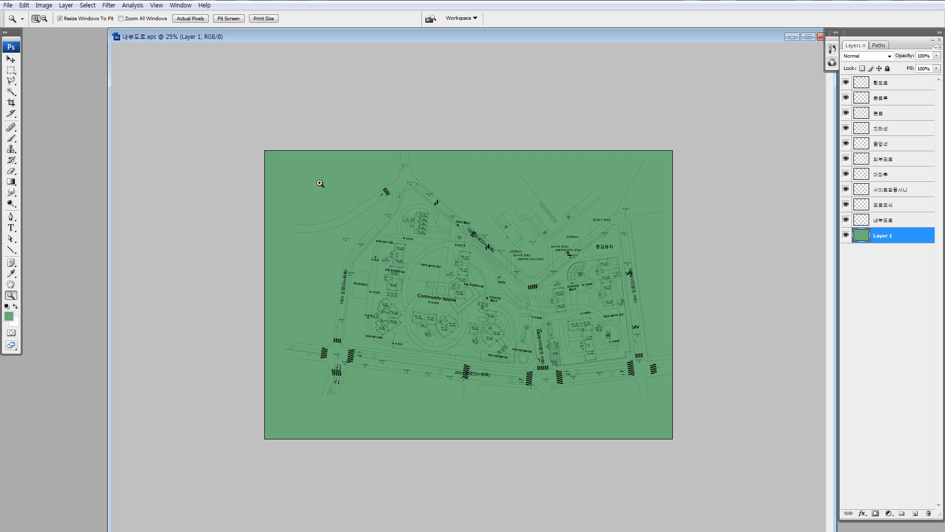
left_click_drag(320, 183, 591, 403)
left_click(577, 314)
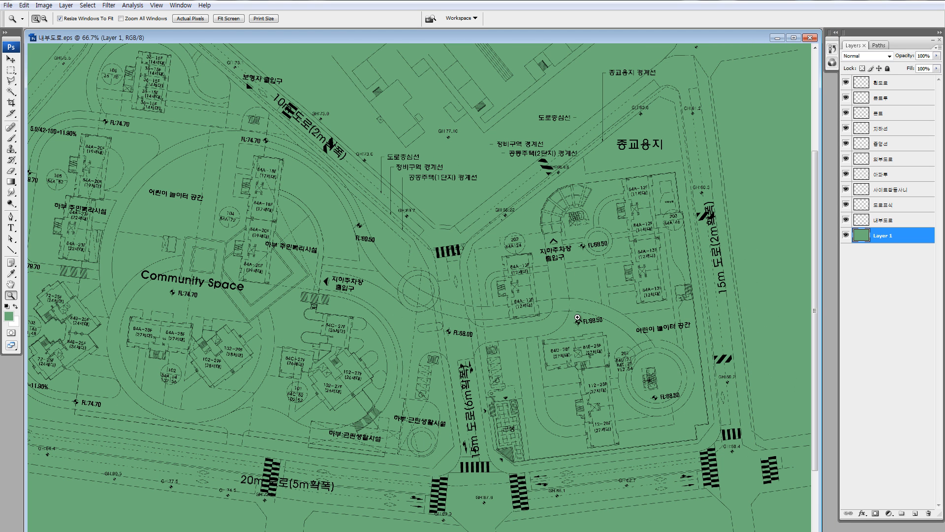
Inspect the whole site plan and the western apartment blocks with their labels at different magnifications.
left_click(578, 319, "alt")
left_click(579, 319, "alt")
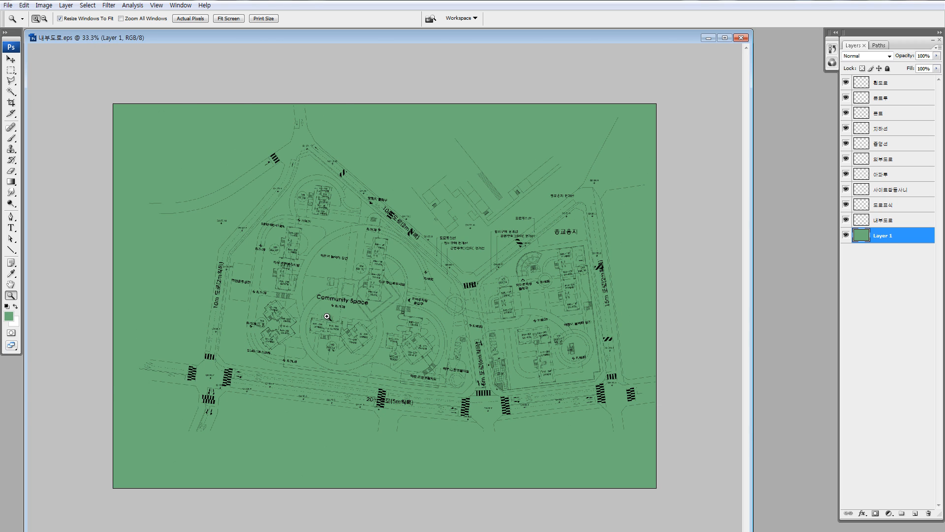
left_click_drag(327, 316, 312, 362)
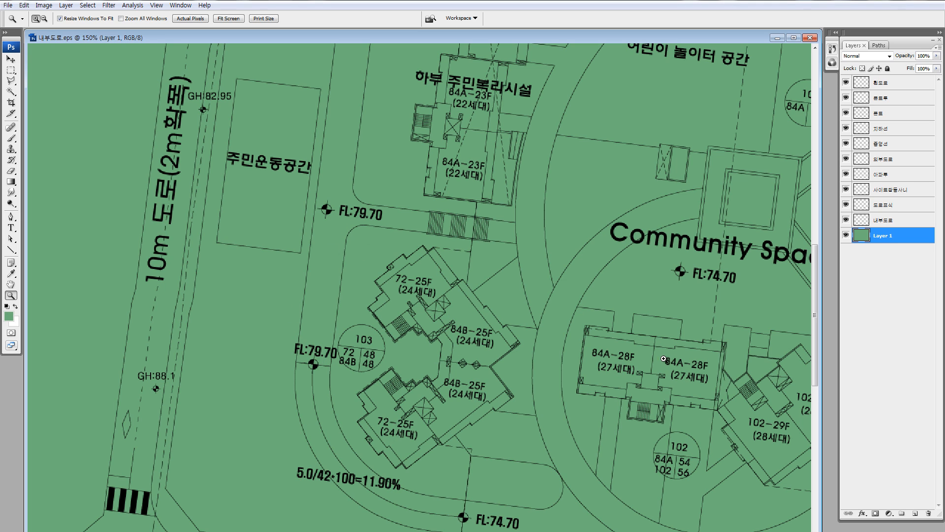
left_click(650, 454, "alt")
left_click(650, 454, "alt")
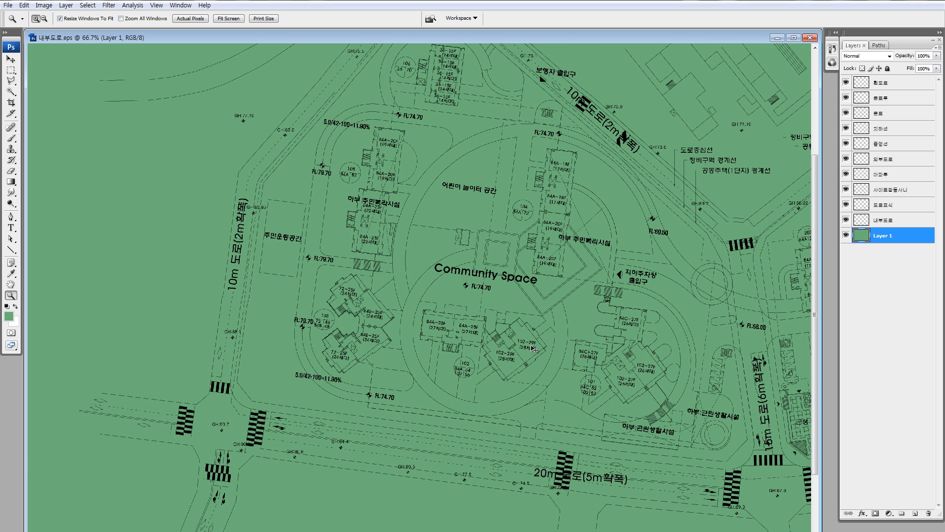
left_click(492, 393, "alt")
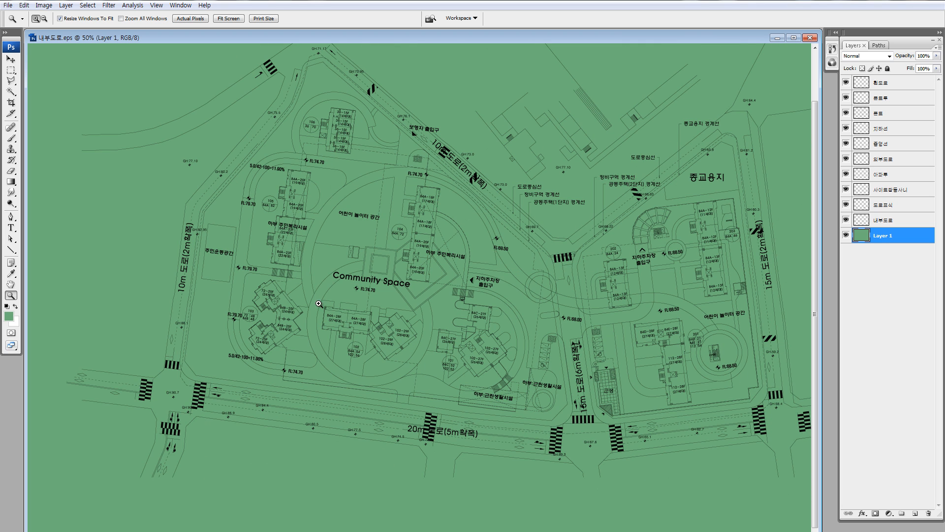
left_click_drag(227, 213, 374, 324)
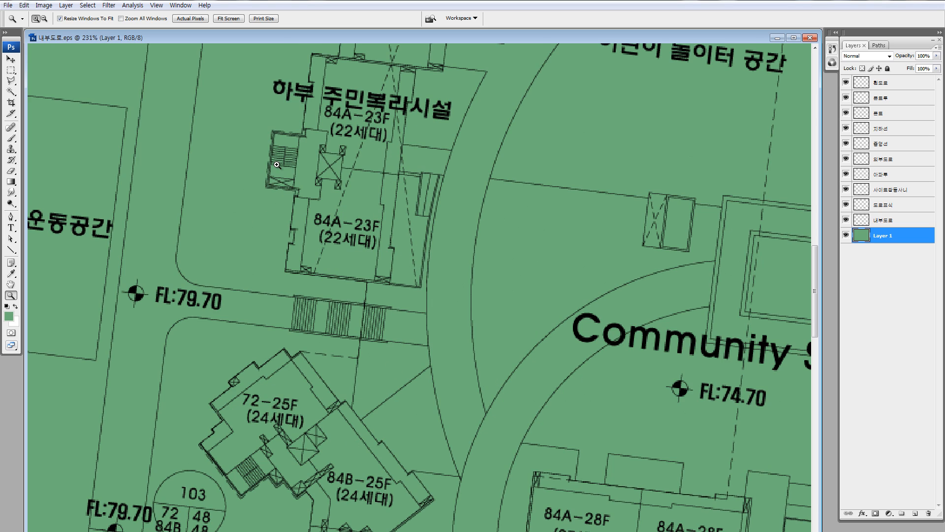
key("ctrl+minus")
key("ctrl+minus")
key("ctrl+minus")
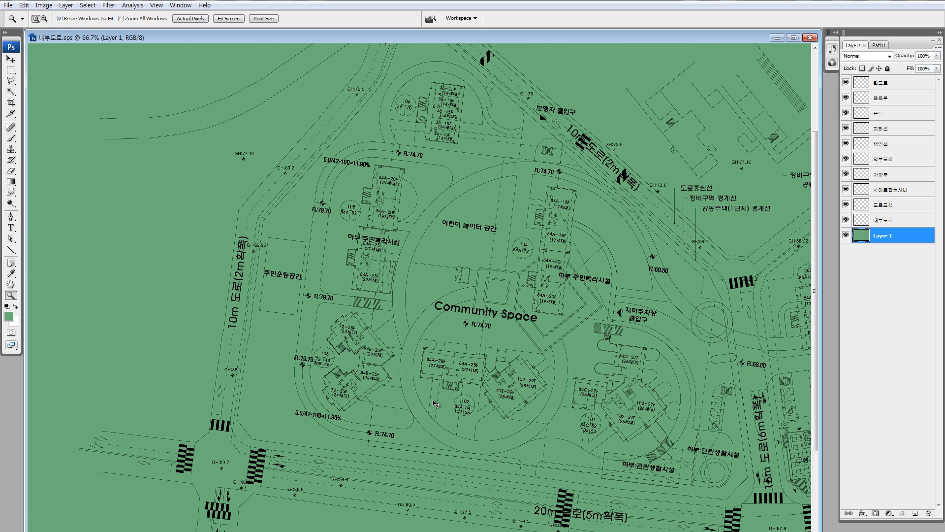
key("ctrl+minus")
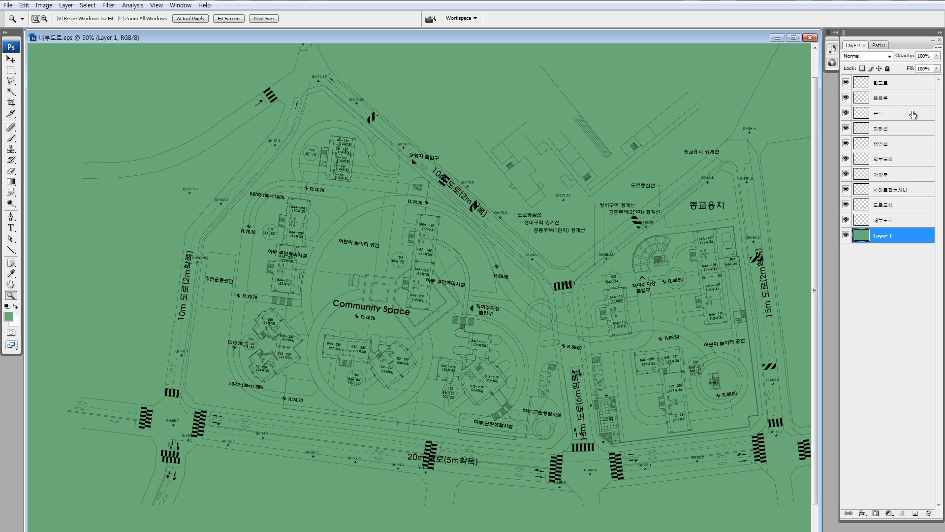
Move the text layers 폰트 and 폰트투 below the green Layer 1 so that it covers them.
left_click(892, 99)
left_click(886, 118)
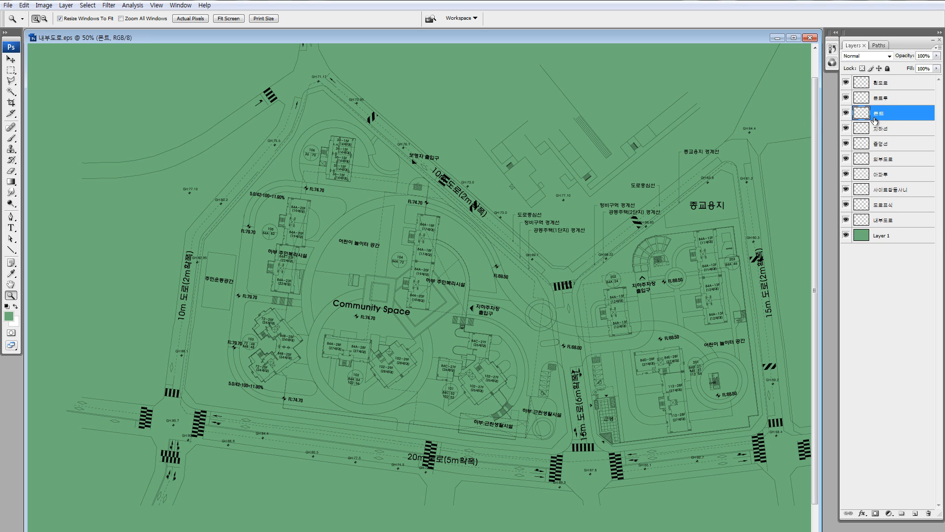
left_click(847, 114)
left_click(847, 113)
left_click_drag(867, 115, 861, 235)
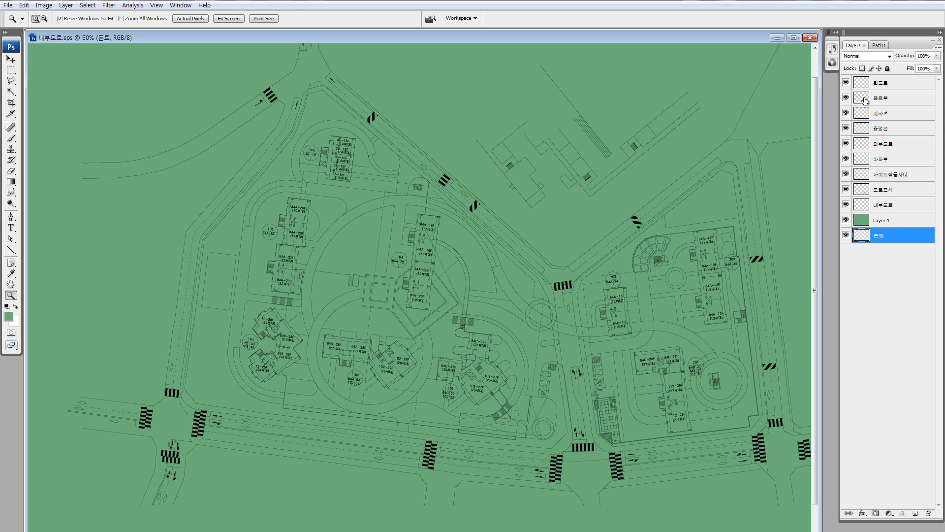
left_click_drag(866, 100, 870, 304)
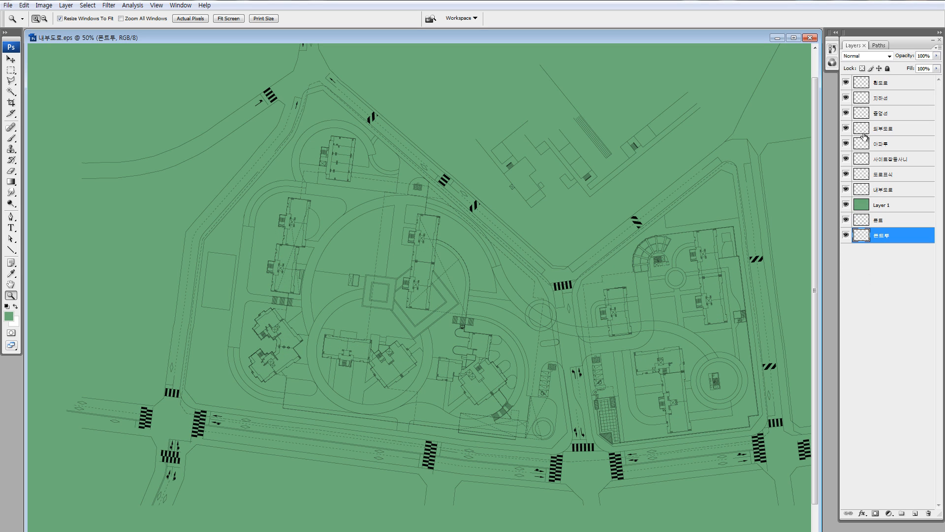
Move the 지하선 layer to the very end of the layer stack, beneath Layer 1 and the text layers.
left_click(854, 98)
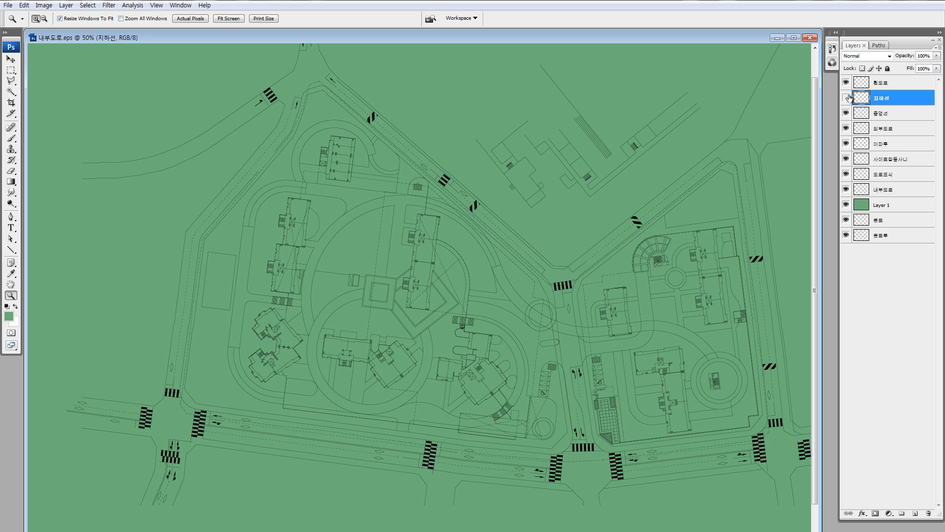
left_click(847, 98)
left_click_drag(866, 180, 868, 264)
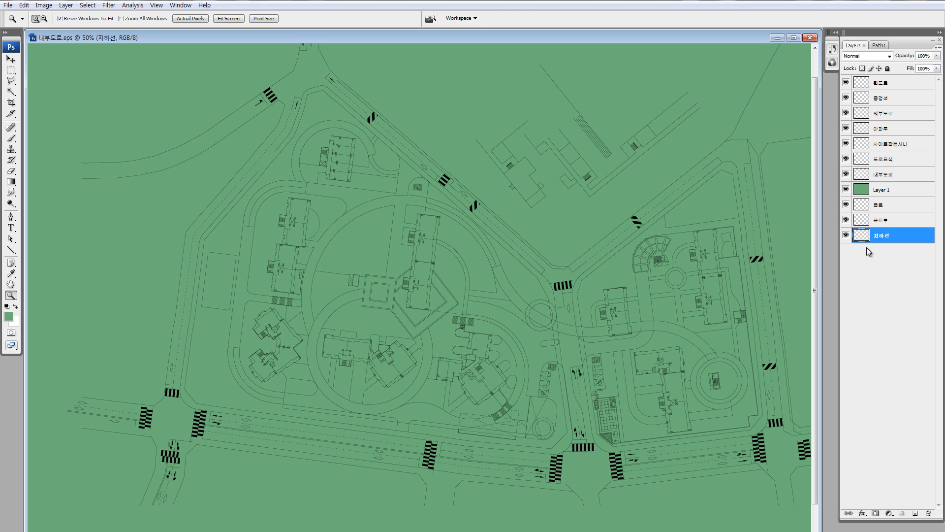
scroll(438, 300, "down", 1)
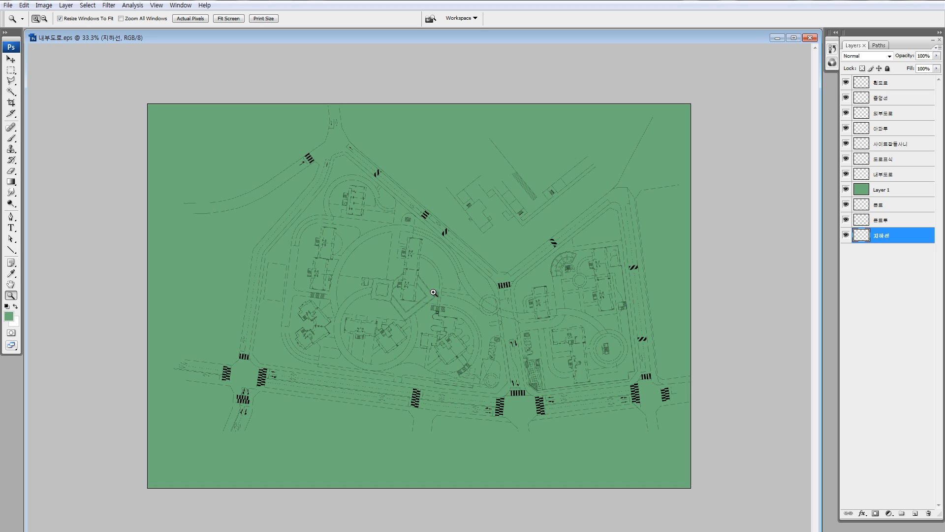
Check the southwestern road intersection up close, and hide the 횡도로 and 중앙선 layers.
left_click(864, 192)
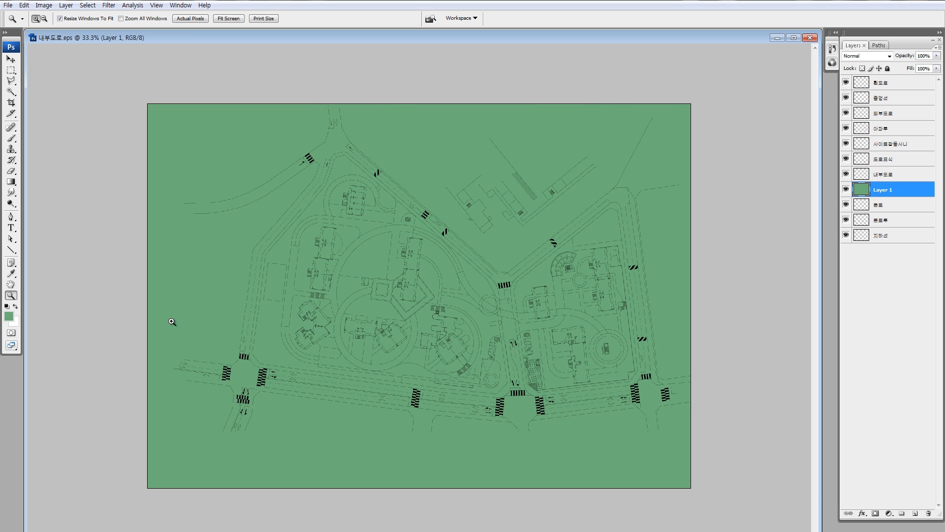
left_click_drag(173, 322, 328, 457)
left_click_drag(286, 141, 380, 393)
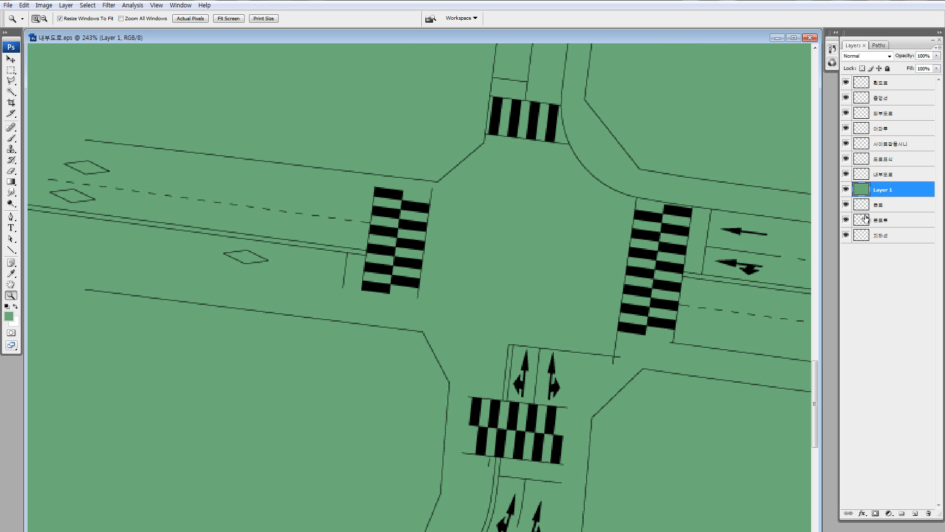
key("ctrl+minus")
key("ctrl+minus")
key("ctrl+minus")
key("ctrl+minus")
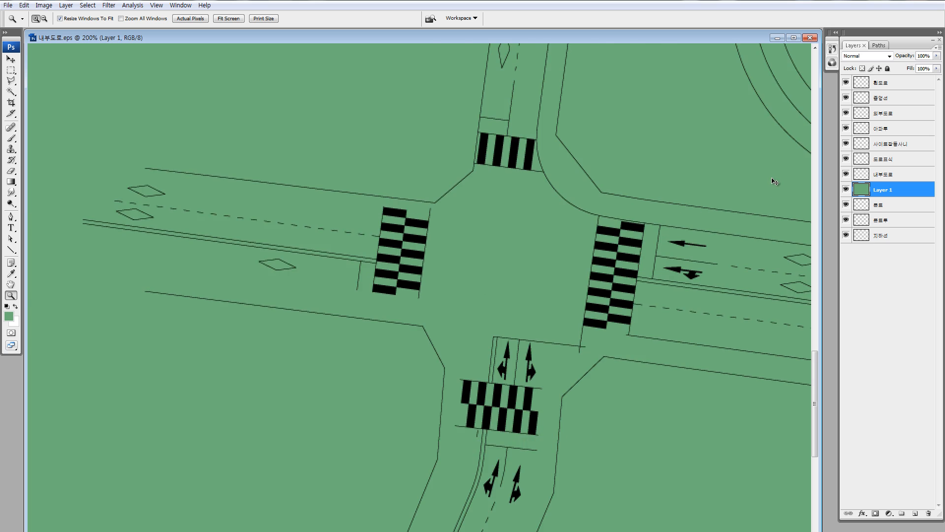
left_click(862, 128)
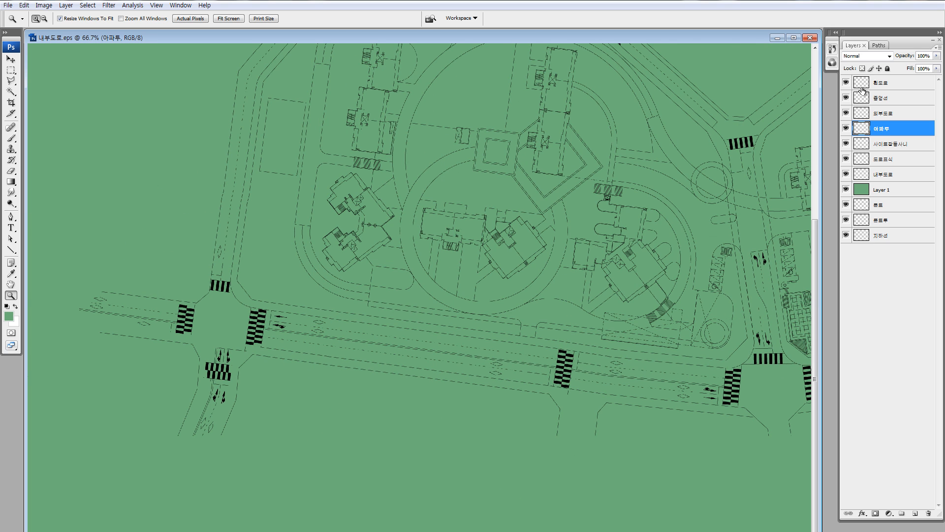
left_click(863, 97)
left_click(846, 83)
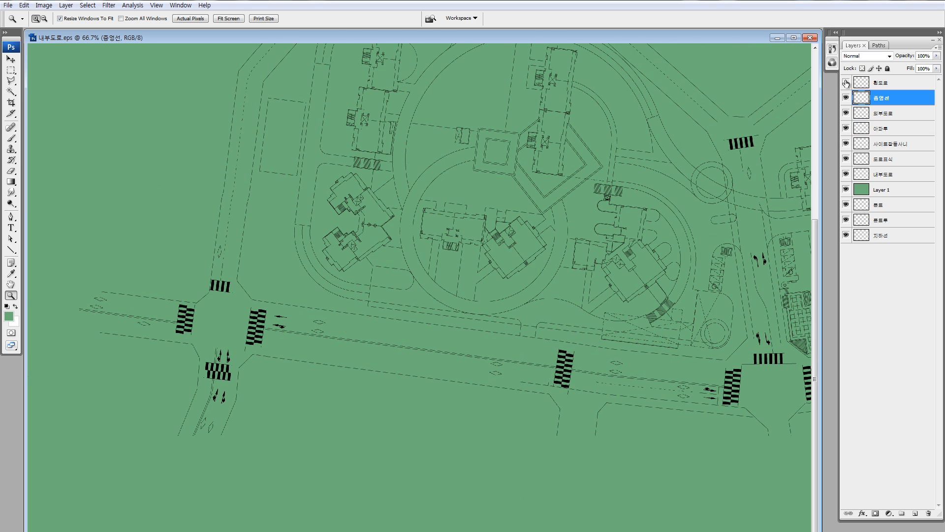
left_click(847, 98)
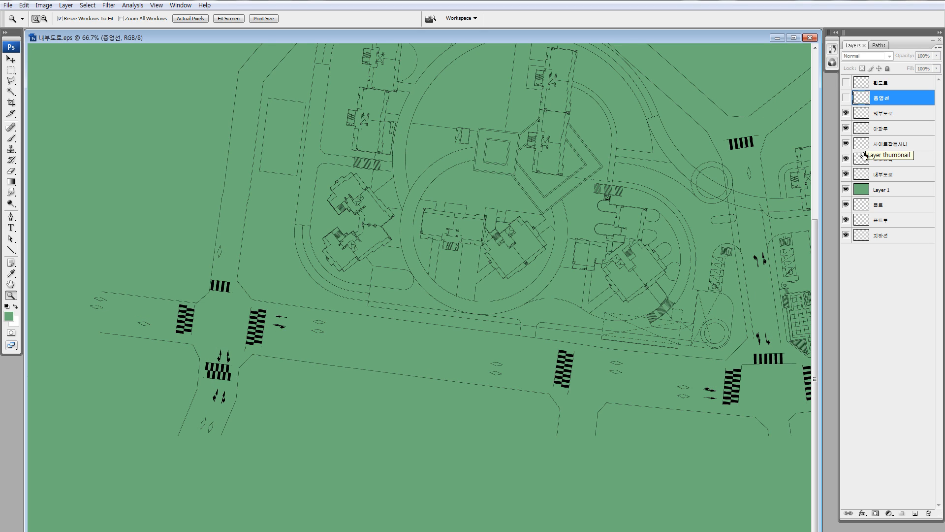
Move the 도로표식 layer directly above 외부도로 and hide it.
left_click(864, 175)
left_click_drag(864, 109, 864, 107)
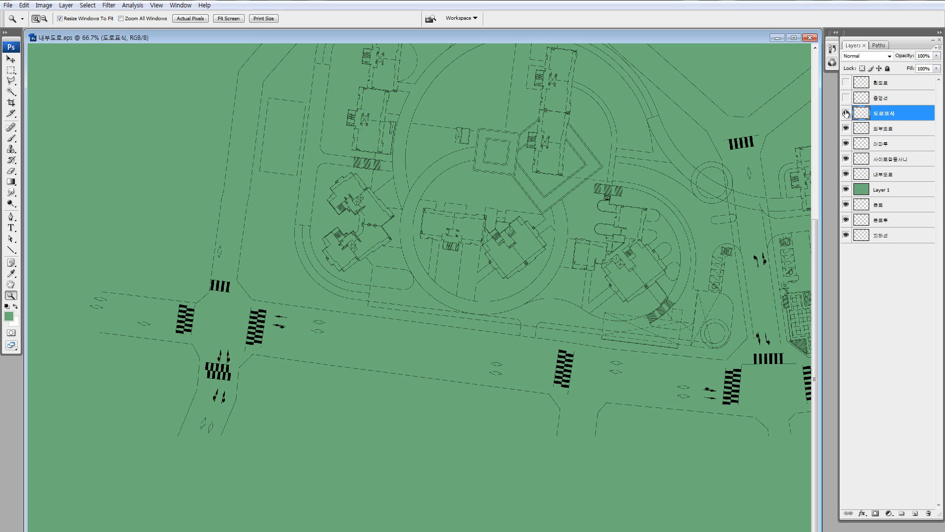
left_click(847, 113)
Try to select the outer road area with the Magic Wand and inspect the selection at the northwest road's end.
key("ctrl+minus")
key("ctrl+minus")
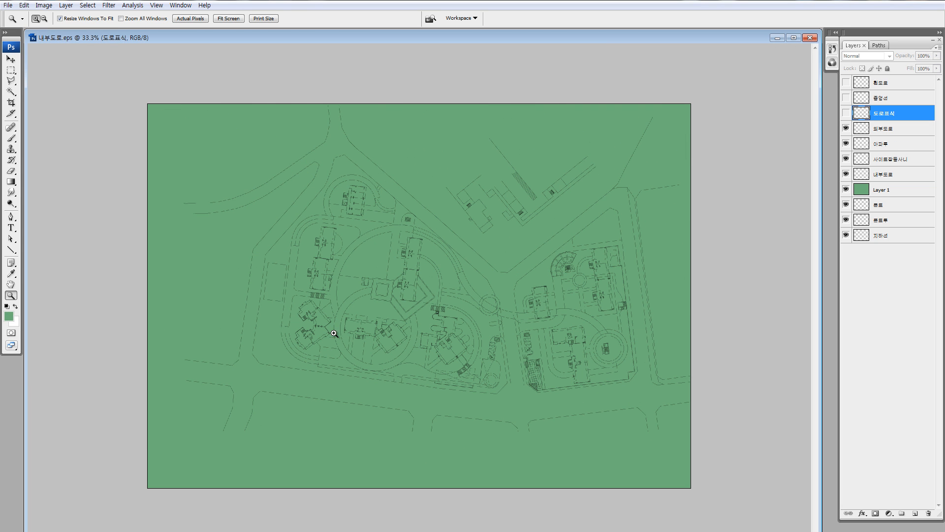
key("w")
left_click(332, 154)
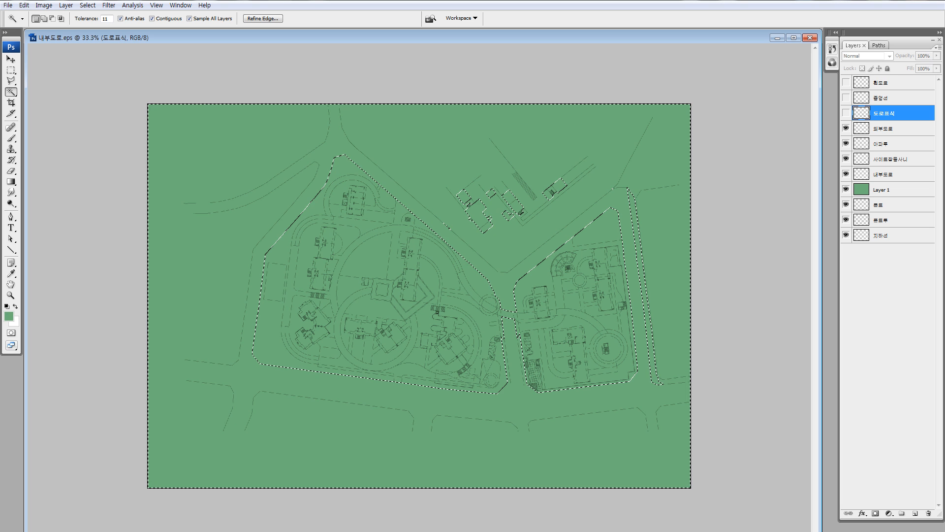
key("z")
left_click_drag(167, 176, 249, 252)
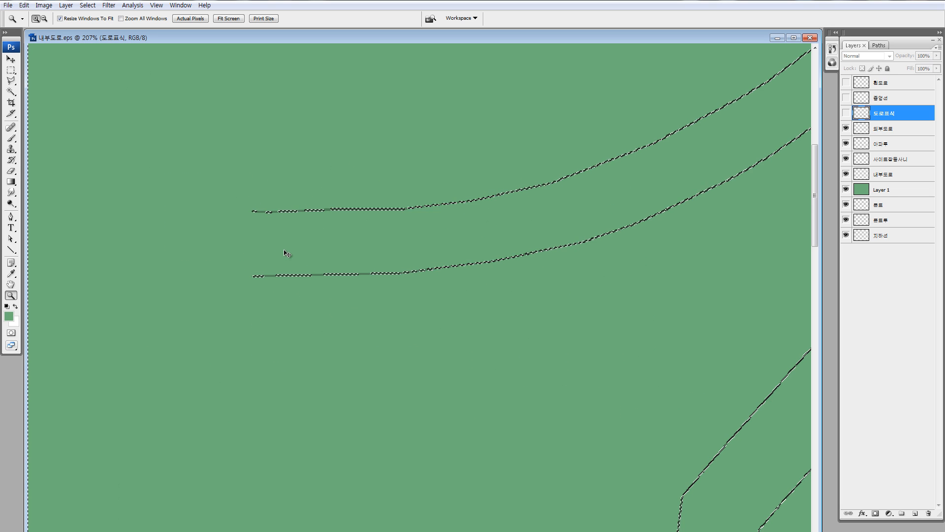
Add a new layer directly above 외부도로, name it 임시레이어지우기, and get the Line tool ready with black.
left_click(866, 129)
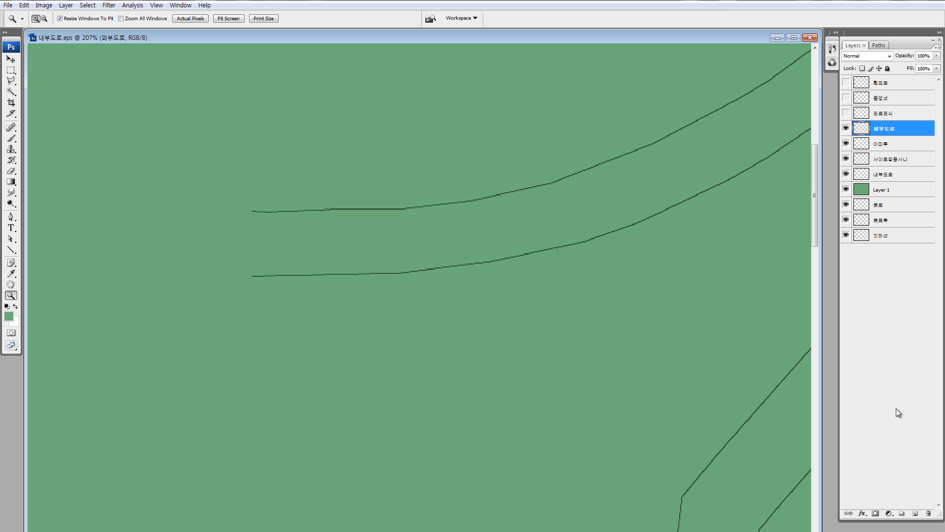
left_click(915, 513)
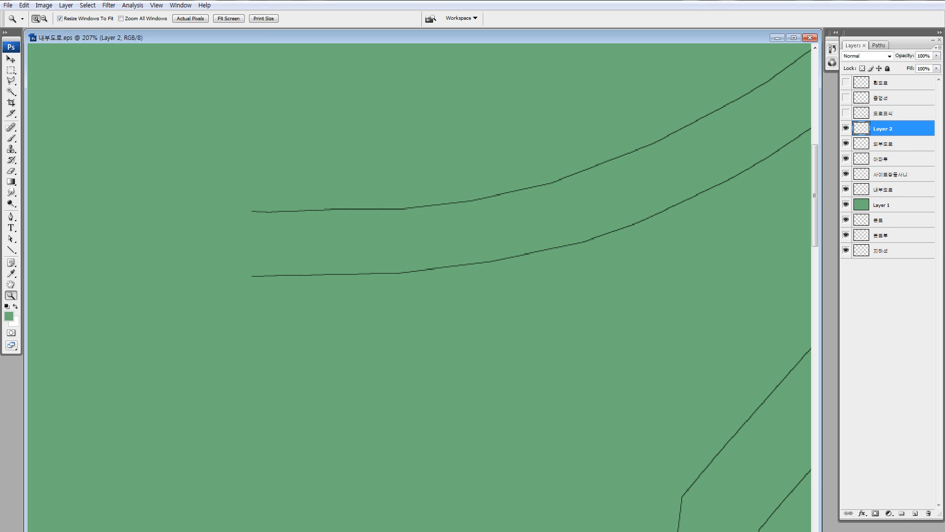
key("b")
left_click(65, 19)
left_click(91, 19)
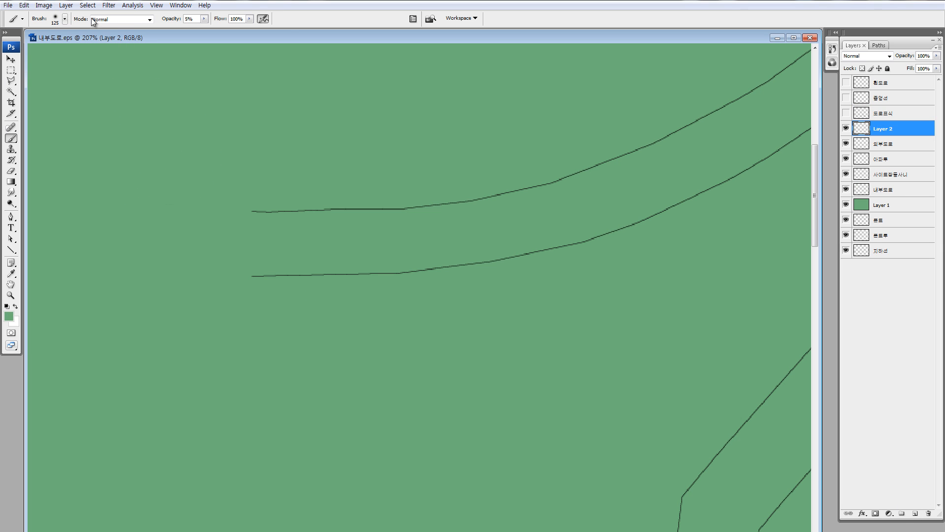
key("u")
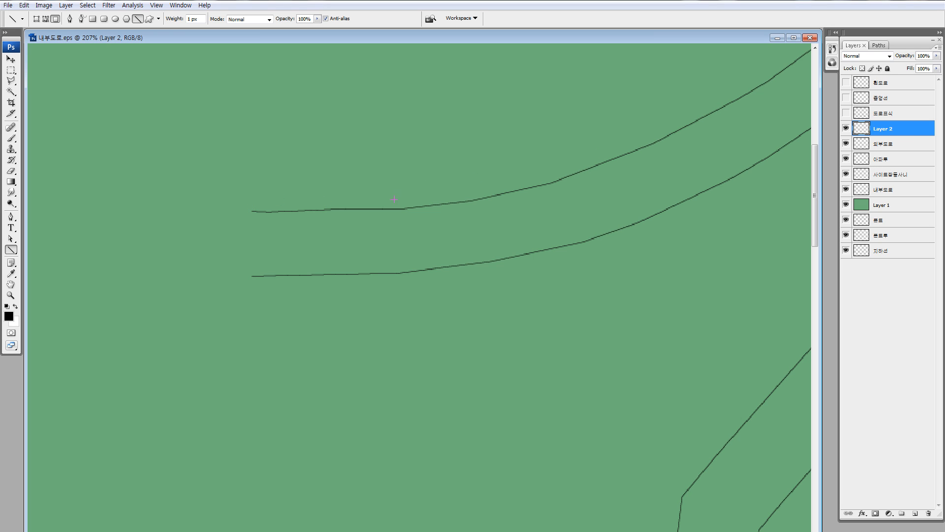
double_click(887, 128)
type("임시레이어지우기")
key("Return")
Close the open western end of the curved northwest road with a black vertical line.
left_click_drag(559, 263, 545, 157)
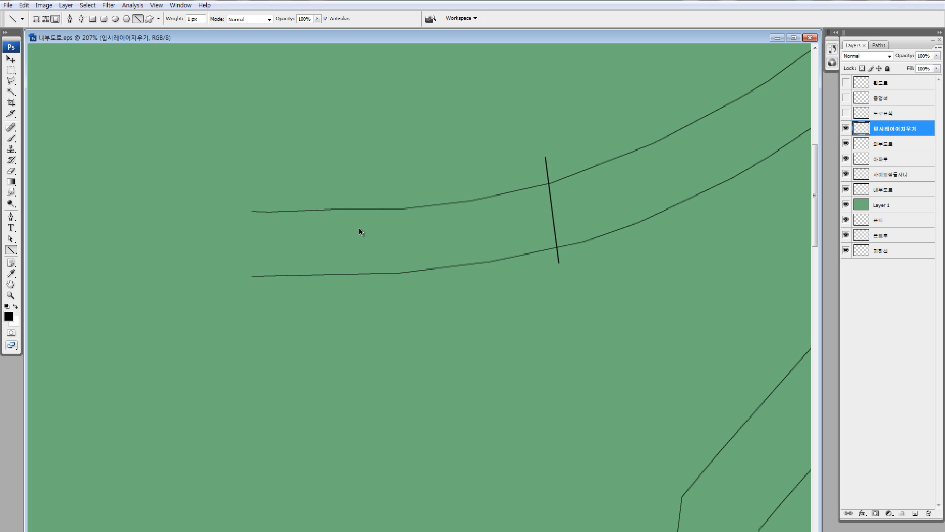
key("ctrl+z")
left_click_drag(251, 271, 253, 292)
Close the open western end of the wide main road with a black vertical line.
left_click_drag(384, 404, 310, 153)
left_click_drag(377, 467, 288, 181)
left_click_drag(386, 345, 332, 177)
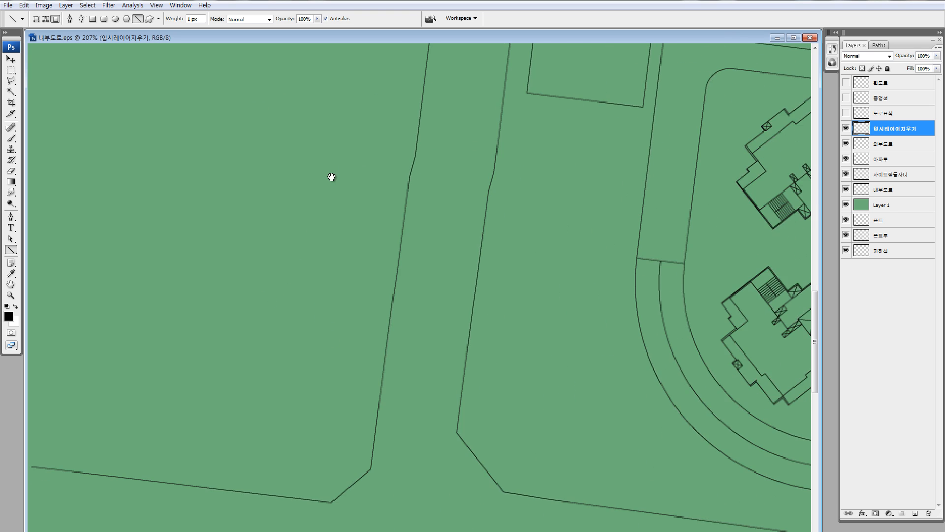
left_click_drag(81, 463, 301, 269)
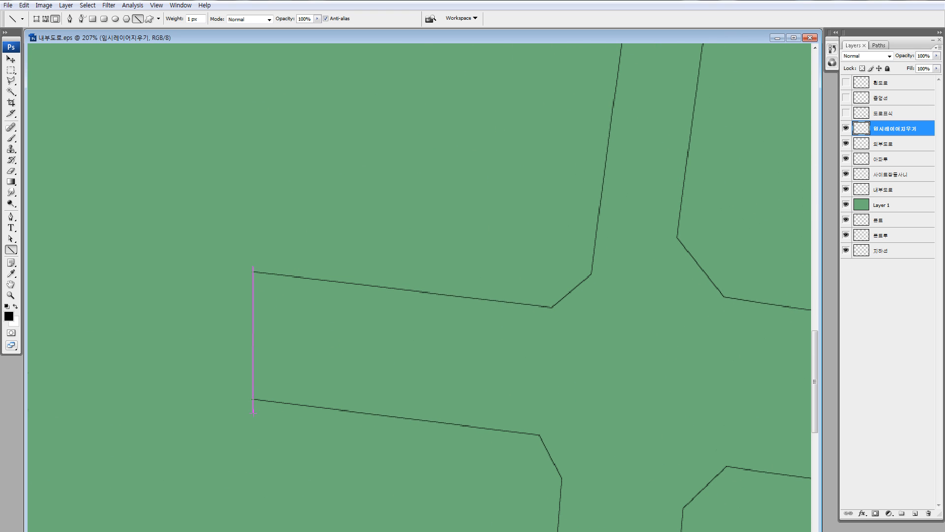
left_click_drag(253, 414, 254, 413)
Close the open lower ends of the southwestern branch road and the next road stub to its east with black lines.
left_click_drag(395, 397, 257, 192)
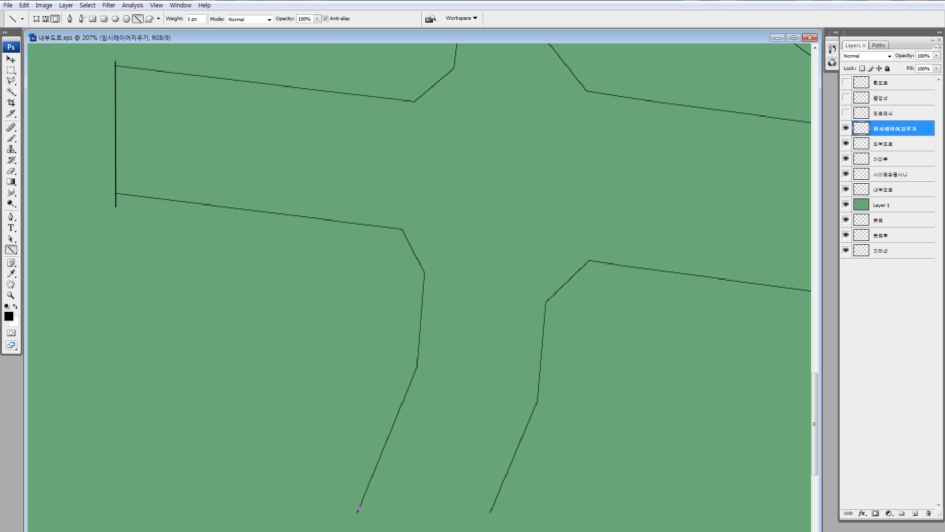
left_click_drag(669, 317, 124, 315)
left_click_drag(703, 288, 158, 273)
left_click_drag(561, 292, 371, 179)
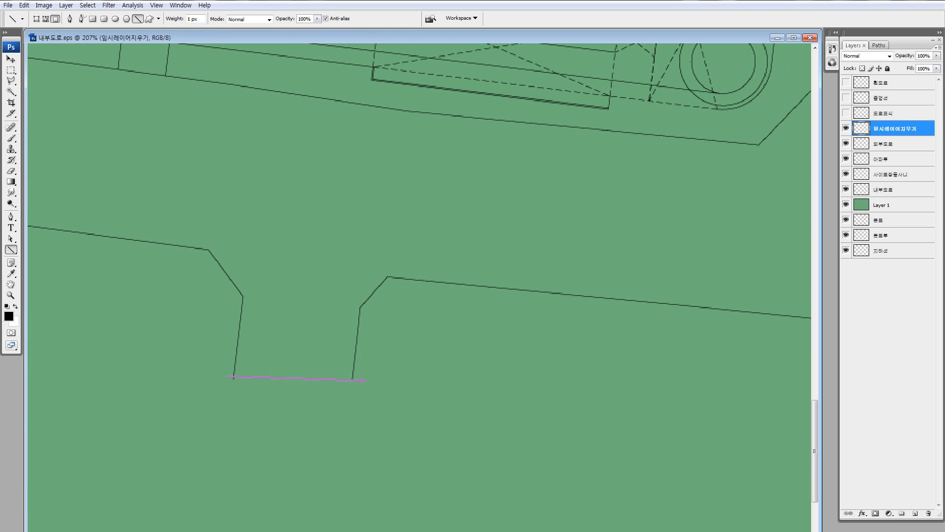
left_click_drag(362, 380, 363, 379)
Examine the roads in the plan's south and east for remaining open ends.
left_click_drag(634, 152, 459, 315)
left_click_drag(751, 321, 424, 257)
left_click_drag(418, 345, 395, 429)
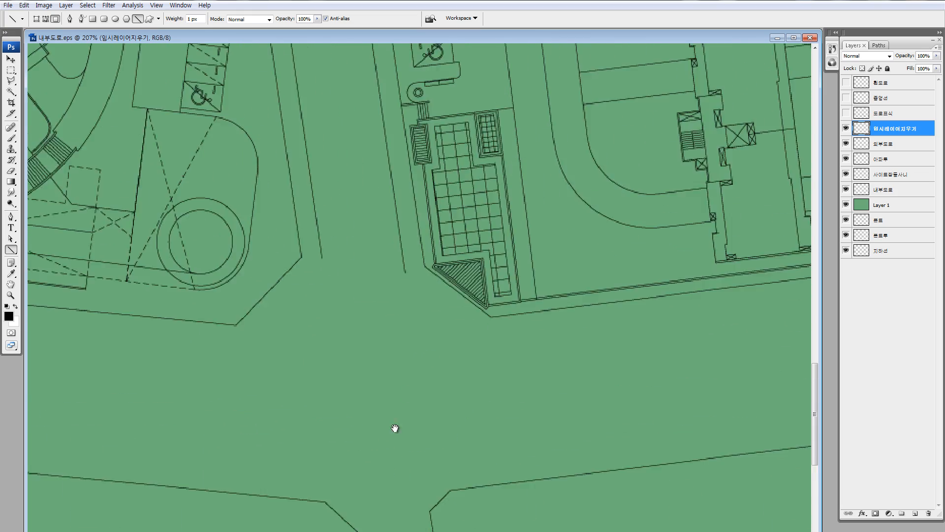
left_click_drag(408, 146, 384, 386)
left_click_drag(262, 388, 444, 255)
left_click_drag(232, 380, 344, 312)
left_click_drag(118, 325, 540, 349)
left_click_drag(292, 322, 497, 331)
left_click_drag(259, 322, 694, 370)
left_click_drag(222, 290, 403, 323)
left_click_drag(461, 198, 387, 363)
key("ctrl+minus")
key("ctrl+minus")
key("ctrl+minus")
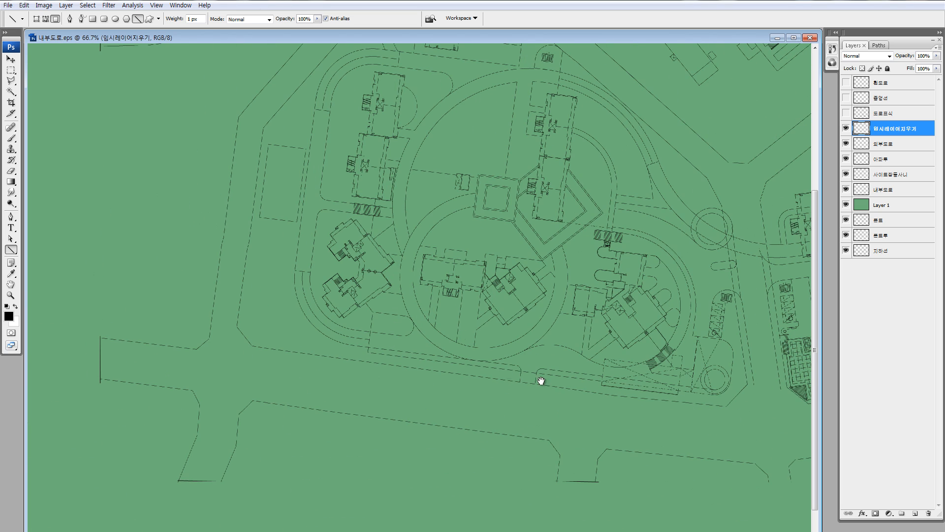
left_click_drag(540, 379, 441, 332)
left_click_drag(630, 330, 442, 329)
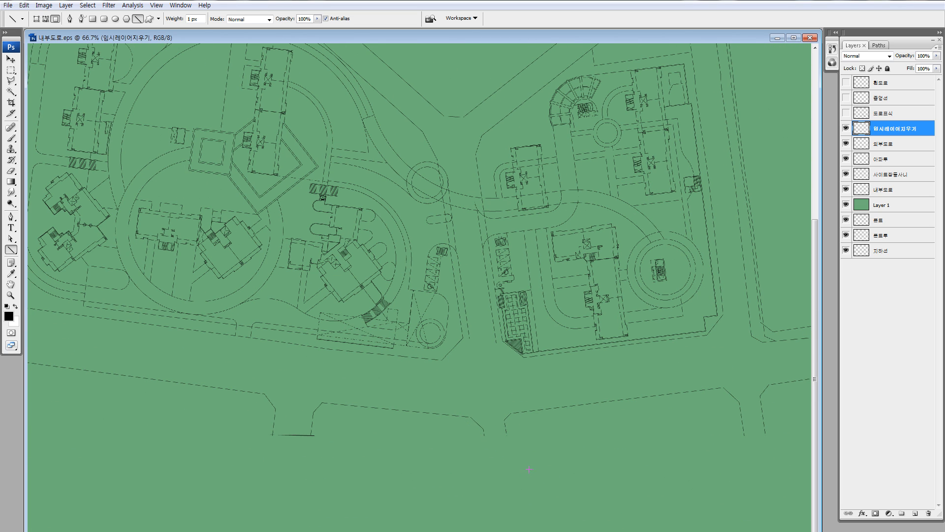
Close the open lower ends of the two remaining road stubs on the plan's southeastern side with black lines.
key("z")
left_click_drag(450, 387, 544, 478)
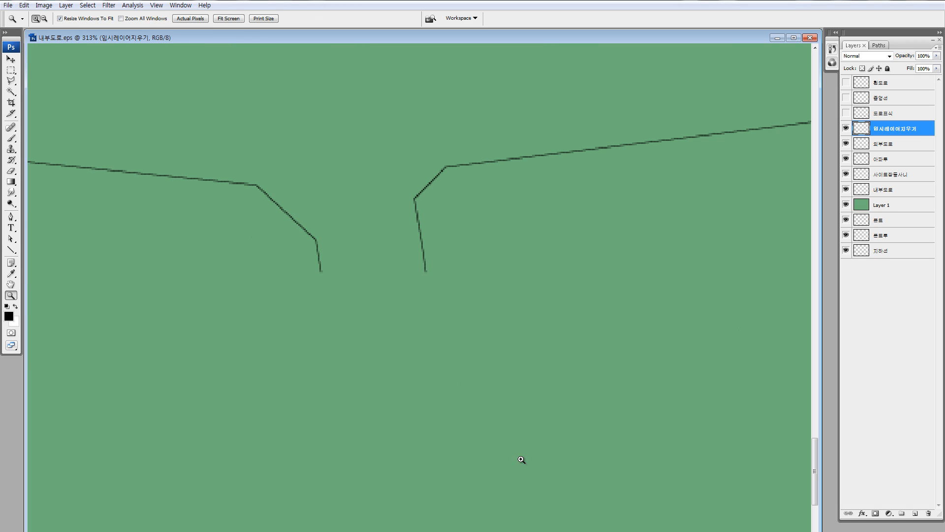
key("u")
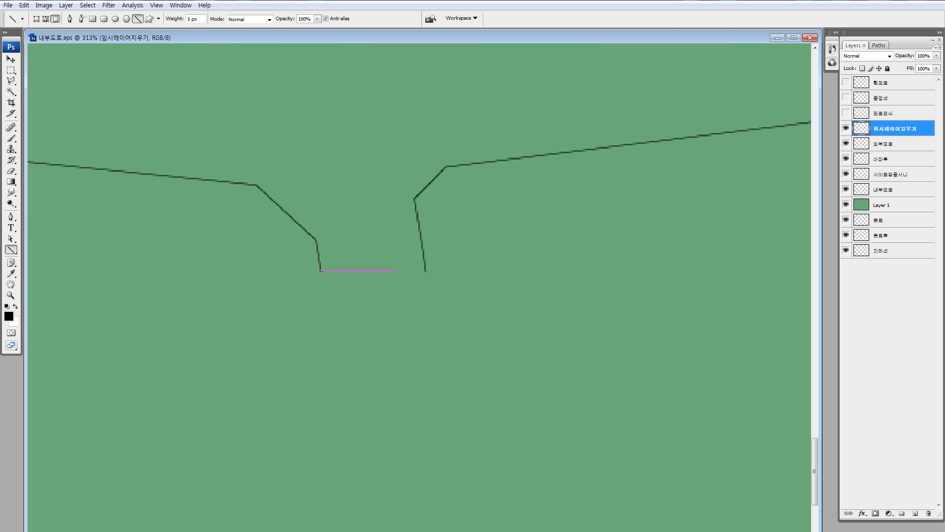
left_click_drag(440, 273, 437, 272)
left_click_drag(726, 255, 116, 301)
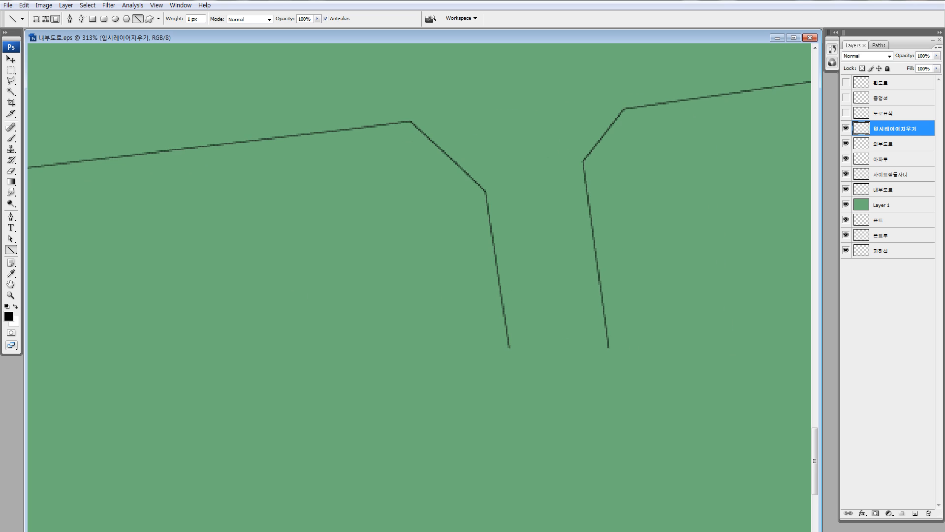
left_click_drag(603, 346, 614, 346)
Examine the roads along the plan's eastern side, the central junction and the northwest for remaining open ends.
left_click_drag(764, 209, 335, 325)
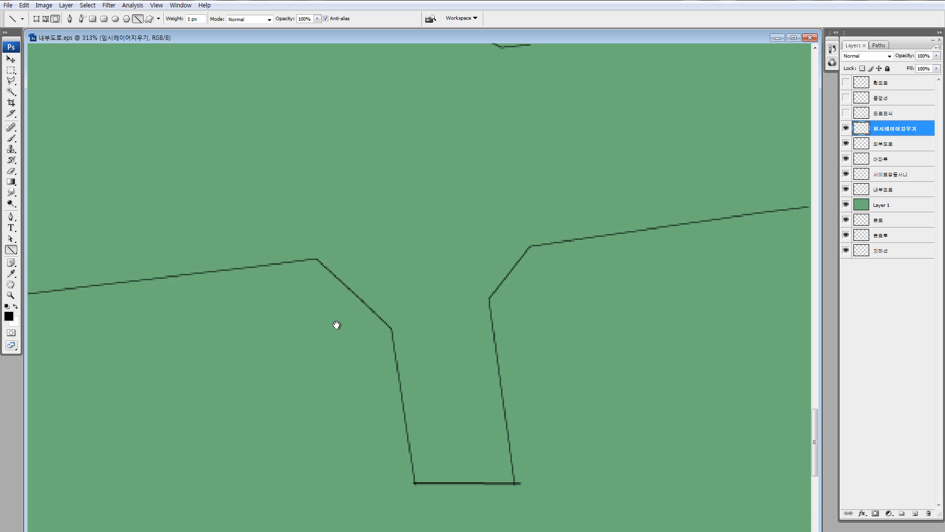
left_click_drag(636, 64, 499, 452)
left_click_drag(483, 59, 466, 526)
left_click_drag(440, 59, 433, 527)
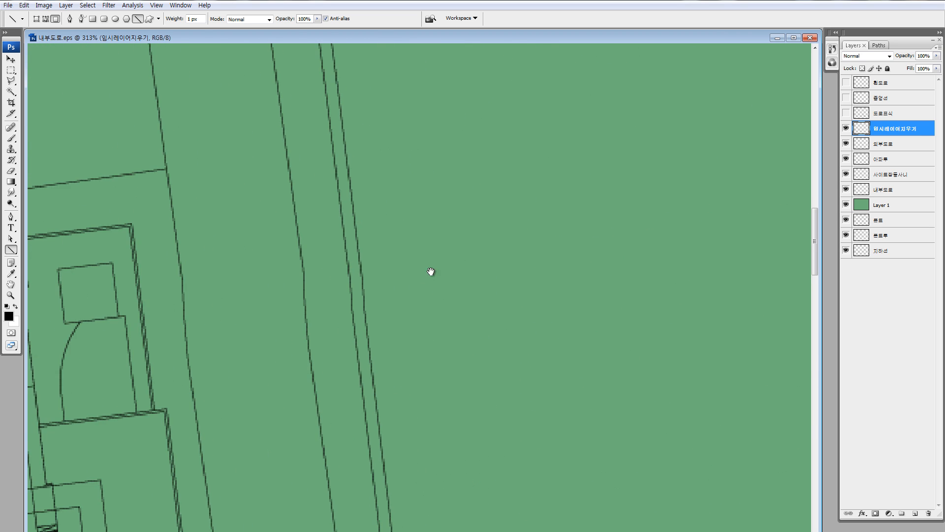
left_click_drag(362, 60, 354, 527)
left_click_drag(365, 411, 441, 516)
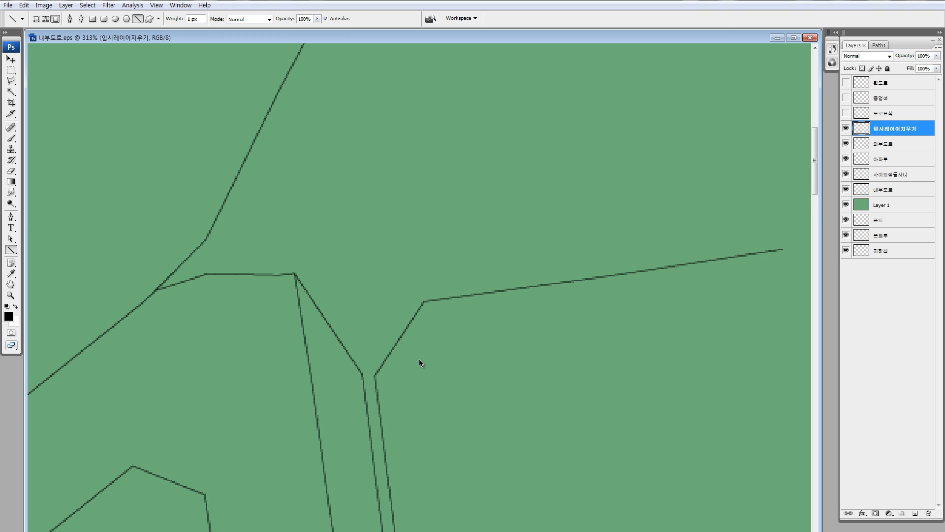
key("ctrl+minus")
key("ctrl+minus")
key("ctrl+minus")
left_click_drag(318, 448, 519, 236)
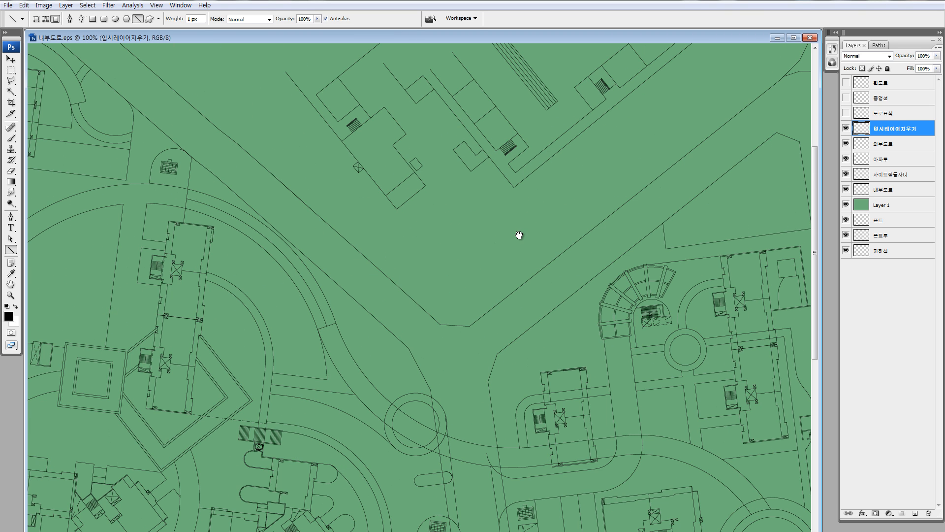
left_click_drag(456, 335, 376, 157)
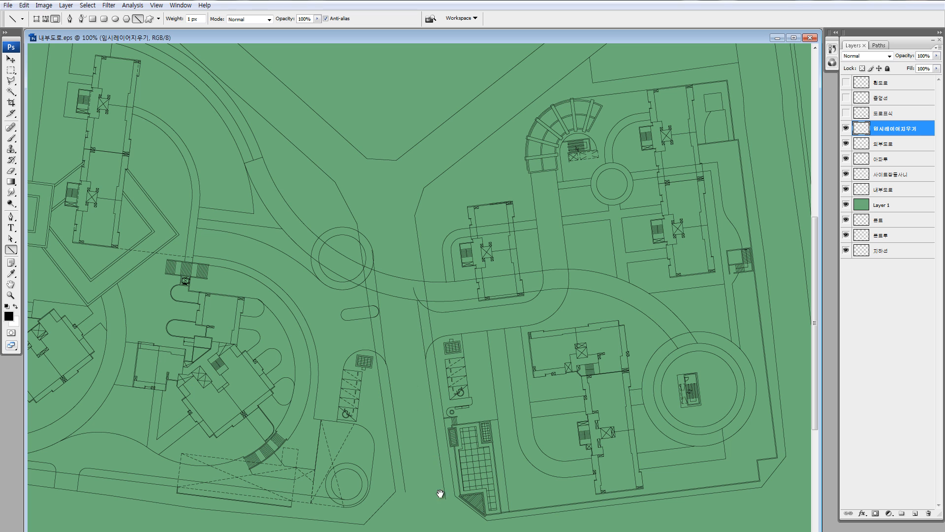
left_click_drag(319, 165, 599, 426)
left_click_drag(302, 276, 485, 421)
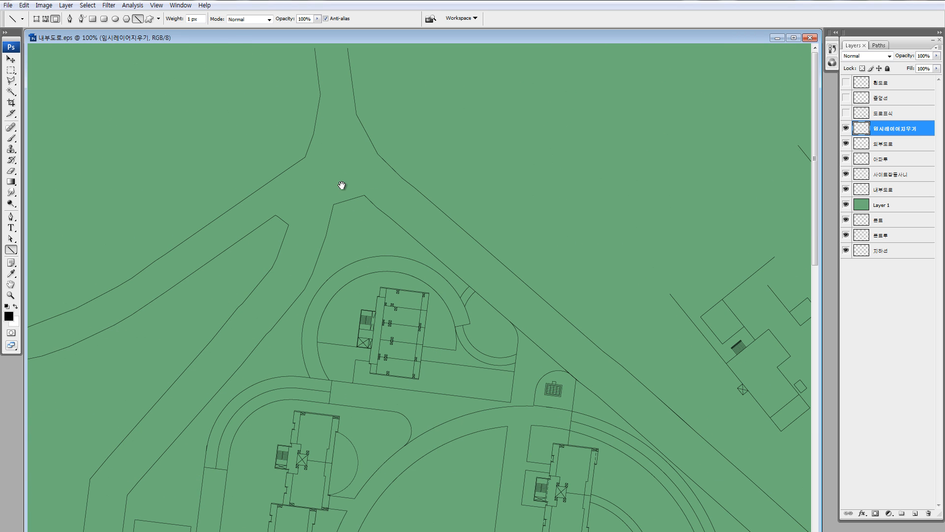
Close the open upper end of the northern road with a black line.
left_click_drag(282, 202, 291, 326)
key("z")
left_click_drag(368, 165, 270, 83)
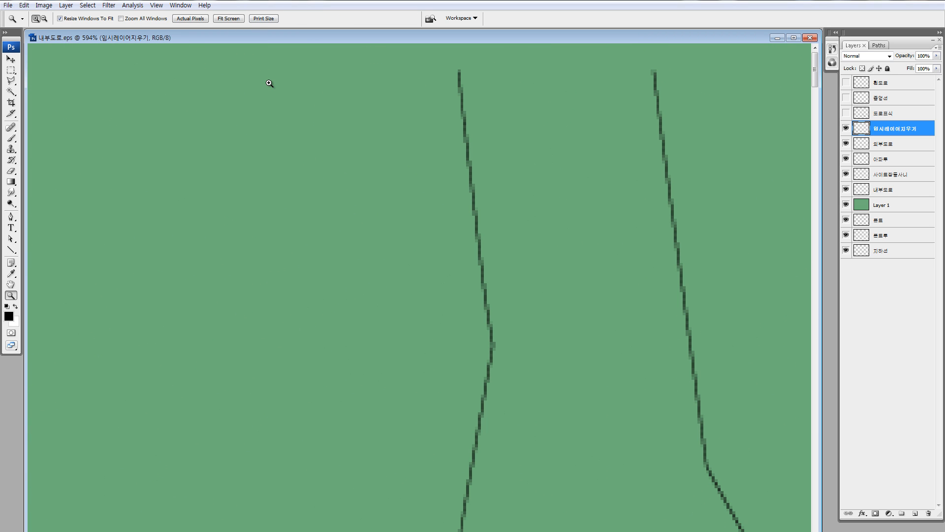
key("u")
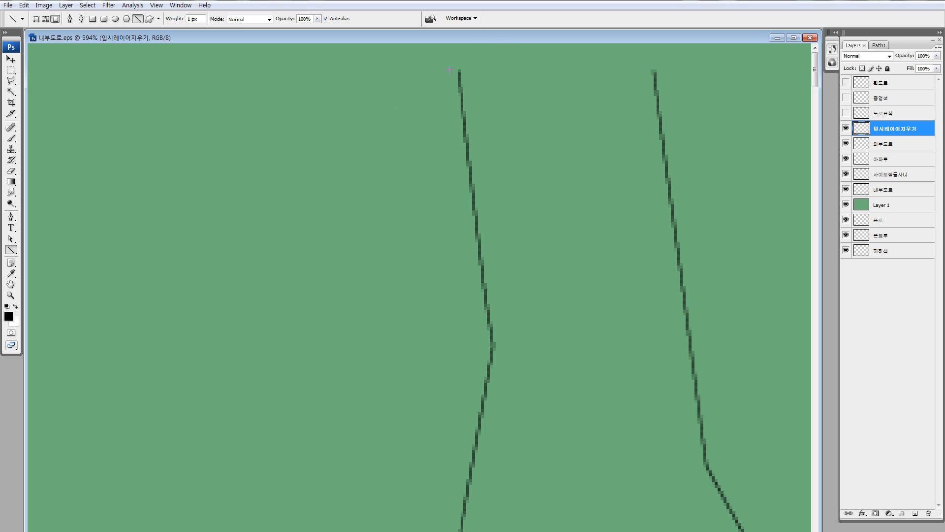
key("ctrl+minus")
key("ctrl+minus")
key("ctrl+minus")
key("ctrl+minus")
key("ctrl+minus")
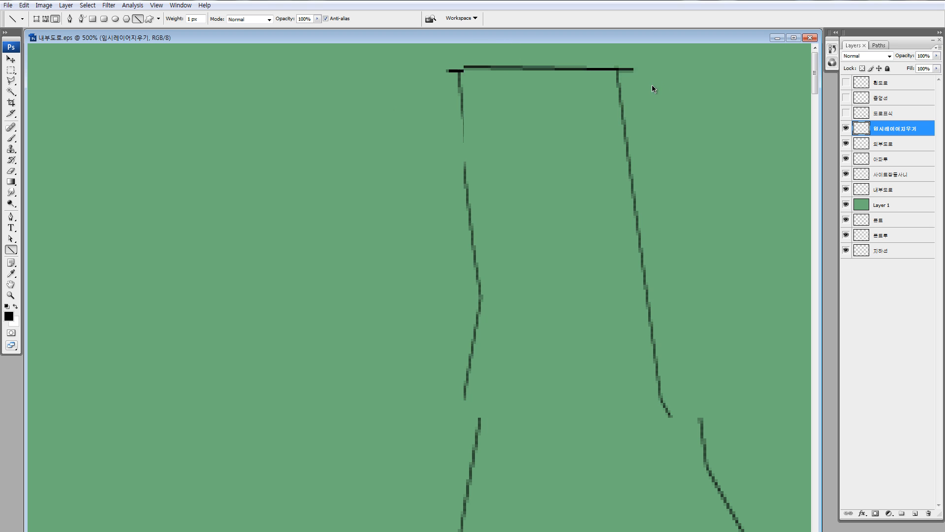
Try to select the road network with the Magic Wand at tolerance 11.
left_click_drag(308, 287, 451, 205)
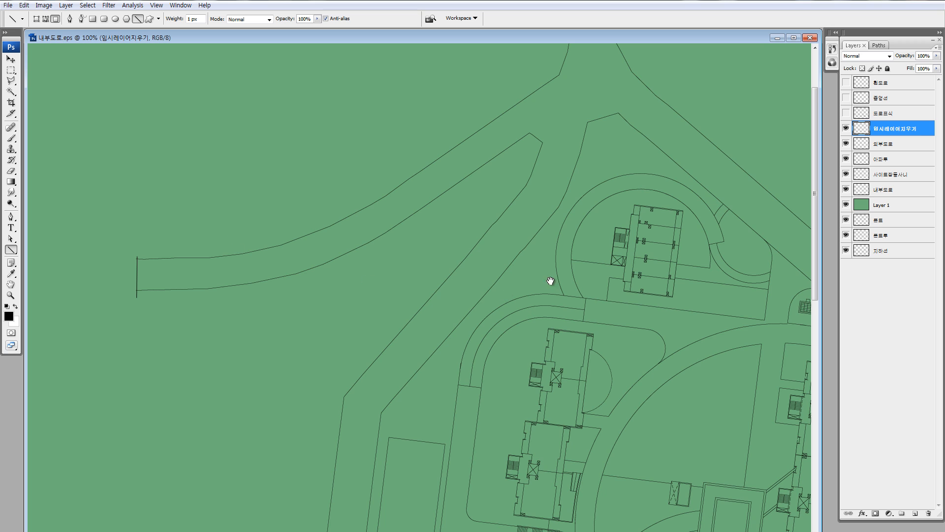
left_click_drag(550, 280, 372, 311)
key("ctrl+minus")
key("ctrl+minus")
key("ctrl+minus")
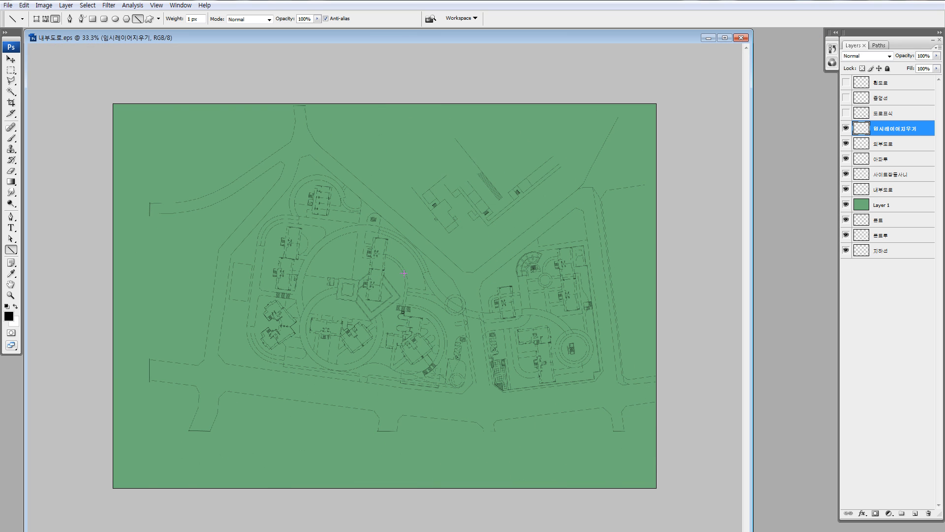
key("w")
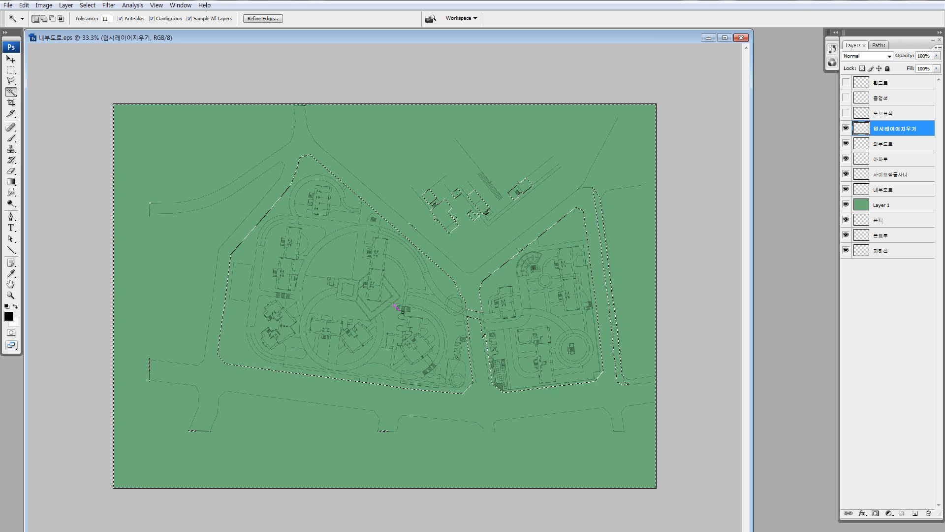
key("ctrl+d")
Examine the outlines of the eastern road from its northern corner down to the main road for gaps.
key("z")
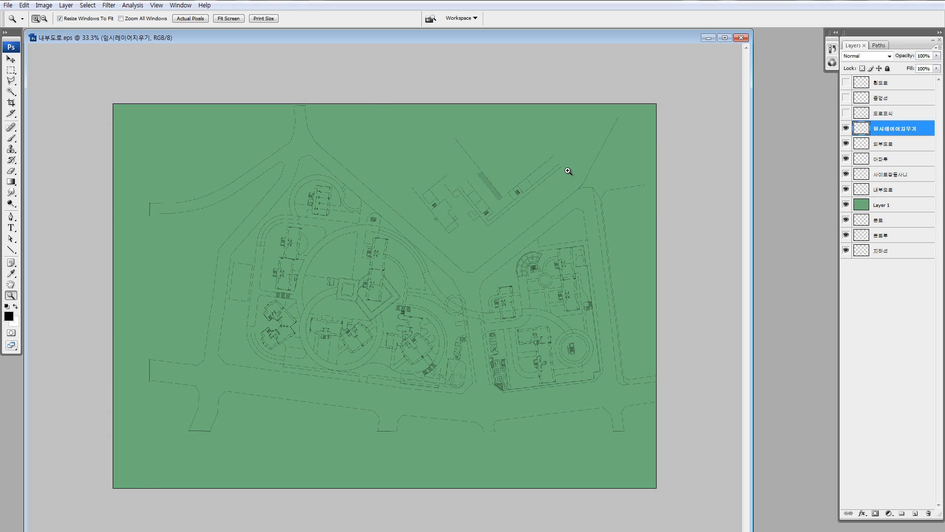
left_click_drag(570, 172, 613, 223)
left_click_drag(617, 318, 501, 105)
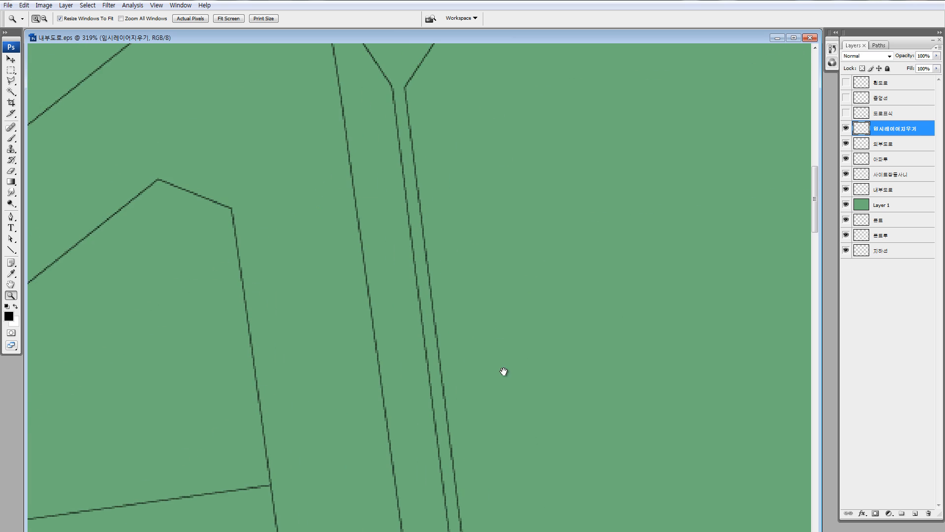
left_click_drag(504, 372, 478, 174)
left_click_drag(491, 349, 470, 165)
left_click_drag(524, 364, 486, 182)
left_click_drag(509, 352, 473, 168)
left_click_drag(478, 379, 408, 146)
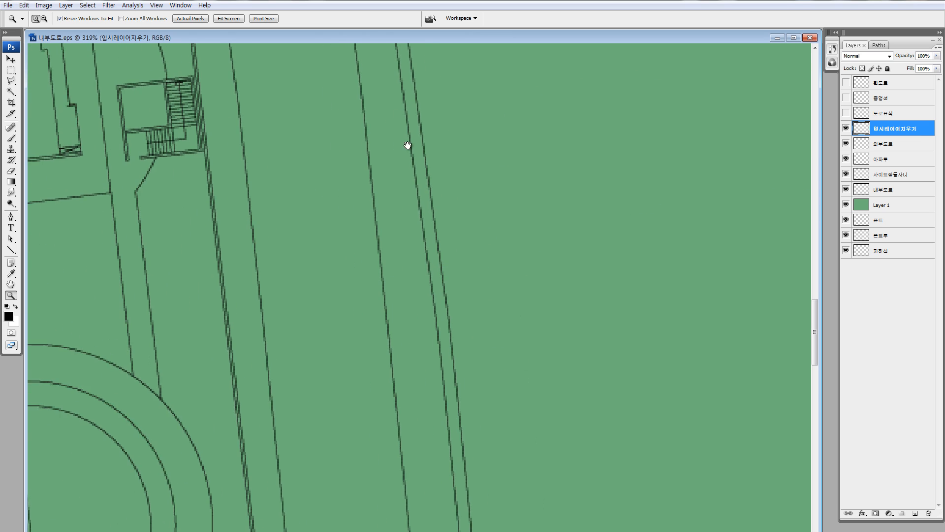
left_click_drag(466, 352, 433, 160)
left_click_drag(485, 357, 454, 152)
mouse_move(551, 385)
left_mouse_down()
mouse_move(572, 236)
mouse_move(604, 267)
left_mouse_up()
left_click_drag(473, 342, 407, 160)
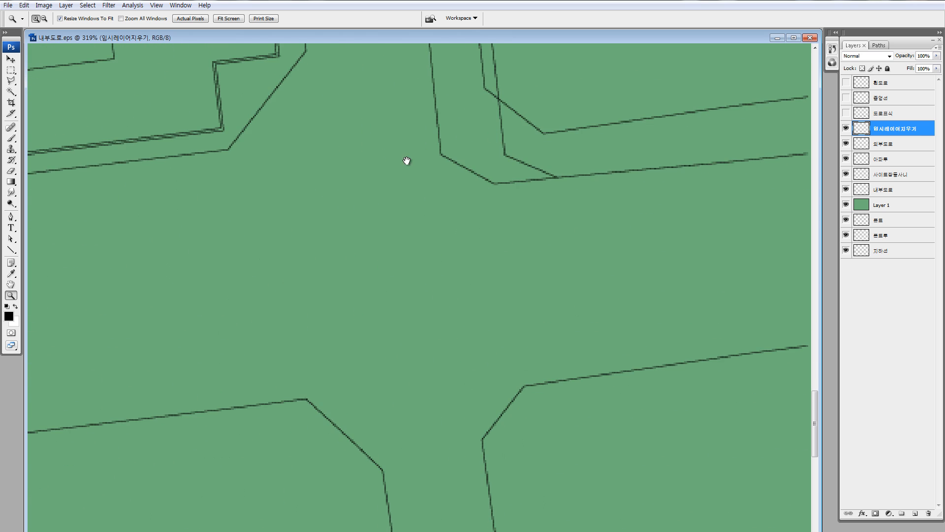
Extend both outlines of the wide main road to the canvas's east edge with short black lines.
left_click_drag(610, 307, 659, 241)
left_click_drag(830, 208, 814, 160)
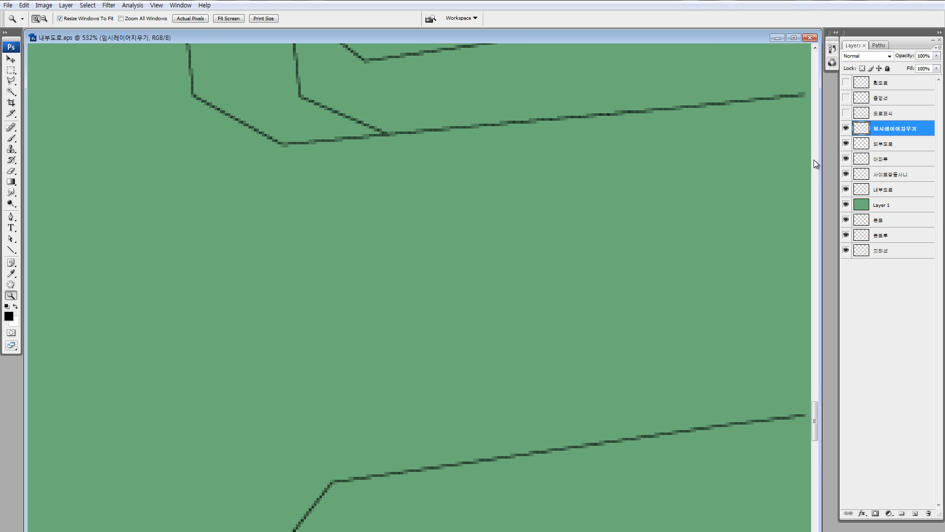
key("u")
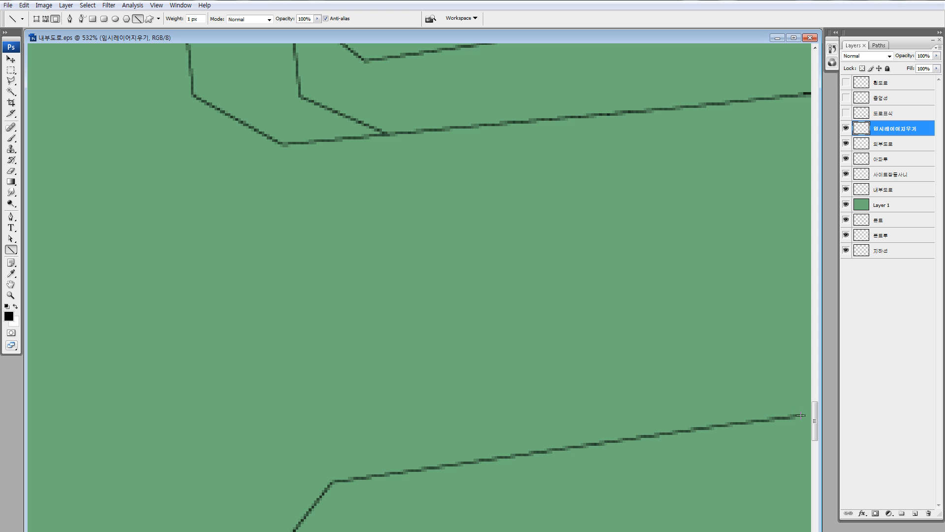
Select the closed road network with the Magic Wand, using a tolerance of 11 and sampling all layers.
key("w")
left_click(660, 296)
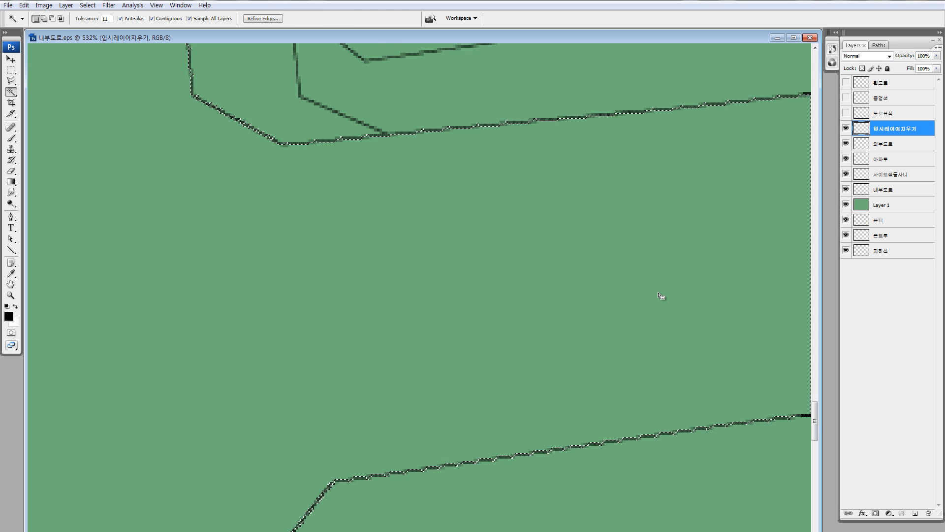
key("ctrl+minus")
key("ctrl+minus")
key("ctrl+minus")
key("ctrl+minus")
key("ctrl+minus")
key("ctrl+minus")
key("ctrl+minus")
key("ctrl+minus")
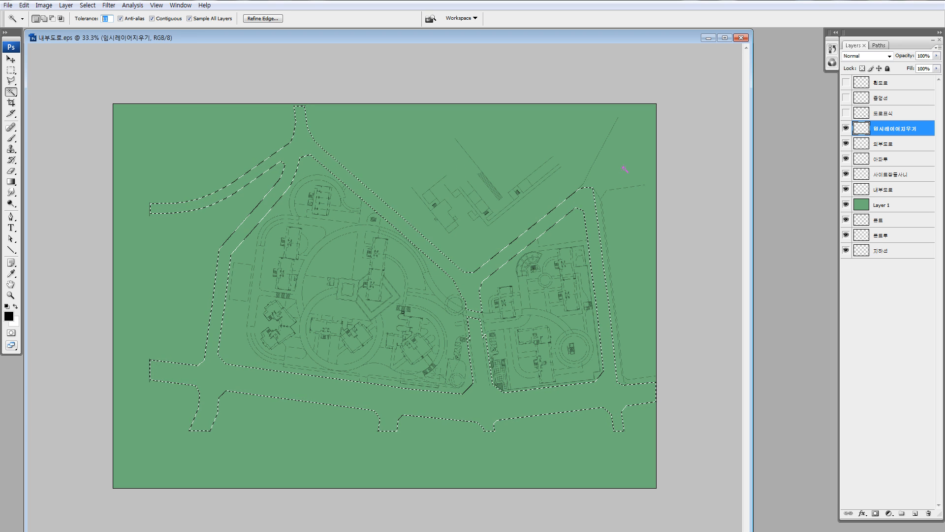
Create a new layer above Layer 1, fill the road selection with black on it, and clear the selection.
left_click(870, 210)
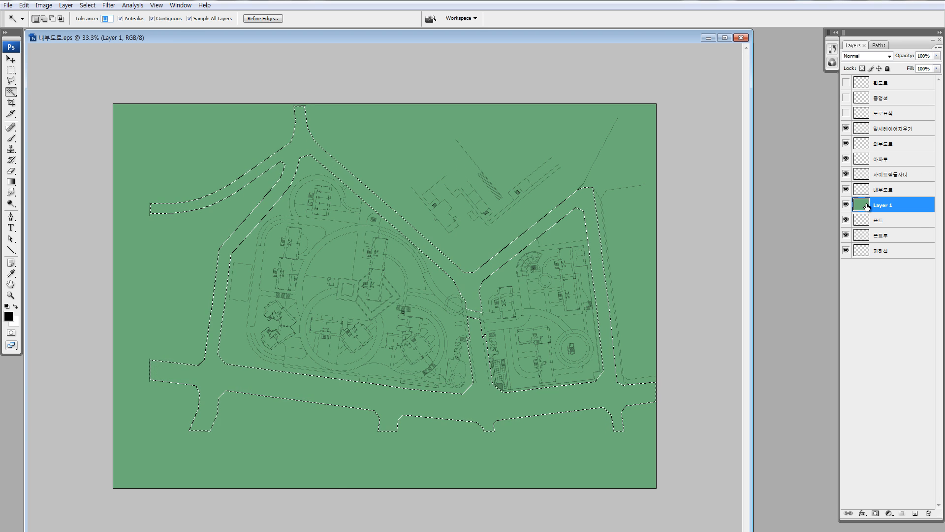
left_click(847, 205)
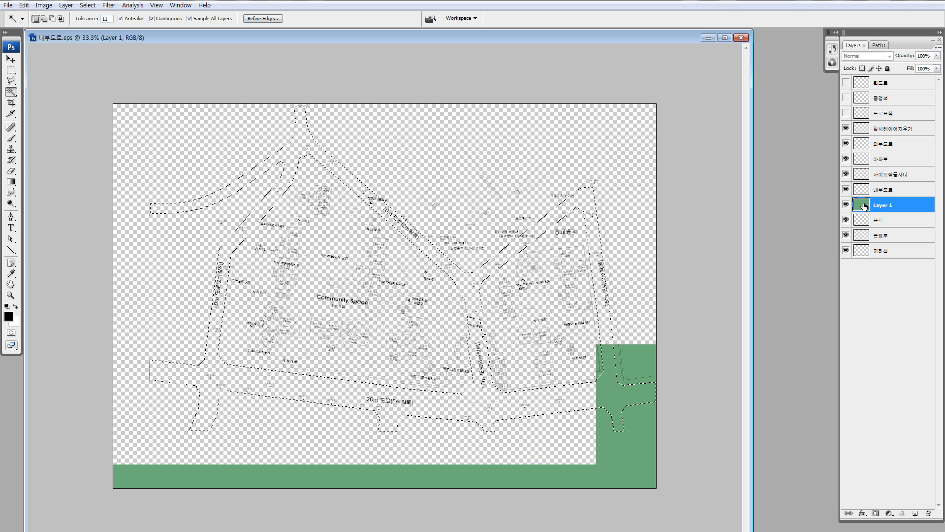
left_click(846, 204)
left_click(916, 513)
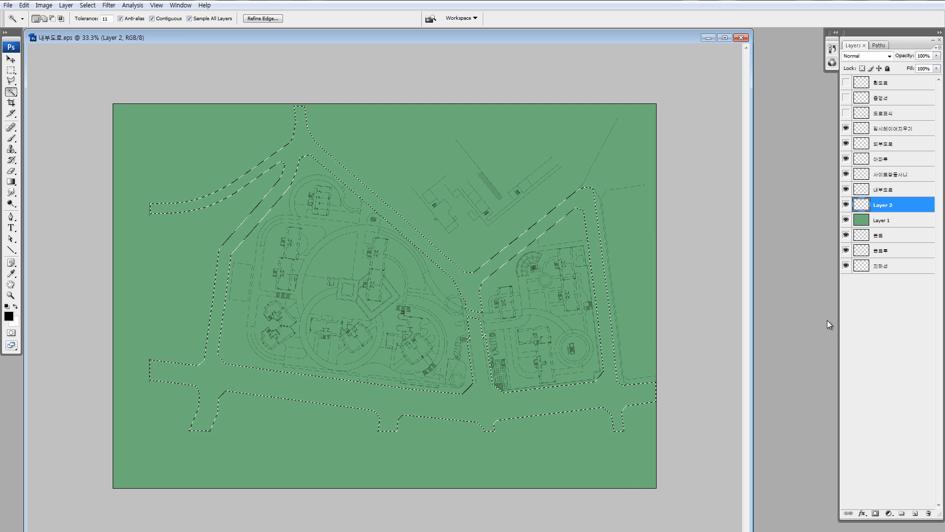
key("alt+BackSpace")
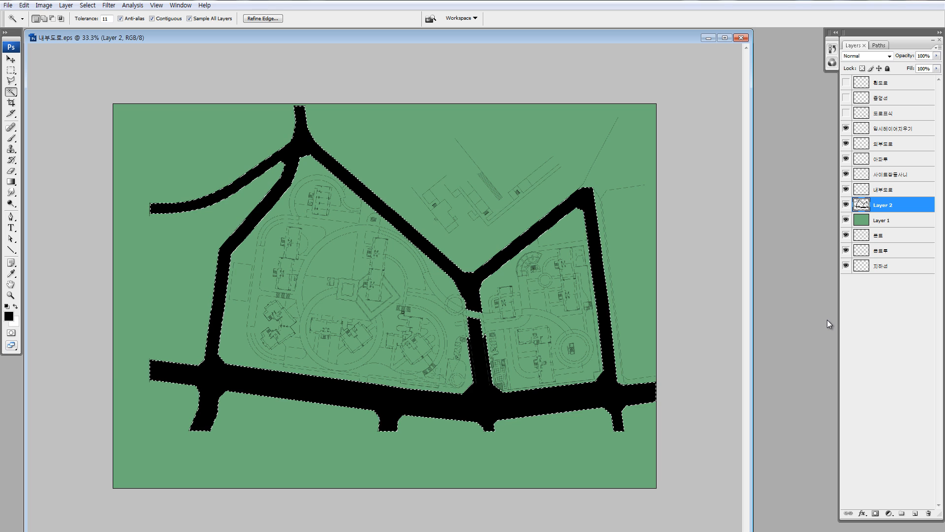
key("ctrl+d")
Lighten the black road fill to a medium grey by raising its lightness with Hue/Saturation.
key("ctrl+u")
left_click_drag(788, 381, 799, 377)
left_click(876, 302)
key("w")
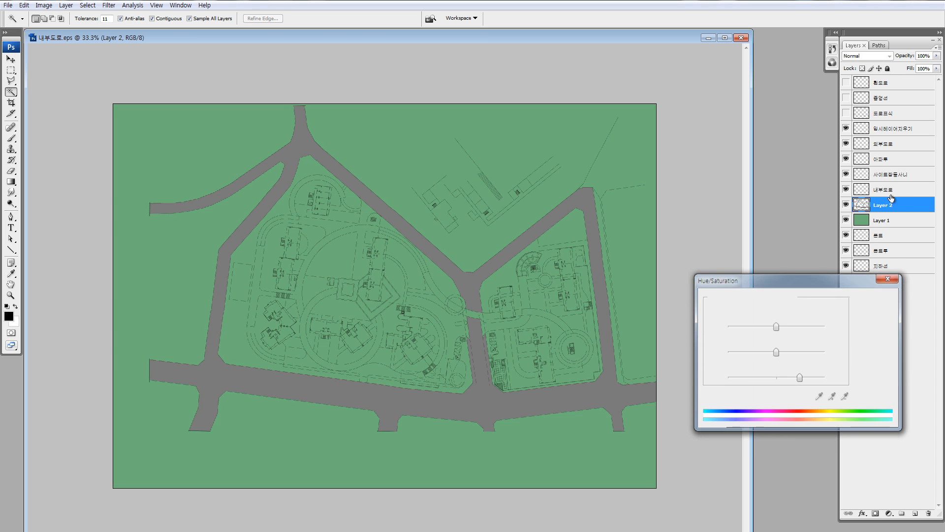
Rename the grey road fill layer as 도로.
double_click(887, 204)
type("도로")
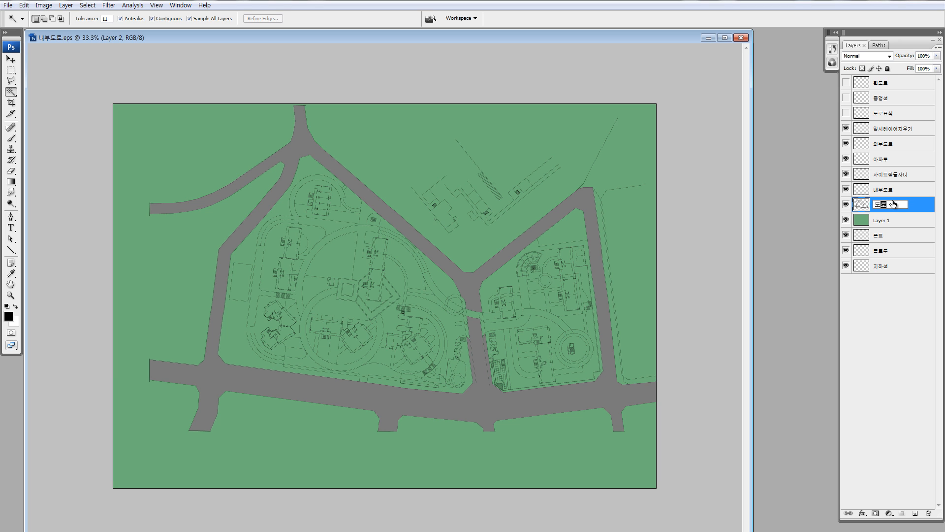
key("Return")
Outline the unfilled gap in the central road where the curved path crosses it with a Polygonal Lasso selection along the outer road edges.
key("z")
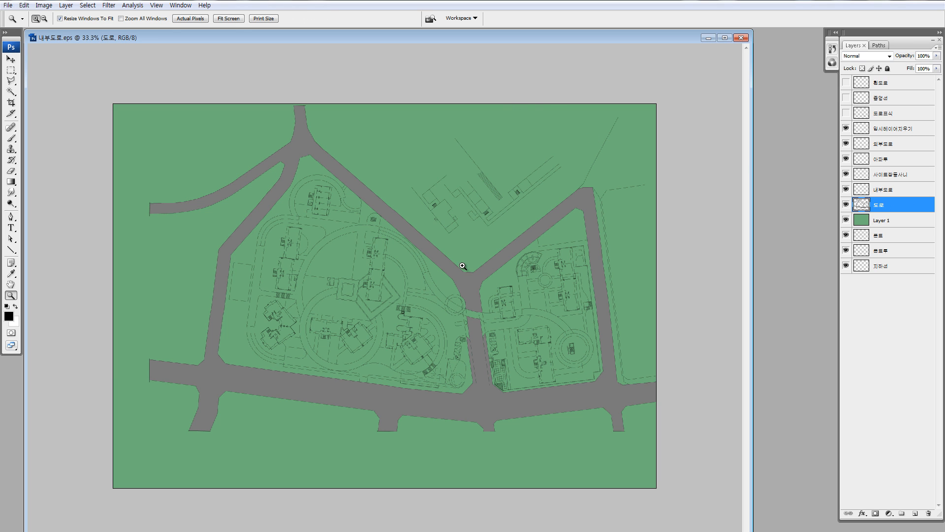
left_click_drag(440, 300, 487, 291)
left_click_drag(595, 344, 368, 131)
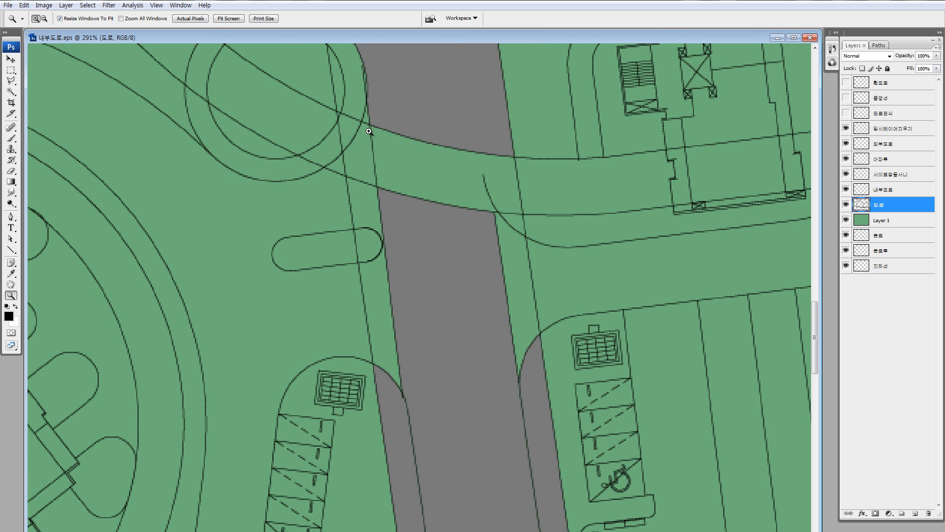
key("l")
mouse_move(387, 83)
left_mouse_down()
mouse_move(392, 209)
mouse_move(401, 214)
left_mouse_up()
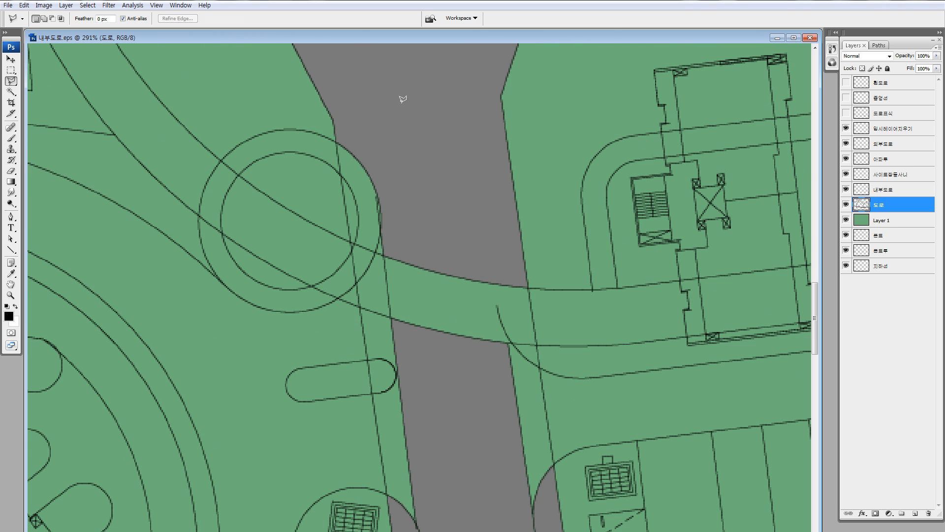
left_click(359, 99)
left_click(333, 119)
left_click_drag(401, 510, 383, 358)
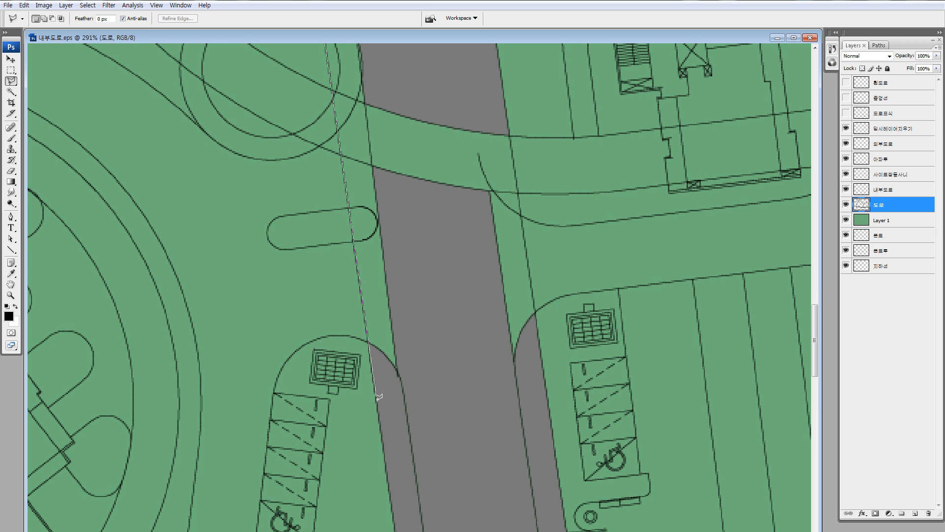
left_click(377, 400)
left_click(491, 417)
left_click(530, 386)
left_click(536, 310)
left_click_drag(525, 289, 538, 420)
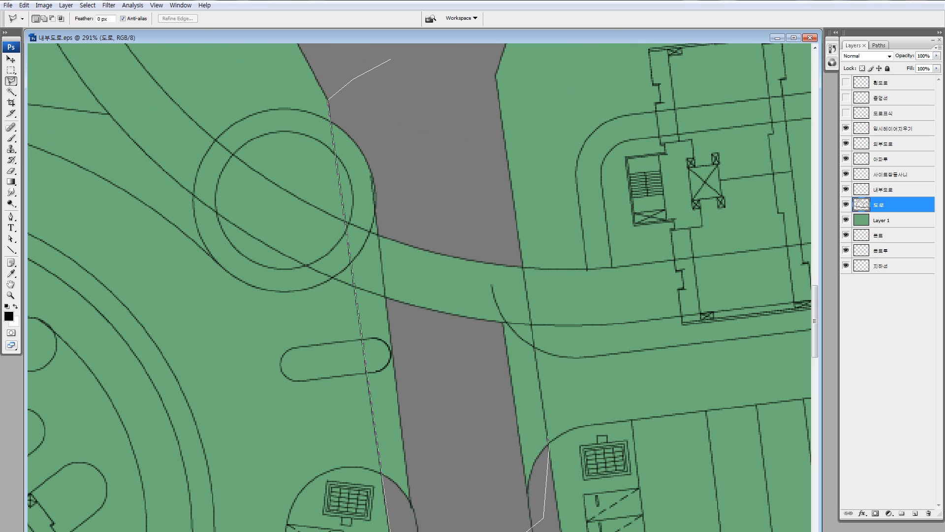
left_click(517, 230)
left_click_drag(500, 203, 511, 355)
double_click(476, 215)
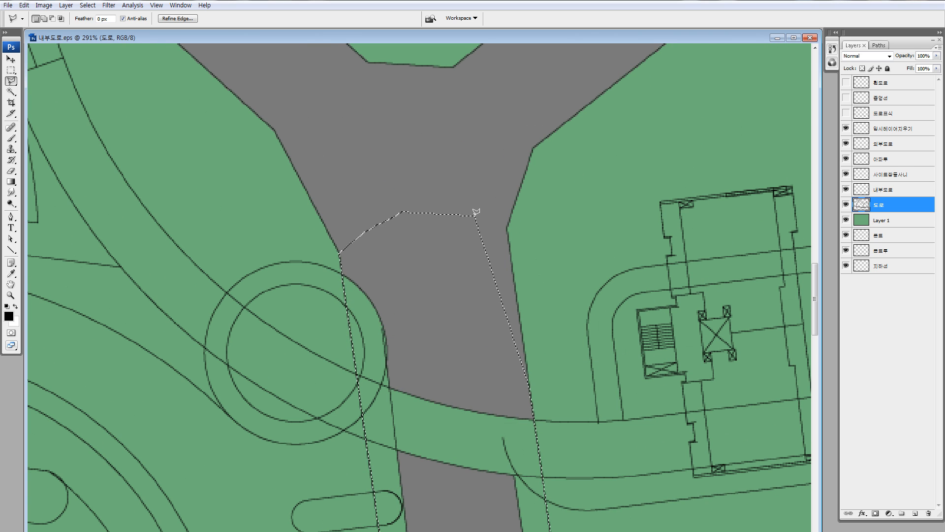
Fill the outlined central road gap on the 도로 layer with the grey sampled from the road, and clear the selection.
key("i")
left_click(438, 140)
key("alt+BackSpace")
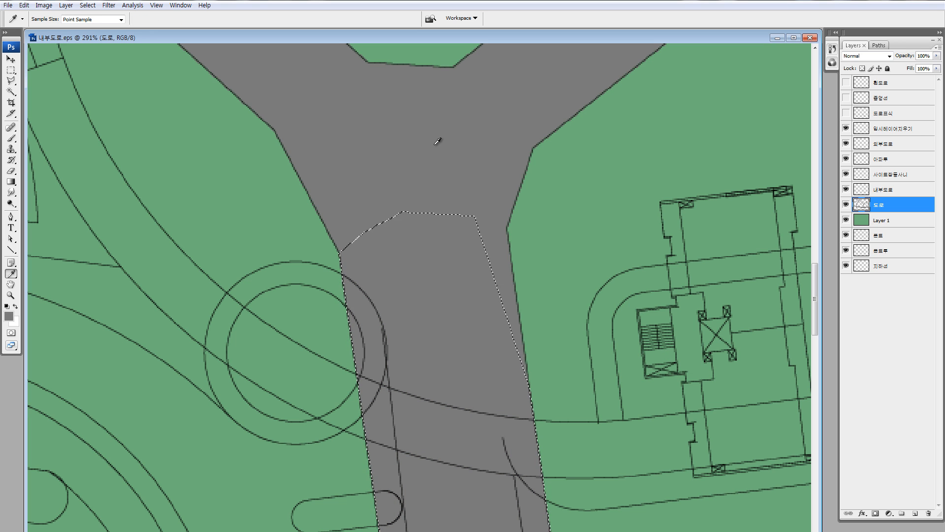
key("ctrl+d")
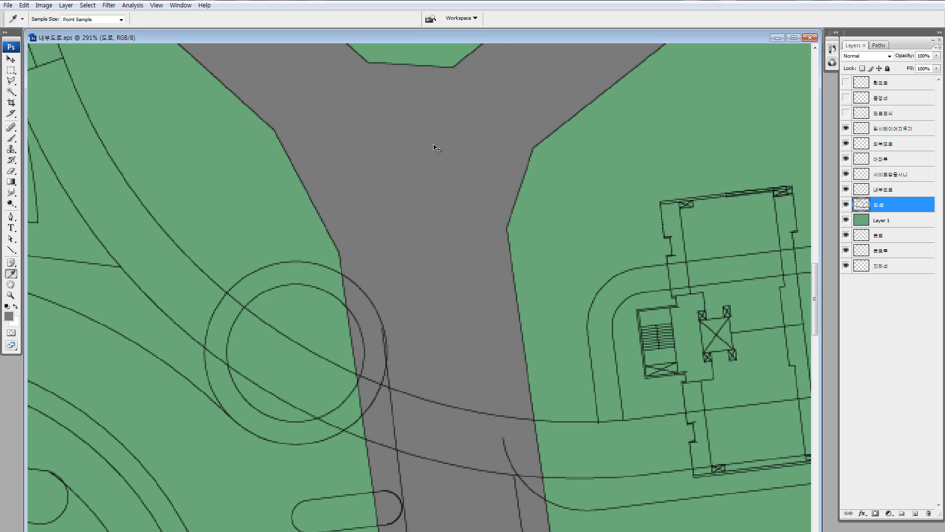
Outline the lower stretch of the central road down to the main road junction with a Polygonal Lasso selection.
key("ctrl+0")
key("ctrl+minus")
key("z")
left_click_drag(527, 418, 465, 360)
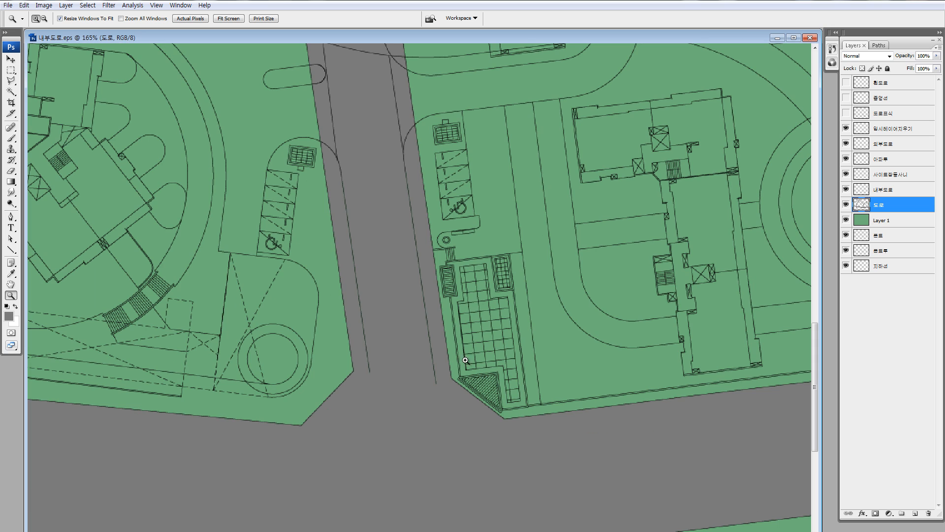
key("l")
scroll(397, 229, "up", 3)
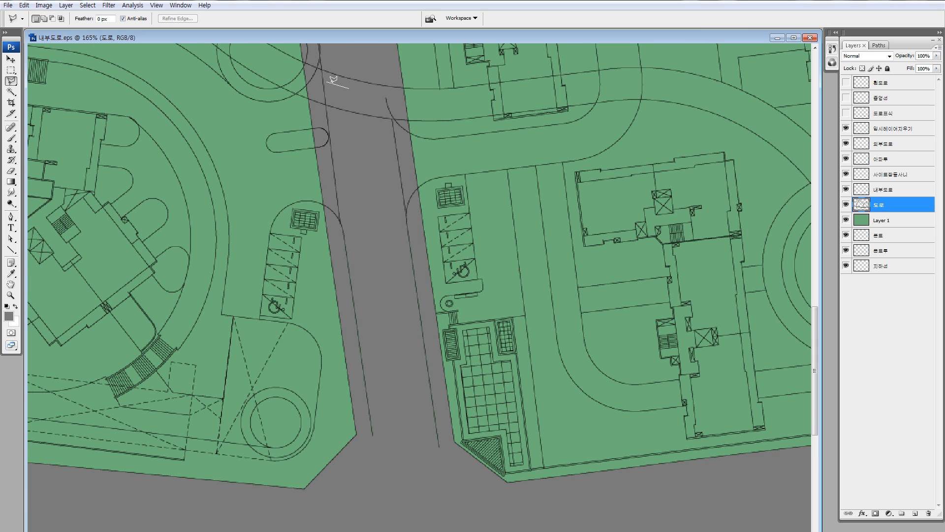
left_click(367, 472)
left_click(456, 477)
left_click(459, 464)
double_click(403, 105)
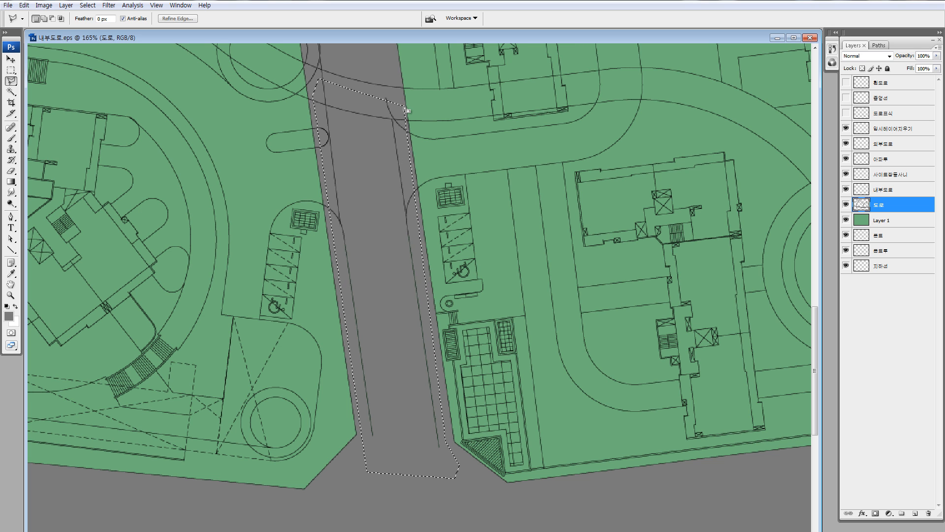
key("ctrl+minus")
key("ctrl+minus")
key("ctrl+minus")
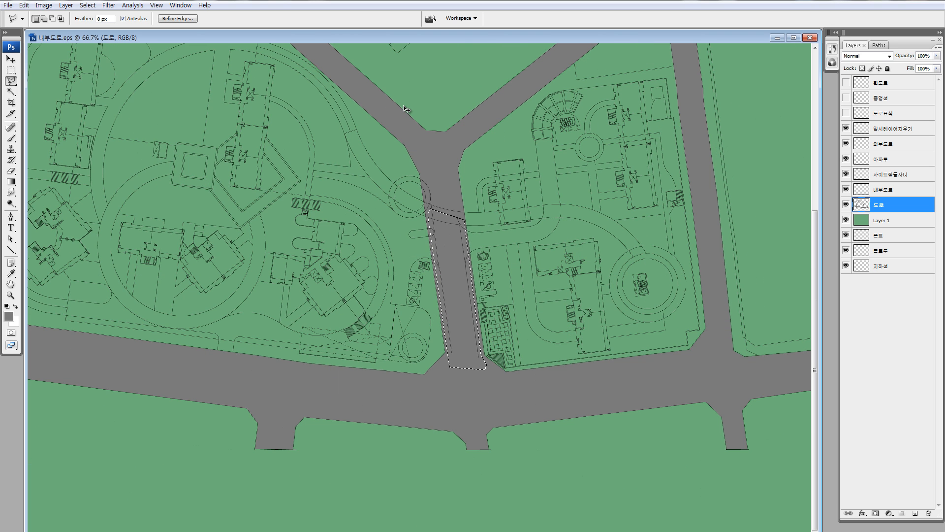
key("ctrl+minus")
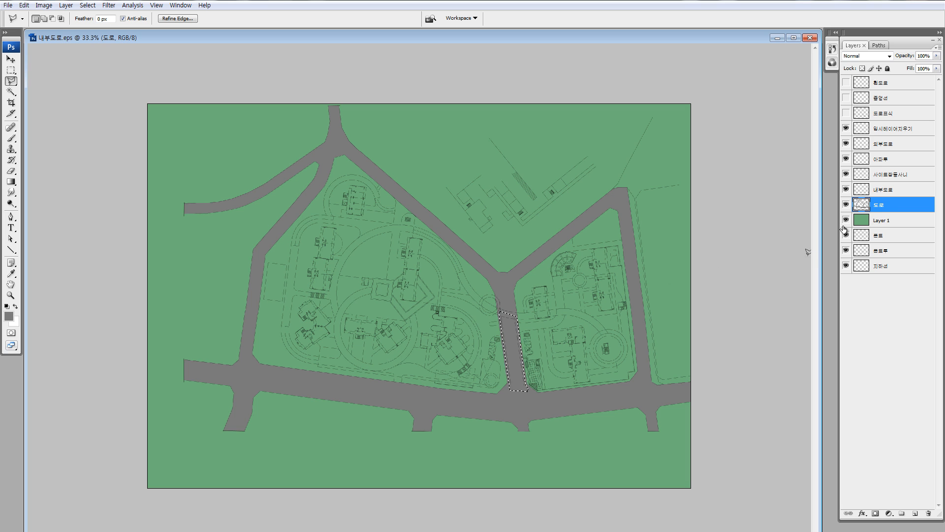
On the 내부도로 layer, select the curved internal paths and circle areas west of the central road with the Magic Wand.
left_click(863, 192)
key("z")
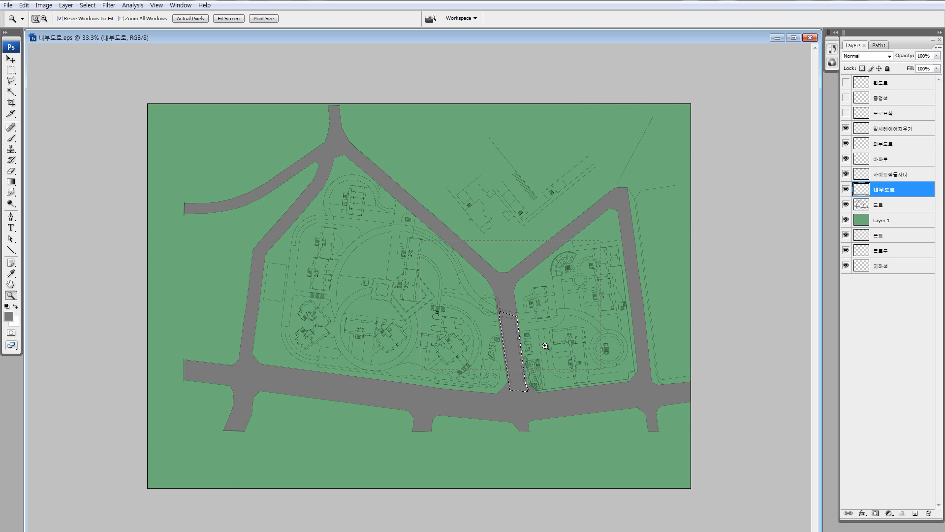
left_click_drag(517, 240, 503, 359)
key("w")
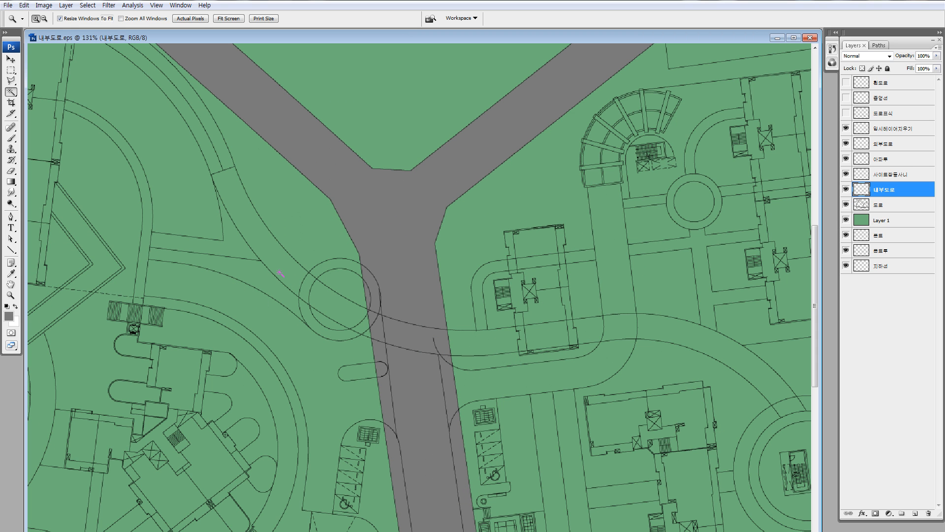
left_click(261, 270)
left_click(329, 305, "shift")
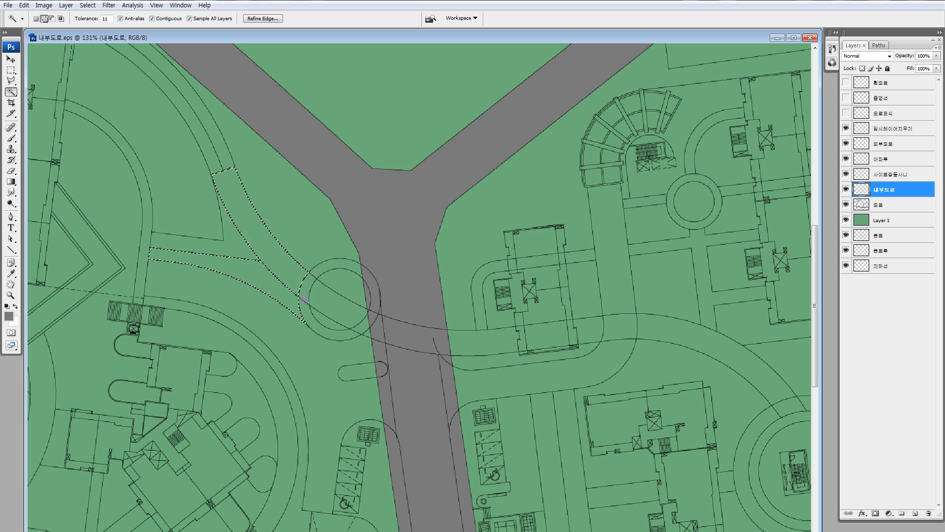
left_click(362, 325, "shift")
left_click(320, 326, "shift")
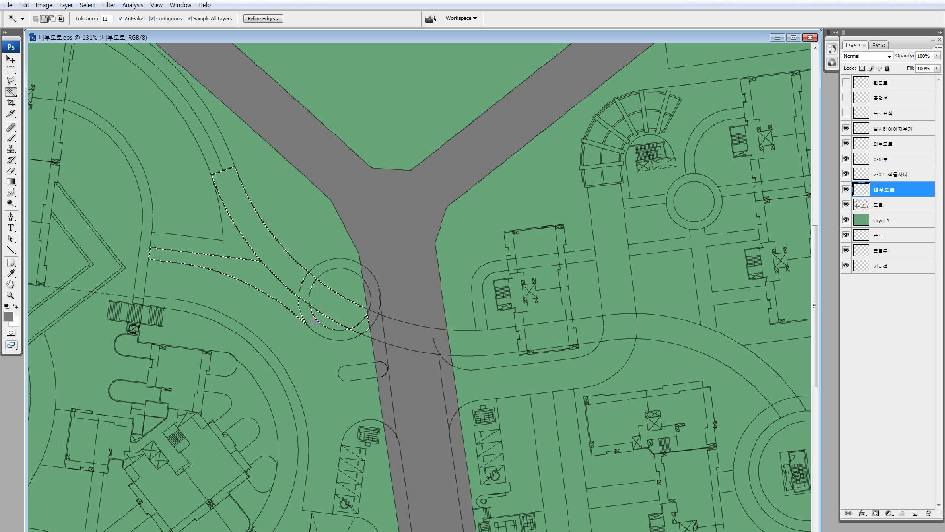
left_click(338, 272, "shift")
Add the L-shaped internal road east of the central road, up to the fan-shaped structure, to the Magic Wand selection.
left_click_drag(529, 320, 349, 248)
left_click(322, 311, "shift")
left_click_drag(322, 311, 279, 361)
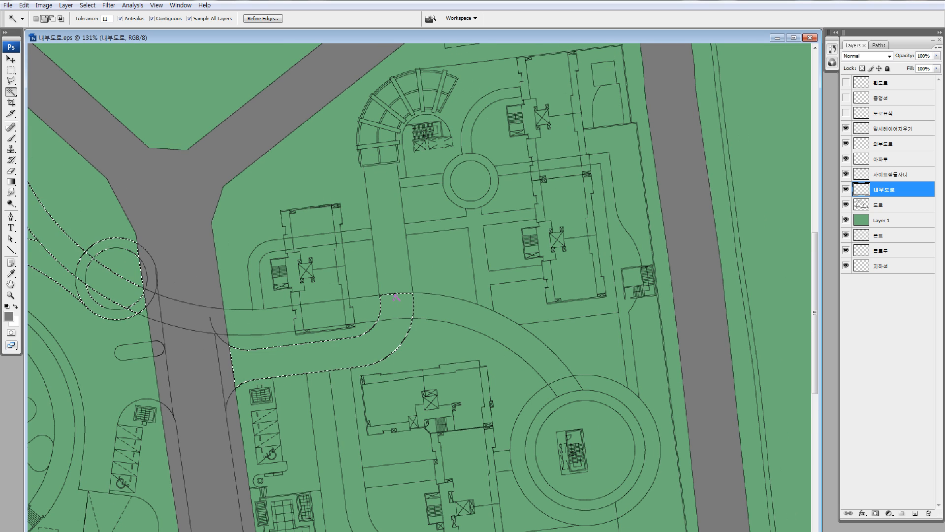
left_click(391, 248, "shift")
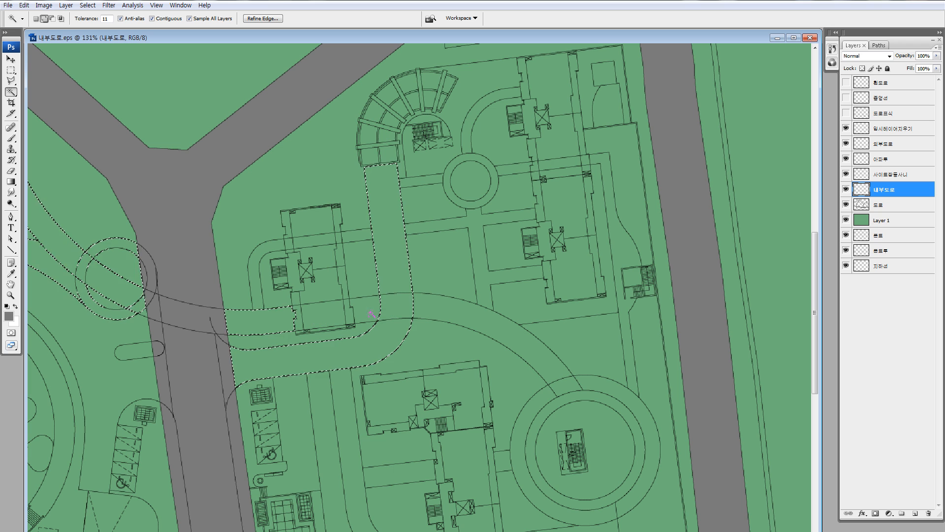
Try to add the curved path leading to the large round plaza to the selection, then undo it.
left_click(446, 315, "shift")
left_click_drag(519, 346, 456, 274)
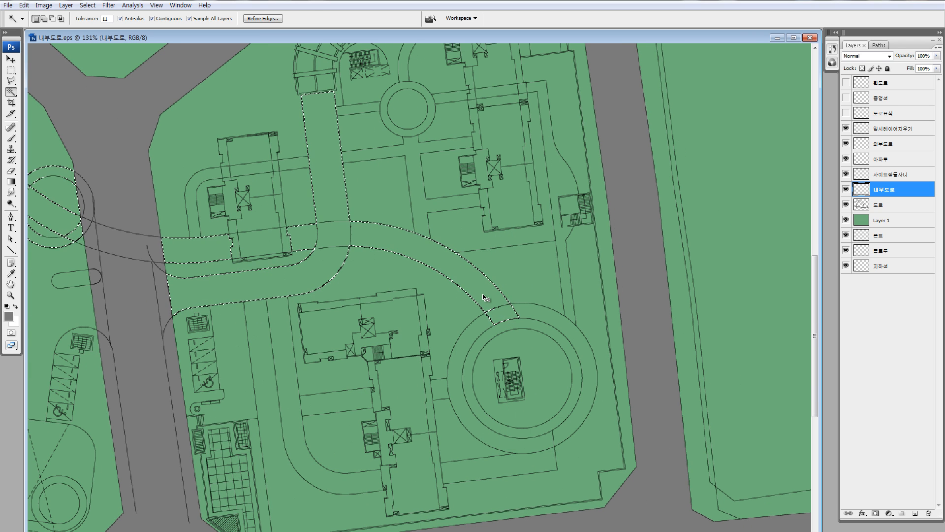
left_click_drag(332, 291, 361, 290)
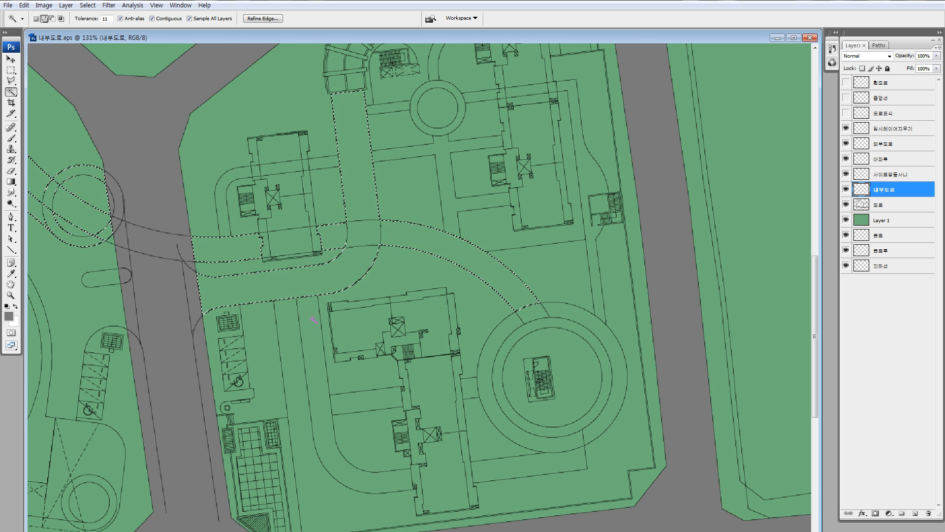
left_click(532, 314, "shift")
key("ctrl+z")
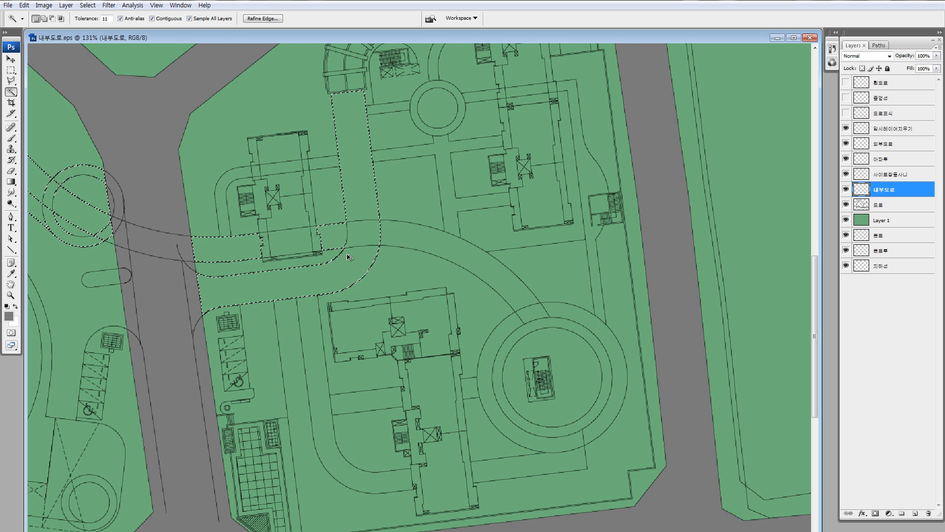
Subtract the areas west of the central road from the selection with the Rectangular Marquee, keeping only the L-shaped road.
left_click_drag(320, 311, 445, 276)
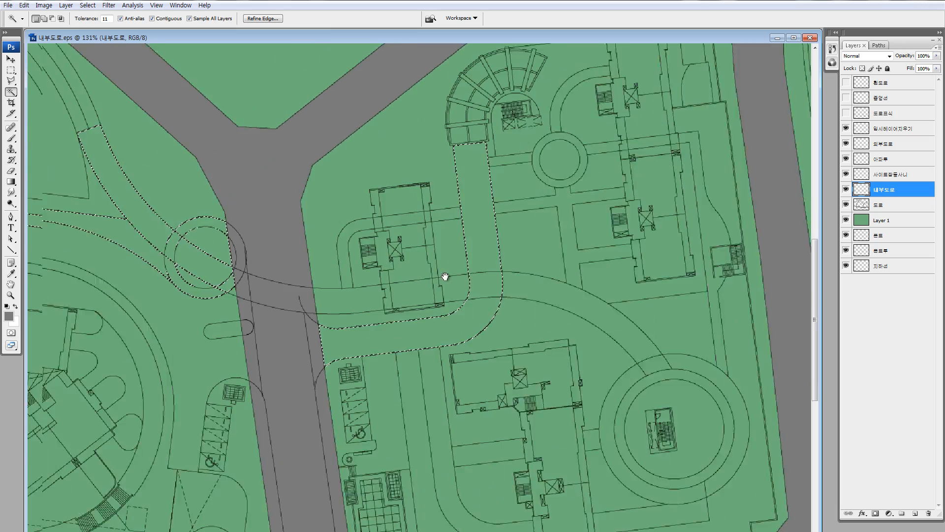
left_click_drag(199, 303, 365, 291)
left_click_drag(175, 192, 285, 281)
mouse_move(238, 207)
left_mouse_down()
mouse_move(378, 365)
mouse_move(316, 274)
left_mouse_up()
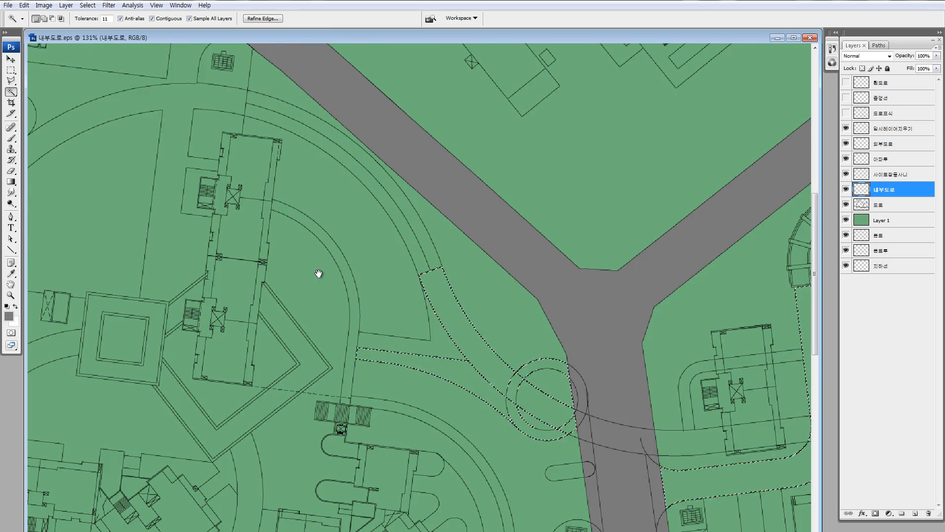
left_click_drag(534, 329, 345, 281)
left_click_drag(420, 308, 314, 266)
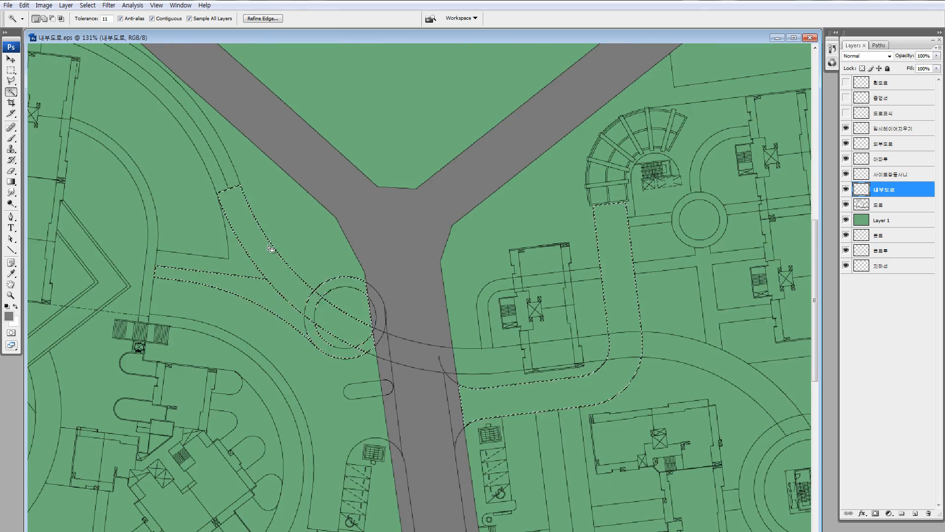
key("m")
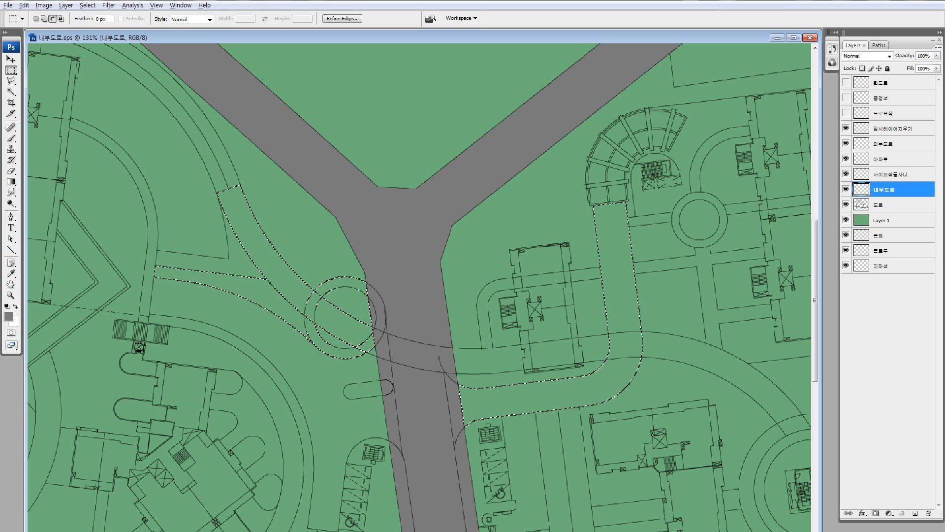
left_click_drag(397, 313, 615, 340)
mouse_move(179, 311)
left_mouse_down()
mouse_move(394, 345)
mouse_move(464, 260)
left_mouse_up()
mouse_move(439, 428)
left_mouse_down()
mouse_move(455, 285)
mouse_move(412, 262)
left_mouse_up()
Fill the selected L-shaped internal road with the road grey on the 도로 layer, and clear the selection.
key("ctrl+minus")
key("ctrl+minus")
key("ctrl+minus")
left_click(858, 203)
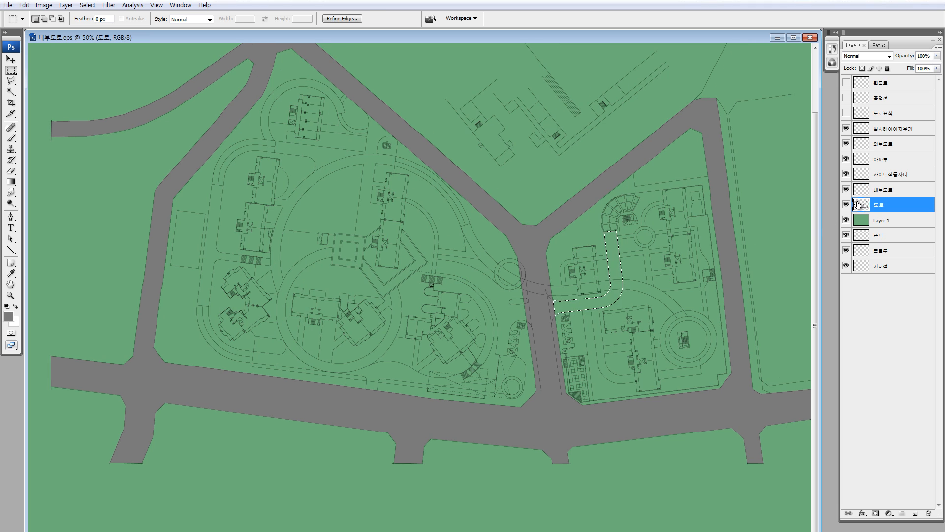
key("alt+BackSpace")
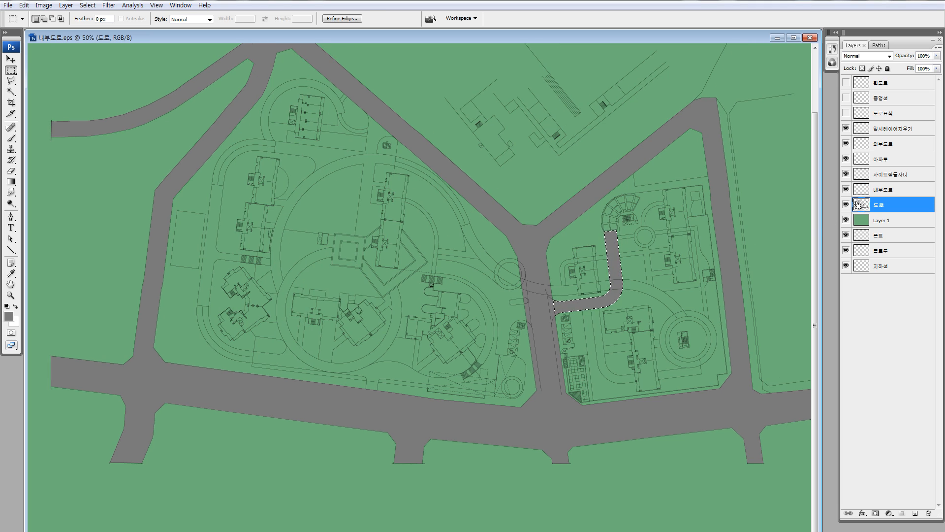
key("ctrl+d")
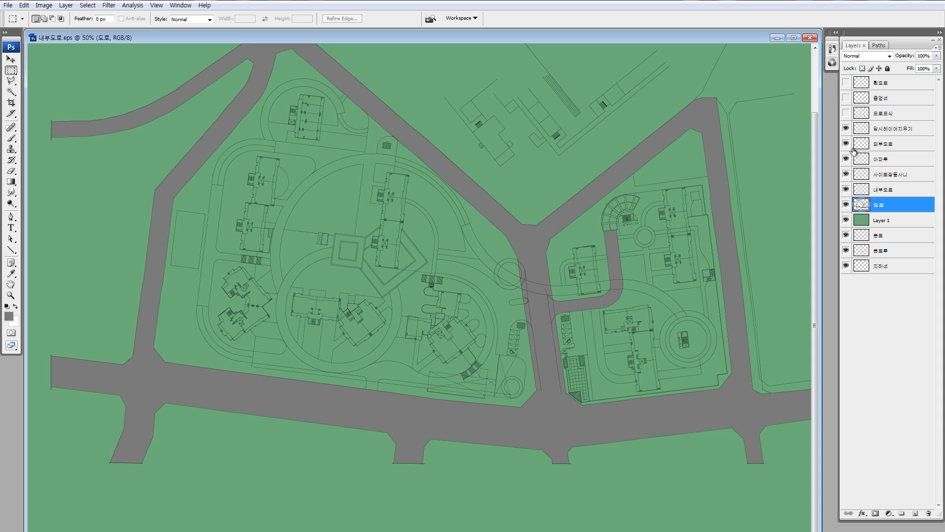
Show the three hidden road marking layers and invert the crosswalks and arrows on the 도로표식 layer to white.
left_click(846, 83)
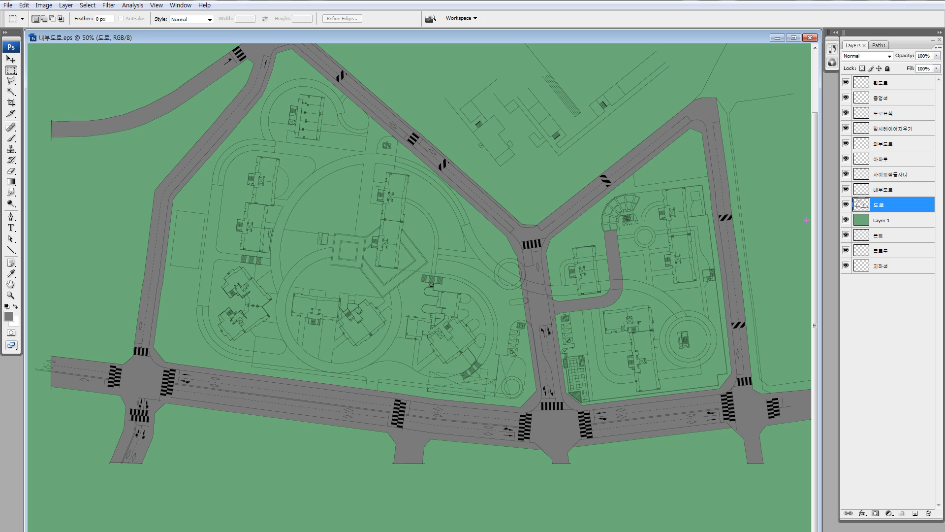
key("z")
left_click_drag(205, 437, 212, 456)
key("v")
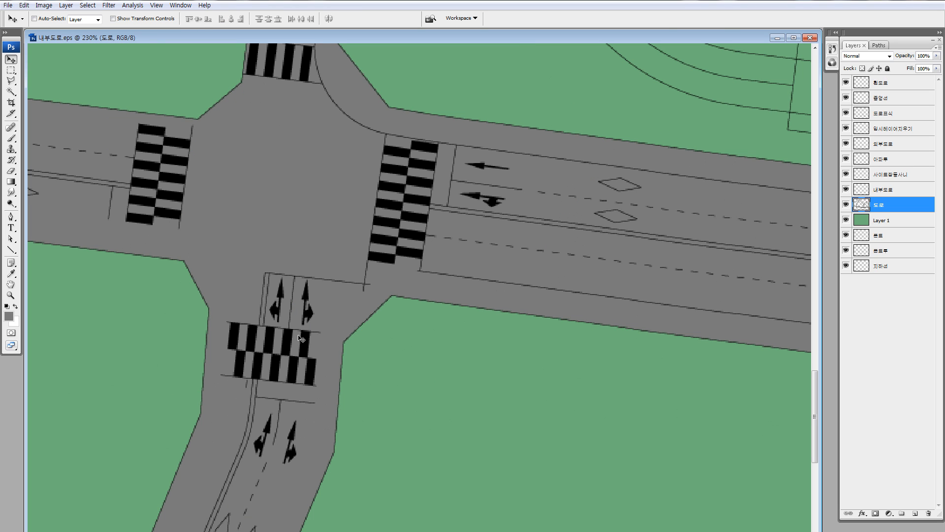
left_click_drag(300, 338, 311, 340)
key("ctrl+z")
key("ctrl+i")
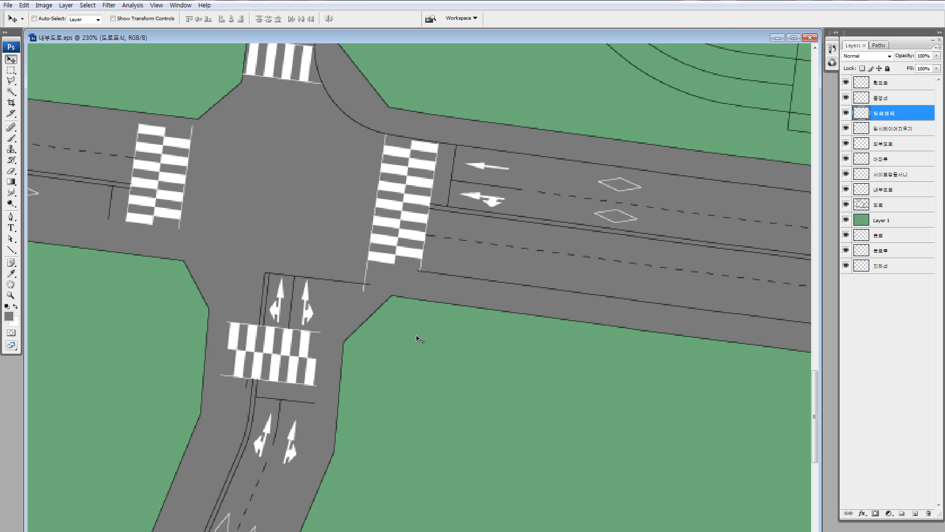
Select the 중앙선 layer from the main road's double centre line and lighten its black lines to grey with Hue/Saturation.
scroll(541, 235, "right", 10)
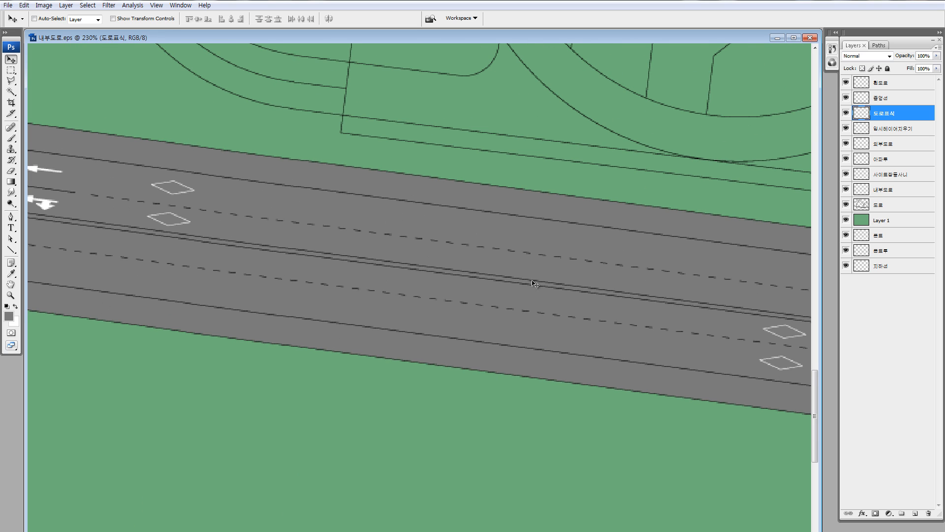
left_click(538, 288, "ctrl")
key("ctrl+z")
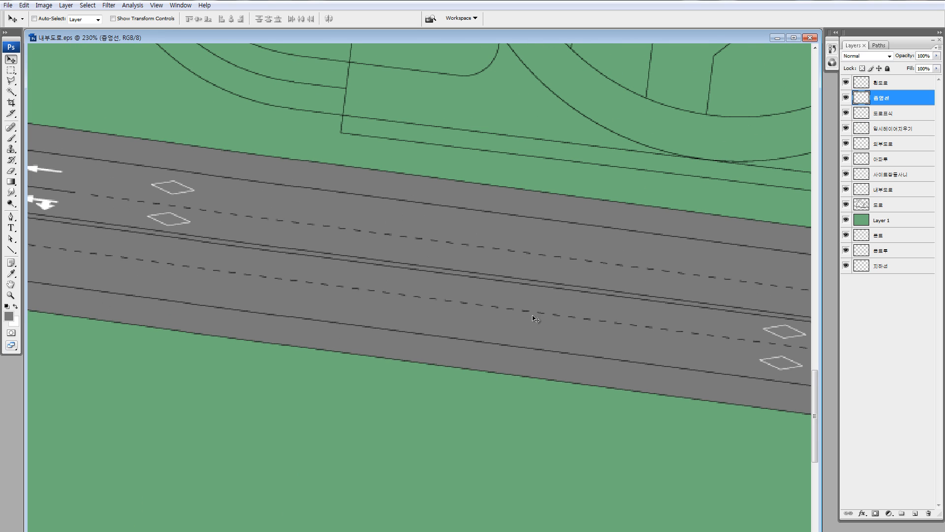
key("ctrl+u")
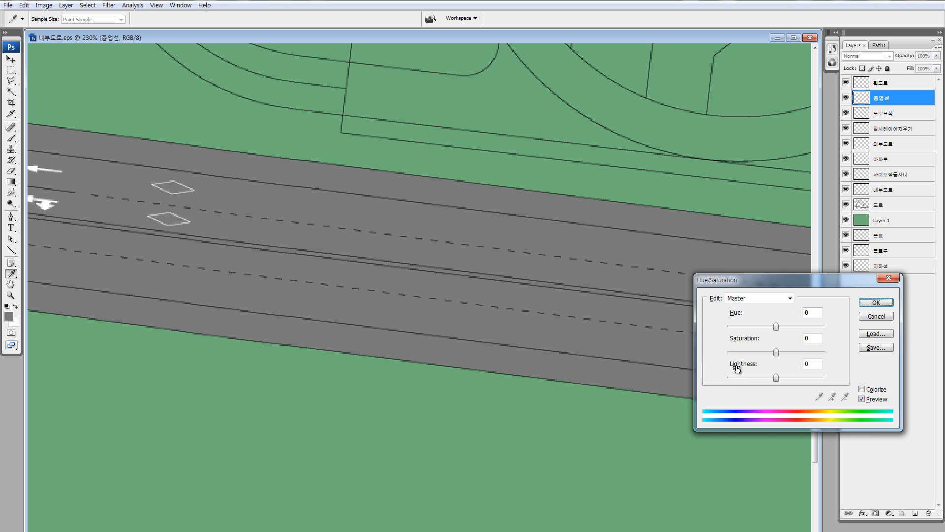
left_click(791, 377)
left_click(876, 302)
key("v")
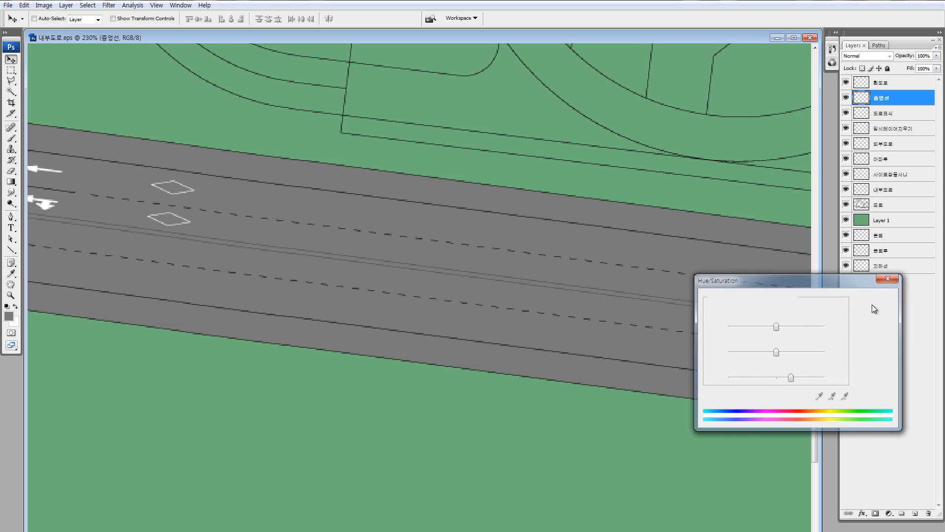
Colour the centre lines orange using Color Balance with red +100 and more yellow, and Hue/Saturation with saturation +55 and lightness +36.
key("ctrl+b")
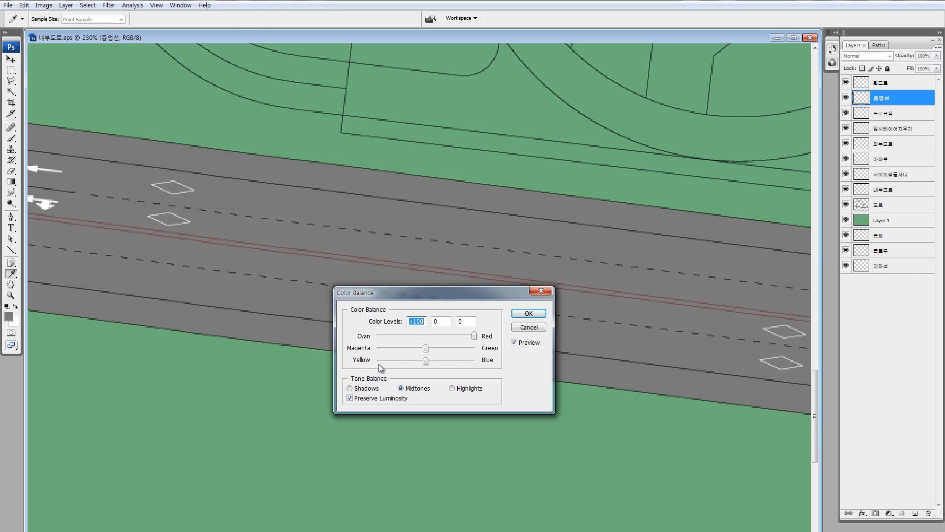
left_click(528, 313)
key("ctrl+u")
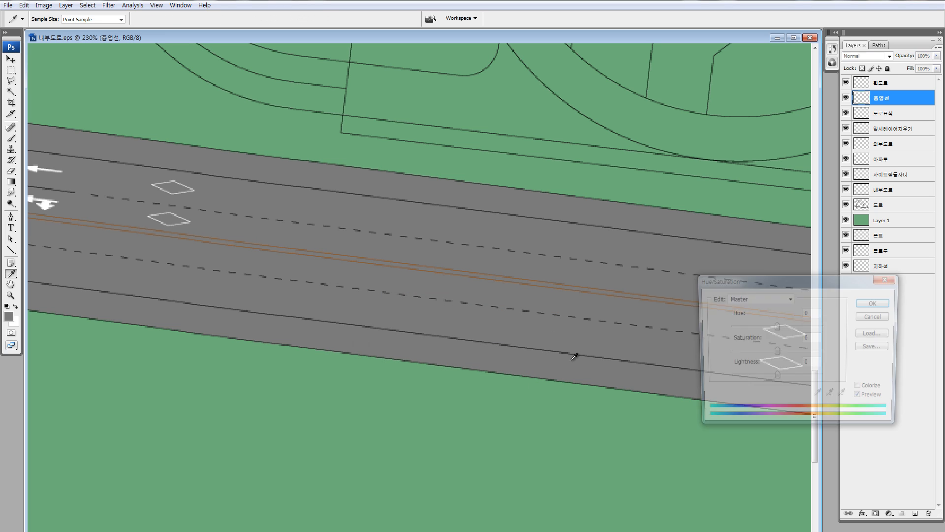
left_click_drag(760, 282, 405, 385)
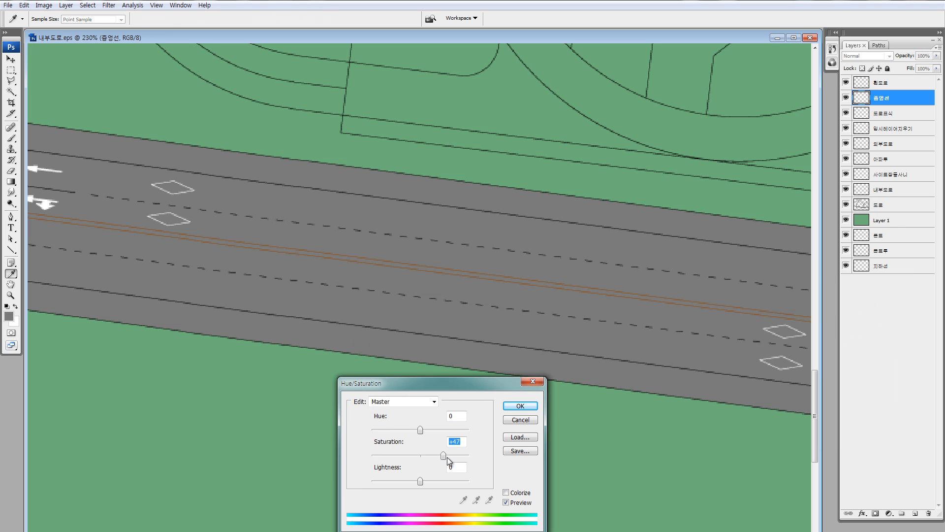
left_click_drag(433, 481, 440, 483)
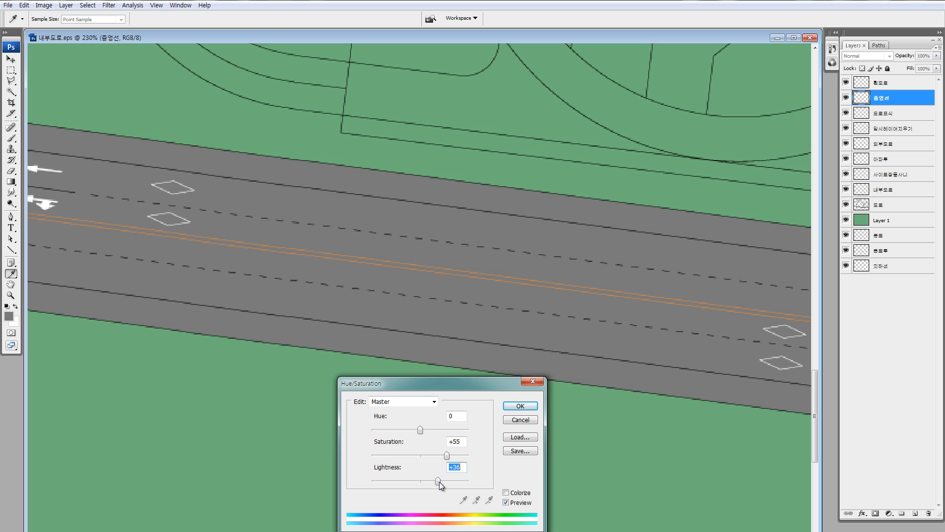
left_click(527, 411)
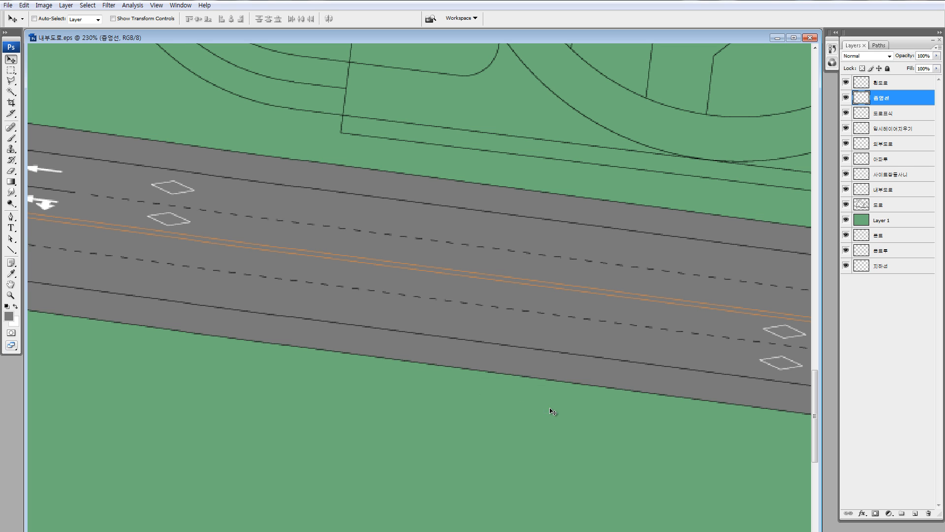
Select the topmost layer from the black stop and lane lines at the crossroads and invert its lines to white.
key("ctrl+0")
key("ctrl+minus")
key("z")
left_click_drag(205, 358, 262, 392)
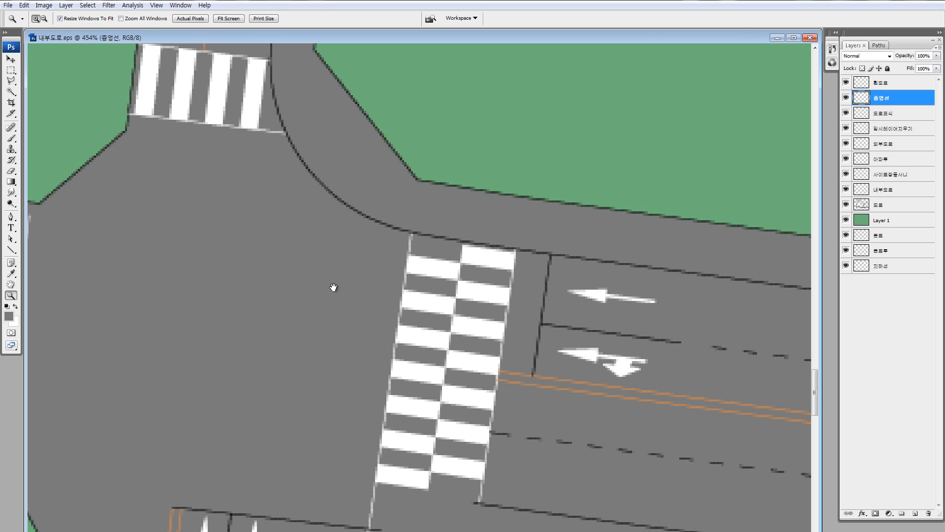
left_click_drag(333, 287, 308, 364)
key("v")
left_click(520, 401, "ctrl")
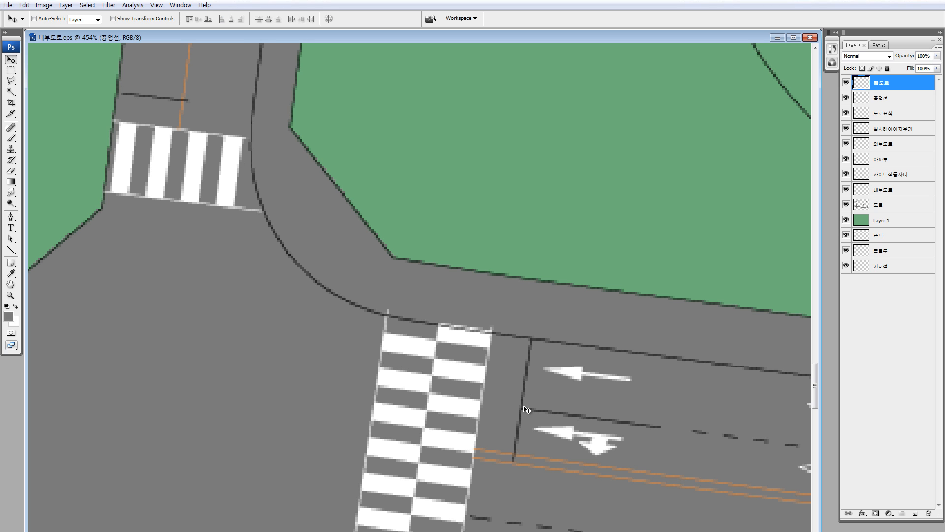
left_click(862, 84, "ctrl")
key("ctrl+minus")
key("ctrl+minus")
key("ctrl+minus")
key("ctrl+minus")
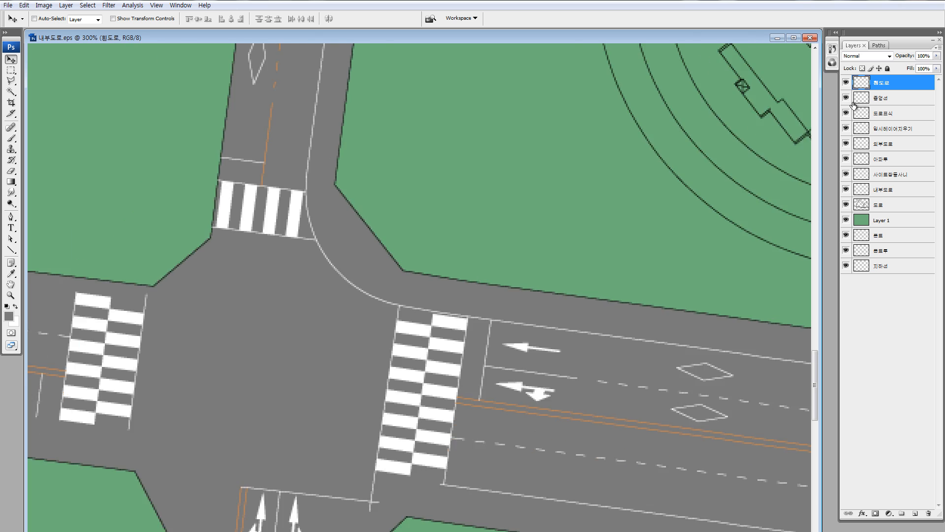
Delete the temporary 임시레이어지우기 layer.
scroll(470, 288, "up", 3)
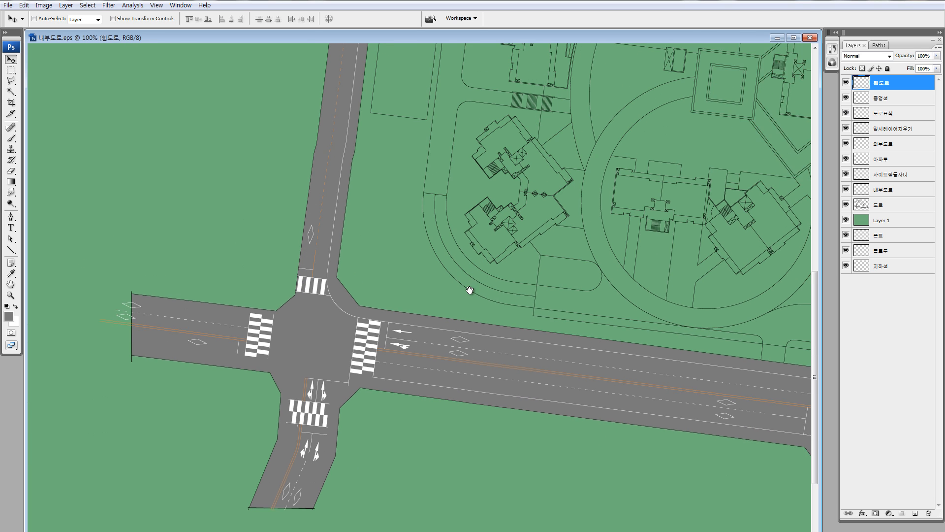
scroll(443, 322, "up", 15)
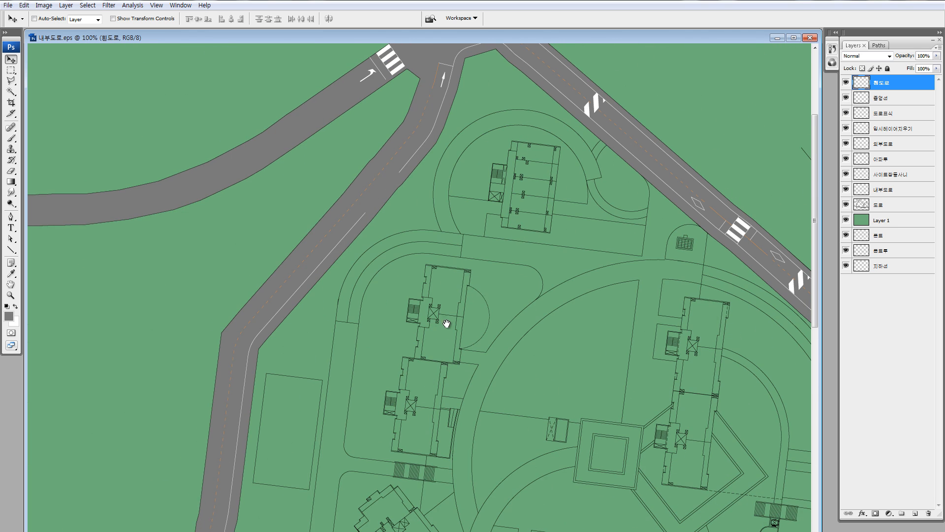
left_click(863, 129)
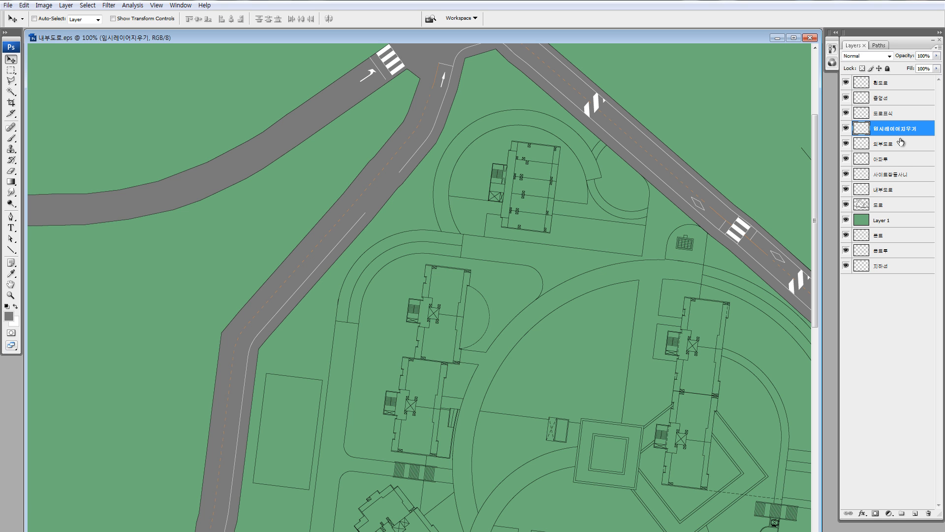
key("Delete")
Select the 내부도로 layer from the curved kerb line at the L-shaped side road and invert its lines to white.
left_click_drag(550, 249, 495, 393)
left_click_drag(416, 343, 292, 244)
left_click_drag(517, 326, 378, 254)
left_click_drag(584, 352, 359, 176)
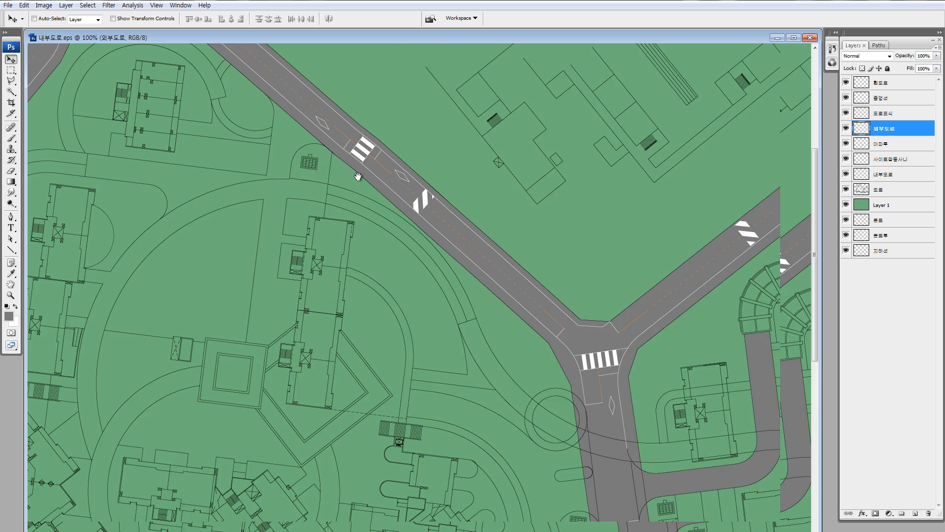
left_click_drag(487, 355, 456, 257)
key("z")
left_click_drag(333, 156, 458, 364)
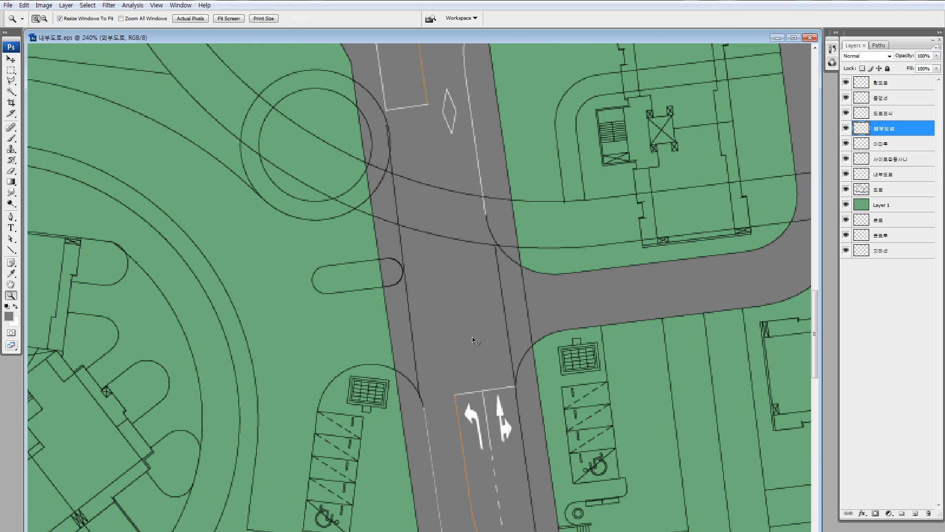
key("v")
left_click(507, 257, "ctrl")
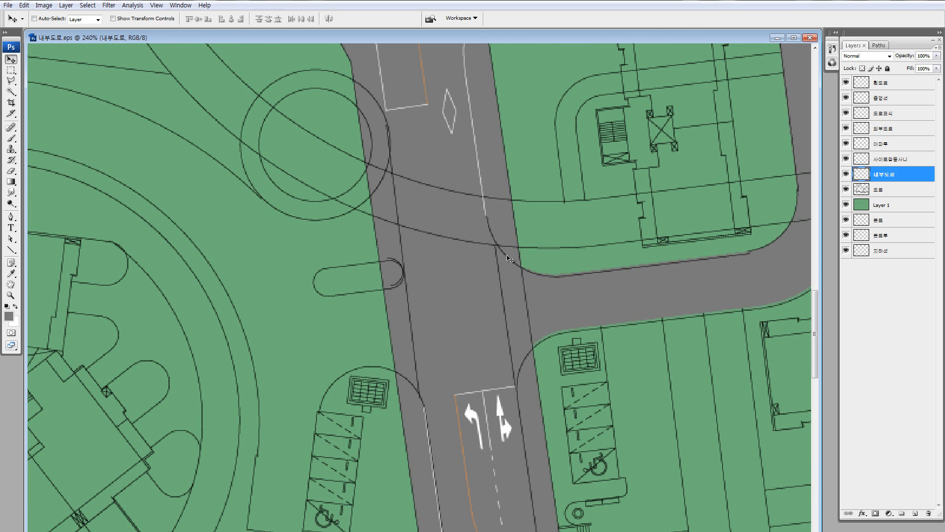
left_click(859, 175, "ctrl")
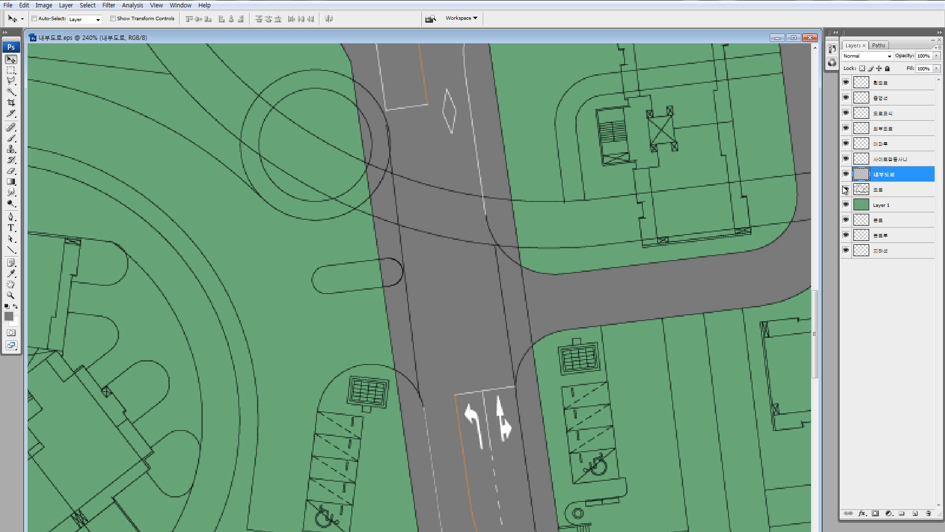
Select the 사이트잡동사니 layer from the remaining black line on the road and invert its site lines to white.
left_click(502, 256, "ctrl")
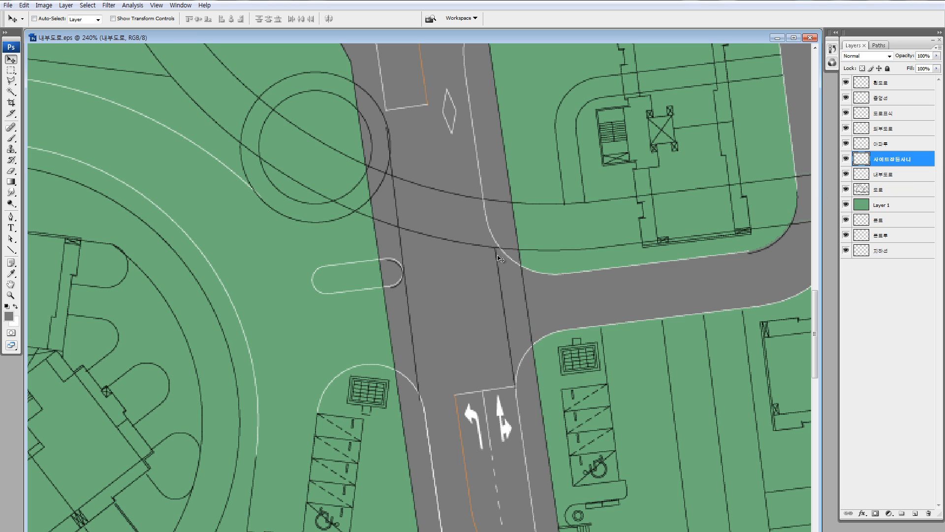
scroll(516, 266, "down", 5)
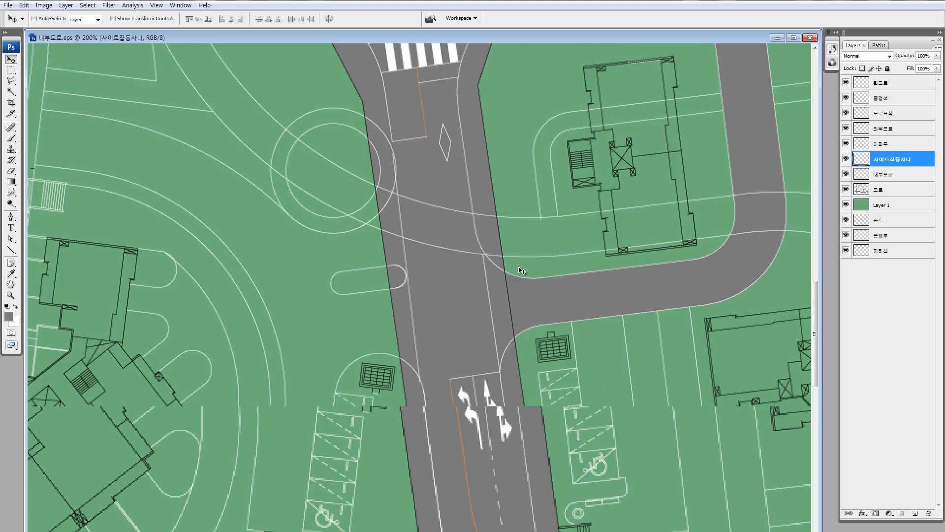
left_click_drag(319, 338, 522, 379)
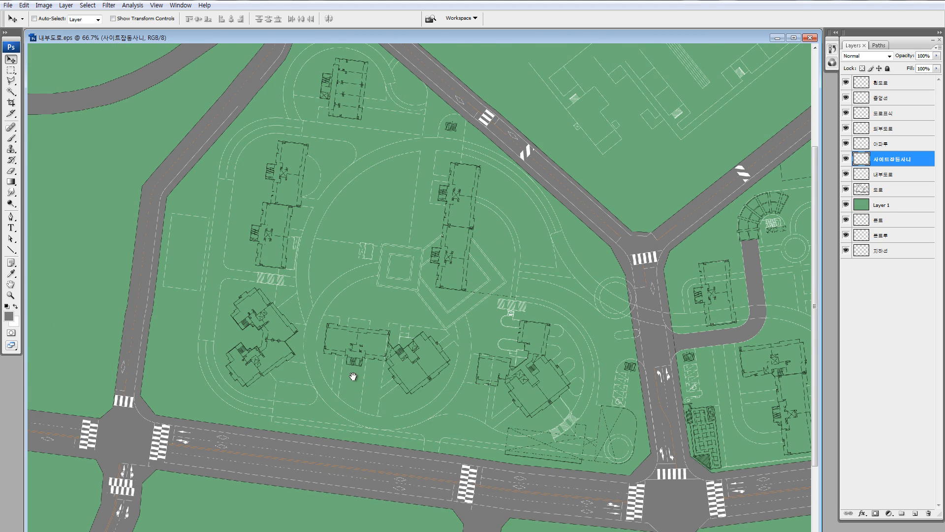
Select the 외부도로 layer from the outer road's edge at the northeast bend and invert its outlines to white.
left_click_drag(351, 405, 354, 302)
left_click_drag(684, 330, 494, 405)
scroll(541, 281, "up", 5)
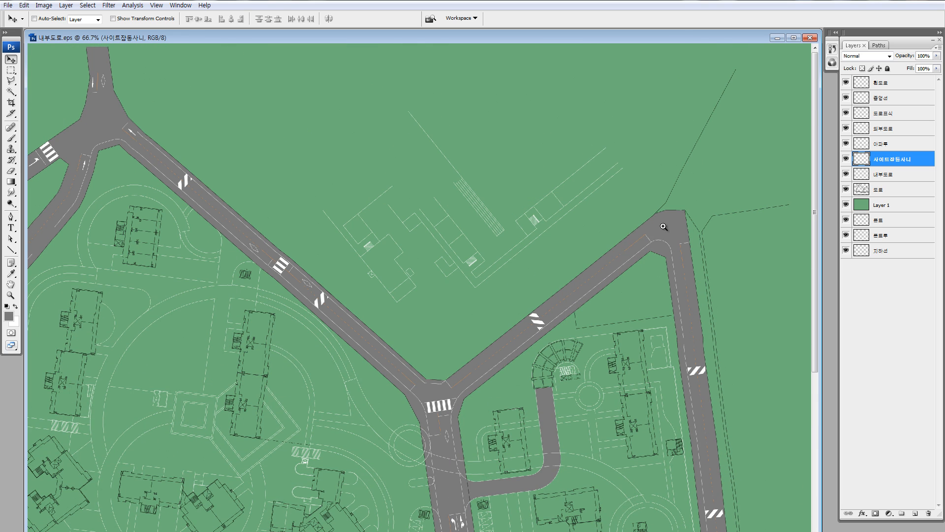
left_click_drag(653, 189, 684, 278)
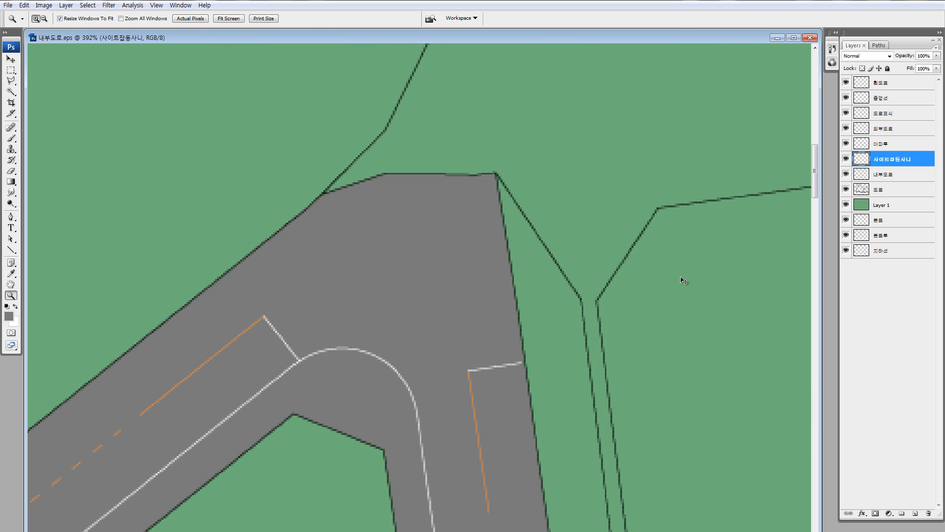
left_click(528, 218, "ctrl")
key("ctrl+i")
Examine the white road and site lines across the whole plan and up close above the western crossroads.
key("ctrl+minus")
key("ctrl+minus")
key("ctrl+minus")
key("ctrl+minus")
key("ctrl+minus")
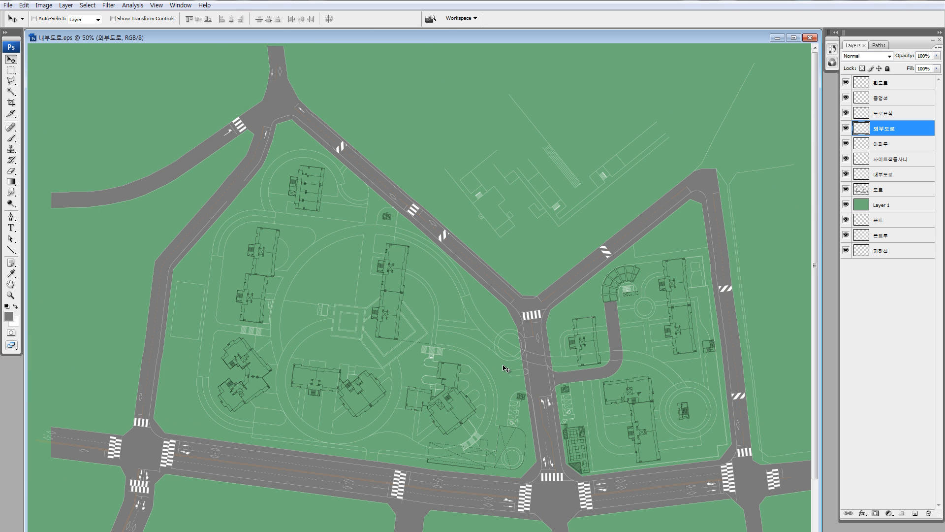
key("ctrl+minus")
key("ctrl+minus")
key("ctrl+plus")
key("ctrl+plus")
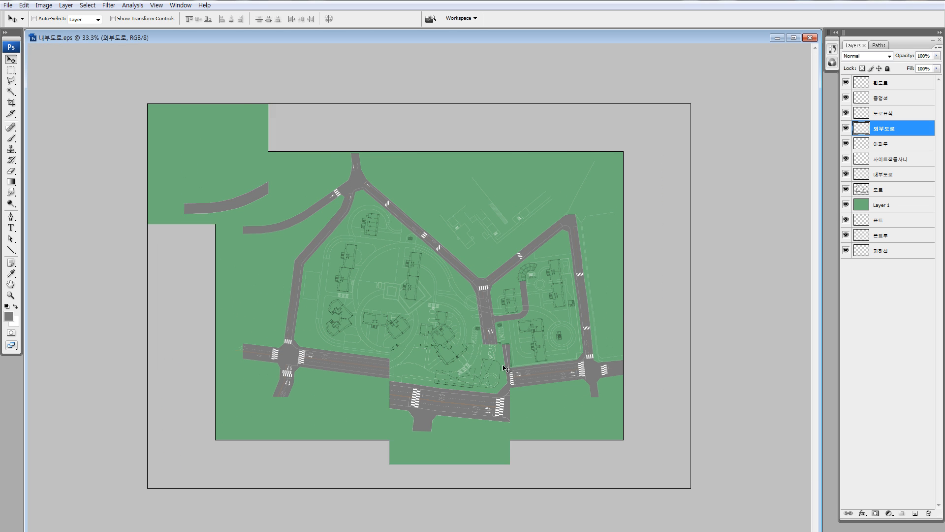
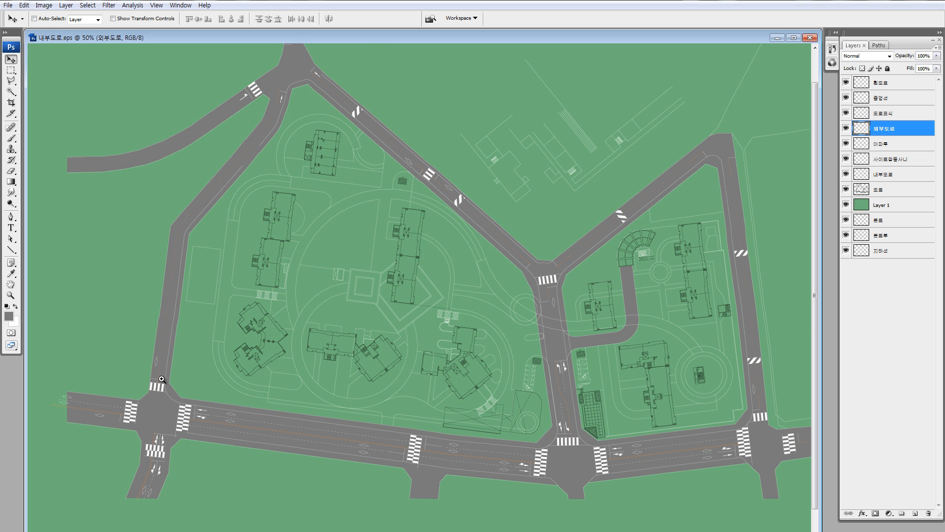
key("z")
left_click_drag(151, 365, 202, 414)
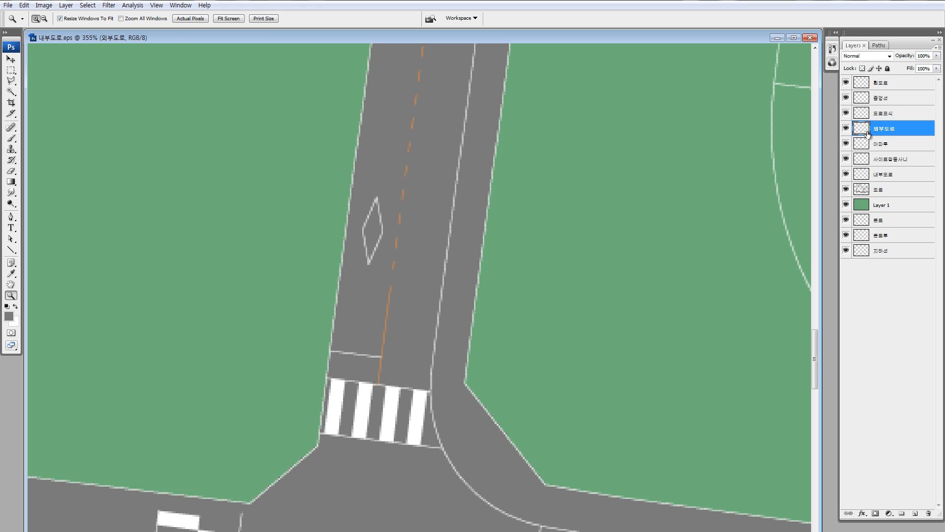
left_click_drag(544, 267, 522, 297)
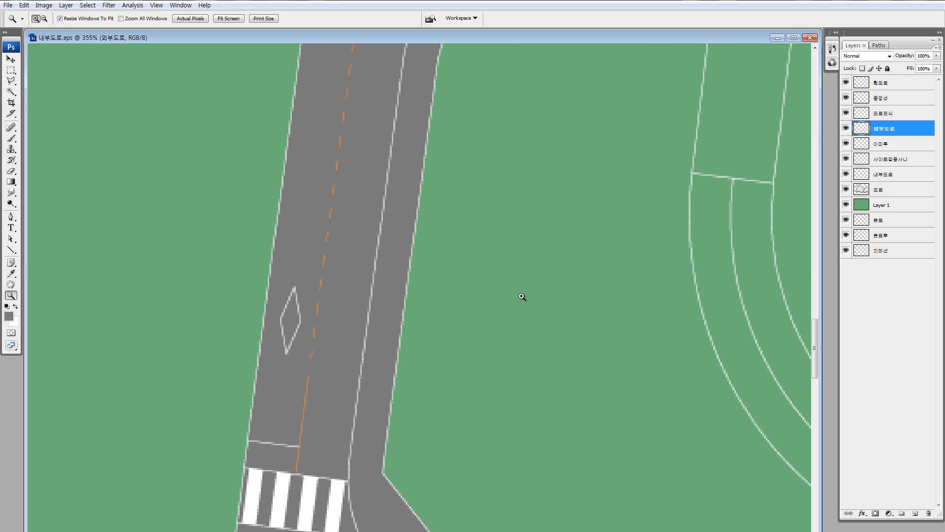
Invert the green background of Layer 1 repeatedly and return it to green.
left_click(860, 207)
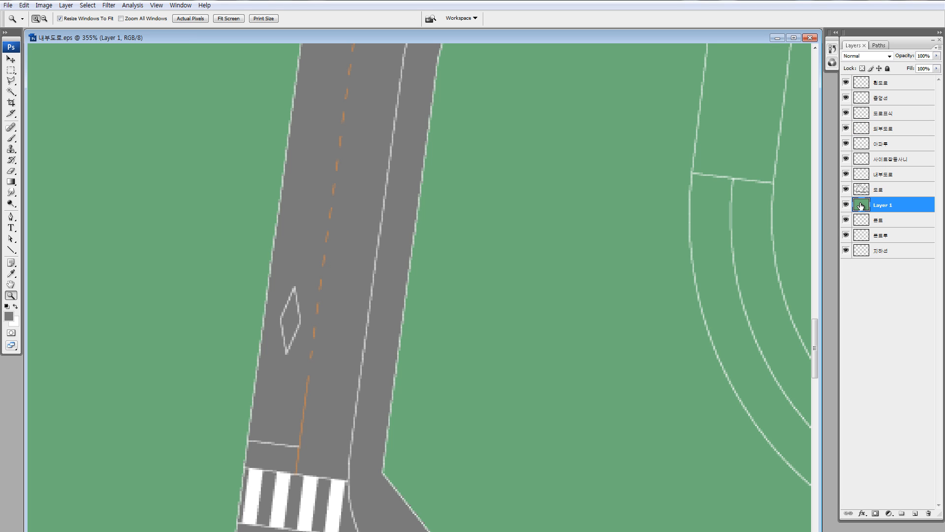
key("ctrl+i")
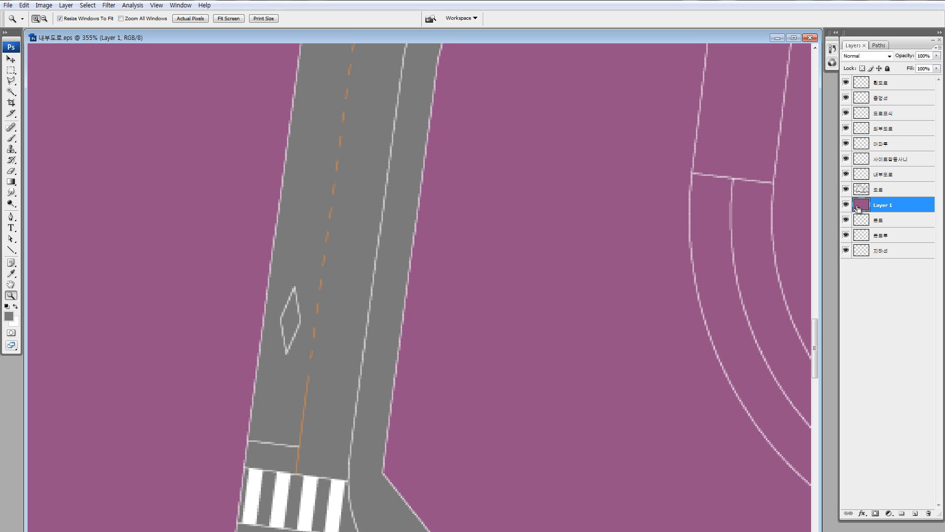
key("ctrl+i")
key("ctrl+i")
key("ctrl+i")
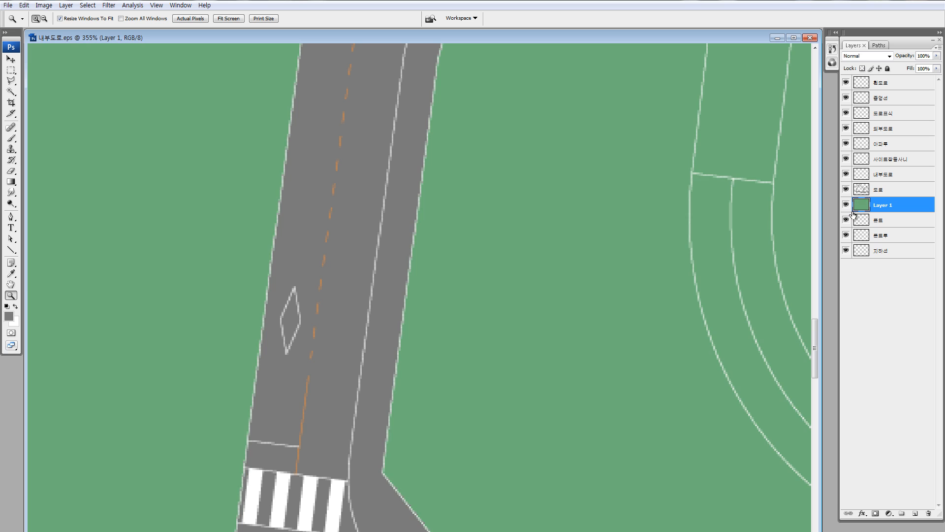
key("ctrl+i")
key("ctrl+i")
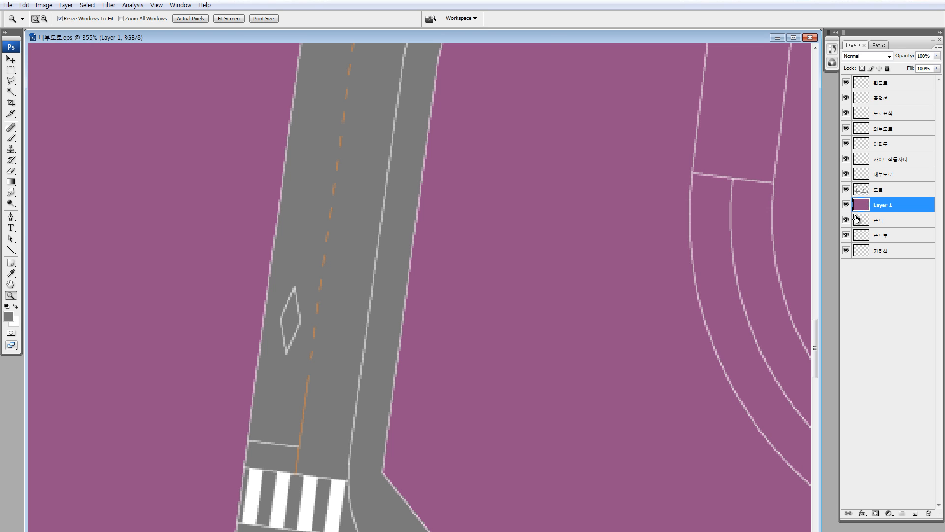
Invert the grey road fills on the 도로 layer and invert them back.
left_click(865, 192)
key("ctrl+i")
key("ctrl+i")
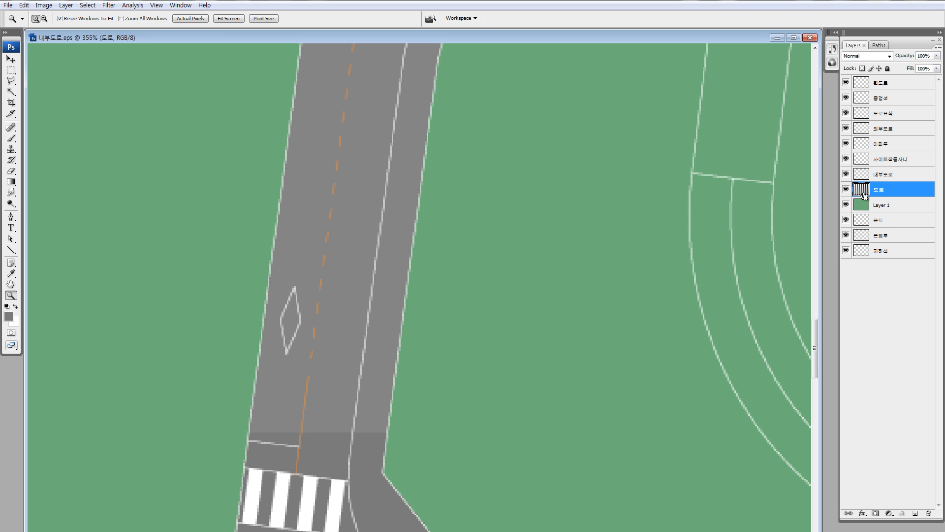
Invert the crosswalks and diamonds on the 도로표식 layer repeatedly and return them to white.
left_click(865, 158)
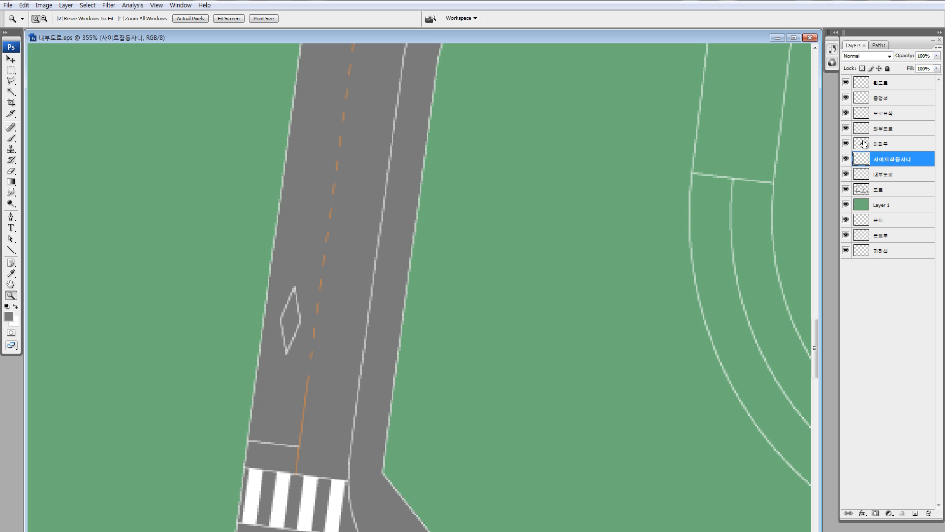
left_click(864, 143)
left_click(863, 126)
left_click(863, 115)
key("ctrl+i")
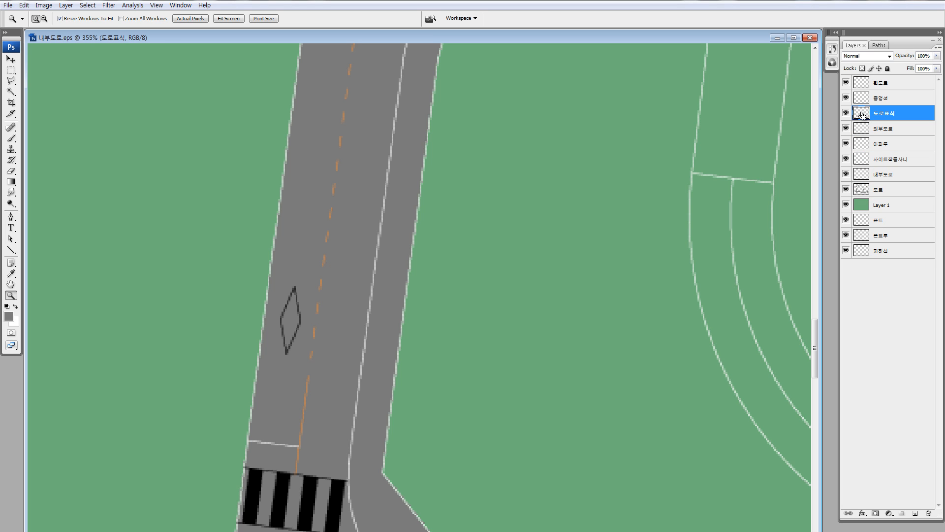
key("ctrl+i")
key("ctrl+i")
key("ctrl+i")
key("ctrl+i")
key("ctrl+i")
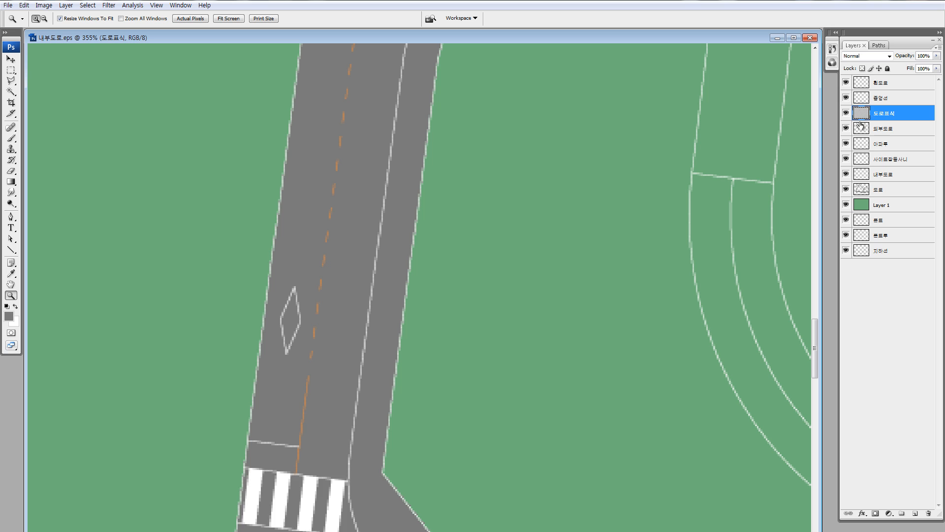
Examine the whole plan, and inspect the roads and site lines closely from the western crossroads to the central Y-junction.
key("ctrl+0")
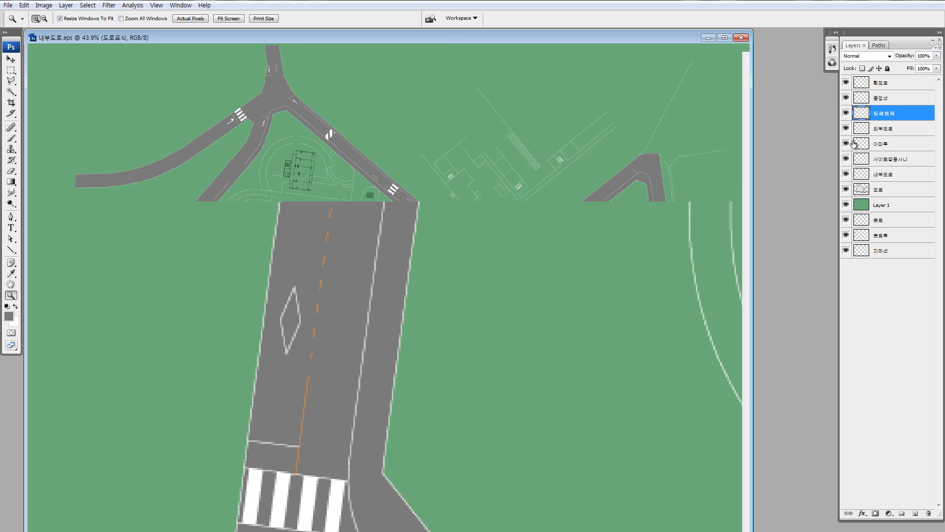
key("ctrl+minus")
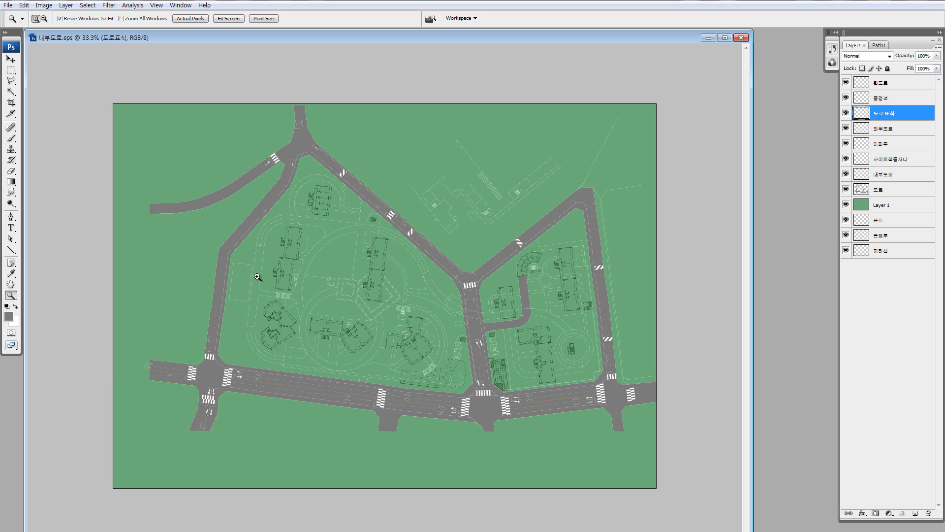
left_click_drag(181, 343, 268, 402)
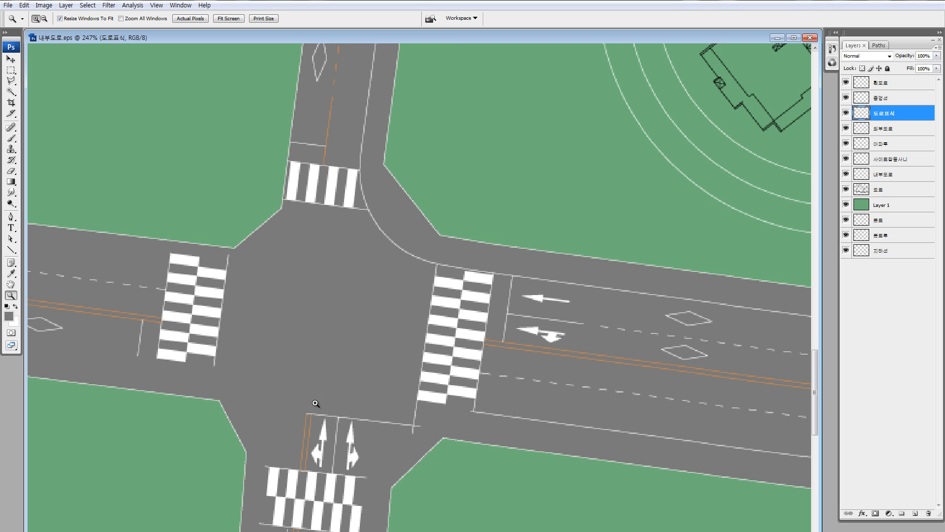
left_click_drag(422, 286, 375, 434)
left_click_drag(394, 352, 348, 405)
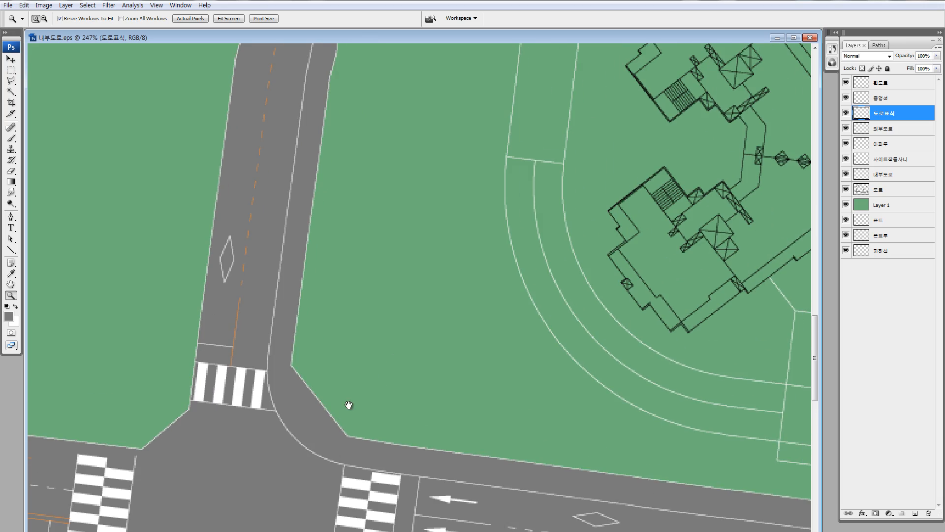
key("v")
left_click_drag(236, 308, 64, 278)
left_click_drag(738, 339, 224, 236)
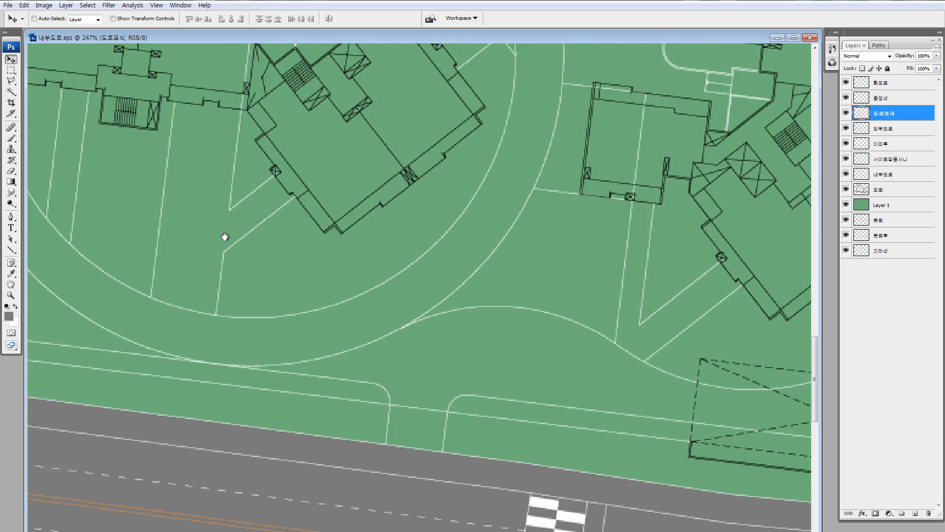
left_click_drag(594, 319, 395, 282)
left_click_drag(324, 269, 276, 263)
left_click_drag(761, 323, 321, 271)
left_click_drag(467, 218, 381, 364)
left_click_drag(359, 341, 329, 424)
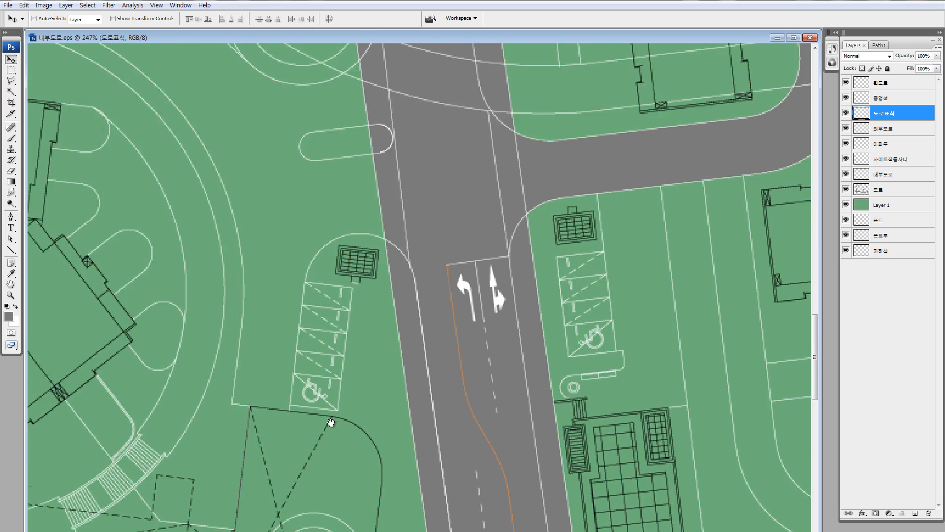
left_click_drag(401, 191, 340, 380)
left_click_drag(350, 264, 348, 354)
left_click_drag(441, 353, 456, 456)
left_click_drag(133, 241, 496, 463)
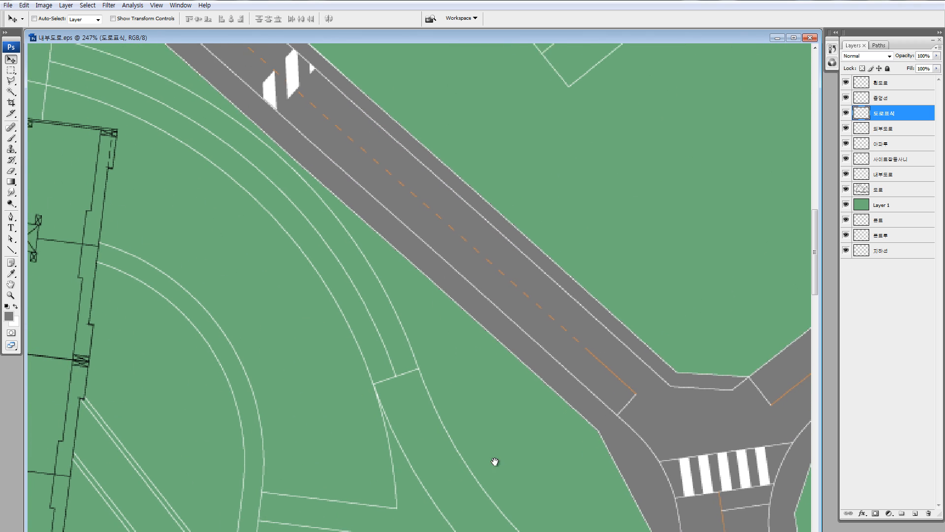
key("ctrl+0")
key("z")
left_click_drag(247, 140, 376, 243)
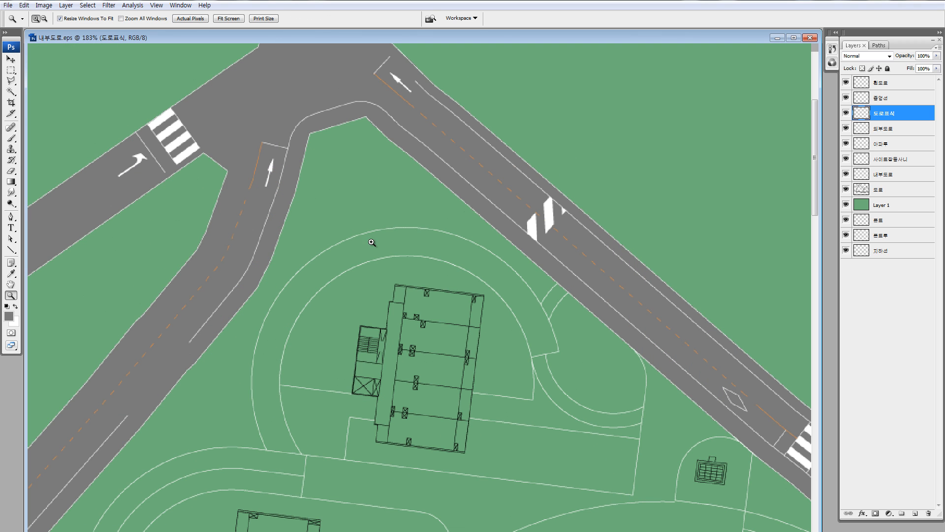
key("w")
left_click(326, 122)
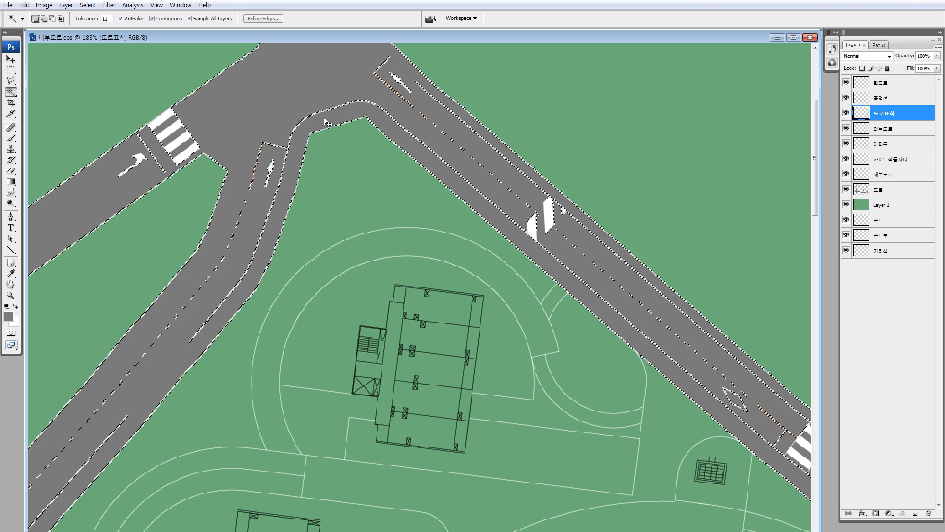
key("ctrl+d")
Bridge the gap in the white lane line on the western diagonal road with a straight 1 px white line on the topmost layer.
key("z")
left_click_drag(96, 248, 305, 437)
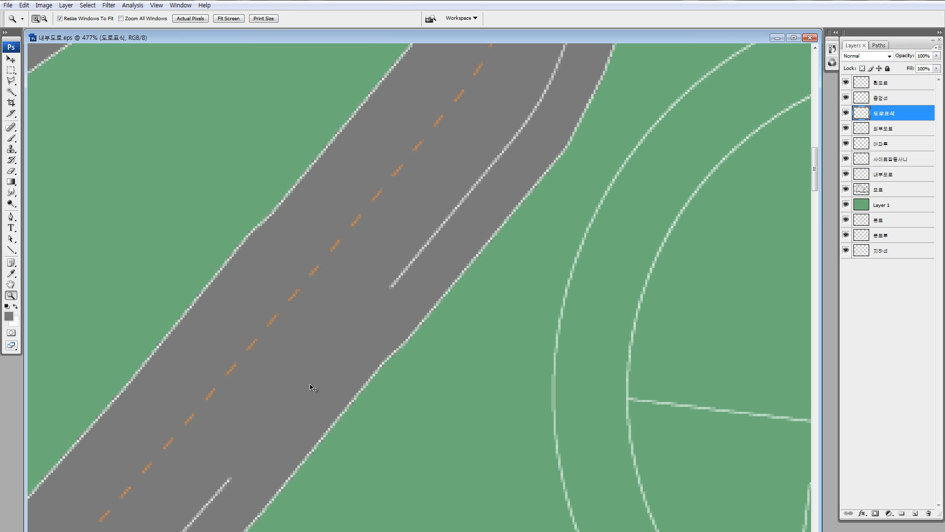
key("v")
left_click_drag(410, 263, 413, 295)
key("ctrl+z")
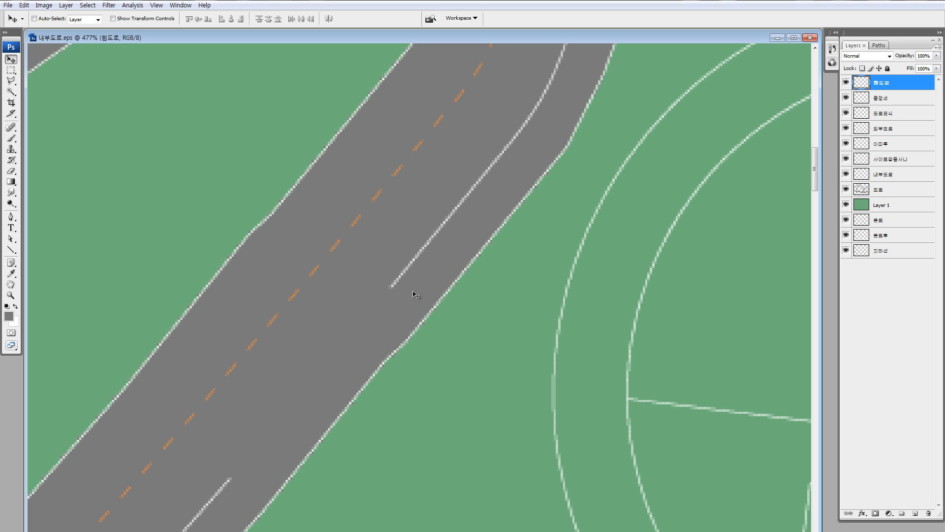
key("u")
key("x")
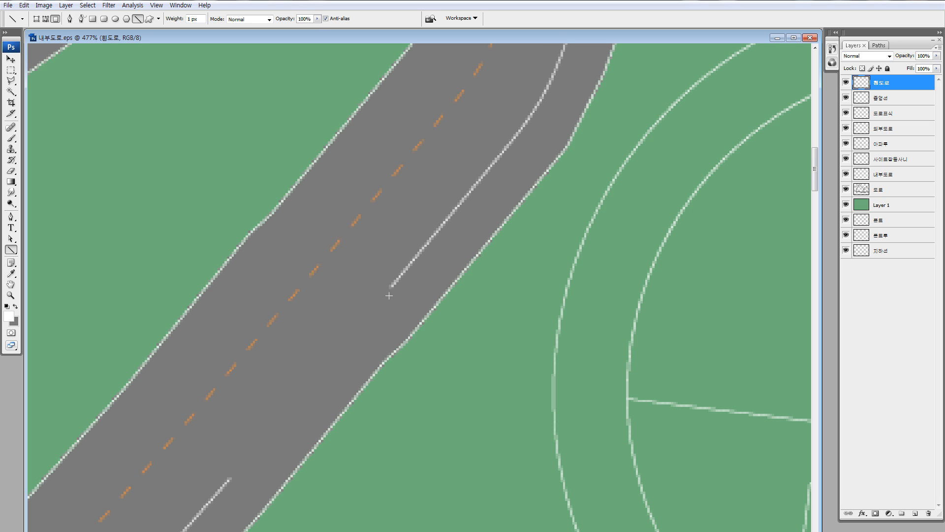
left_click_drag(393, 284, 229, 479)
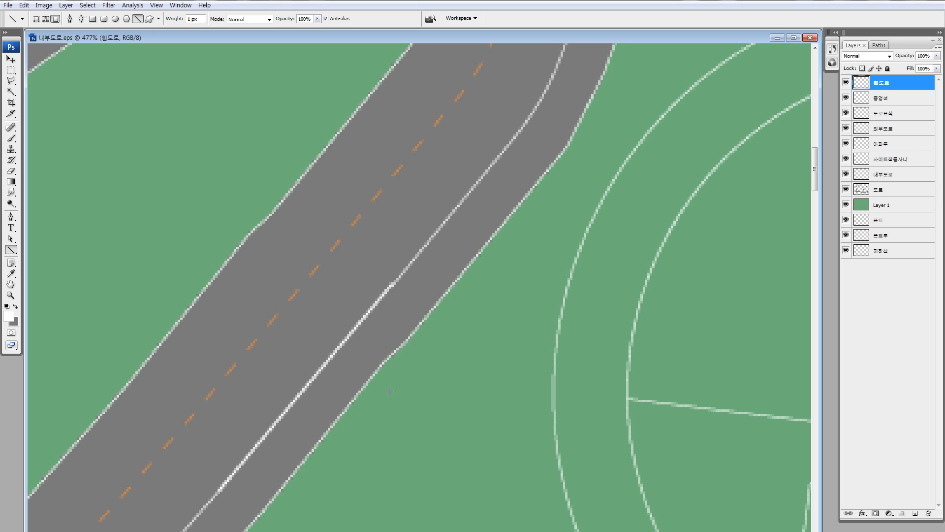
key("ctrl+minus")
key("ctrl+minus")
key("ctrl+minus")
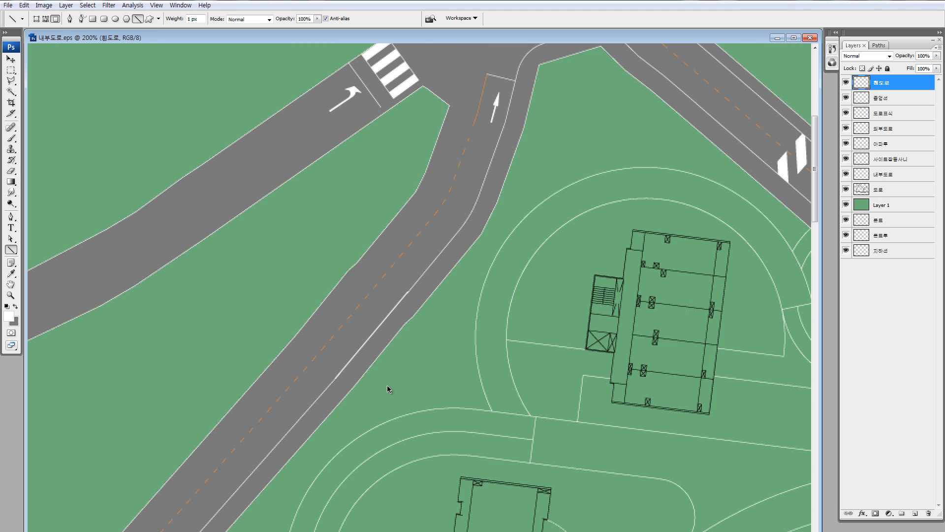
Select the roadside strips bordering the site blocks on both sides of the central road with the Magic Wand.
key("ctrl+minus")
key("w")
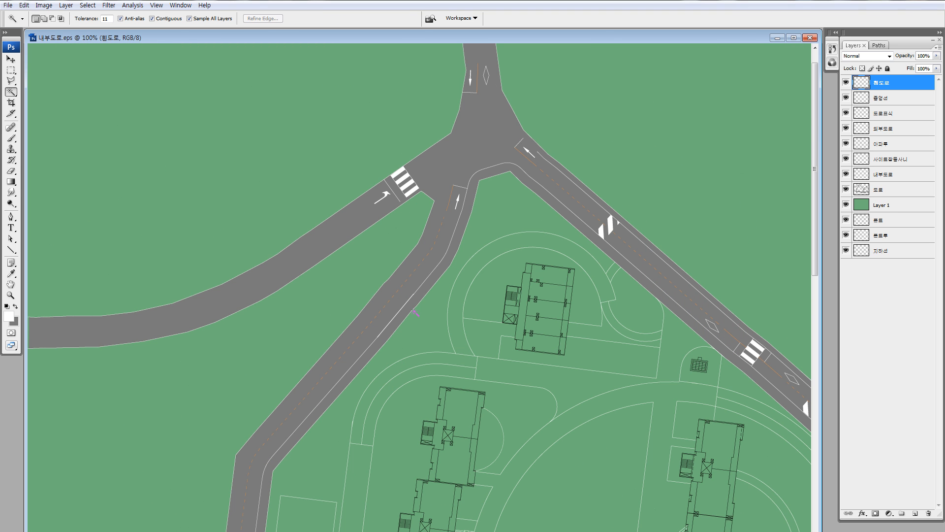
left_click(428, 288)
key("space")
left_click_drag(448, 283, 296, 157)
left_click_drag(572, 388, 289, 178)
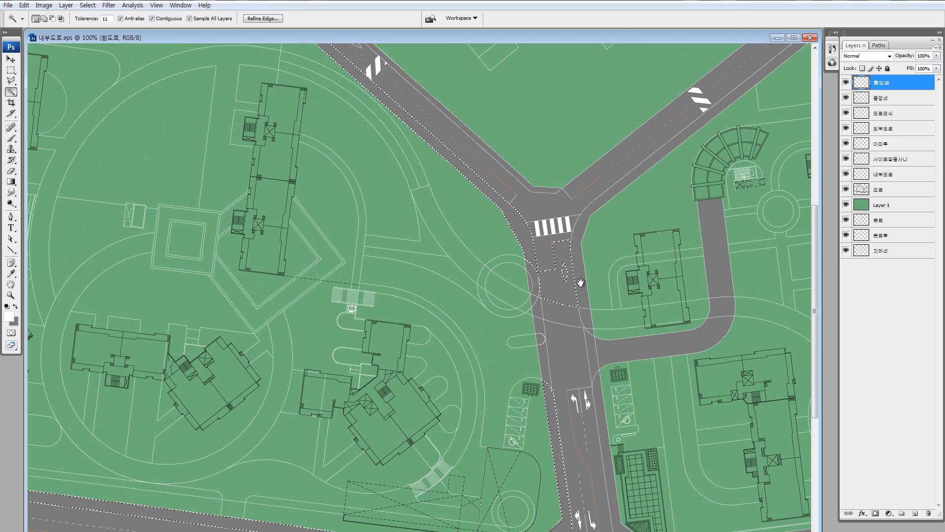
left_click_drag(545, 306, 518, 257)
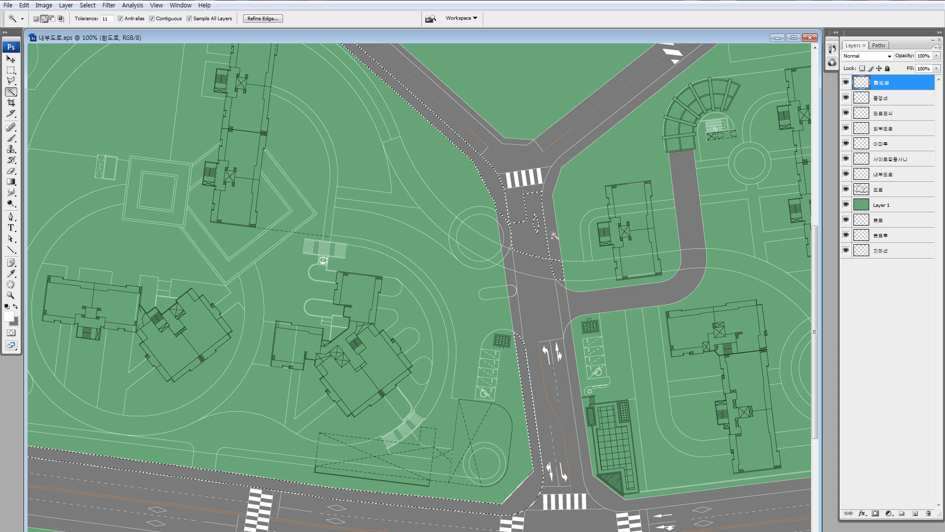
left_click(562, 285)
left_click(563, 284)
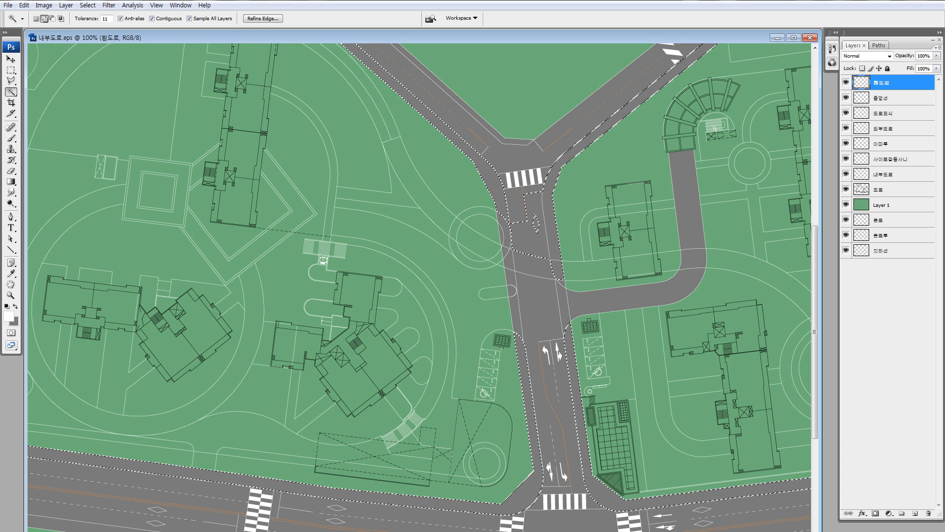
Add the small leftover strip pieces along the west edge of the central road to the selection.
left_click(510, 261)
left_click(507, 242)
left_click(510, 278)
left_click(512, 291)
left_click(517, 311)
Try to add the outer strip east of the eastern road to the selection, and undo it.
left_click_drag(567, 347, 500, 234)
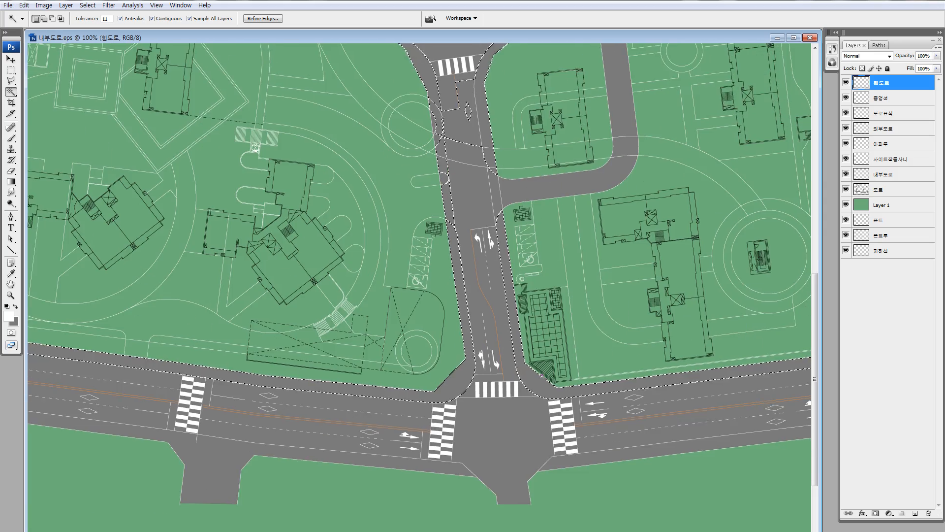
left_click_drag(658, 262, 453, 342)
scroll(575, 296, "up", 5)
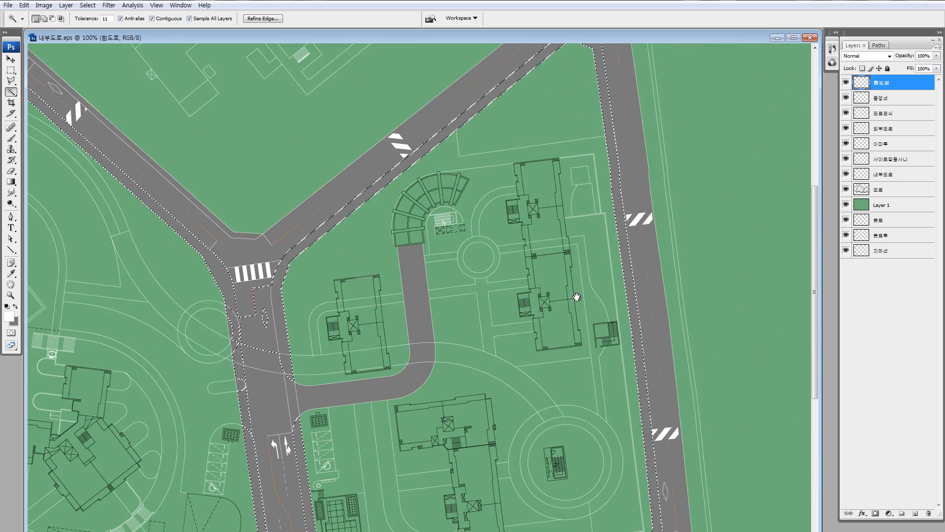
scroll(629, 372, "down", 6)
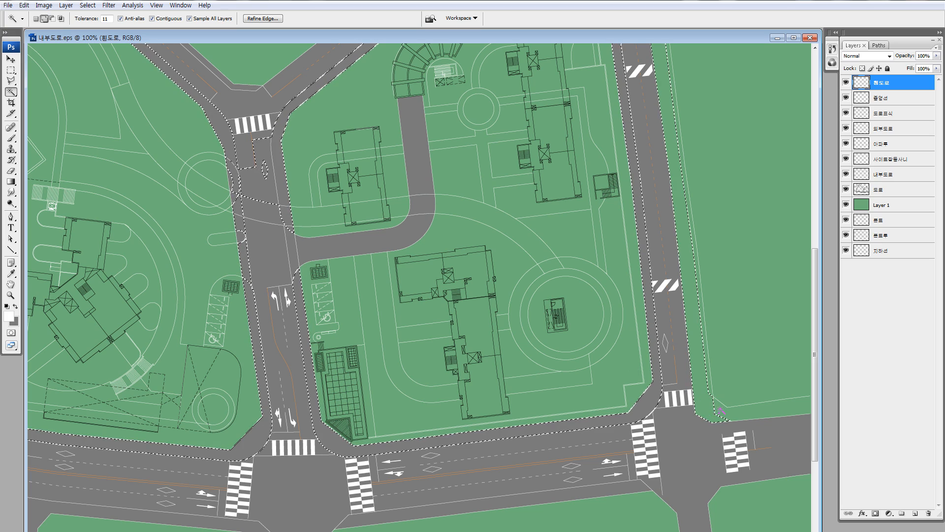
left_click(724, 409, "shift")
scroll(592, 445, "up", 14)
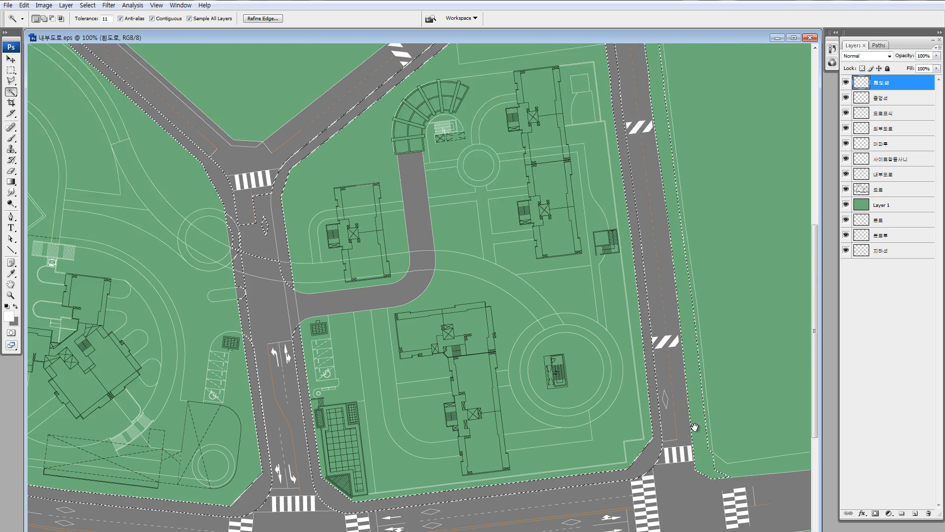
left_click(672, 400, "shift")
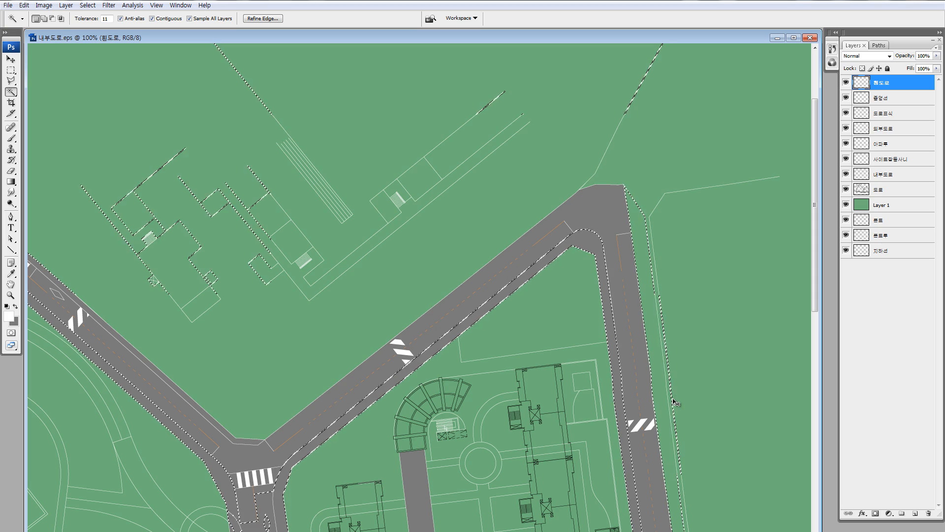
key("ctrl+z")
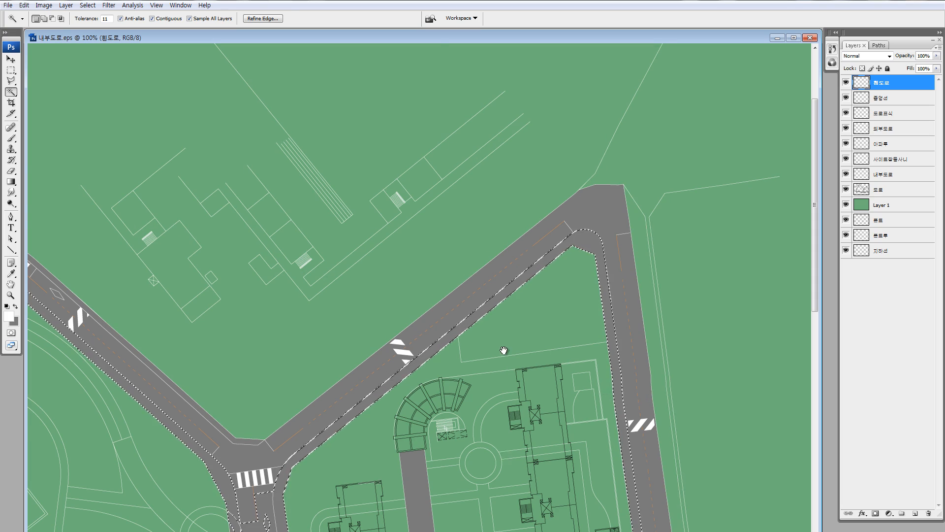
Try to add the strip along the southern edge of the main east-west road to the selection.
scroll(502, 353, "down", 17)
left_click_drag(568, 331, 753, 320)
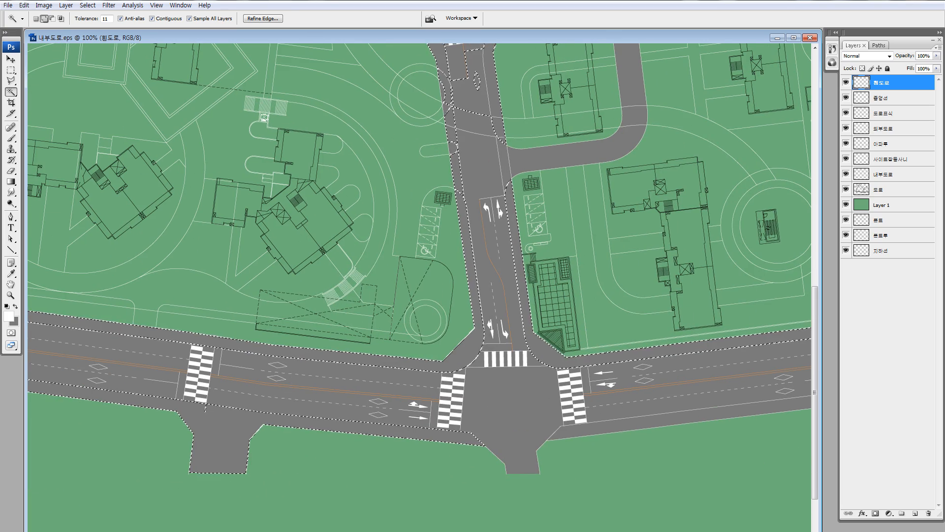
left_click_drag(603, 429, 515, 426)
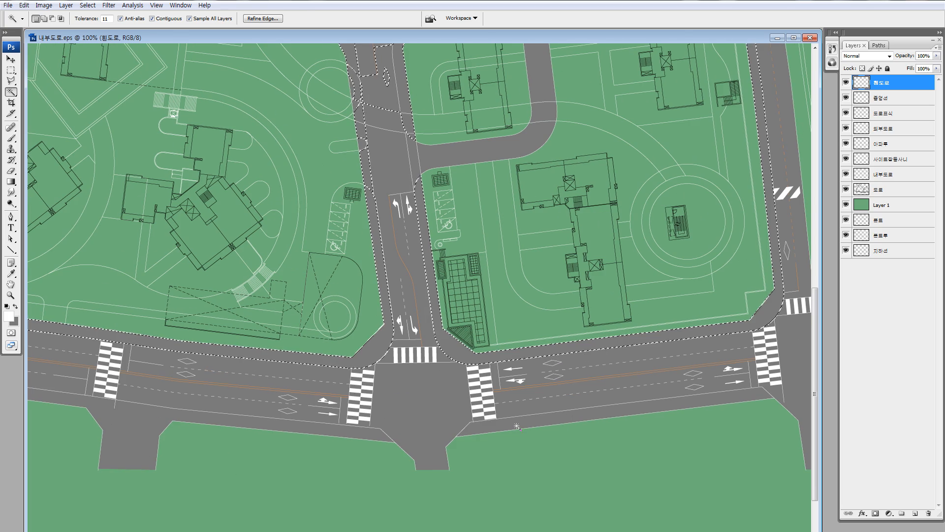
left_click(515, 426, "shift")
left_click_drag(29, 377, 348, 381)
mouse_move(203, 371)
left_mouse_down()
mouse_move(348, 392)
mouse_move(367, 380)
left_mouse_up()
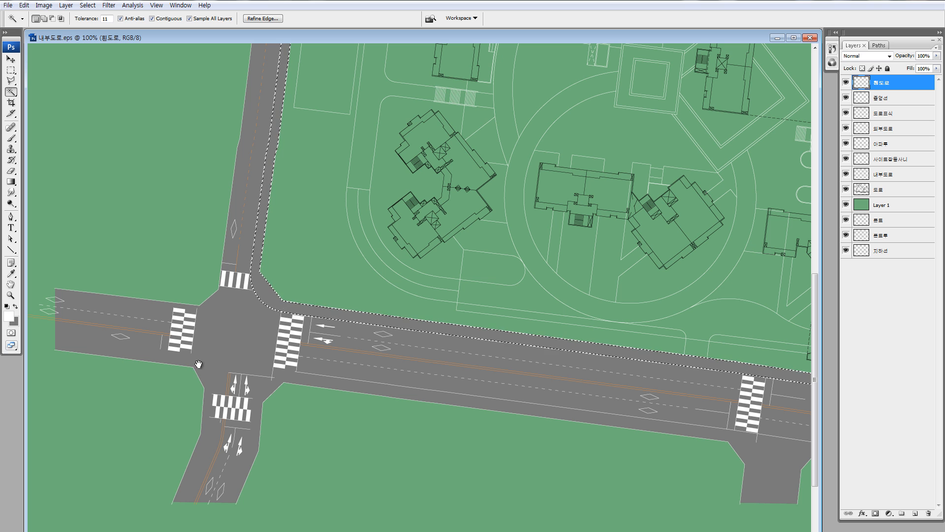
Copy the selected strips from the 도로 layer to a new layer and raise their lightness to +29.
left_click_drag(486, 243, 405, 359)
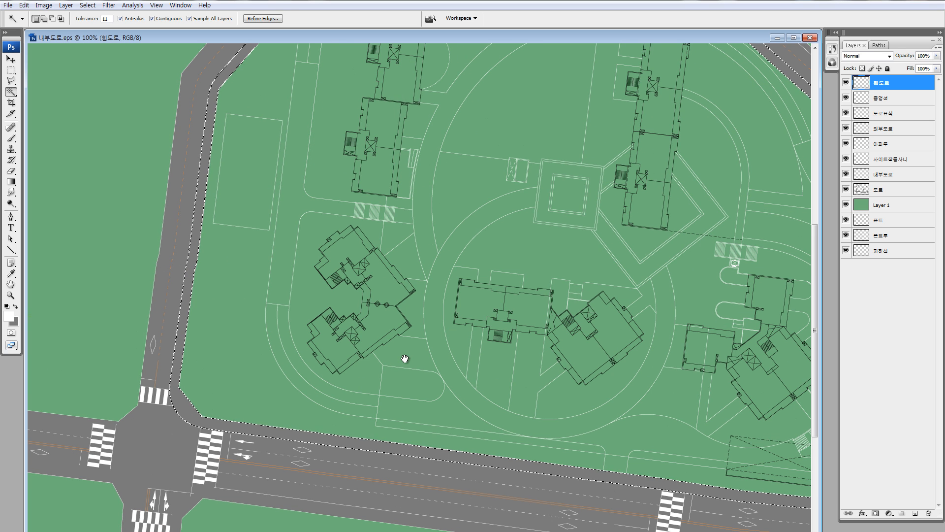
left_click(877, 188)
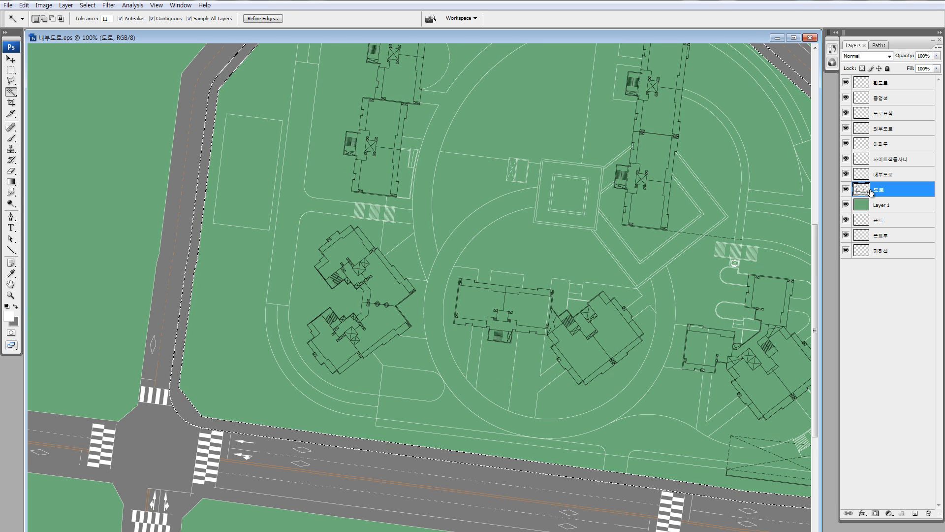
key("ctrl+j")
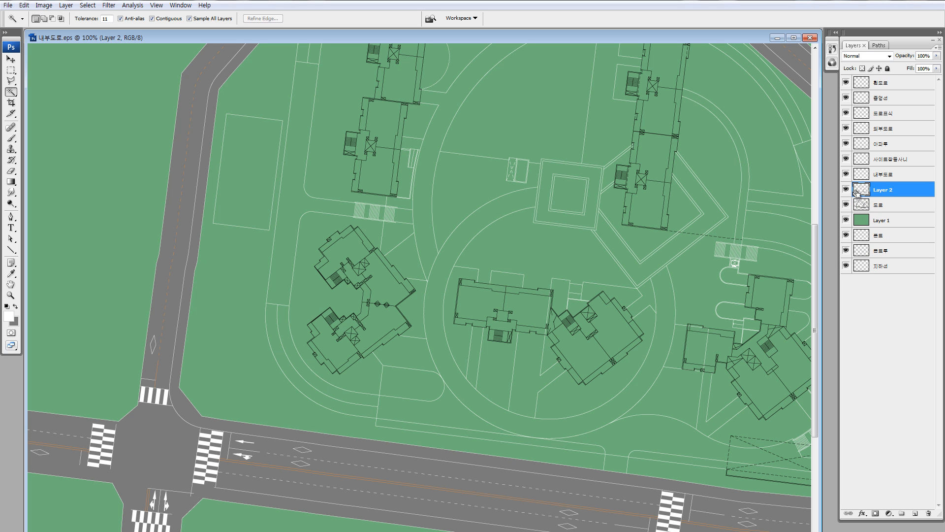
key("ctrl+u")
left_click_drag(420, 480, 434, 481)
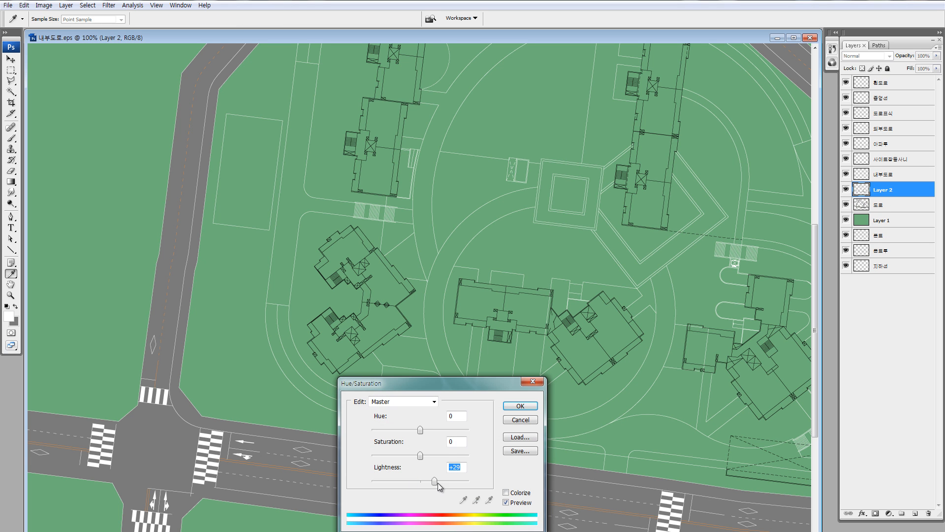
left_click(520, 406)
Pick the layer holding the curved sidewalk line at the southwest crossroads and add a new empty layer above it.
left_click_drag(430, 287, 593, 157)
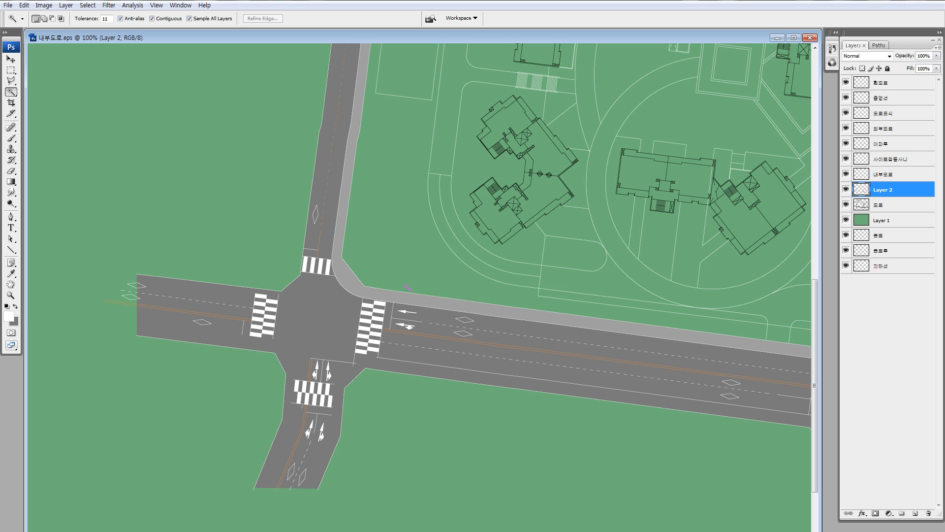
key("z")
left_click_drag(137, 273, 352, 406)
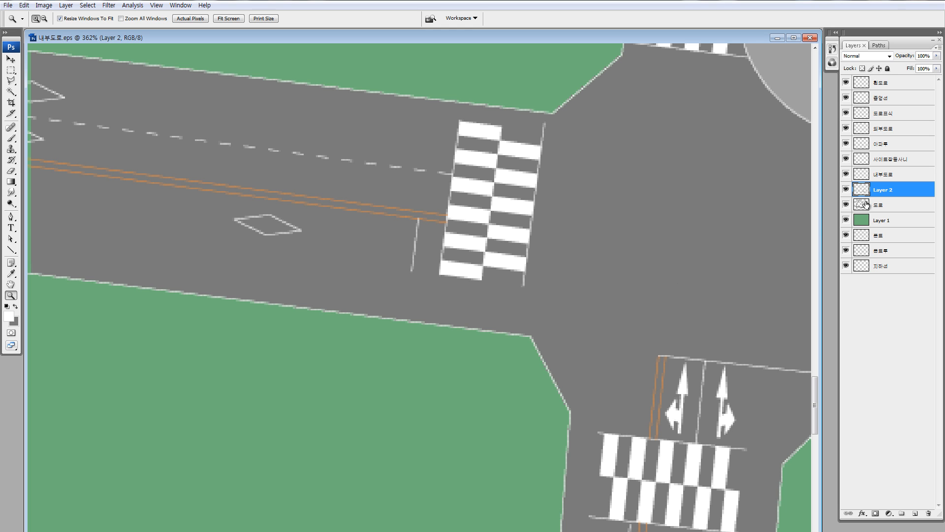
key("v")
left_click_drag(615, 206, 365, 432)
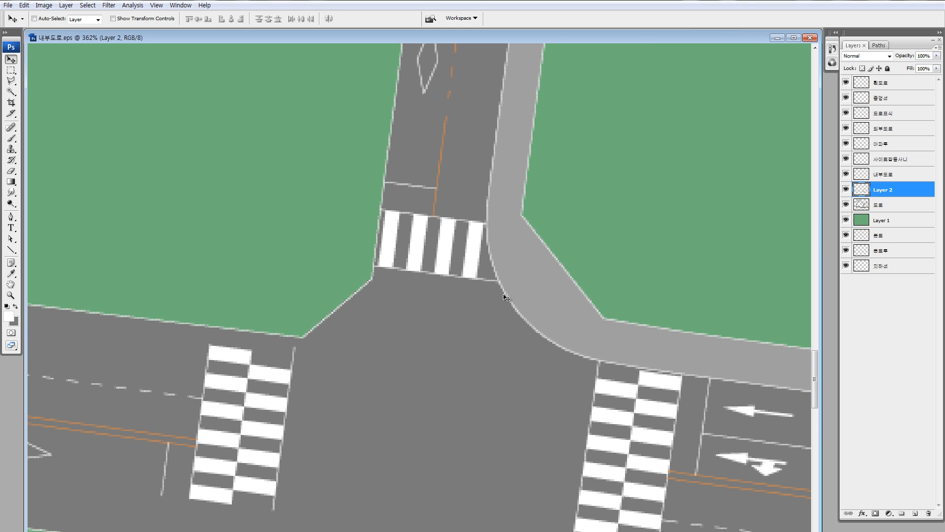
left_click_drag(506, 297, 510, 302, "ctrl")
left_click(914, 511)
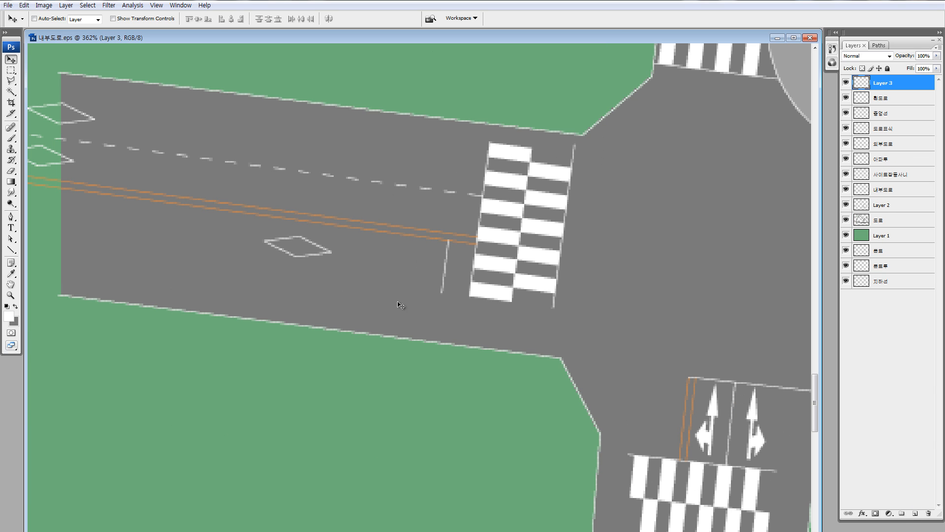
Try drawing 1 px white sidewalk lines along the west road's south side, around the corner and down the south road's west side.
key("u")
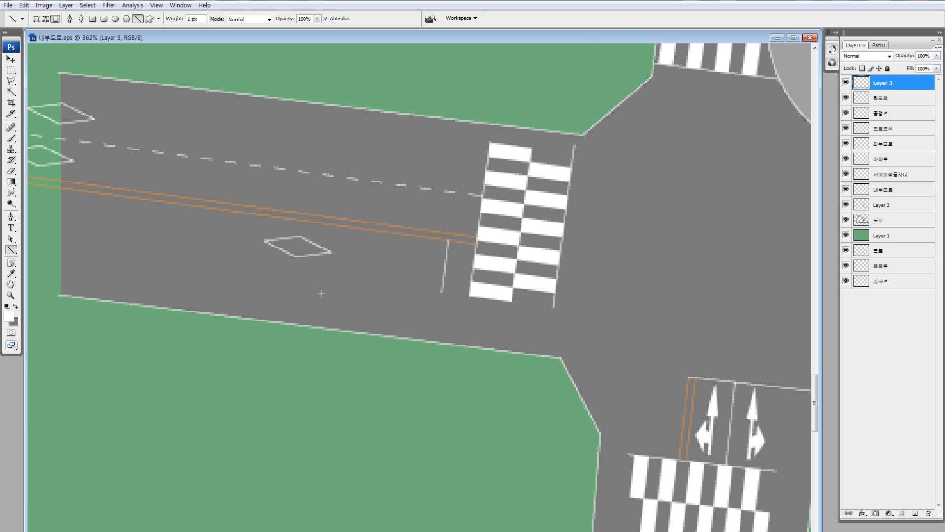
mouse_move(60, 250)
left_mouse_down()
mouse_move(386, 281)
mouse_move(558, 312)
mouse_move(51, 244)
left_mouse_up()
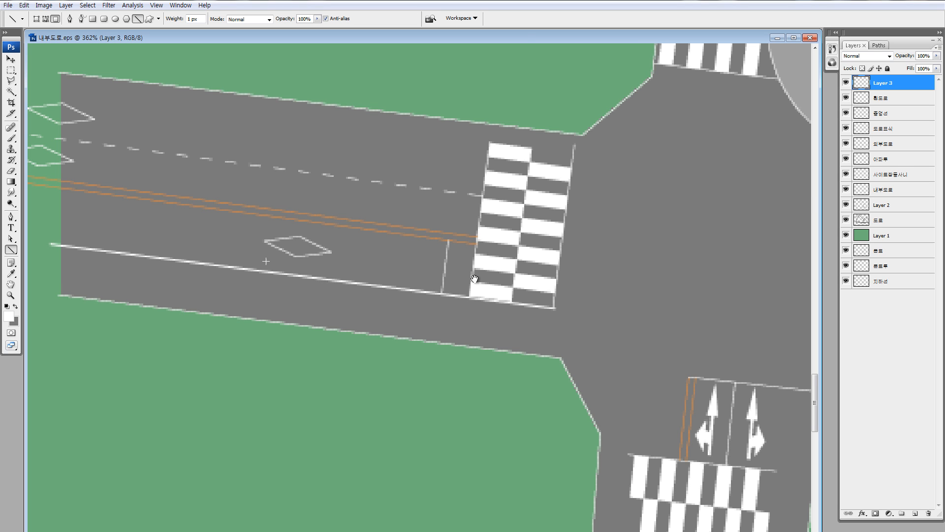
left_click_drag(604, 324, 390, 299)
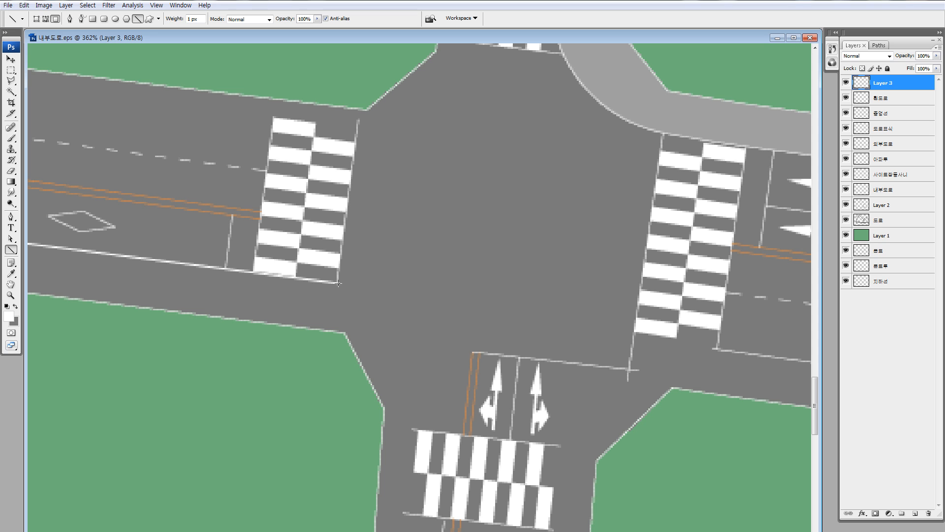
left_click_drag(338, 283, 411, 430)
left_click_drag(412, 430, 214, 526)
left_click_drag(545, 247, 442, 250)
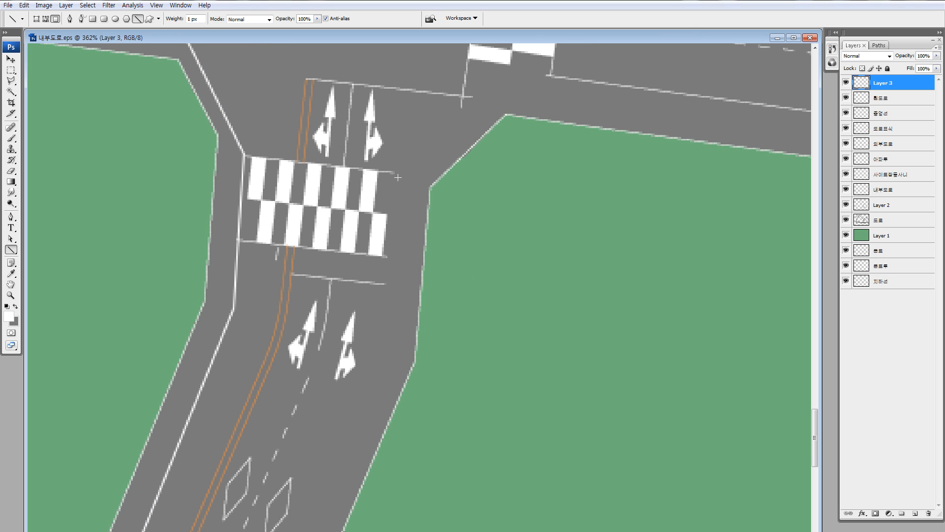
Try drawing matching 1 px white sidewalk lines up the south road's east side and around the southeast corner of the crossroads.
left_click_drag(393, 173, 381, 359)
left_click_drag(413, 277, 467, 123)
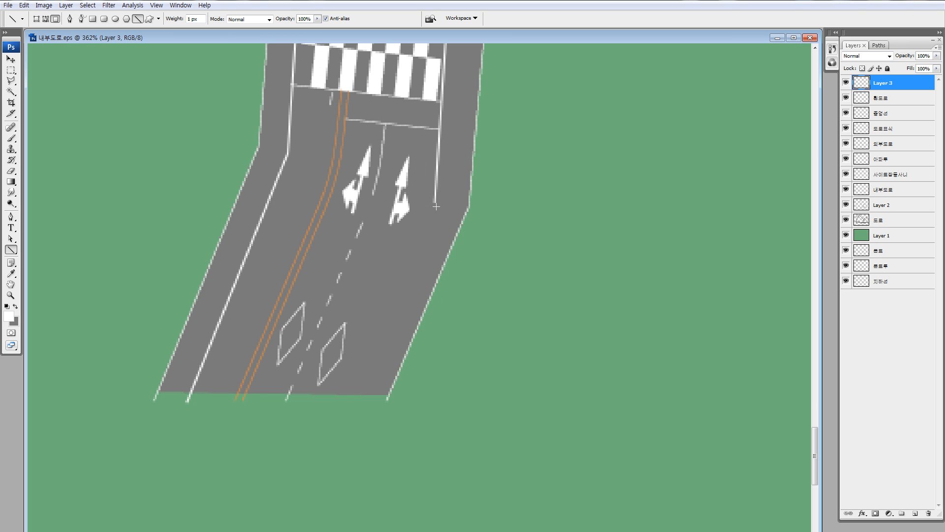
left_click_drag(435, 202, 348, 406)
left_click_drag(501, 183, 386, 461)
left_click_drag(441, 272, 441, 299)
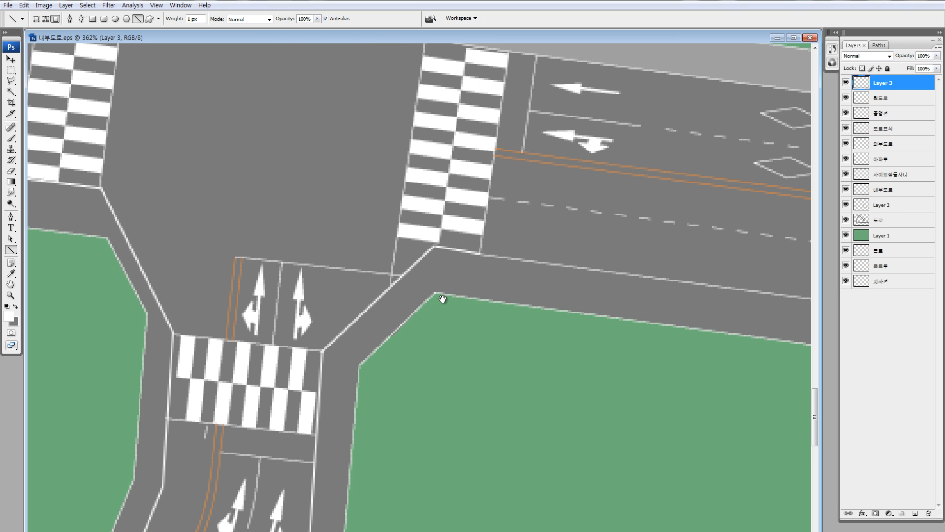
left_click_drag(369, 279, 534, 347)
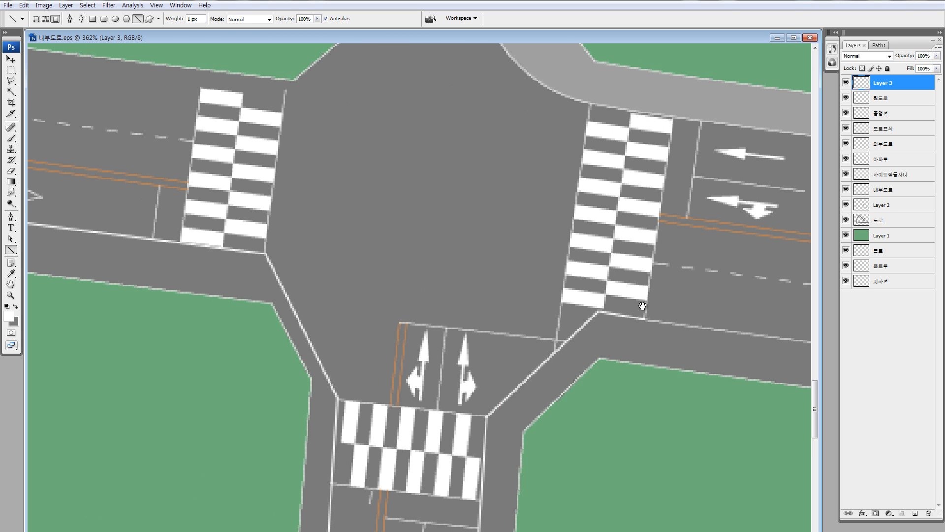
left_click_drag(643, 306, 631, 291)
Undo all the sidewalk lines drawn around the crossroads.
key("ctrl+alt+z")
key("ctrl+alt+z")
key("ctrl+alt+z")
key("ctrl+alt+z")
key("ctrl+alt+z")
key("ctrl+alt+z")
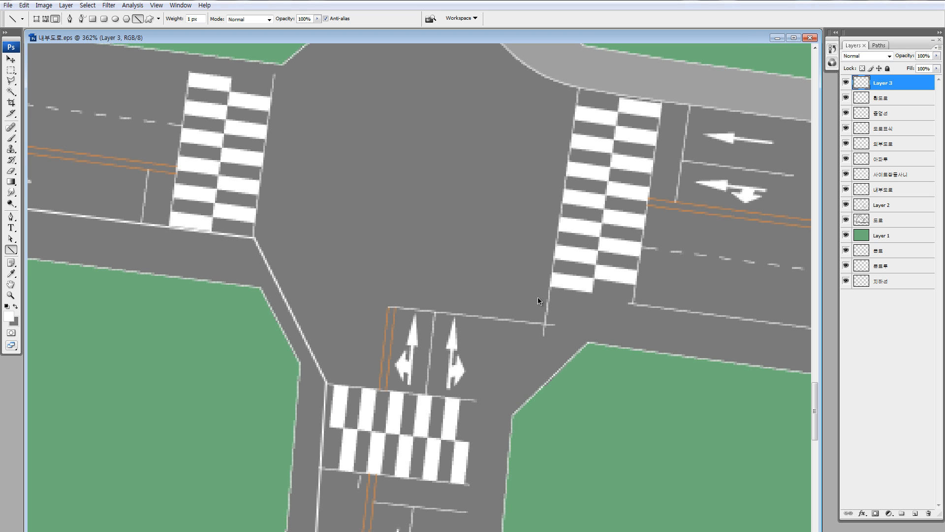
key("ctrl+alt+z")
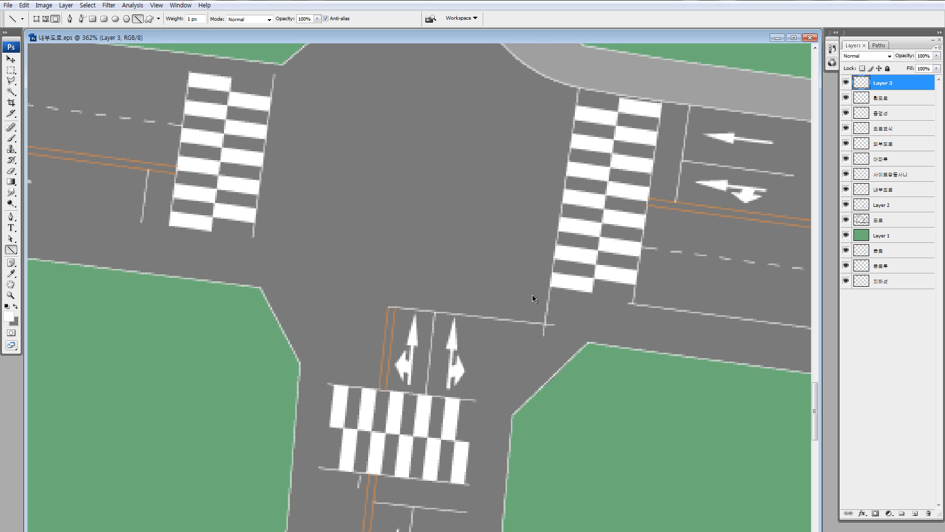
Start a Pen path along the west road's south side, past its crosswalk, and diagonally around the southwest corner.
key("ctrl+minus")
key("ctrl+minus")
left_click_drag(401, 300, 459, 375)
key("z")
left_click_drag(93, 216, 488, 497)
key("p")
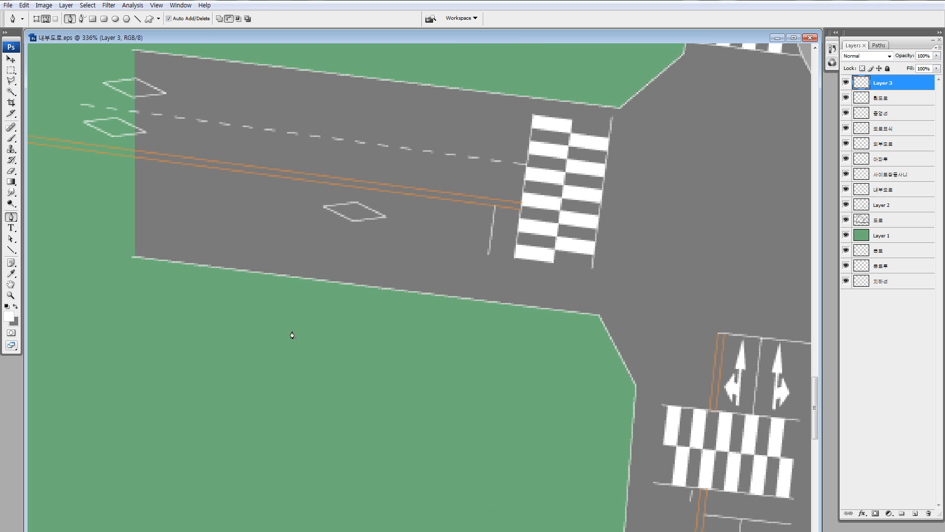
left_click_drag(634, 274, 398, 267)
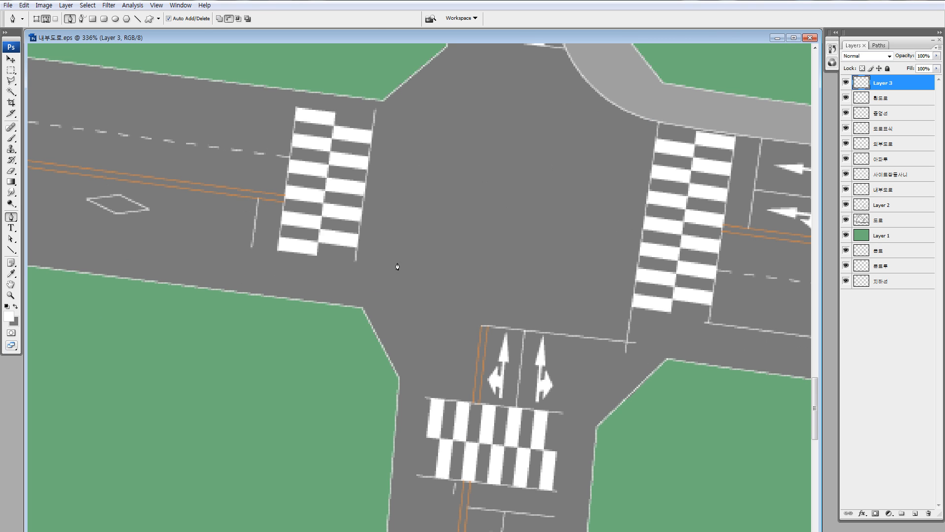
left_click(356, 259)
left_click(421, 379)
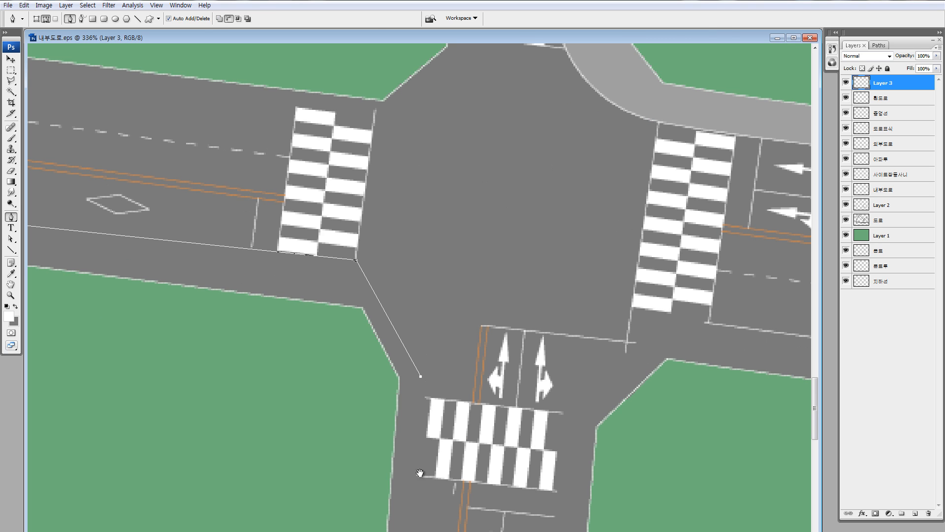
Continue the path down the south road's west side, across its end and up the east side to the crosswalk's northeast corner.
left_click_drag(420, 476, 442, 173)
left_click(429, 235)
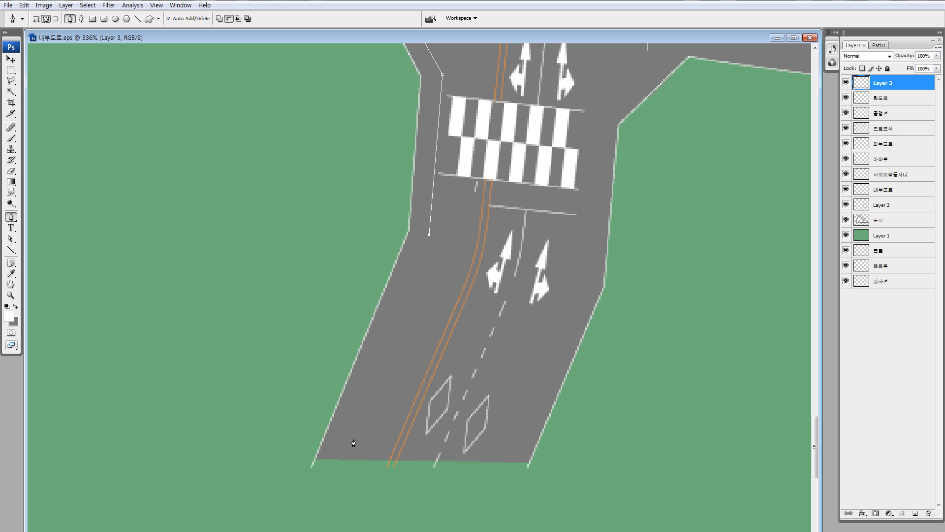
left_click(338, 472)
left_click(571, 282)
left_click_drag(585, 243, 571, 363)
left_click(570, 231)
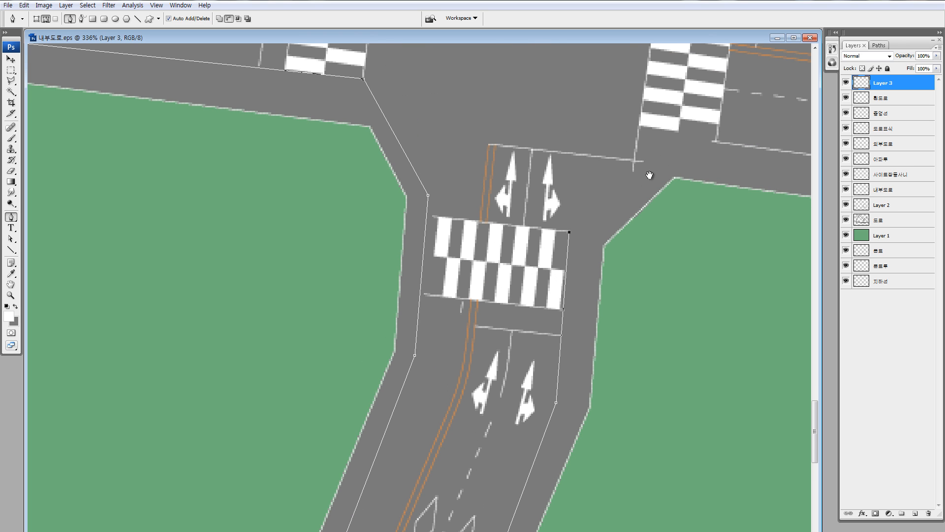
Carry the Pen path diagonally around the crossroads' southeast corner to the south end of the east crosswalk.
left_click_drag(651, 175, 566, 245)
left_click(560, 231)
left_click_drag(800, 221, 386, 238)
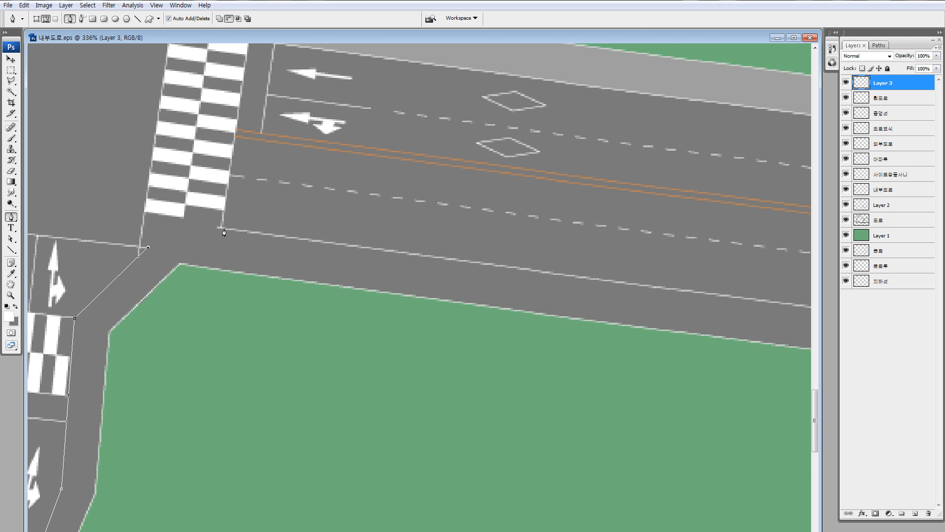
left_click(220, 227)
Extend the path east along the main road's south sidewalk edge to the next crosswalk and diagonally into the side road.
left_click_drag(730, 256, 252, 213)
left_click_drag(630, 246, 217, 185)
left_click_drag(649, 311, 379, 273)
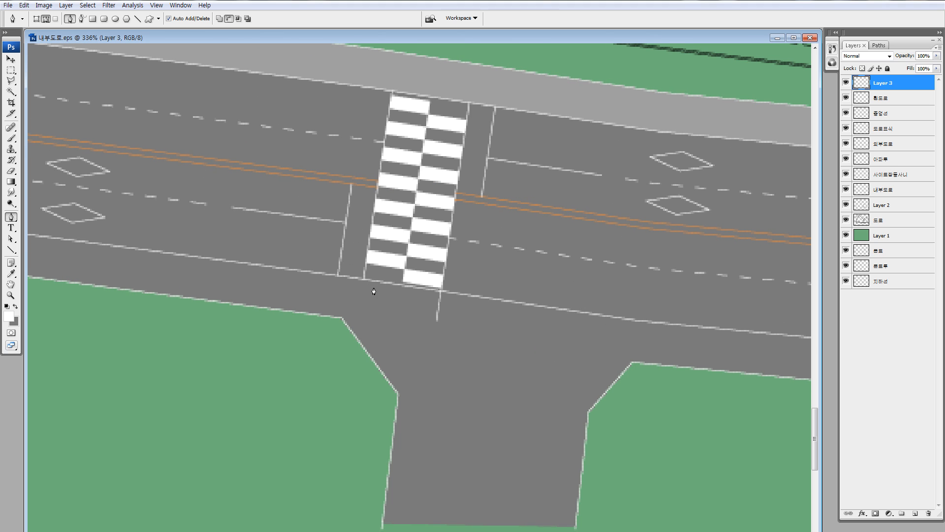
left_click(367, 282)
left_click(432, 378)
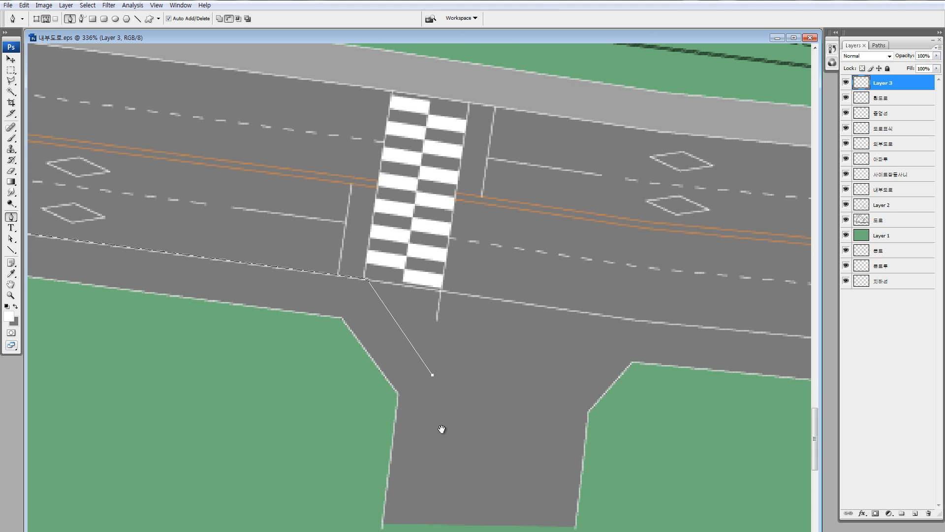
Run the path down the side road's west side, across below its end and up the east side back to the main road.
left_click_drag(442, 428, 431, 299)
left_click(406, 438)
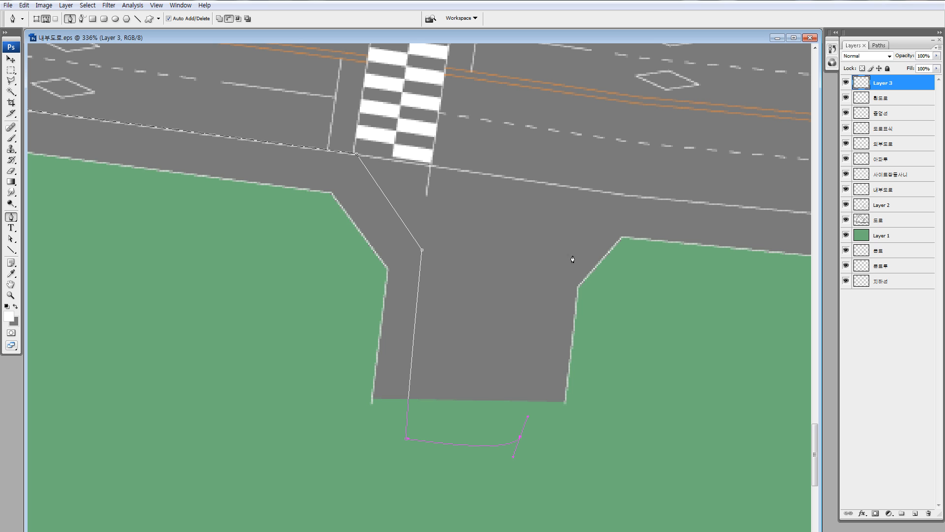
left_click(542, 284)
left_click(619, 196)
Continue the path east to the next crossroads' southwest corner and straight down beyond the paved area.
left_click_drag(678, 196, 52, 193)
left_click_drag(699, 263, 281, 250)
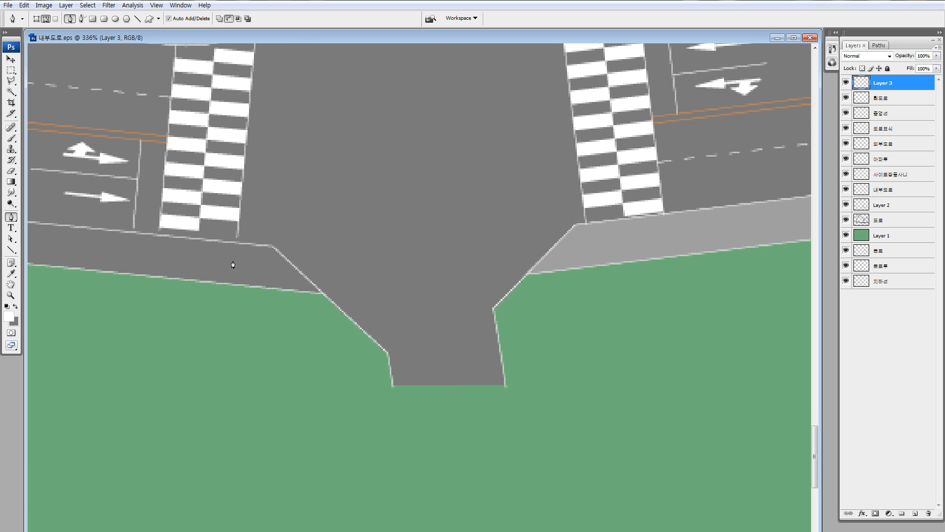
left_click(271, 247)
left_click(280, 420)
Shift the side road's west corner anchor inward and bend the diagonal segment there into a smooth curve.
left_click_drag(249, 414, 566, 246)
left_click_drag(394, 298, 689, 493)
left_click_drag(125, 236, 639, 318)
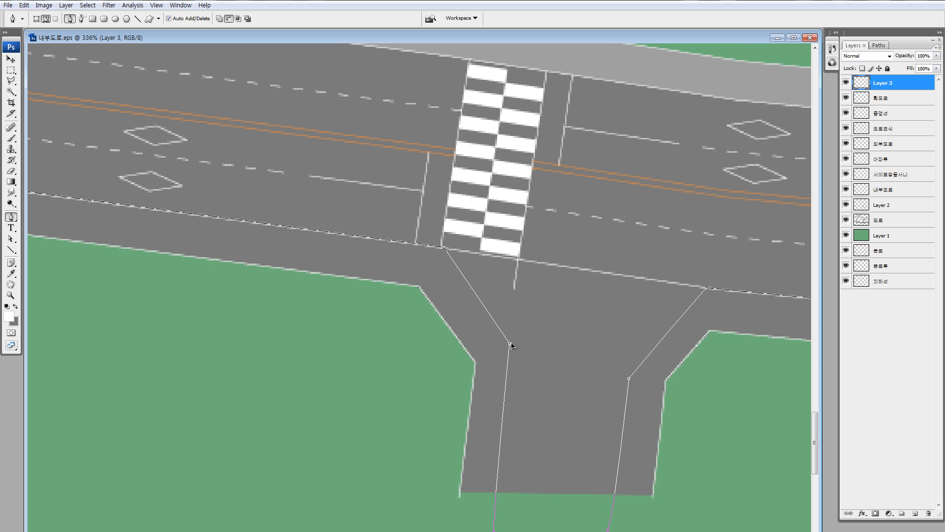
left_click_drag(510, 345, 519, 346)
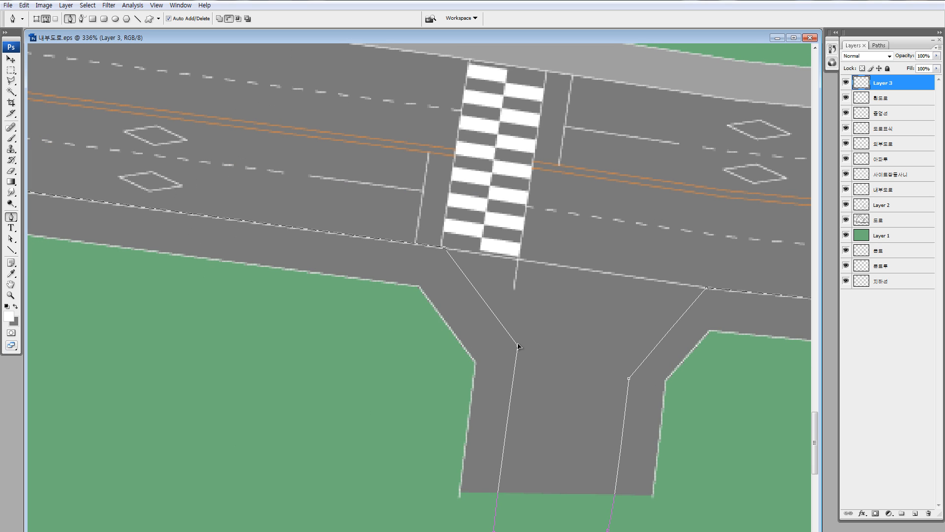
left_click_drag(454, 260, 489, 310)
key("ctrl+z")
left_click_drag(454, 270, 527, 312)
mouse_move(517, 273)
left_mouse_down()
mouse_move(466, 307)
mouse_move(502, 268)
mouse_move(507, 285)
left_mouse_up()
left_click(539, 378, "ctrl")
left_click(499, 283, "ctrl")
left_click(568, 308, "ctrl")
Bend the diagonal path segment at the side road's east corner into a matching curve.
left_click_drag(624, 314, 629, 338)
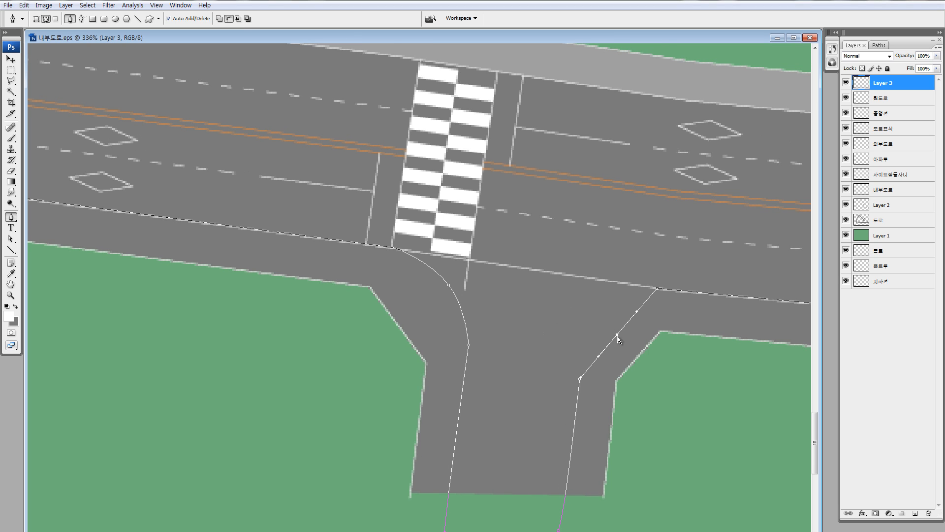
left_click_drag(617, 335, 602, 316)
left_click(504, 348, "ctrl")
Remove the extra corner anchor at the west crossroads' southeast corner and round that segment into a curve.
left_click_drag(293, 314, 704, 282)
left_click_drag(361, 279, 660, 301)
left_click_drag(384, 302, 749, 443)
left_click_drag(344, 303, 408, 326)
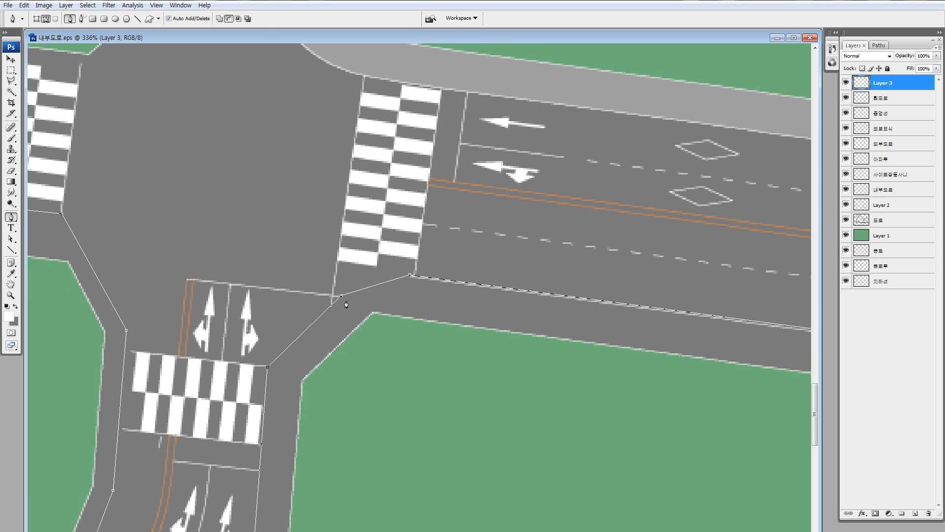
left_click(341, 298)
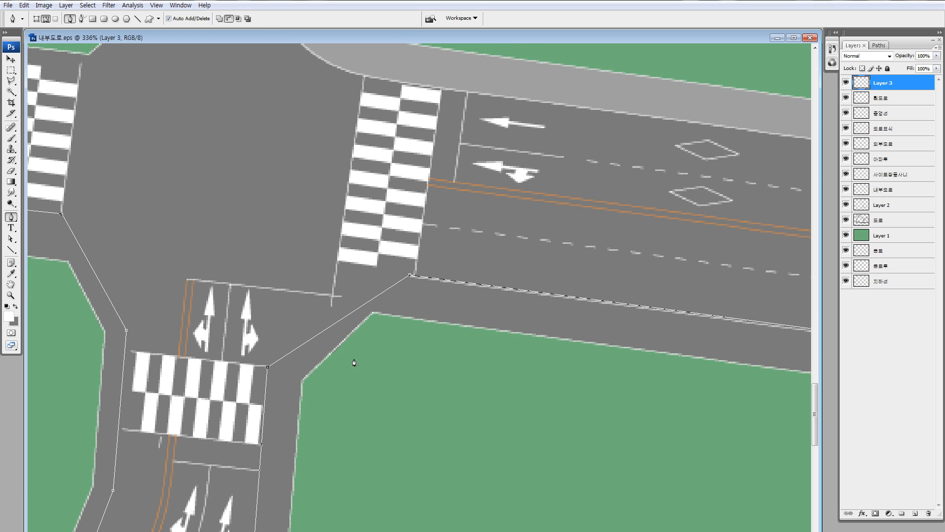
key("ctrl+z")
left_click(341, 298)
left_click_drag(333, 318, 269, 322)
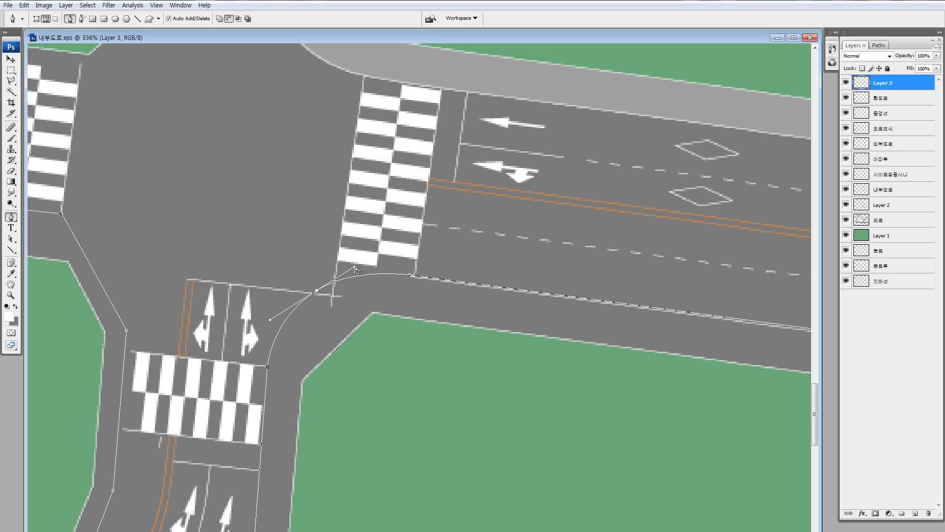
left_click_drag(356, 268, 359, 265)
left_click(387, 244, "ctrl")
Reposition the path anchors along the south road, including the bend on its west side, to follow the sidewalk width.
left_click_drag(274, 406, 314, 317)
left_click(295, 449, "ctrl")
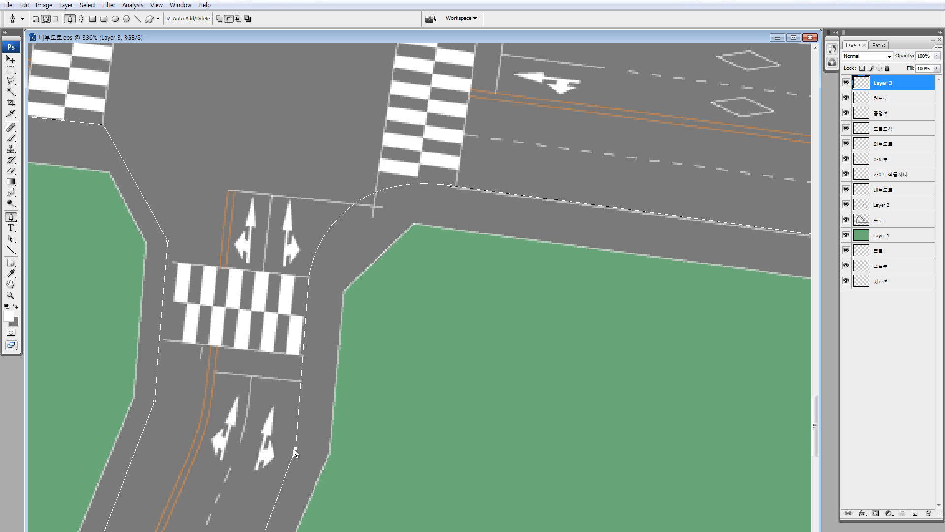
left_click_drag(293, 452, 399, 250)
left_click_drag(305, 438, 300, 430)
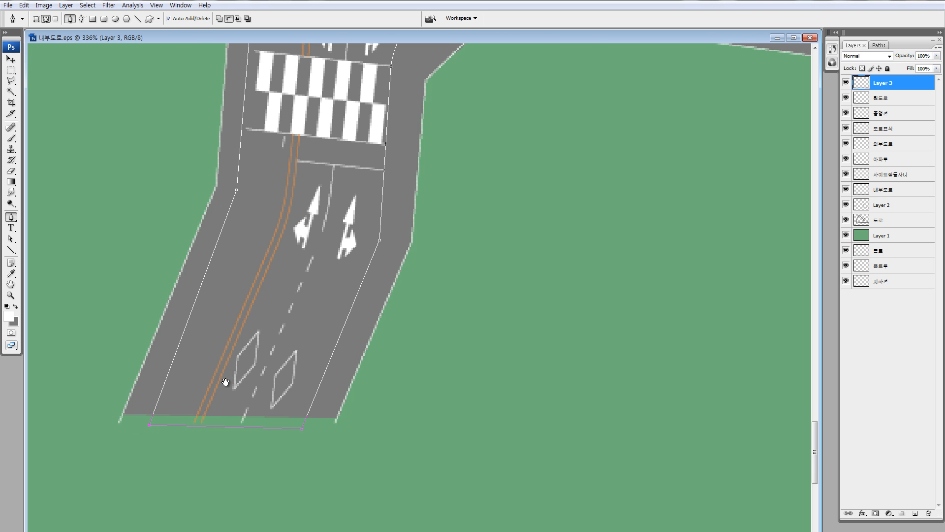
scroll(248, 305, "up", 3)
left_click_drag(250, 280, 256, 277)
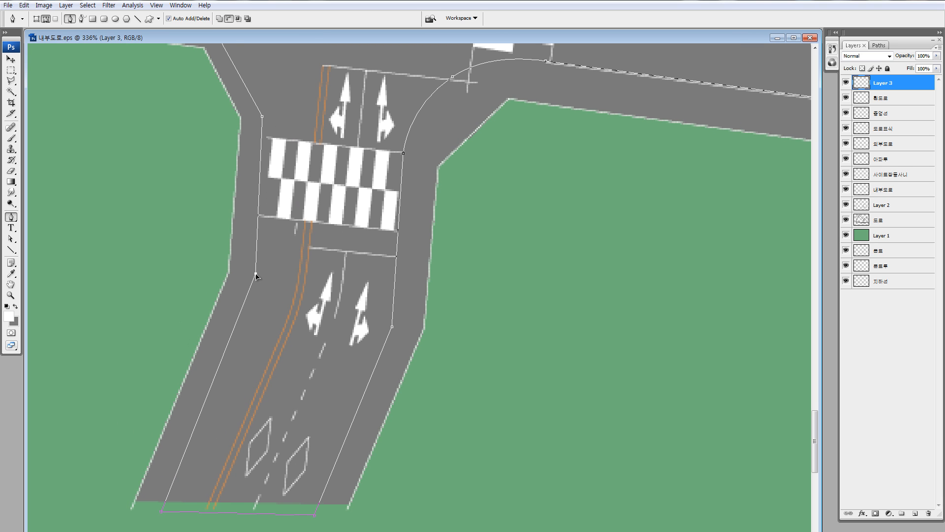
Align the path anchors at both ends of the southwest corner with the crosswalks and adjust the path's west end point.
scroll(300, 224, "up", 5)
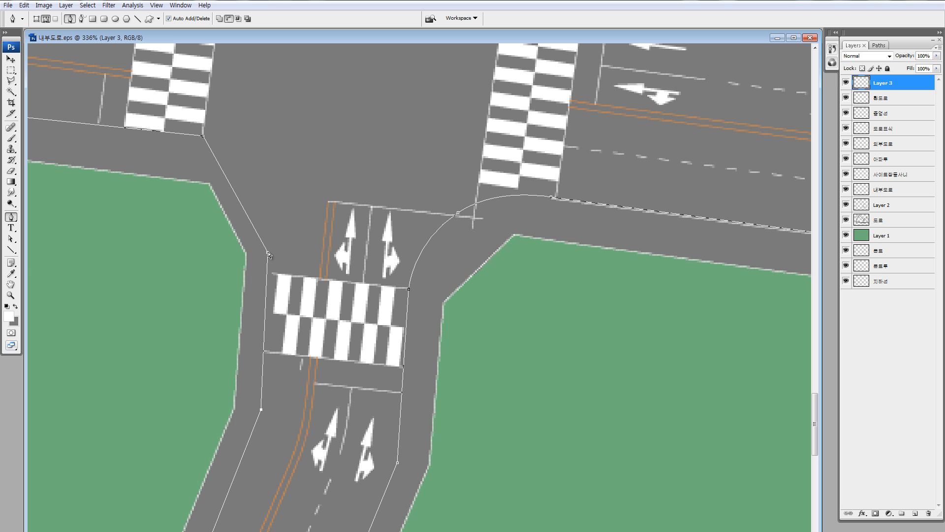
scroll(275, 252, "up", 4)
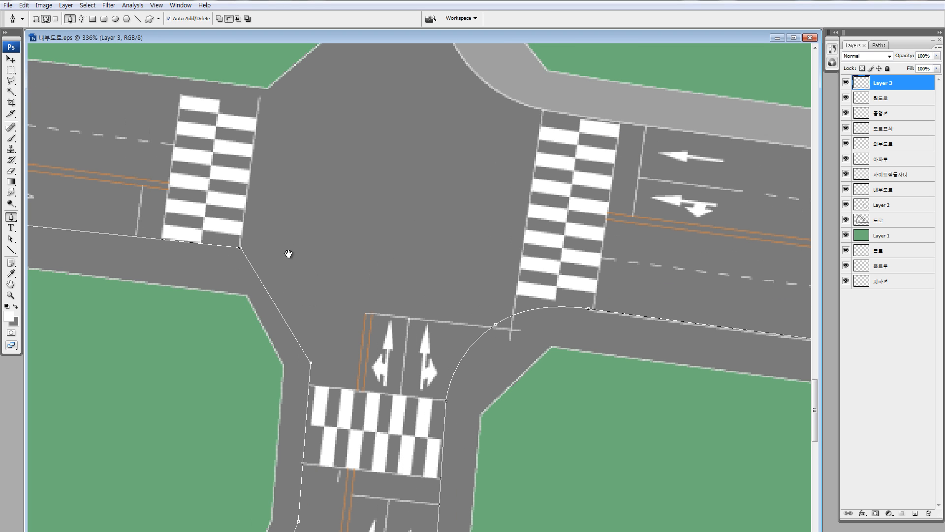
left_click_drag(240, 249, 420, 315)
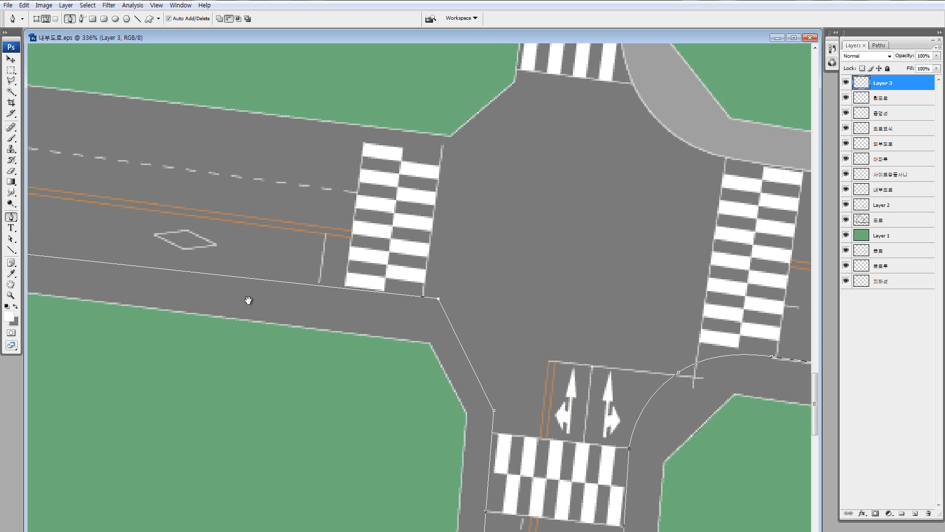
left_click_drag(248, 300, 445, 307)
left_click_drag(156, 258, 153, 246)
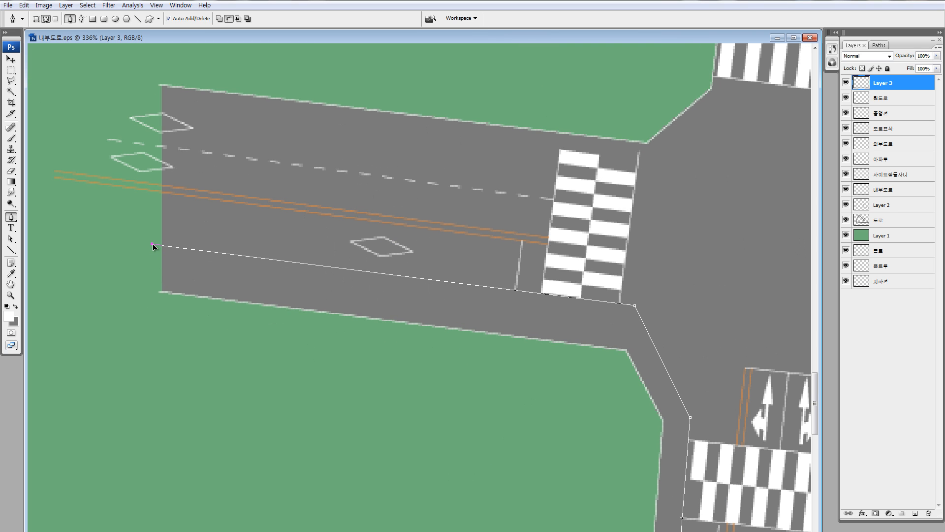
Bend the diagonal segment at the crossroads' southwest corner into a smooth curve and fine-tune its anchor and handles.
left_click_drag(615, 315, 365, 292)
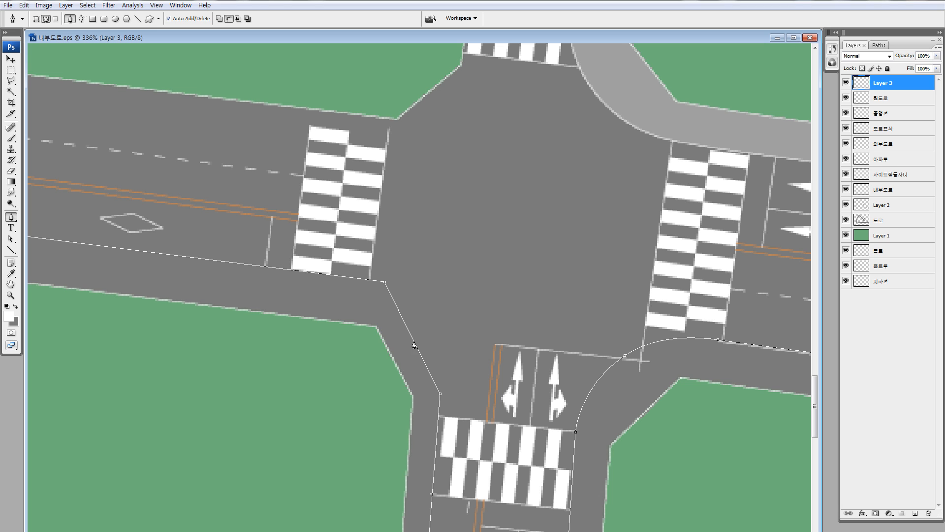
left_click_drag(415, 345, 412, 290)
left_click_drag(475, 324, 403, 298)
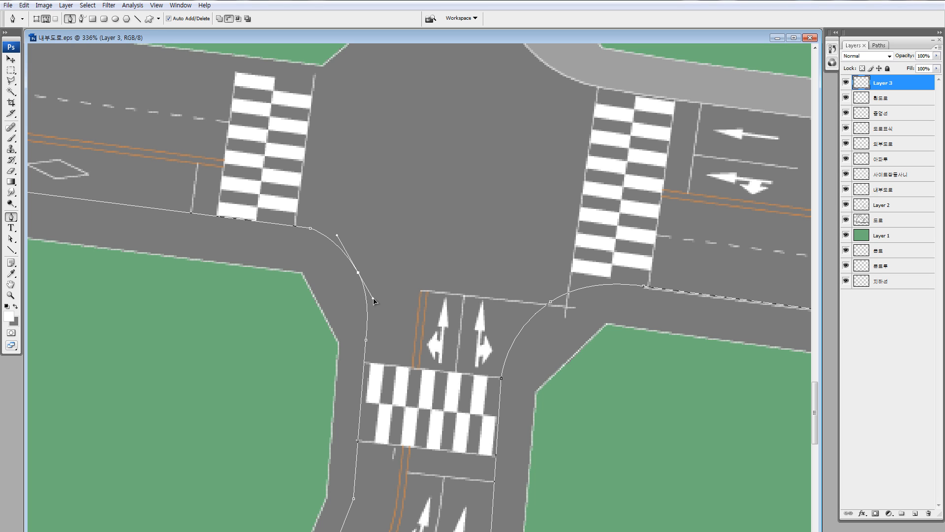
left_click_drag(338, 237, 337, 236)
left_click(413, 269, "ctrl")
left_click(309, 228)
left_click_drag(358, 273, 357, 270)
mouse_move(333, 235)
left_mouse_down()
mouse_move(327, 229)
mouse_move(333, 236)
left_mouse_up()
left_click_drag(373, 295, 373, 296)
left_click(392, 283, "ctrl")
left_click_drag(385, 233, 350, 273)
left_click(403, 268, "ctrl")
Examine the complete sidewalk path along the south roads, from the curved corners out to the whole site plan.
scroll(536, 327, "down", 5)
scroll(537, 327, "right", 2)
key("ctrl+minus")
key("ctrl+minus")
key("ctrl+minus")
key("ctrl+minus")
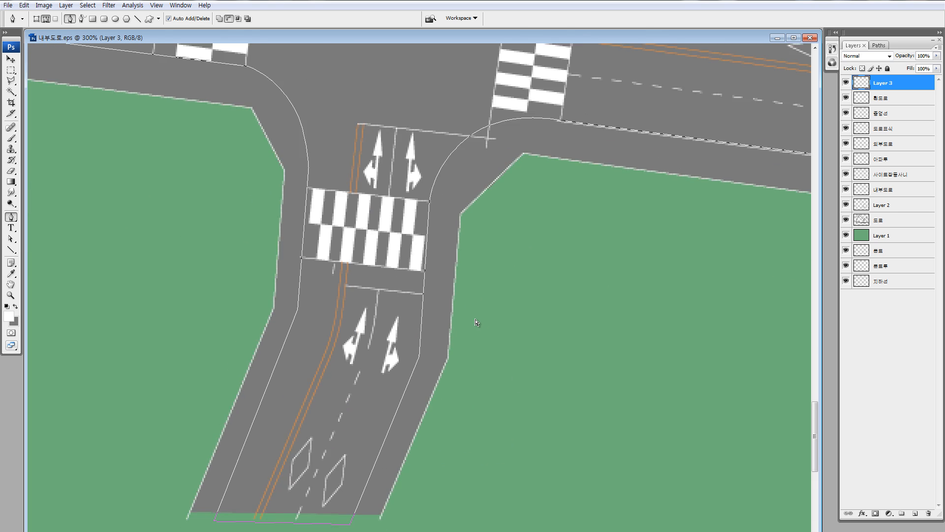
scroll(534, 360, "right", 2)
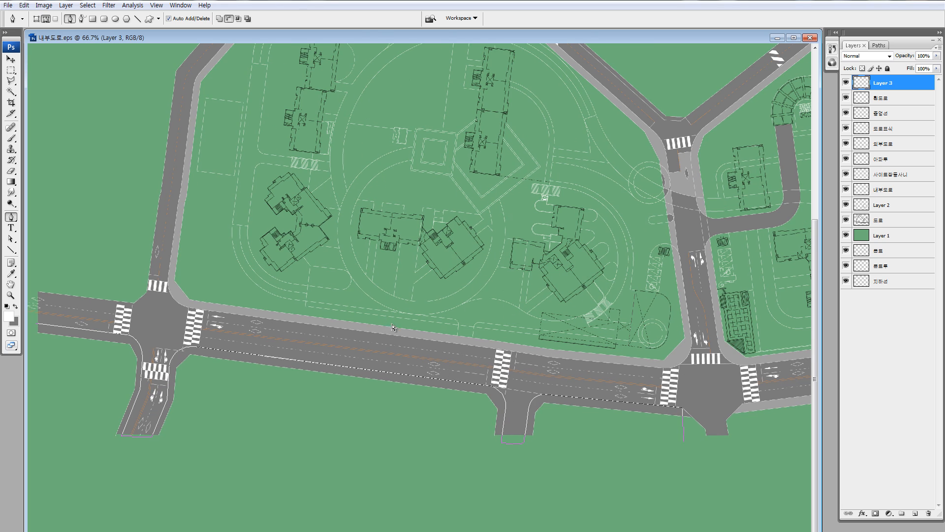
key("ctrl+minus")
key("ctrl+minus")
left_click_drag(589, 313, 74, 521)
Set up the Brush tool with the 1 px hard brush at 100% opacity.
key("b")
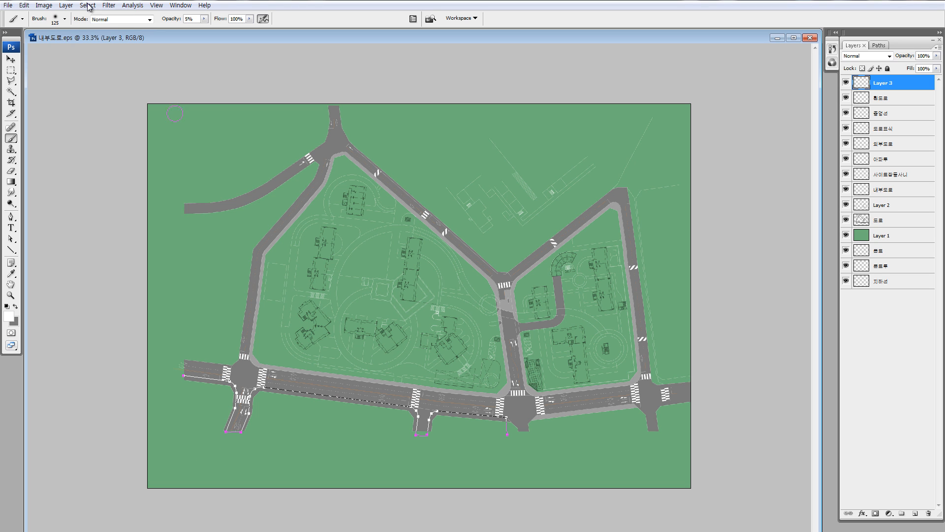
left_click(64, 18)
left_click(18, 102)
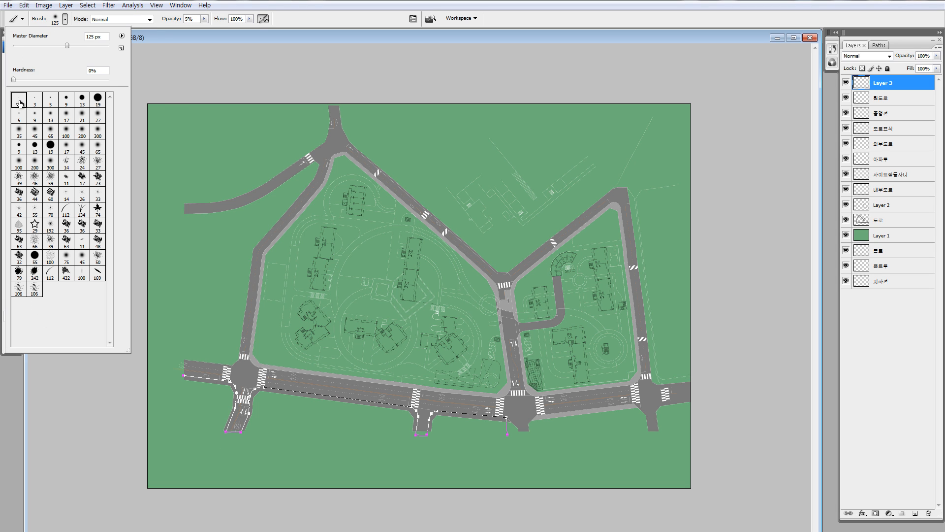
left_click_drag(170, 21, 302, 30)
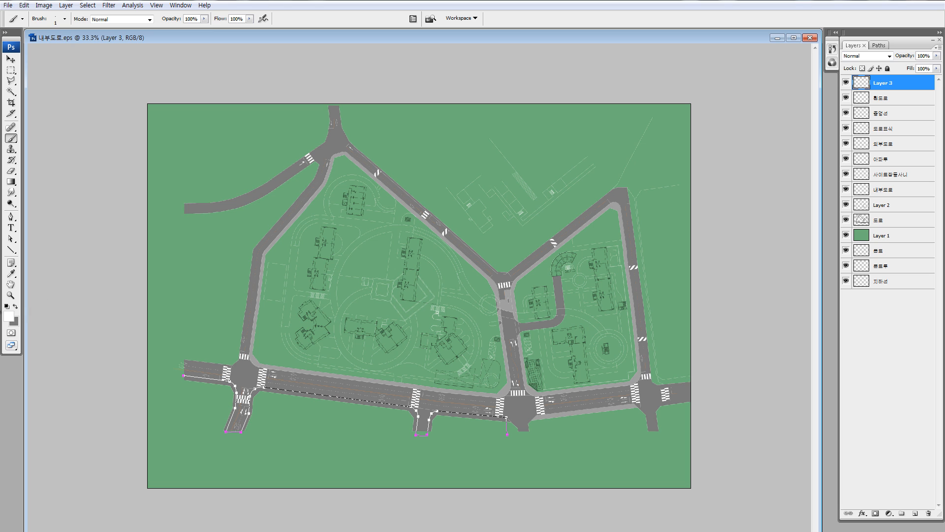
Rename Layer 3 as 추가인도사이다.
left_click(846, 82)
left_click(847, 83)
double_click(862, 83)
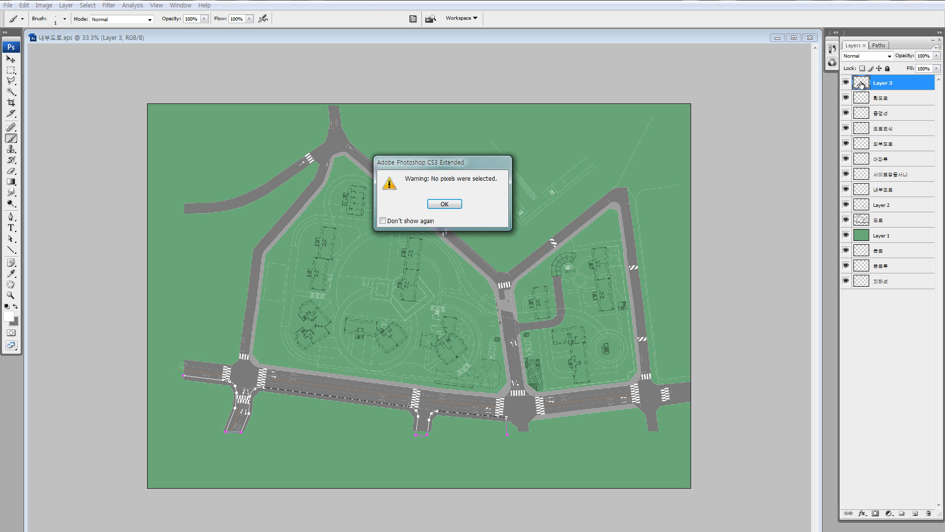
key("Return")
double_click(877, 81)
key("BackSpace")
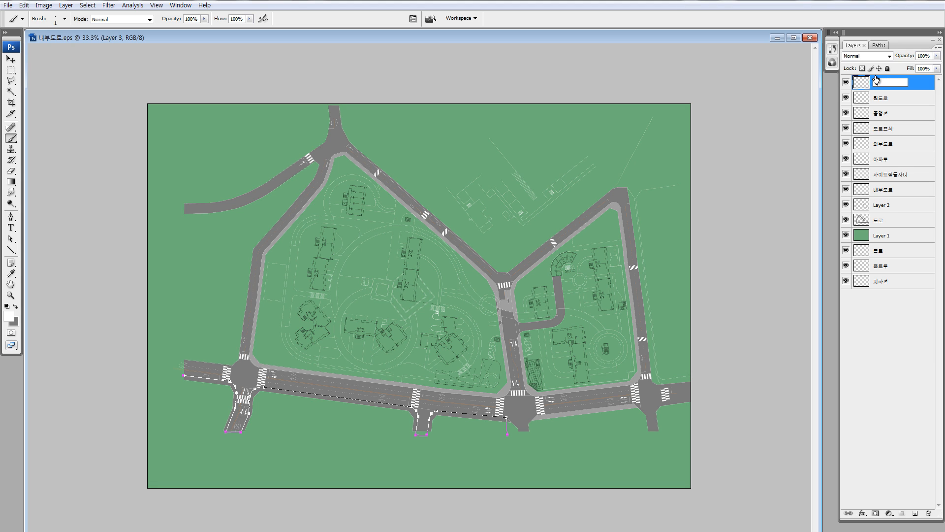
type("추가인도사이다")
key("Return")
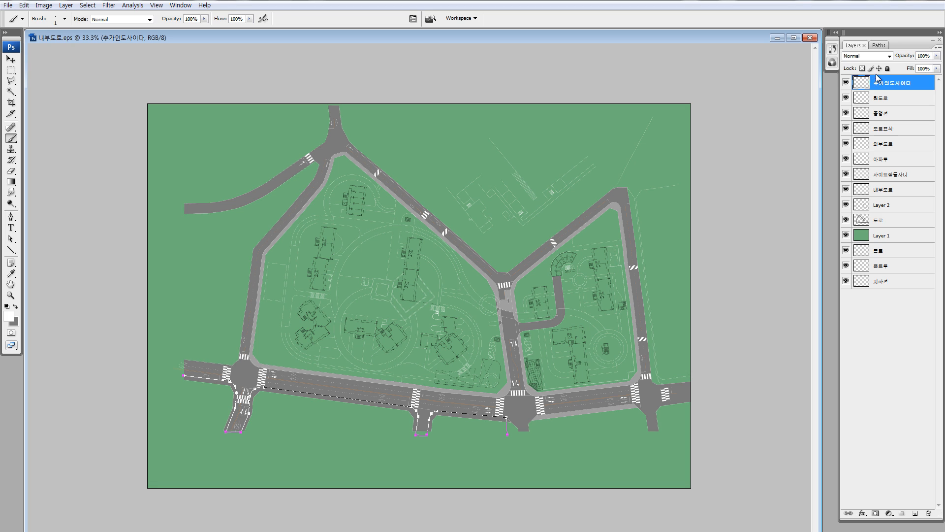
Stroke the work path with the Brush on the 추가인도사이다 layer, with Simulate Pressure off.
left_click(878, 46)
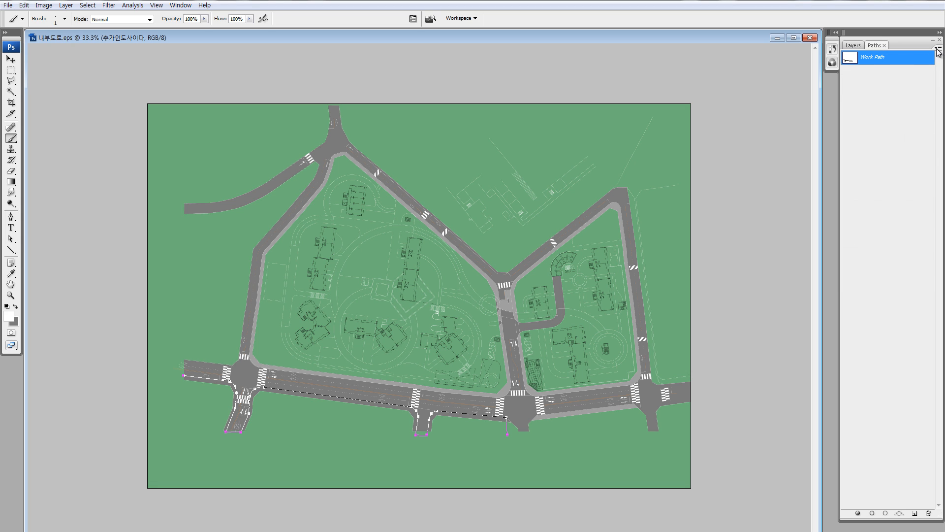
left_click(938, 48)
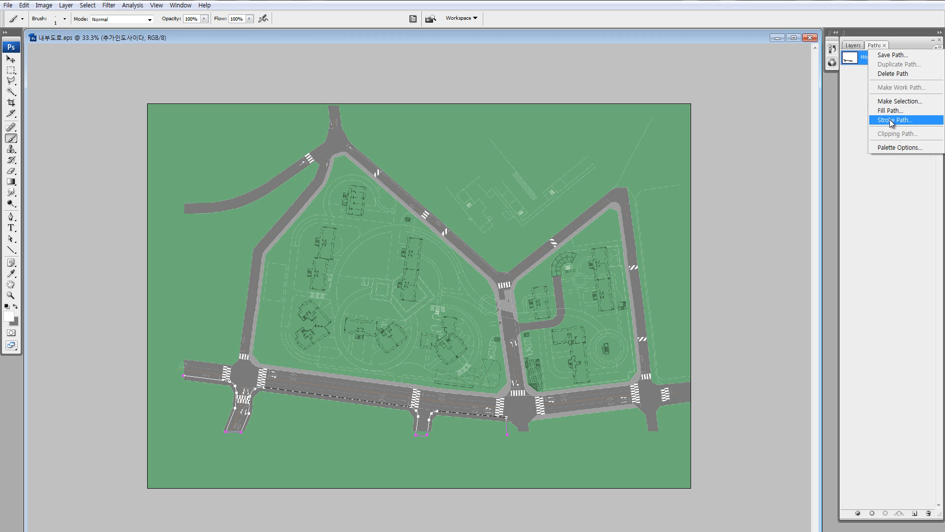
left_click(194, 343)
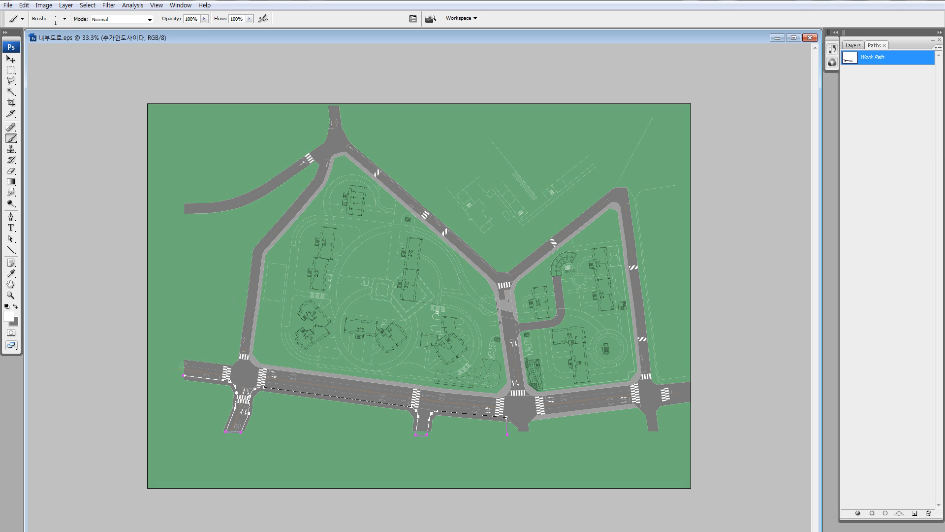
key("p")
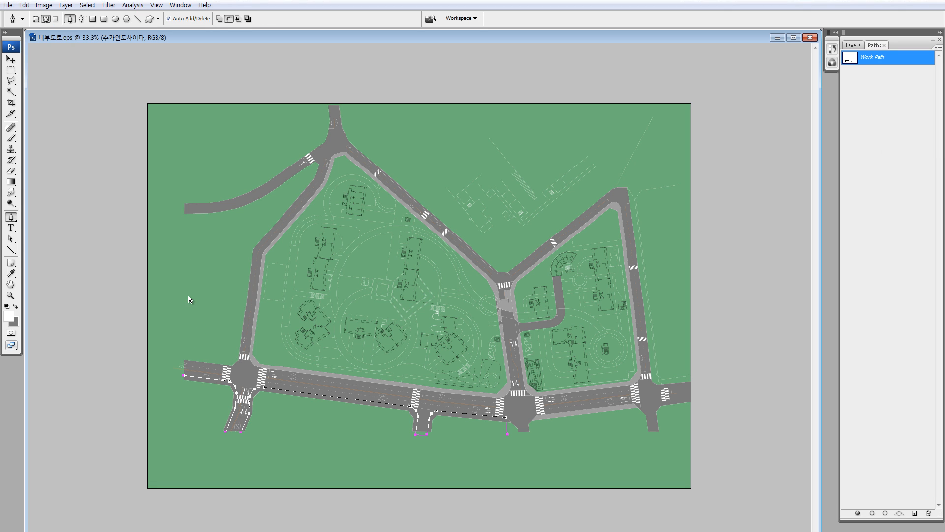
left_click(606, 468)
key("ctrl+z")
left_click(938, 48)
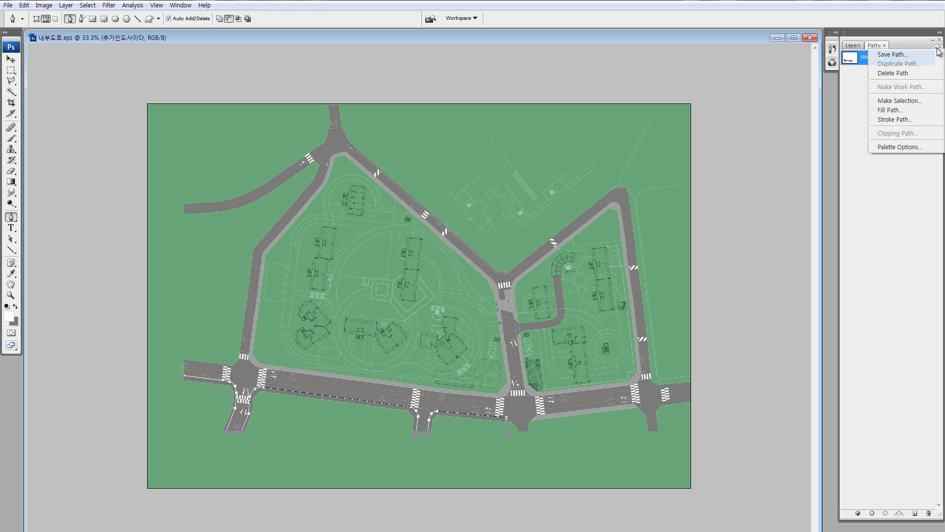
left_click(914, 124)
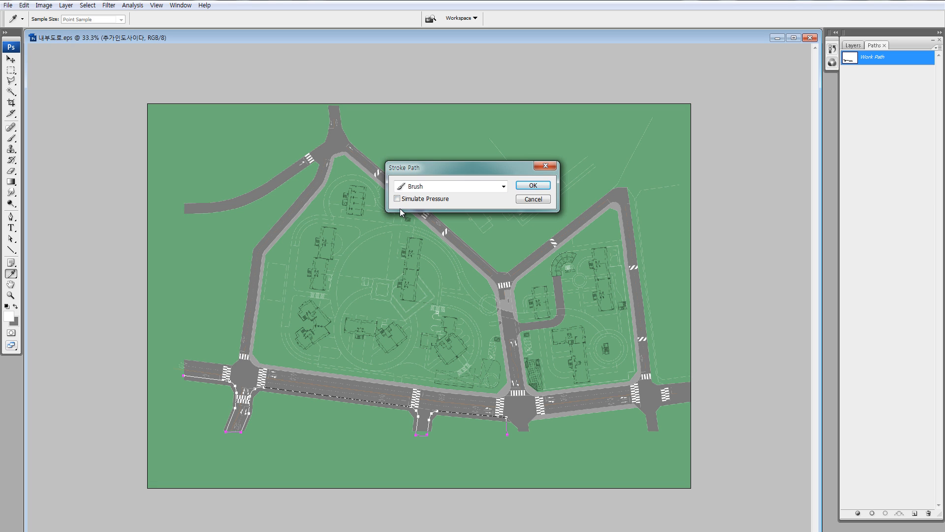
left_click(532, 185)
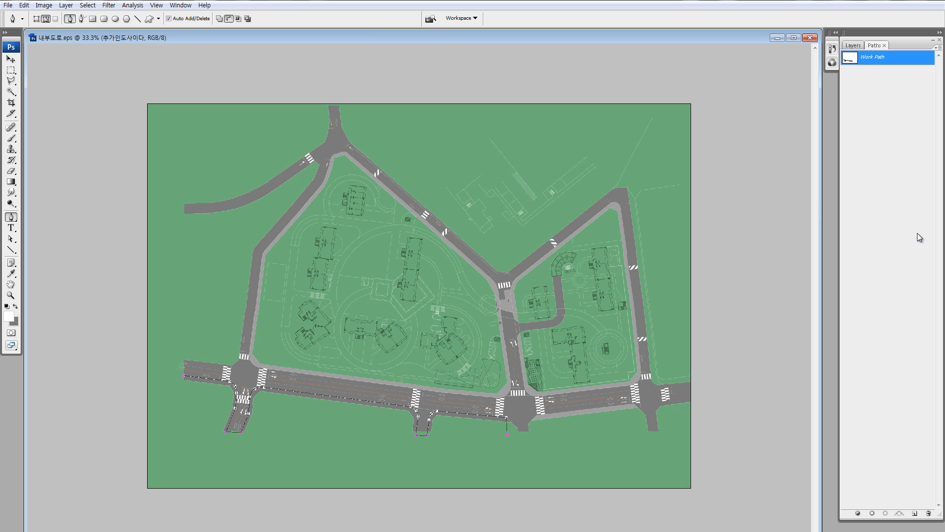
Inspect the stroked sidewalk edges at the southwest intersection by hiding and reshowing the 추가인도사이다 layer.
key("z")
left_click_drag(169, 353, 273, 422)
left_click_drag(571, 347, 393, 275)
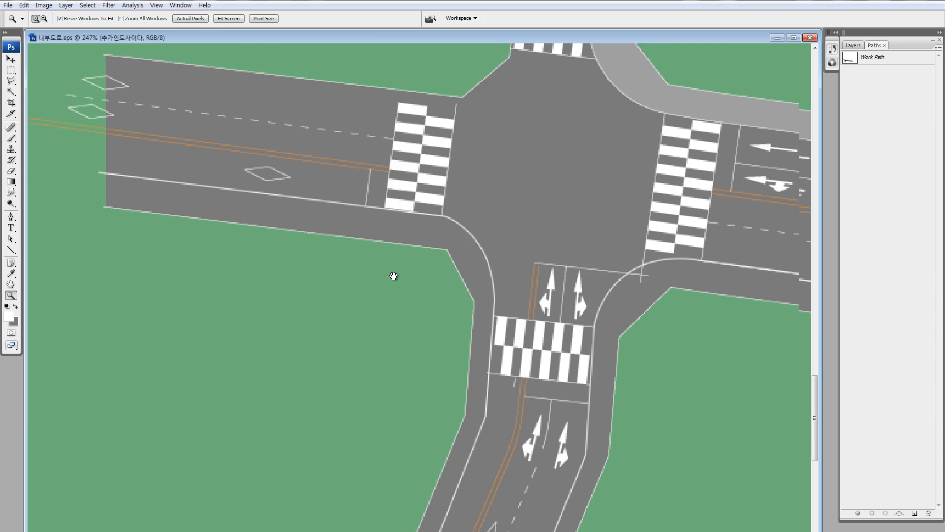
left_click(853, 46)
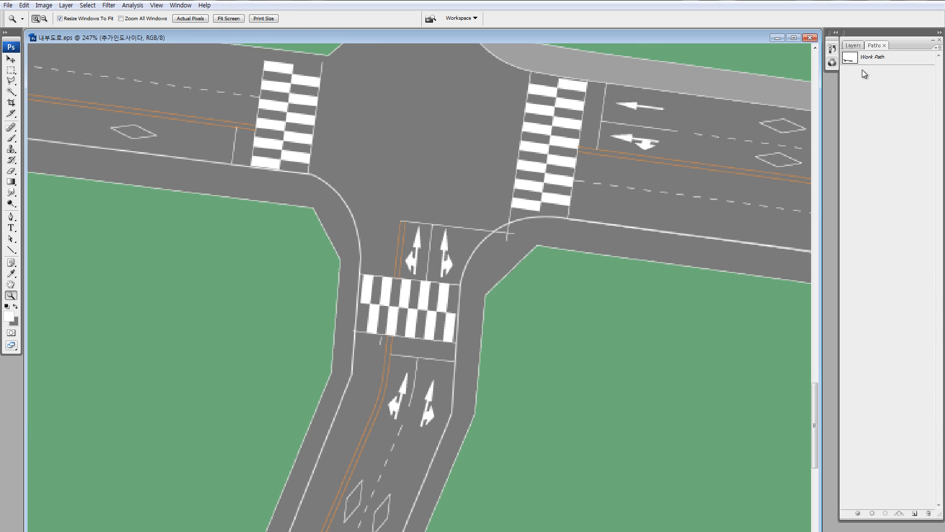
left_click(847, 83)
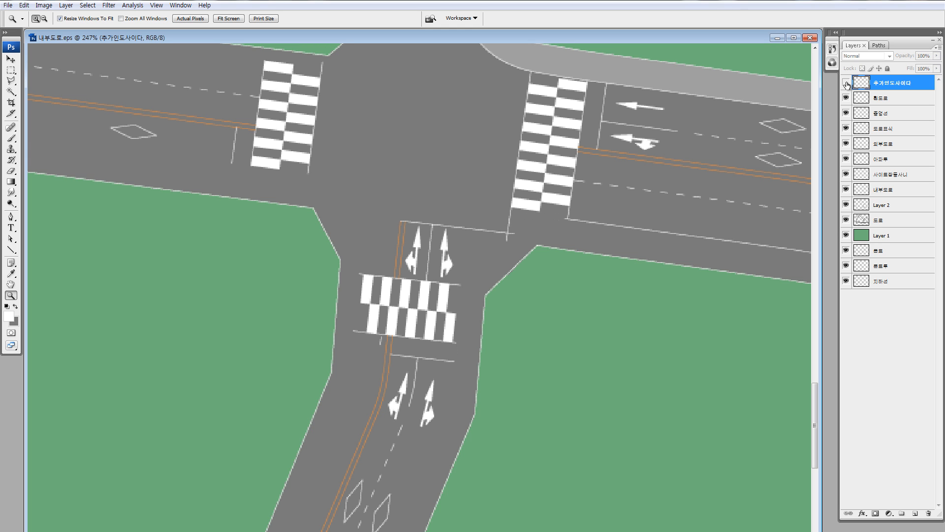
left_click(846, 84)
left_click_drag(503, 181, 829, 249)
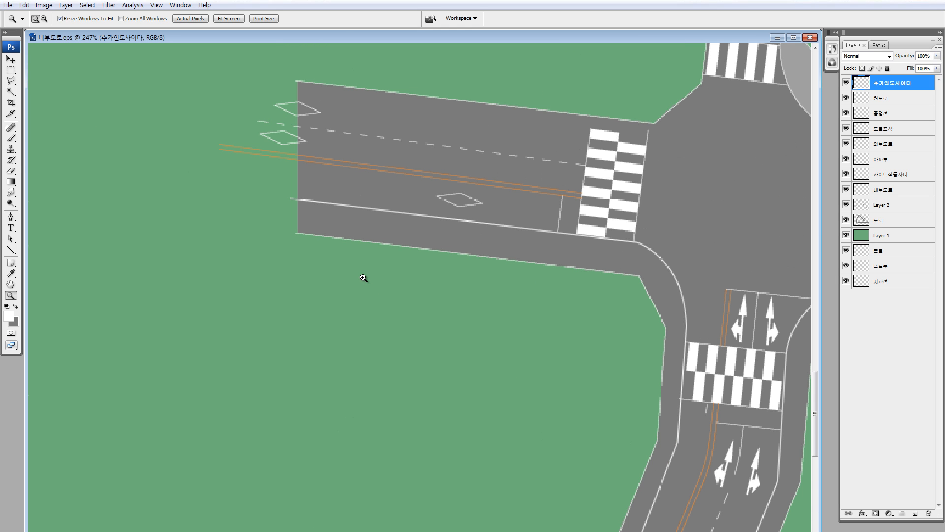
Lasso the stroke that overshoots the end of the southwest branch road and delete it.
key("l")
left_click_drag(565, 531, 342, 280)
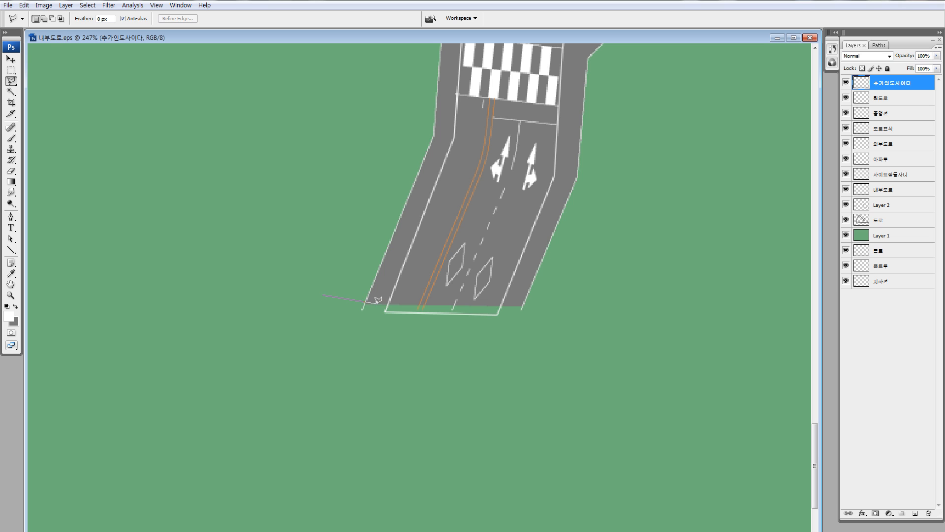
left_click(381, 304)
left_click(568, 307)
left_click(376, 387, "ctrl")
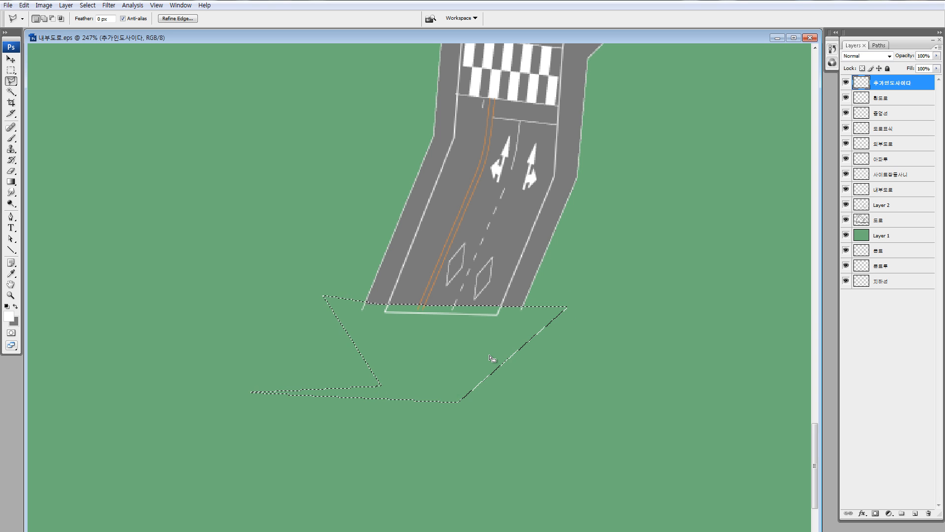
key("Delete")
Erase the stroke overshoot below the end of the middle branch road on the 추가인도사이다 layer.
mouse_move(749, 144)
left_mouse_down()
mouse_move(321, 384)
mouse_move(187, 409)
left_mouse_up()
left_click_drag(782, 309, 508, 331)
left_click_drag(133, 337, 620, 323)
left_click(321, 249)
left_click(359, 360)
mouse_move(813, 397)
left_mouse_down()
mouse_move(424, 386)
mouse_move(5, 340)
left_mouse_up()
double_click(492, 273)
key("Delete")
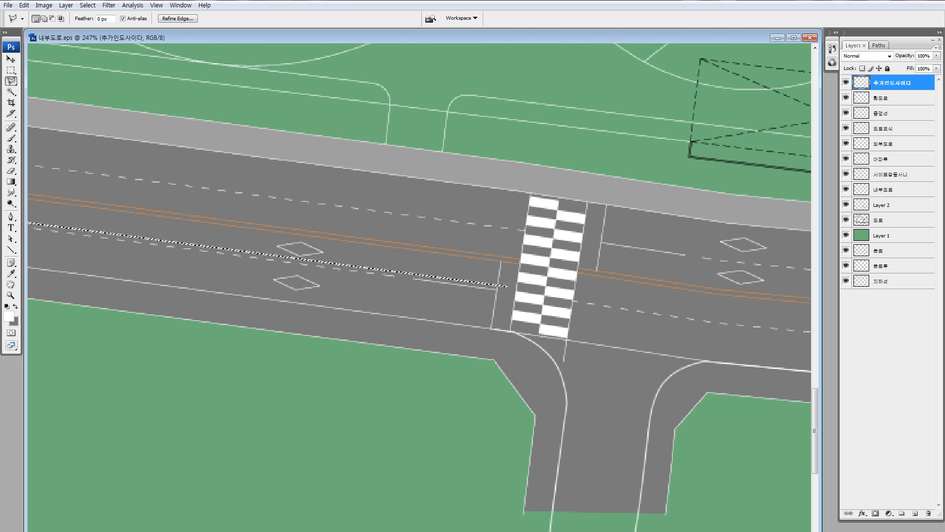
key("ctrl+d")
left_click_drag(577, 304, 426, 235)
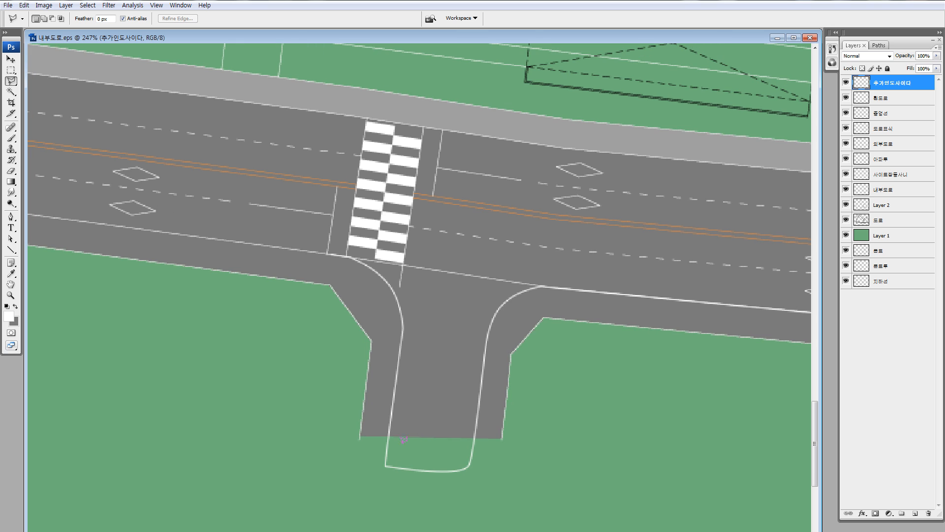
double_click(352, 497)
left_click_drag(502, 461, 597, 483)
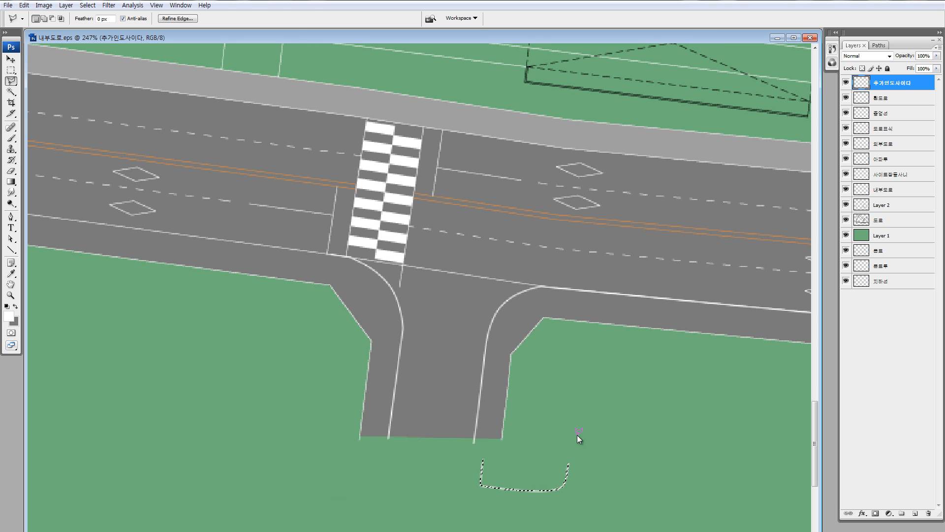
key("Delete")
Examine the sidewalk edges along the south roads, including the 추가인도사이다 layer's outline loaded as a selection.
left_click_drag(607, 419, 463, 355)
left_click_drag(464, 290, 243, 289)
left_click_drag(690, 291, 248, 291)
left_click_drag(714, 275, 227, 276)
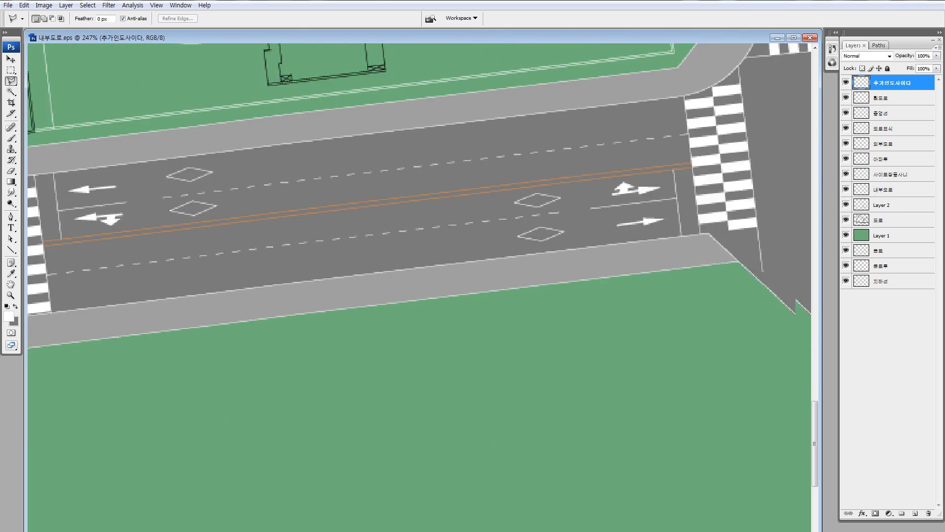
left_click_drag(734, 232, 616, 232)
left_click_drag(270, 300, 739, 300)
left_click_drag(271, 354, 637, 237)
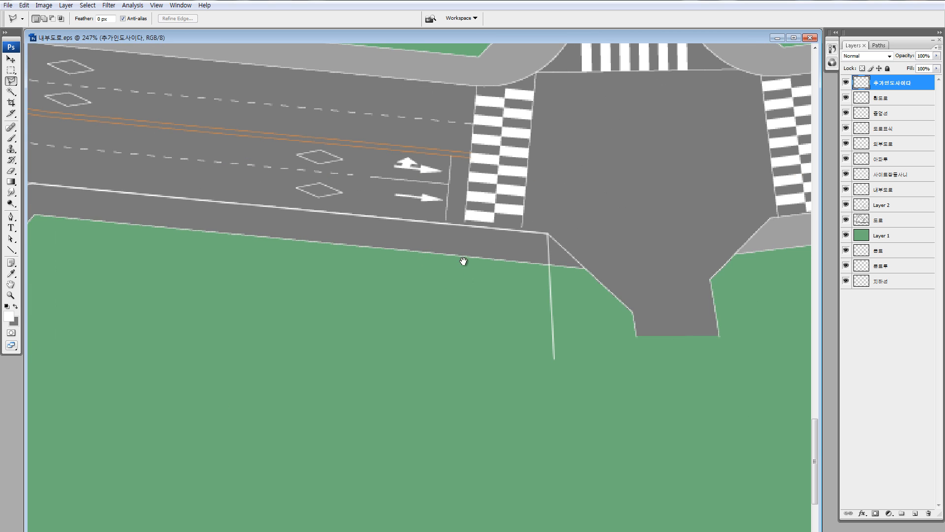
left_click_drag(332, 271, 525, 251)
left_click_drag(623, 137, 749, 133)
left_click(860, 88, "ctrl")
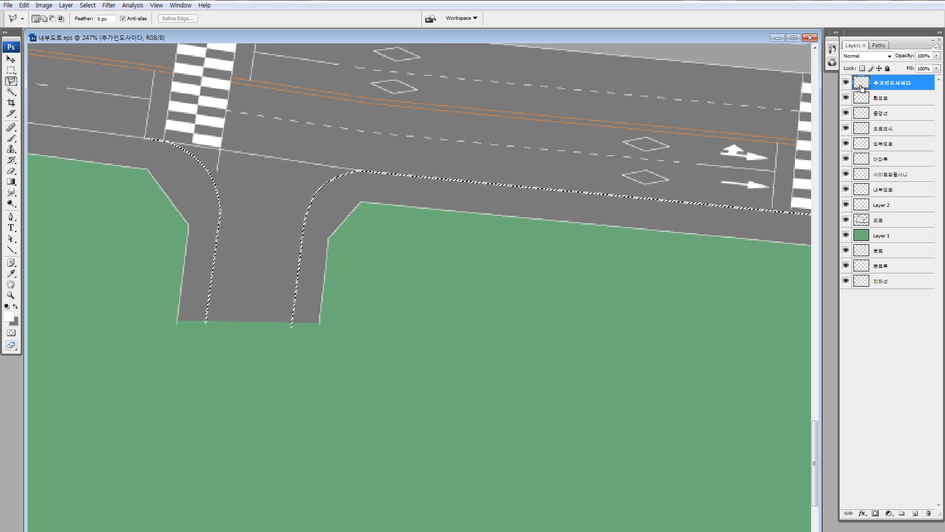
key("ctrl+d")
Select the uncoloured sidewalk strips along the southwestern roads and both branch roads with the Magic Wand, sampling all layers.
key("w")
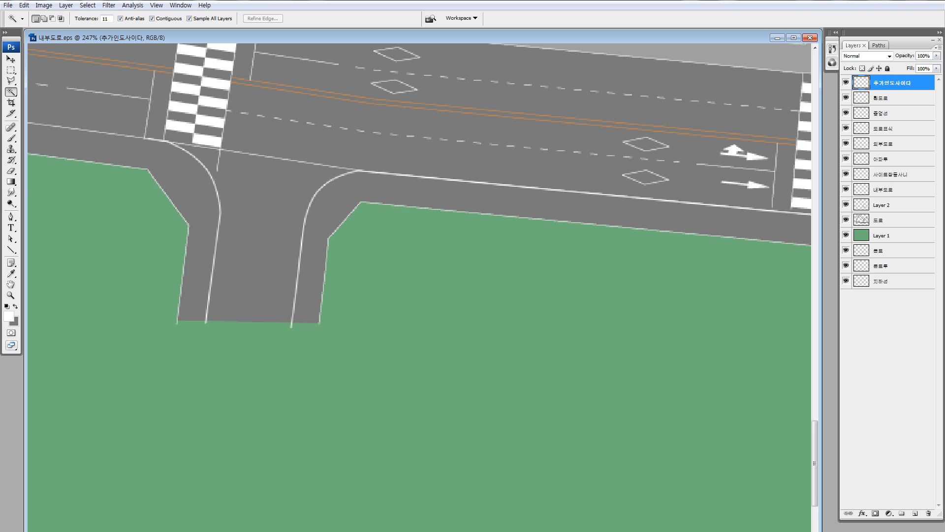
left_click(344, 203)
left_click_drag(345, 209, 497, 267)
left_click(339, 240, "shift")
left_click_drag(412, 219, 744, 232)
left_click_drag(241, 228, 570, 249)
left_click_drag(306, 192, 721, 319)
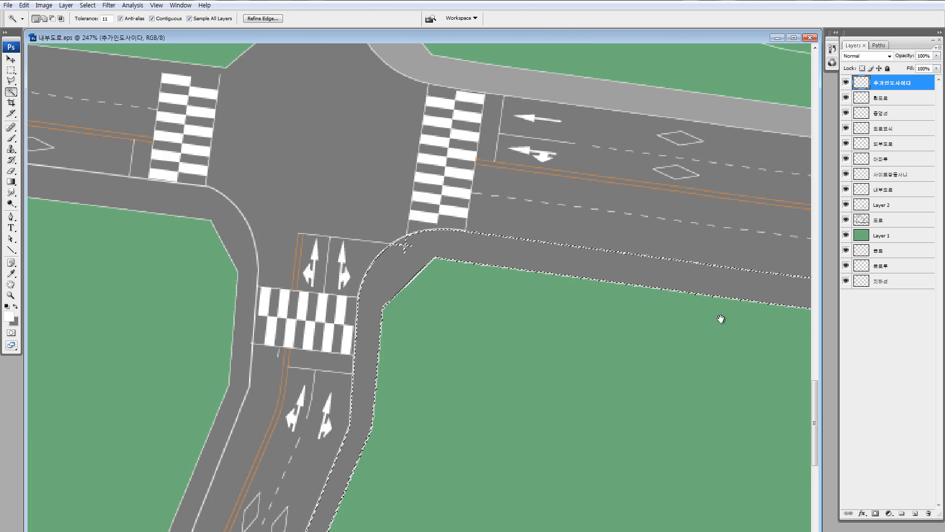
left_click_drag(291, 250, 555, 317)
left_click(502, 305, "shift")
left_click_drag(565, 441, 167, 484)
key("ctrl+minus")
key("ctrl+minus")
key("ctrl+minus")
key("ctrl+minus")
left_click_drag(601, 312, 570, 291)
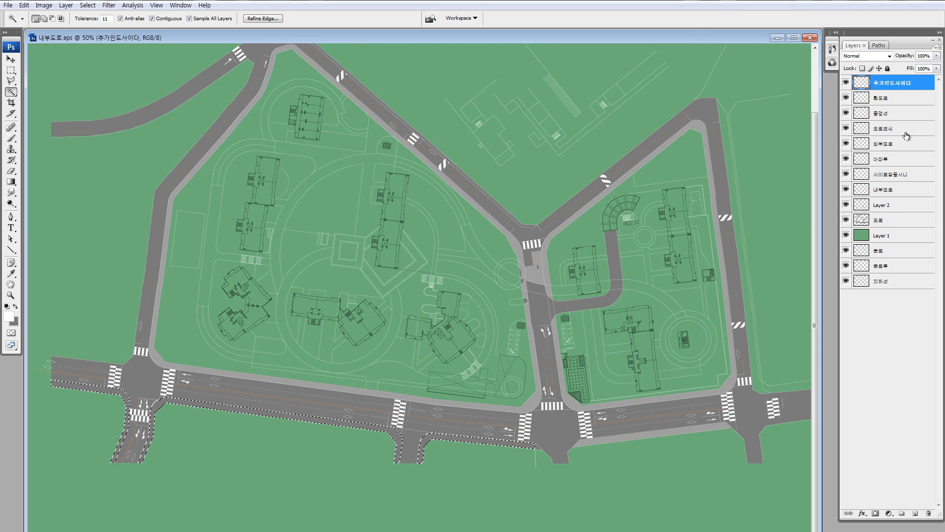
Fill the selected sidewalk strips on Layer 2 with the light grey sampled from an existing sidewalk.
left_click(863, 208)
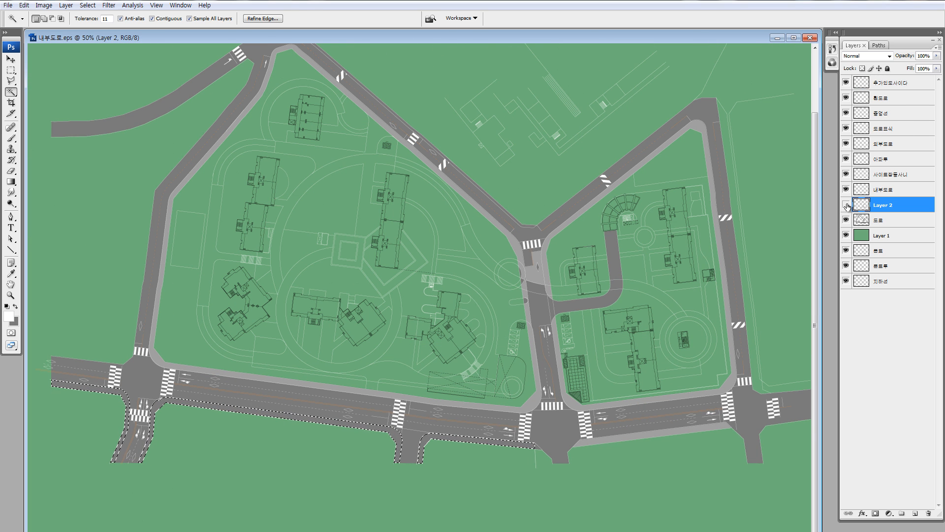
left_click(846, 205)
left_click(846, 205)
key("i")
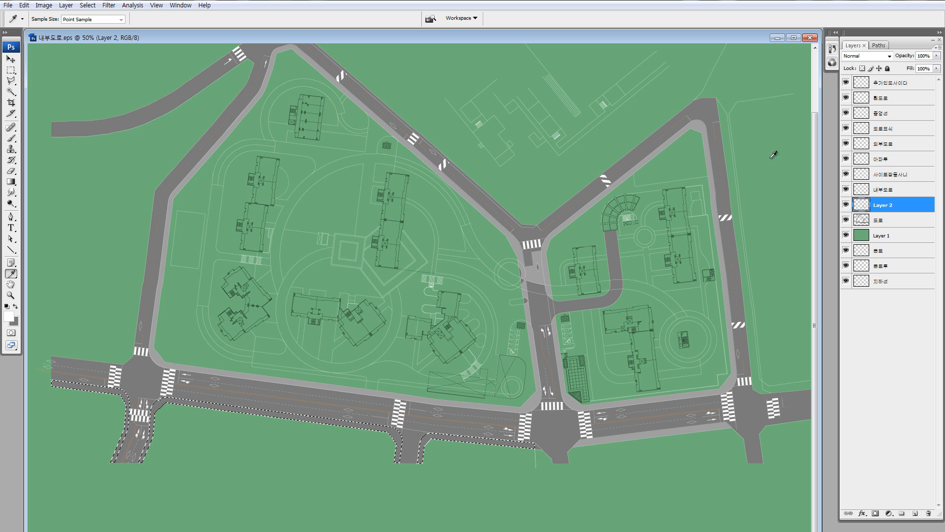
left_click(705, 123)
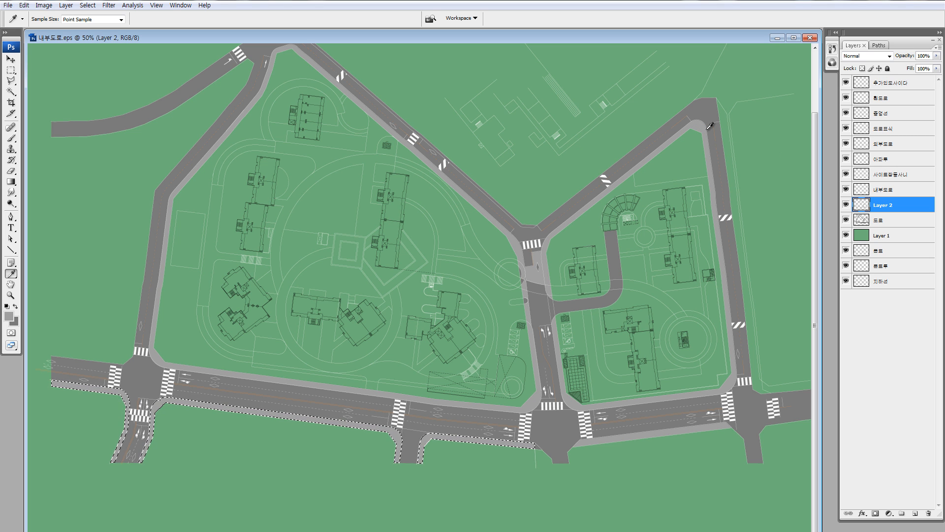
key("ctrl+d")
Lasso the central road's roadway south of the northern crosswalk and delete the light grey covering it on Layer 2.
key("z")
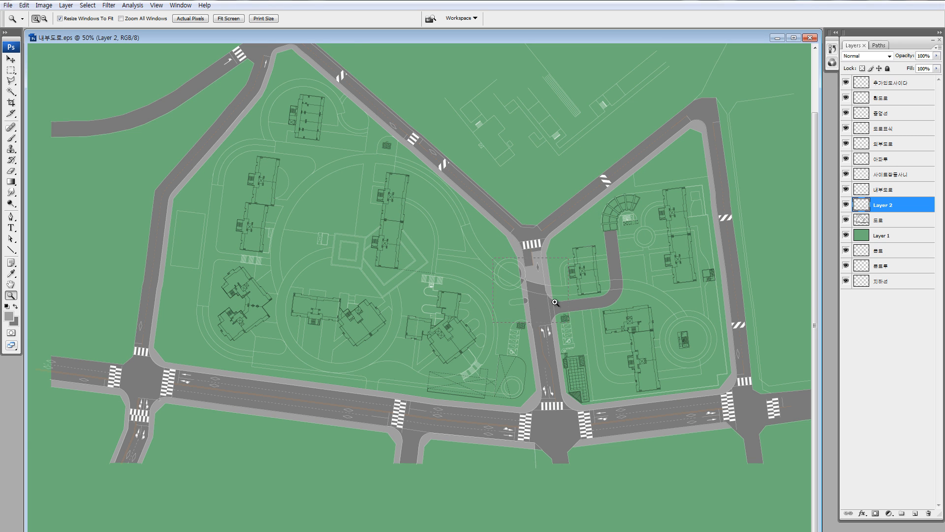
left_click_drag(555, 301, 569, 322)
scroll(506, 331, "up", 3)
key("l")
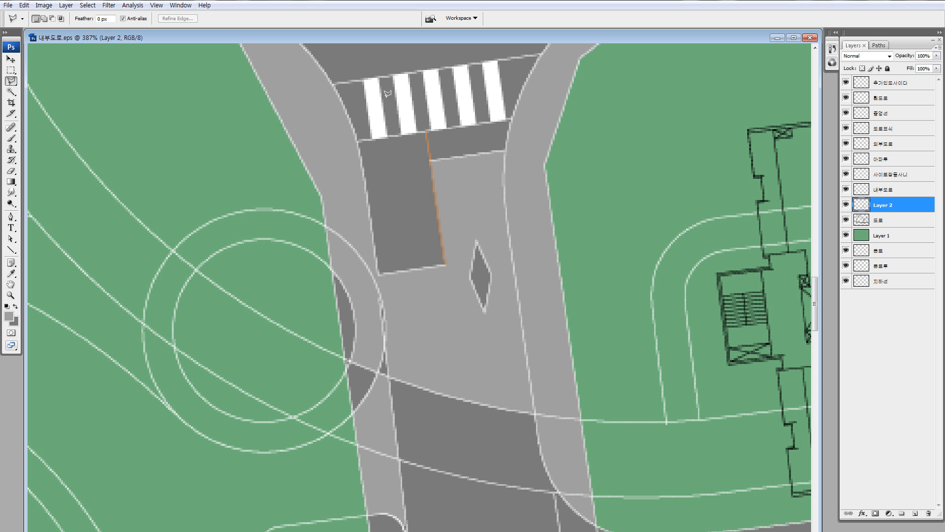
left_click(385, 100)
left_click(364, 165)
scroll(389, 345, "down", 3)
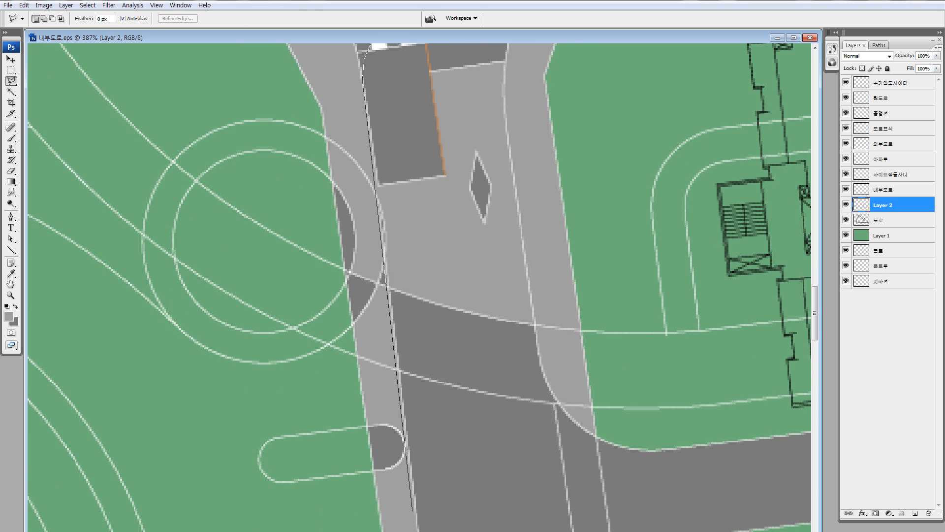
left_click(415, 508)
left_click(593, 490)
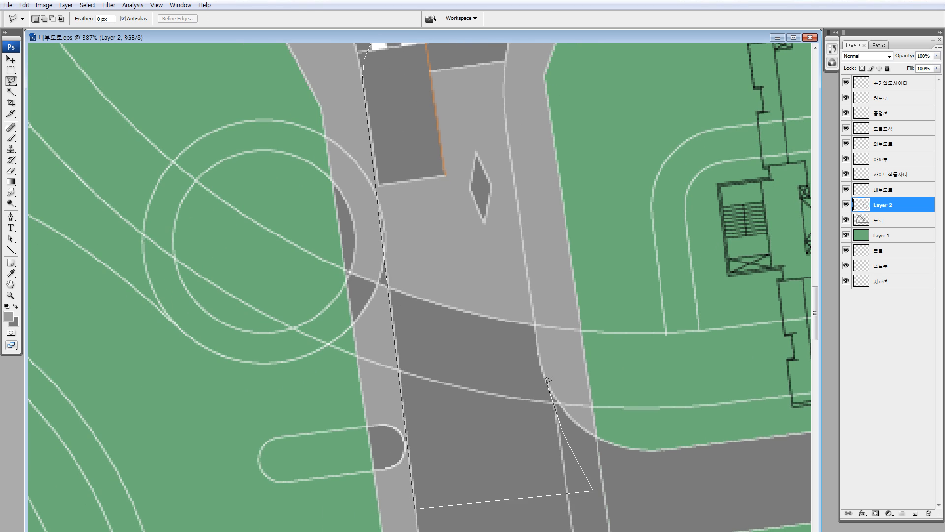
left_click_drag(540, 258, 544, 485)
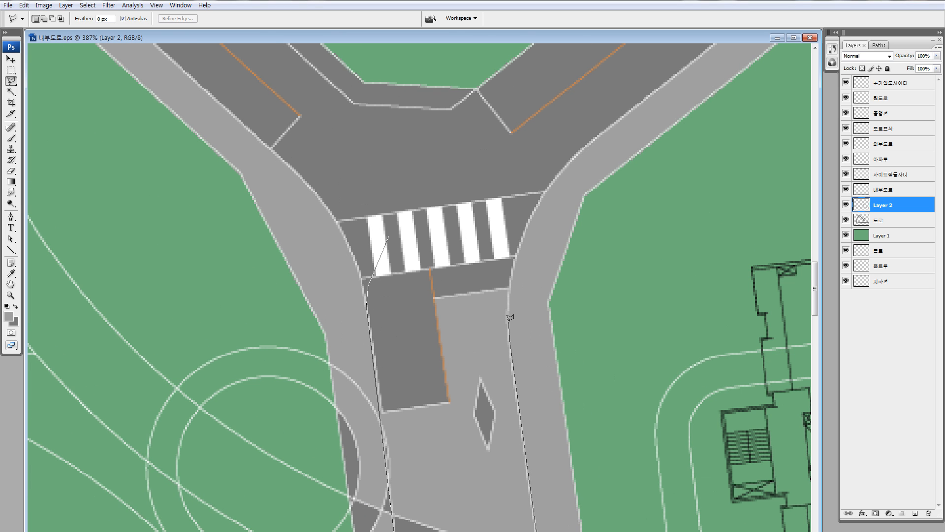
left_click(510, 292)
double_click(503, 221)
key("Delete")
key("ctrl+d")
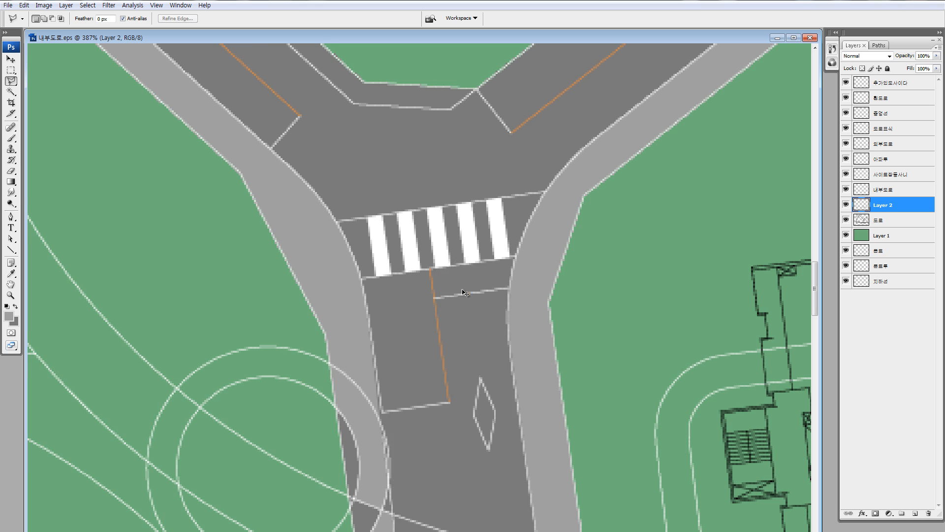
Lasso the central road's western sidewalk beside the circle and fill its gaps with the light grey.
key("ctrl+minus")
key("ctrl+minus")
key("ctrl+minus")
left_click_drag(375, 296, 464, 448)
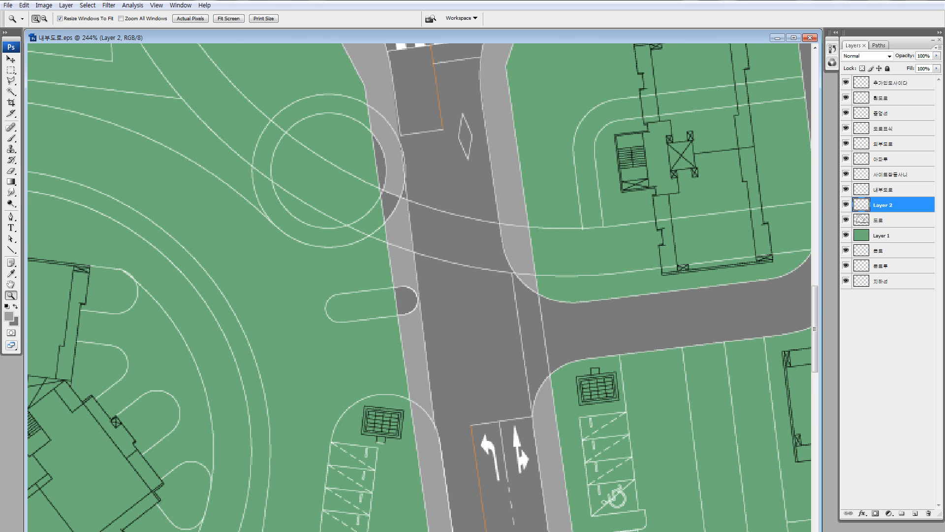
left_click(408, 376)
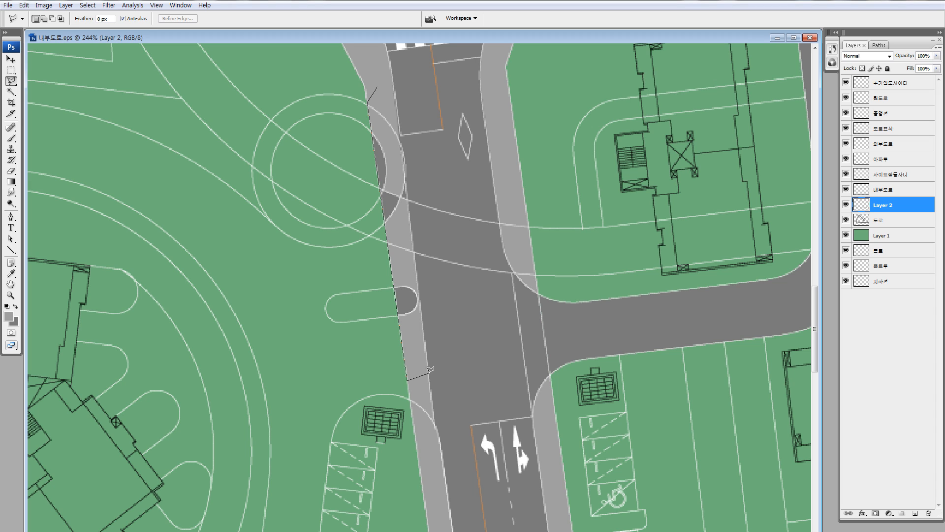
left_click(428, 372)
left_click(378, 64)
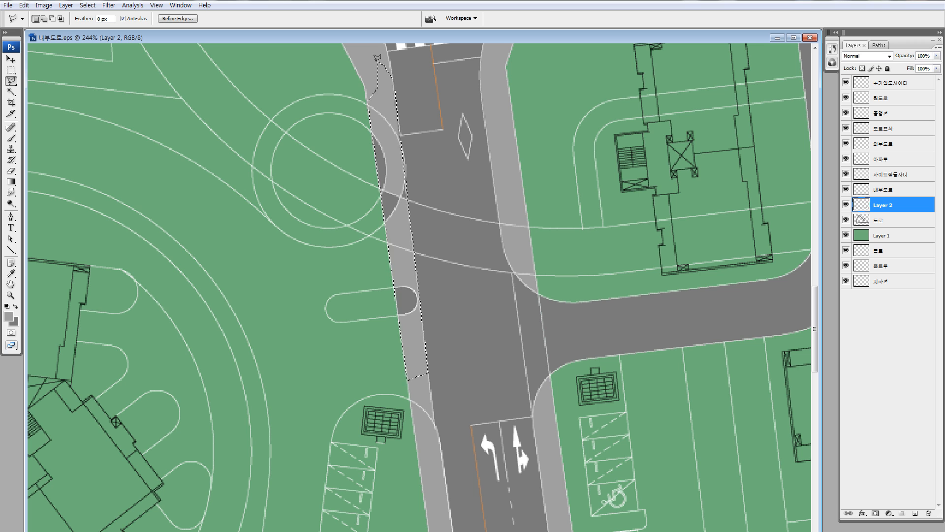
key("ctrl+d")
Fill the uncoloured triangular sidewalk end at the south-central intersection's southwest corner with the light grey.
key("ctrl+minus")
key("ctrl+minus")
key("ctrl+minus")
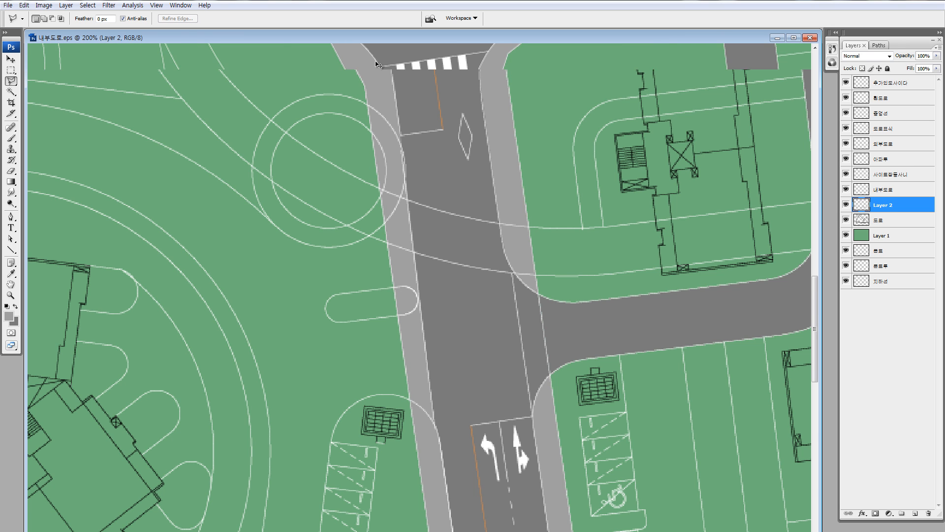
key("ctrl+minus")
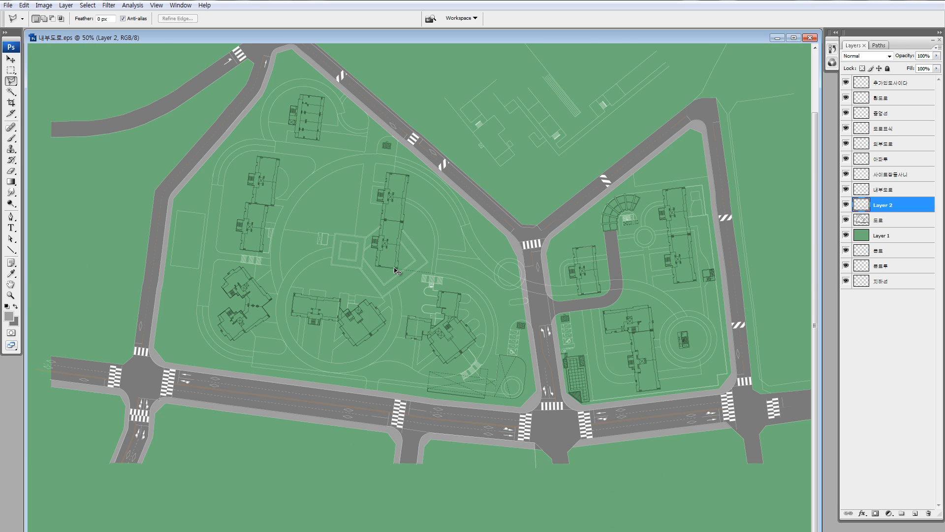
key("ctrl+space")
left_click_drag(497, 428, 567, 470)
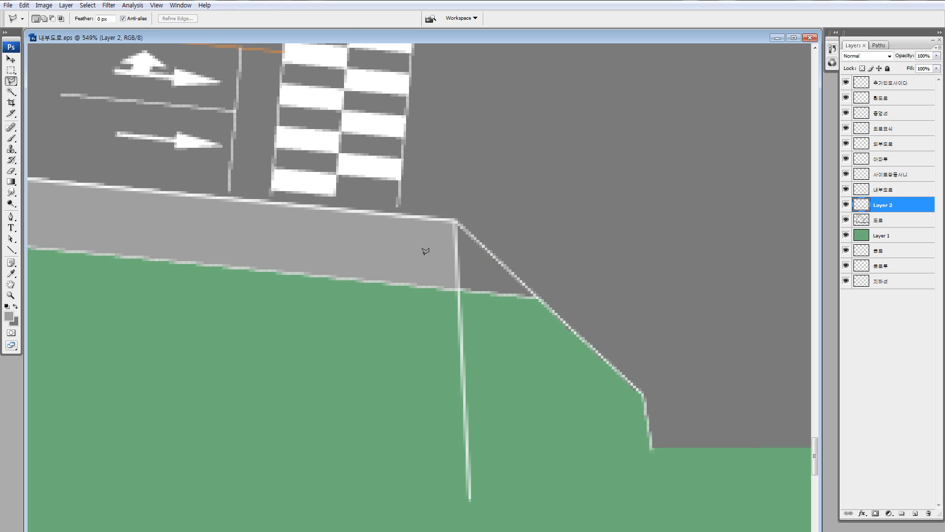
left_click(454, 221)
left_click(535, 296)
left_click(448, 290)
double_click(409, 249)
key("alt+BackSpace")
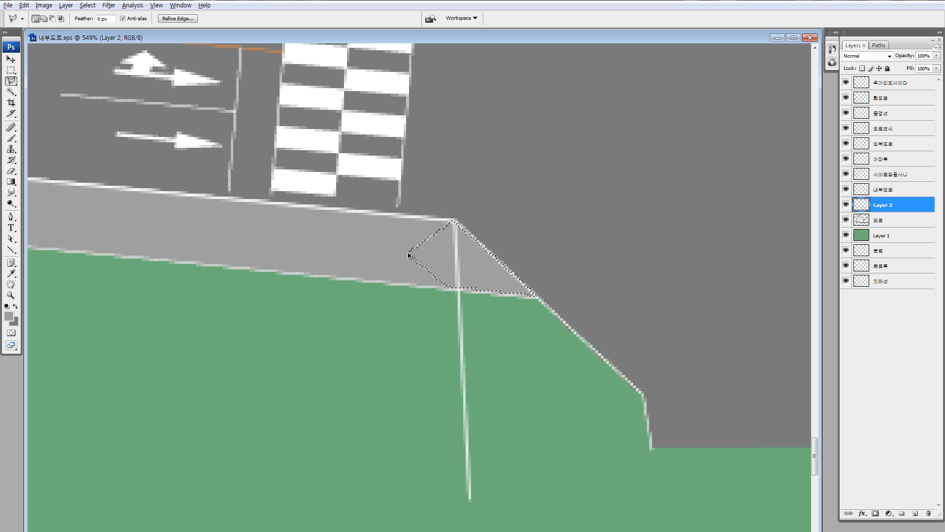
key("ctrl+d")
Review the coloured sidewalks across the whole site plan and at the southeast intersection.
key("ctrl+minus")
key("ctrl+minus")
key("ctrl+minus")
key("ctrl+minus")
key("ctrl+minus")
key("ctrl+minus")
key("ctrl+minus")
key("ctrl+minus")
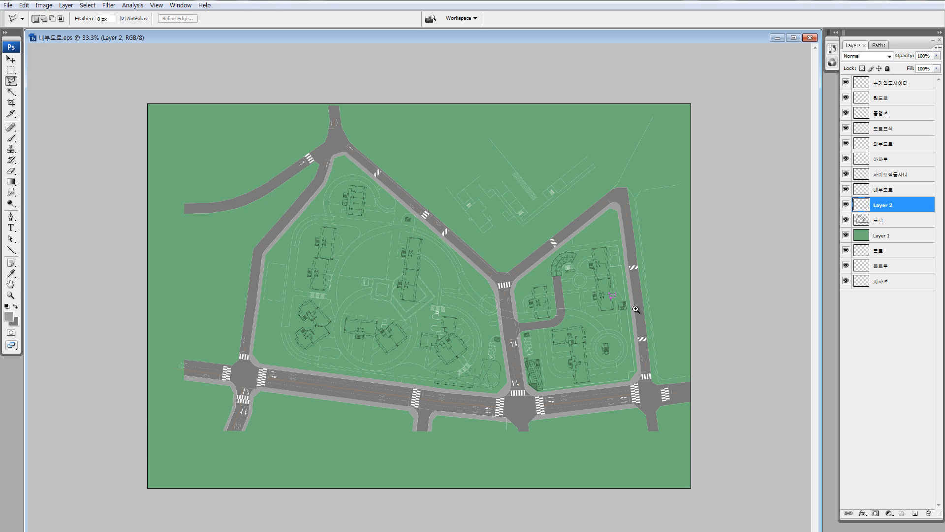
key("z")
left_click_drag(639, 362, 687, 443)
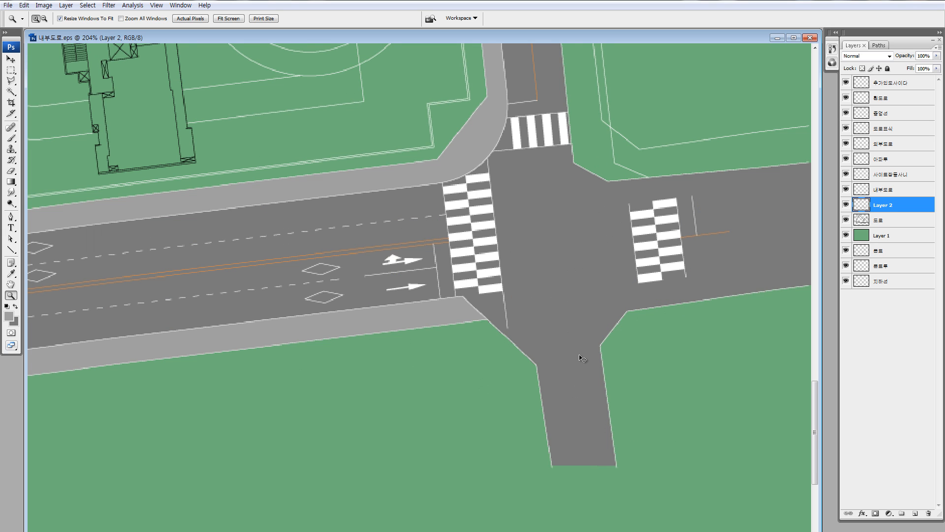
key("ctrl+minus")
key("ctrl+minus")
key("ctrl+minus")
key("ctrl+minus")
key("ctrl+minus")
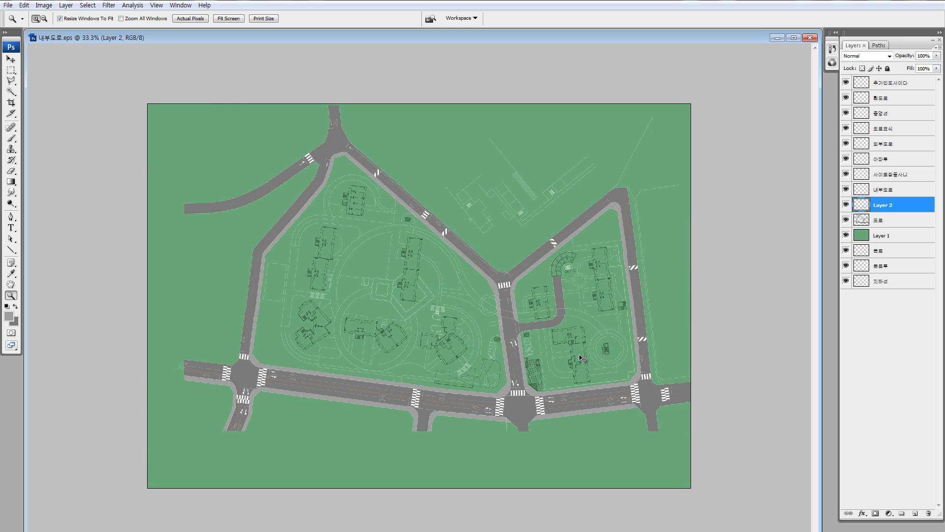
key("ctrl+minus")
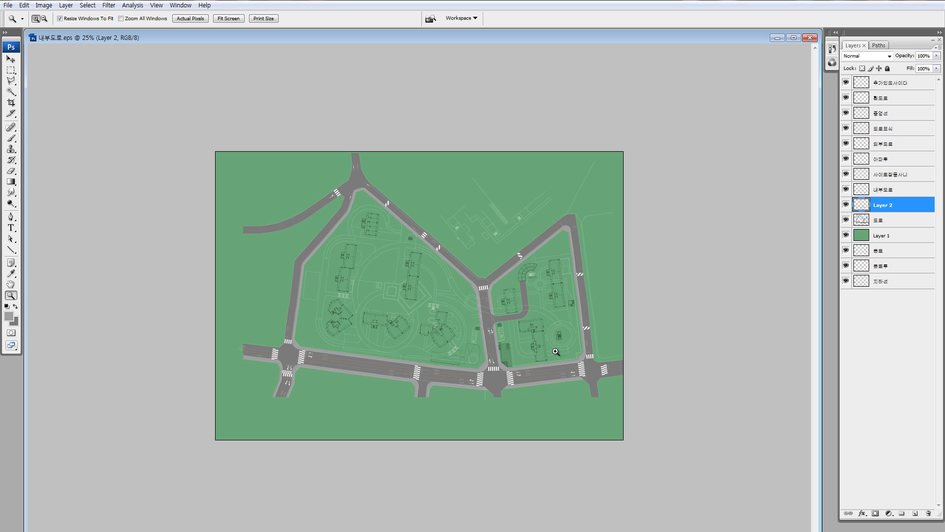
Recolour the green background on Layer 1 to khaki using Hue/Saturation with Hue -86 and Saturation -46.
left_click(861, 236)
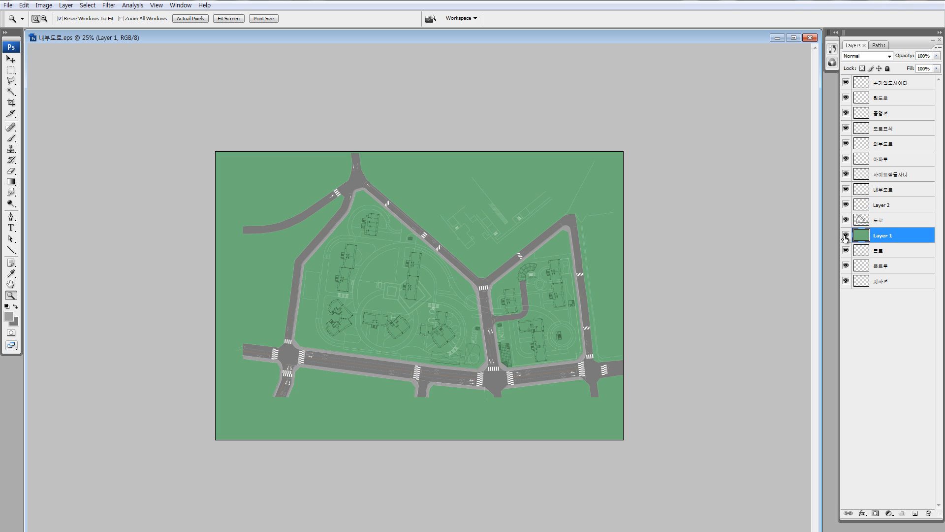
key("ctrl+u")
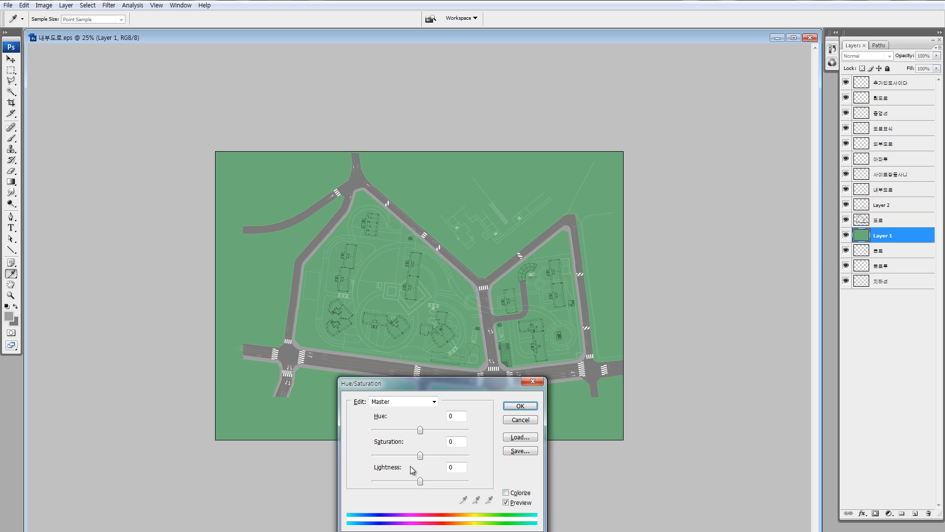
left_click(406, 456)
left_click_drag(420, 429, 386, 427)
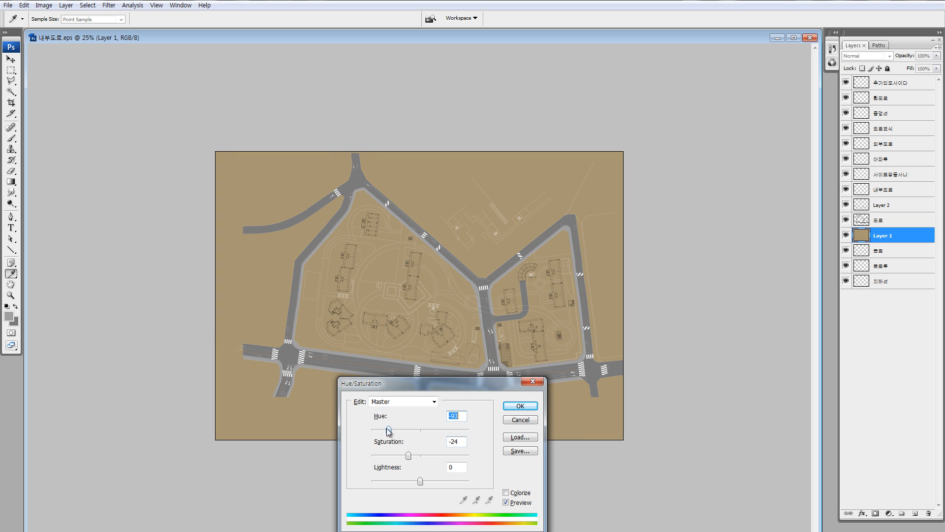
left_click(395, 456)
left_click(399, 430)
left_click_drag(399, 429, 391, 429)
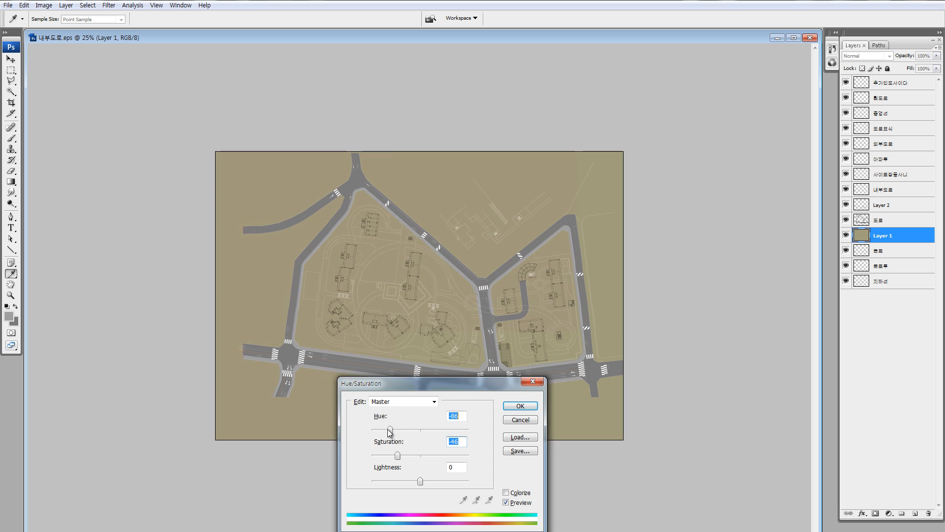
left_click(520, 406)
Pick the apartment outline layer from a building's linework and move it to the top of the layer stack.
key("z")
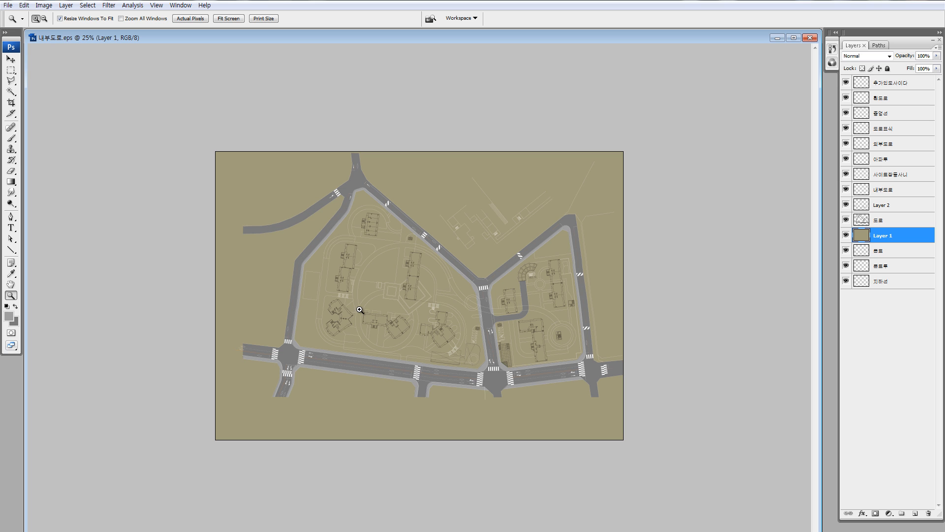
left_click_drag(463, 385, 454, 387)
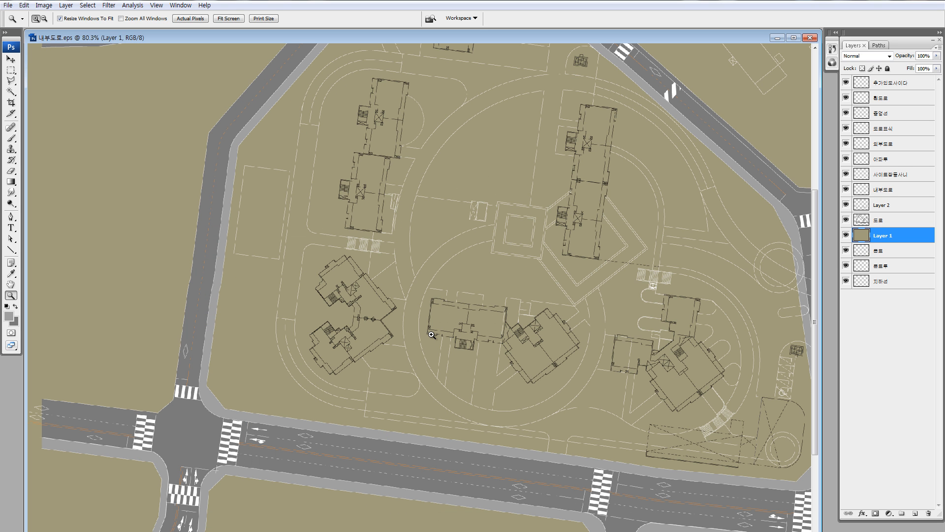
left_click_drag(307, 253, 403, 372)
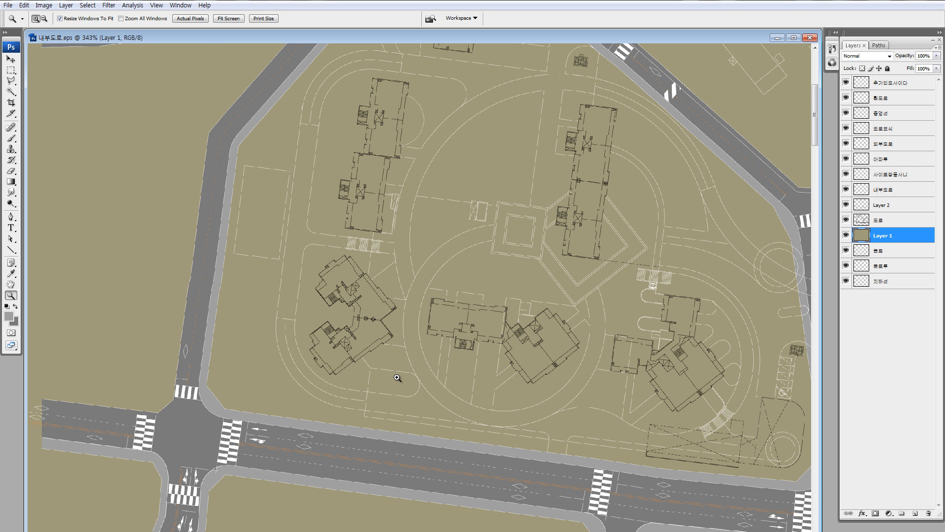
key("v")
left_click(403, 361, "ctrl")
key("ctrl+minus")
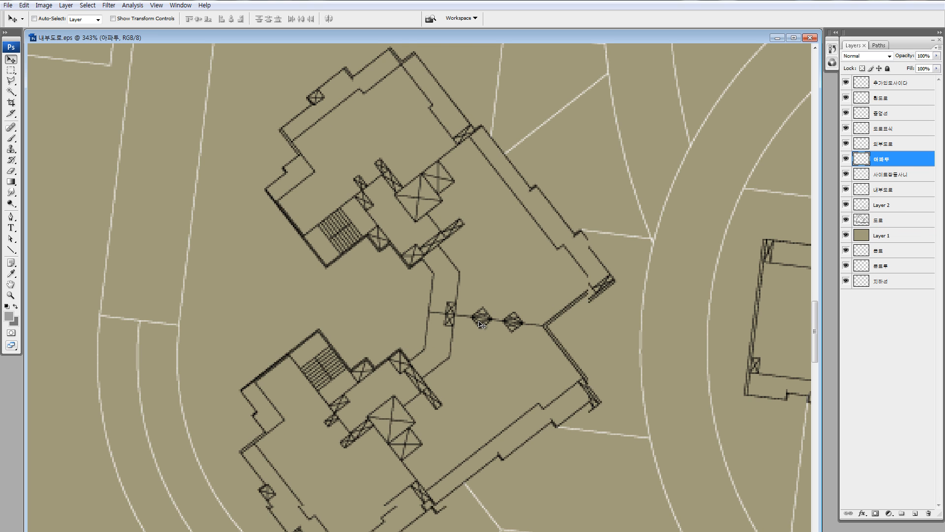
key("ctrl+minus")
key("ctrl+minus")
key("ctrl+minus")
key("ctrl+minus")
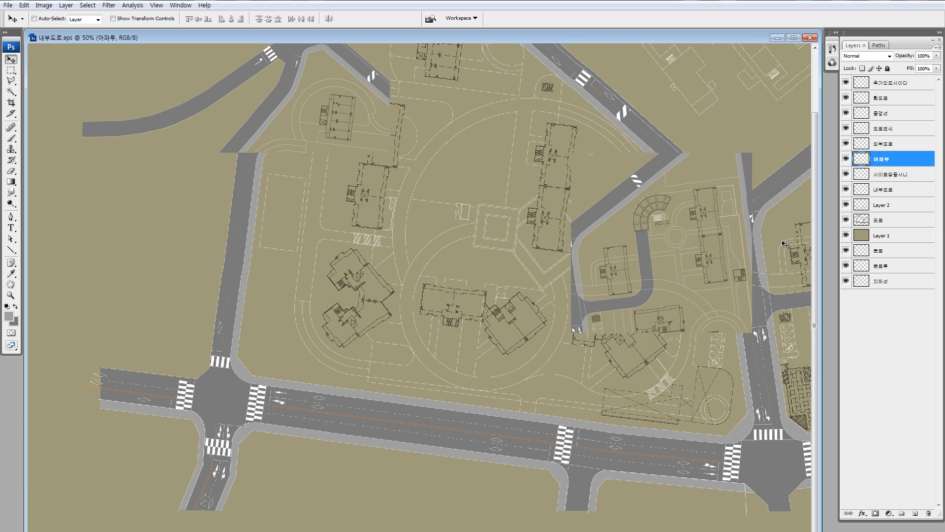
left_click_drag(865, 161, 864, 82)
Hide all road, sidewalk and site line layers between the apartment outlines and the khaki Layer 1.
left_click(846, 83, "alt")
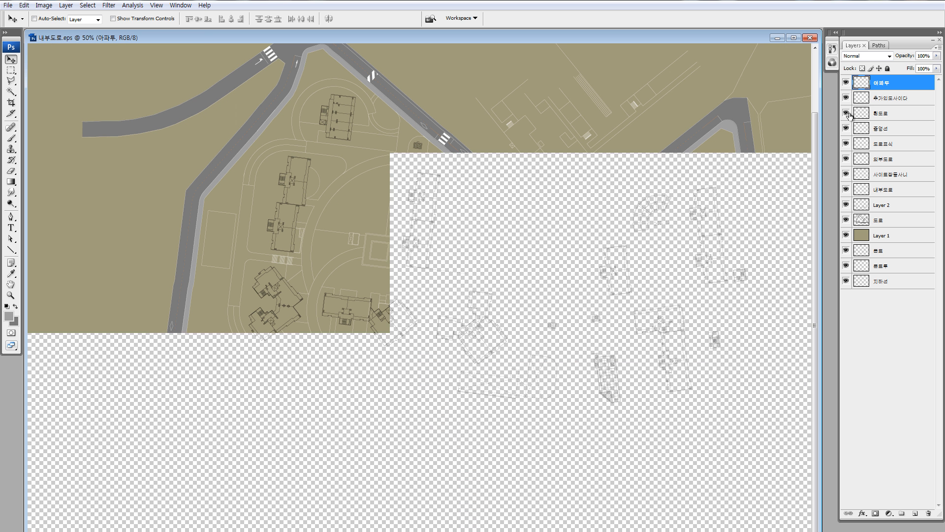
left_click_drag(846, 98, 846, 222)
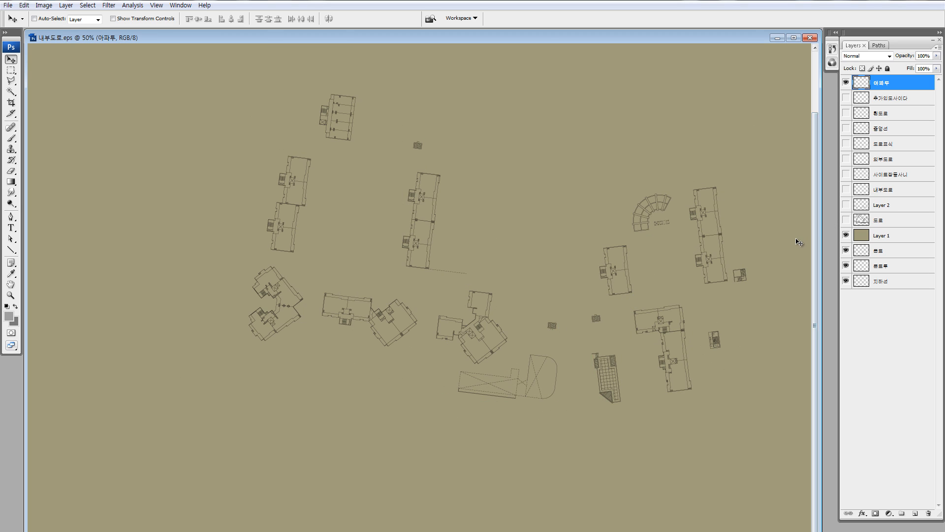
key("ctrl+minus")
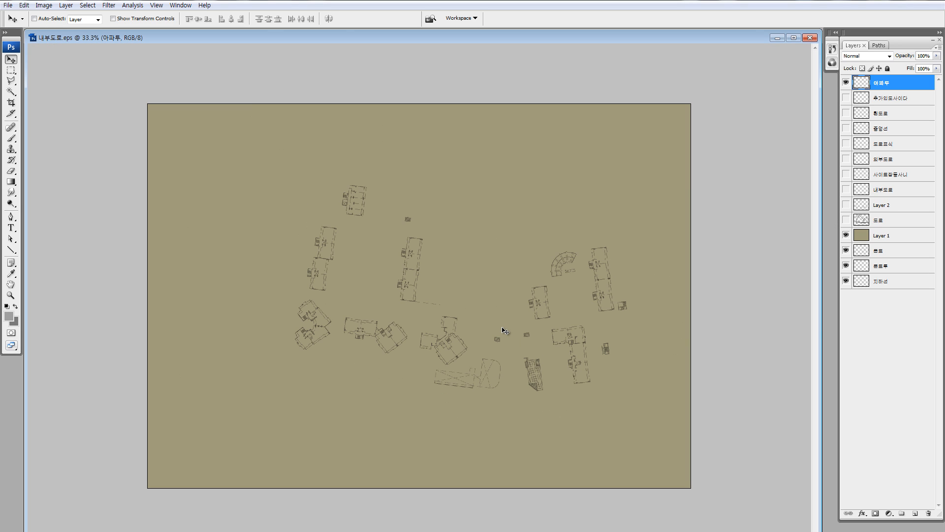
Magic-wand the ground outside the apartment outlines and invert the selection to the building footprints.
key("w")
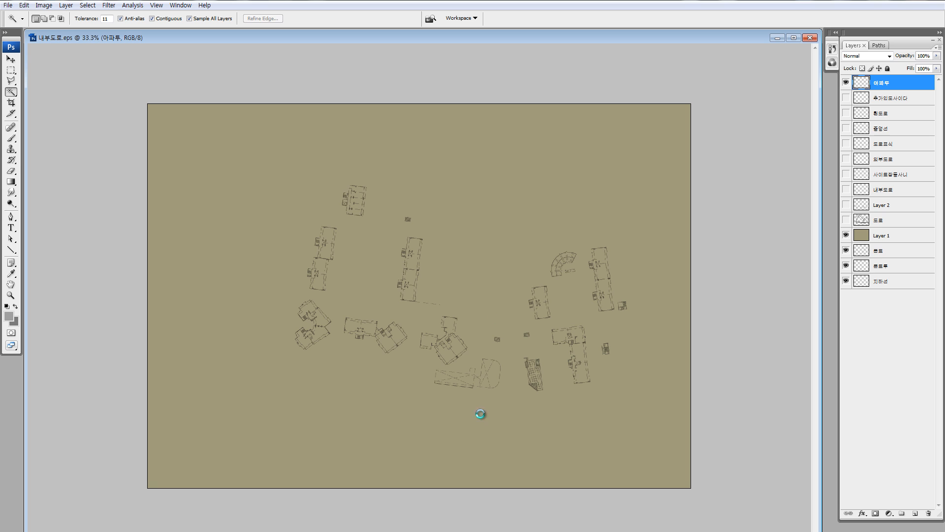
left_click(487, 437)
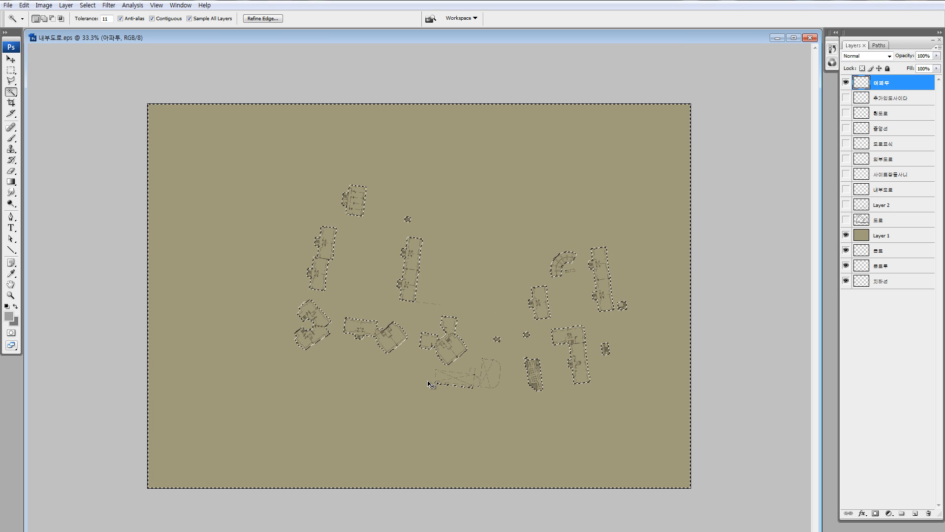
key("ctrl+shift+i")
key("z")
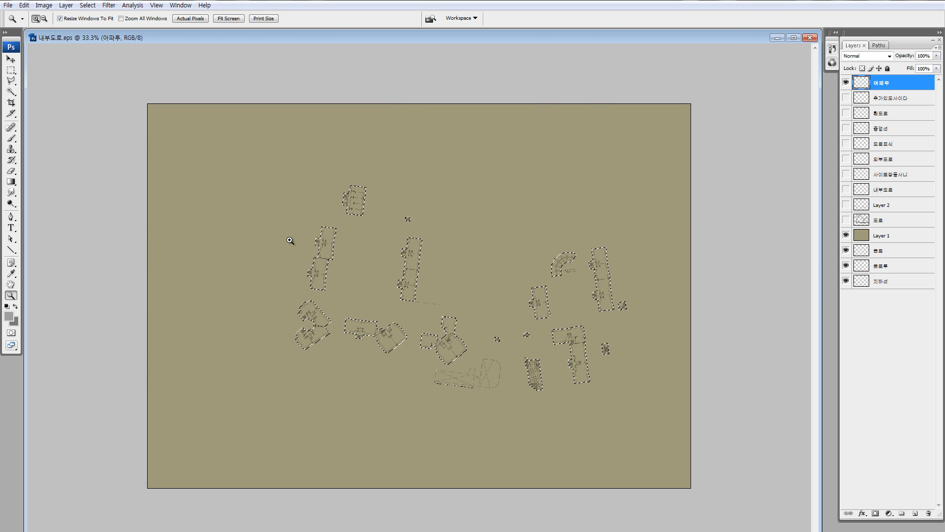
left_click_drag(291, 238, 356, 305)
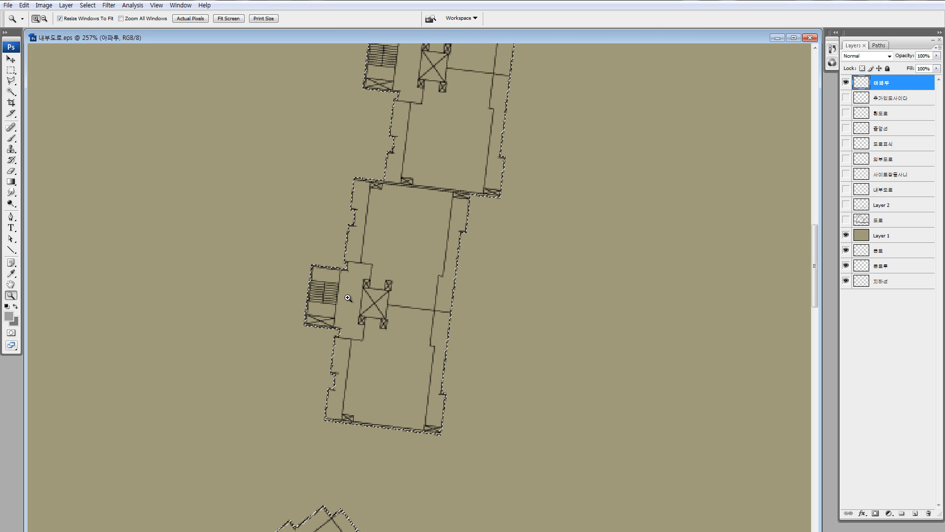
Show the hidden layers again and fill the building selection with white on a new layer beneath the apartment outlines.
left_click_drag(846, 98, 848, 229)
left_click(858, 96)
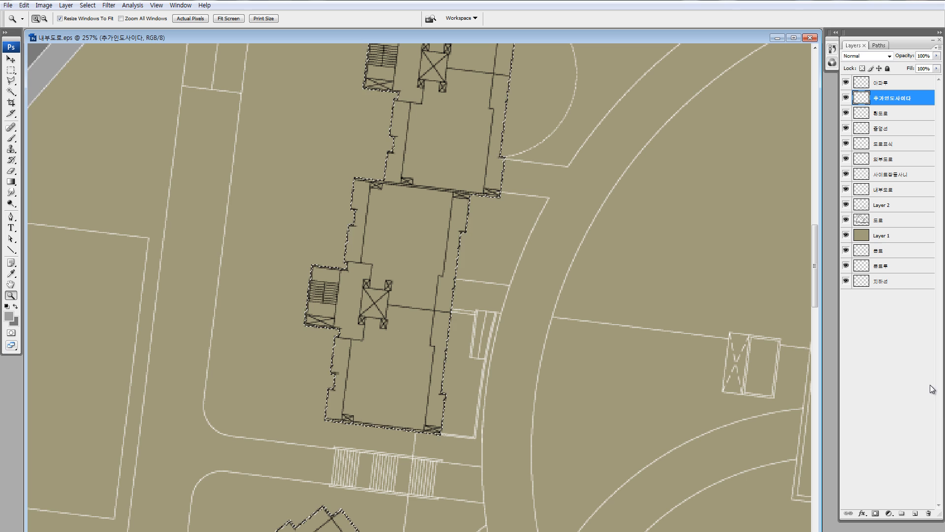
left_click(915, 512)
key("d")
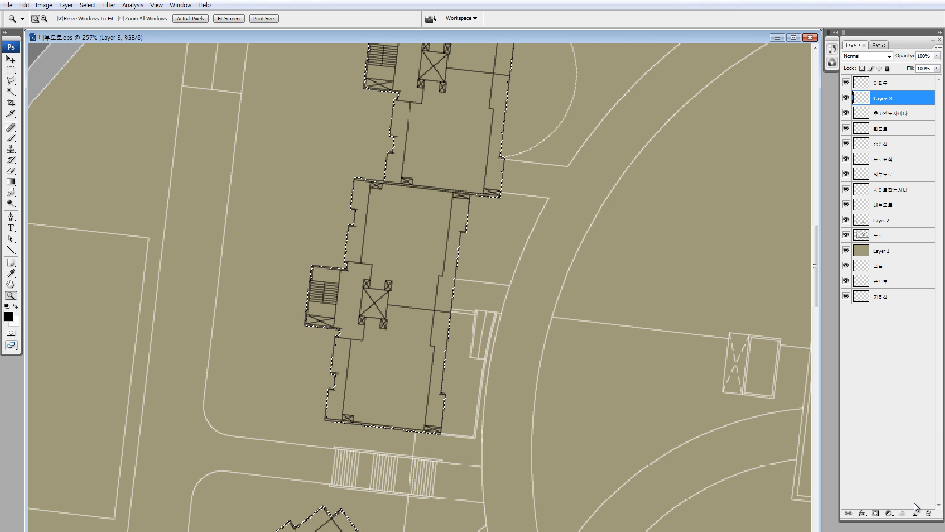
key("ctrl+BackSpace")
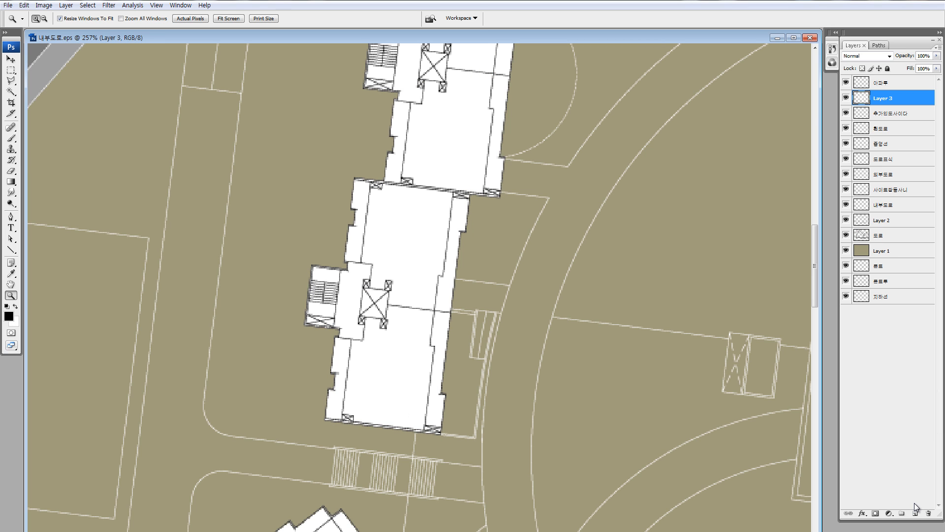
key("ctrl+0")
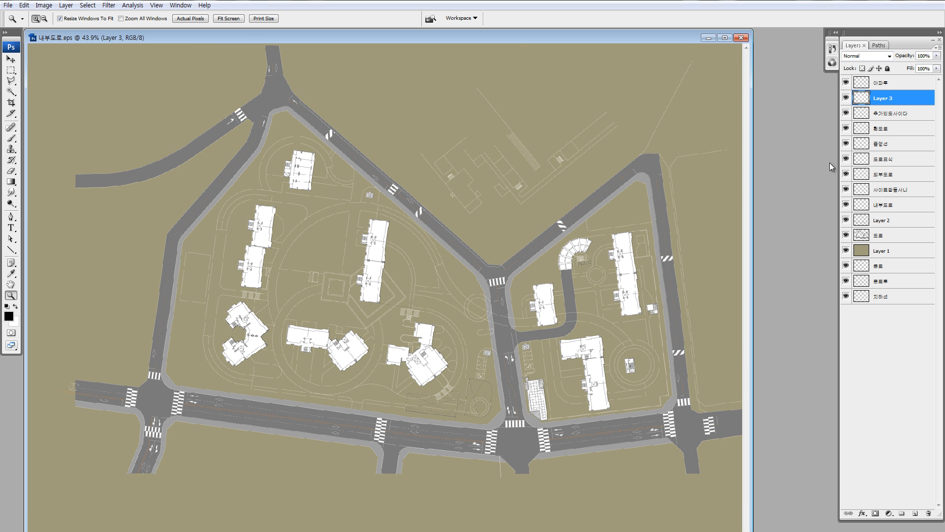
Show only Layer 3 over Layer 1, then lasso and delete the stray dashed line at the central tall building's southeast corner.
left_click(845, 98, "alt")
left_click(845, 250)
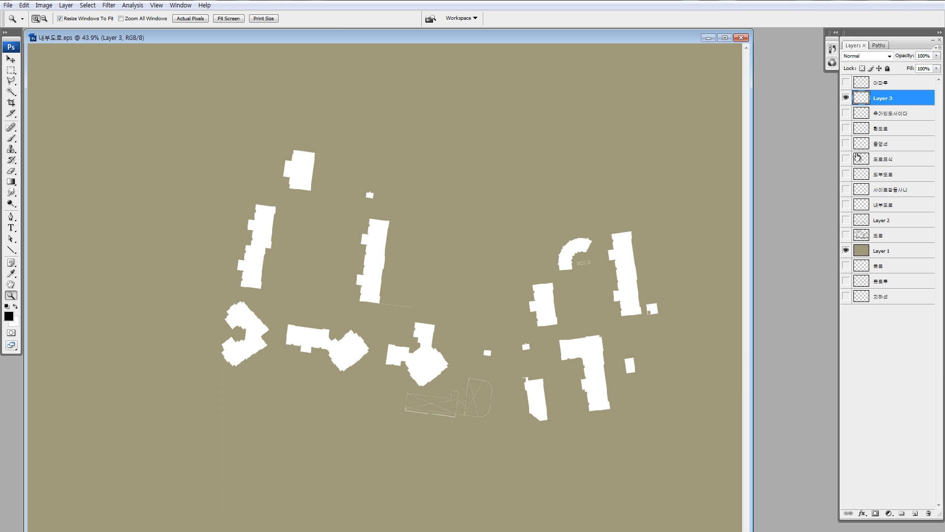
left_click(436, 275)
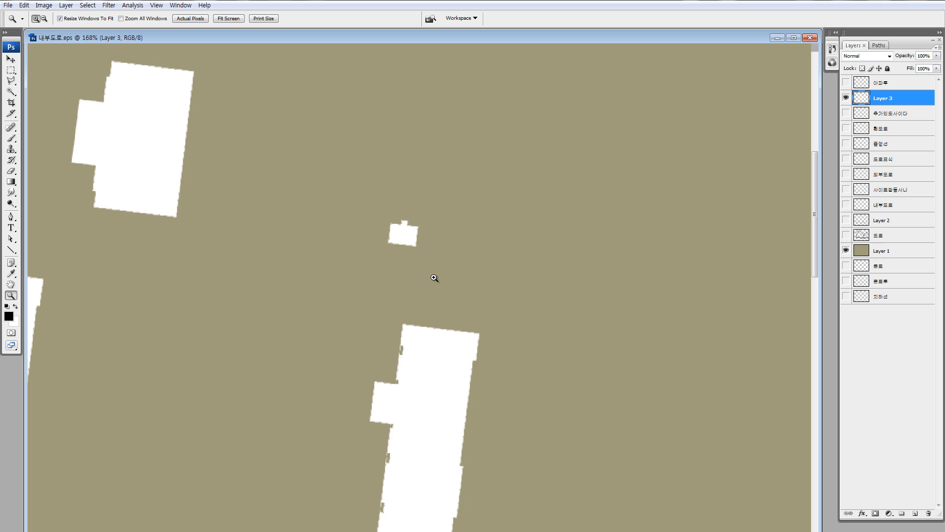
left_click(479, 377)
left_click(507, 435)
key("l")
left_click_drag(362, 272, 444, 292)
left_click(350, 263)
left_click(209, 332)
left_click(226, 372)
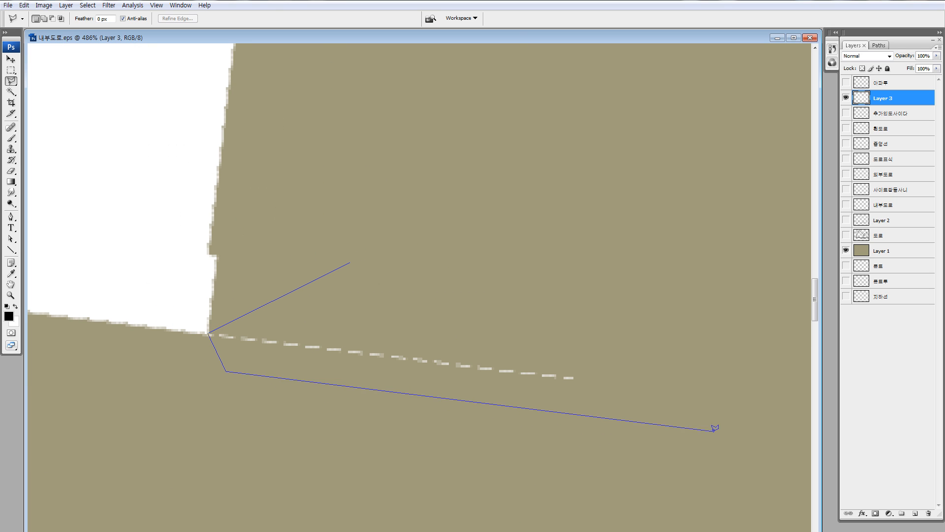
left_click(716, 419)
double_click(710, 351)
left_click_drag(578, 375, 608, 358)
key("Delete")
key("ctrl+d")
Lasso the crossed ramp outlines south of the Y-shaped building and delete them from Layer 3.
left_click_drag(409, 356, 344, 162)
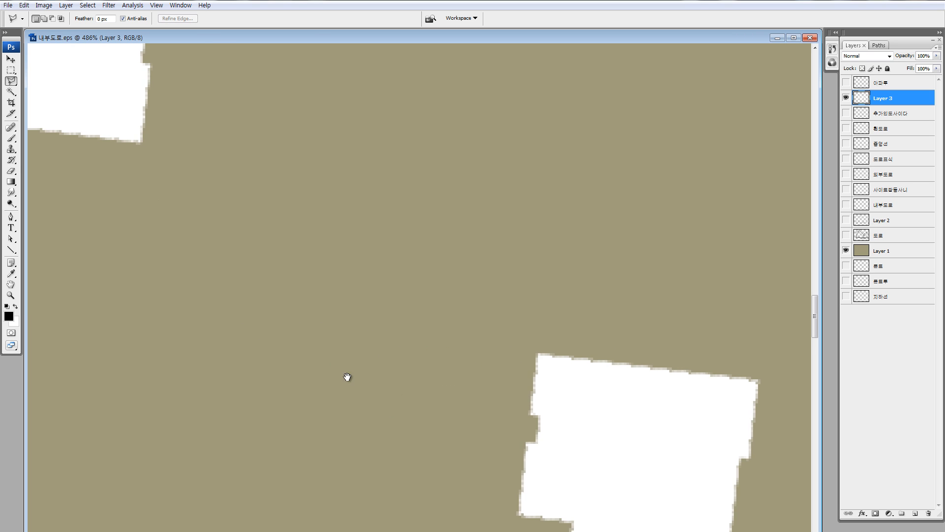
left_click_drag(348, 377, 299, 197)
left_click_drag(431, 455, 348, 223)
scroll(389, 294, "down", 5)
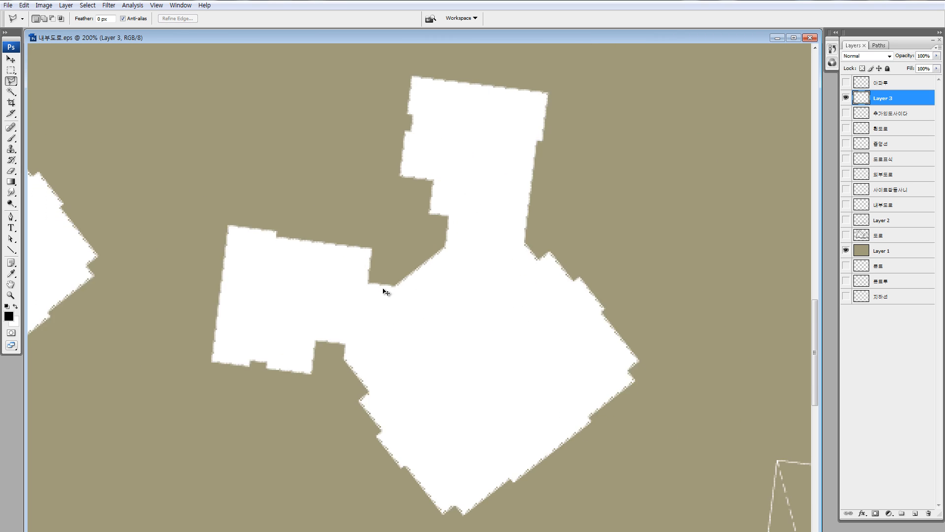
left_click_drag(256, 343, 363, 354)
mouse_move(308, 320)
left_mouse_down()
mouse_move(332, 359)
mouse_move(331, 392)
mouse_move(210, 325)
left_mouse_up()
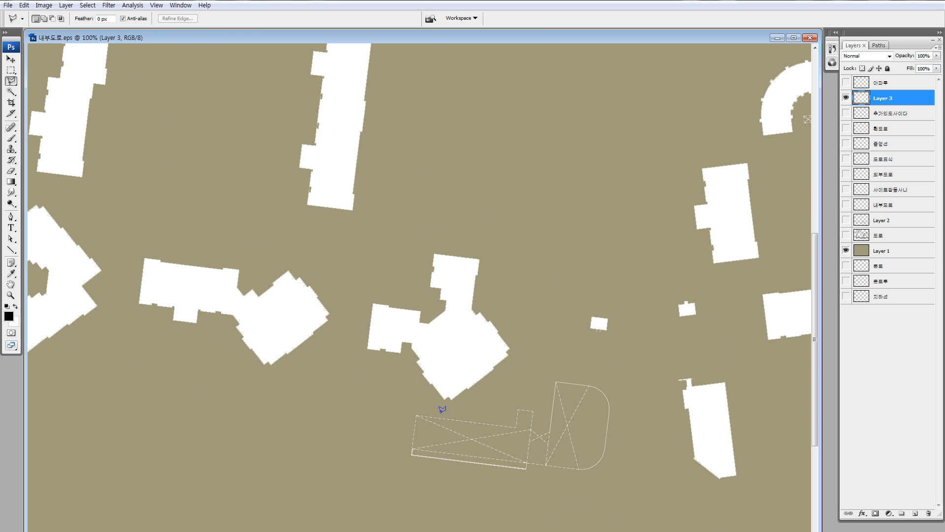
left_click(441, 412)
left_click(389, 409)
left_click(377, 468)
left_click(393, 488)
left_click(641, 503)
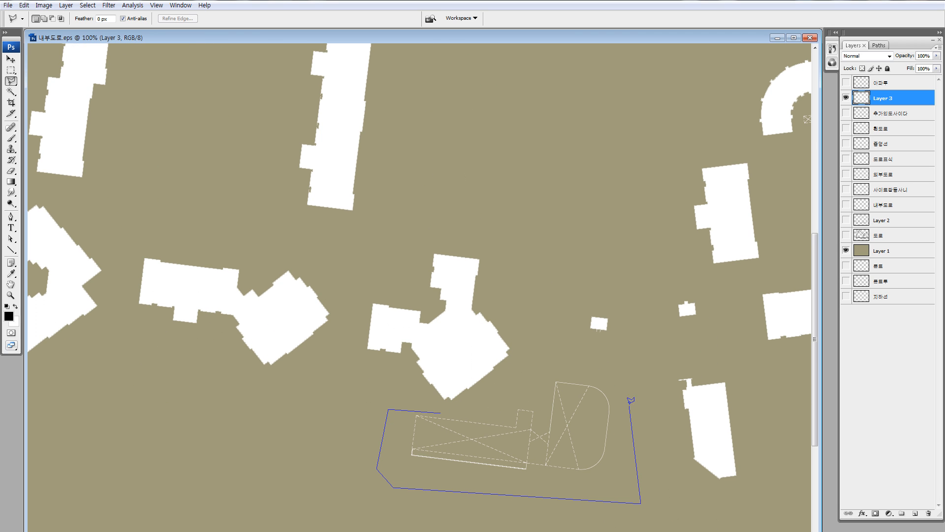
left_click(630, 401)
left_click(614, 365)
left_click(551, 366)
left_click(517, 394)
double_click(487, 403)
left_click_drag(523, 417, 534, 417)
key("Delete")
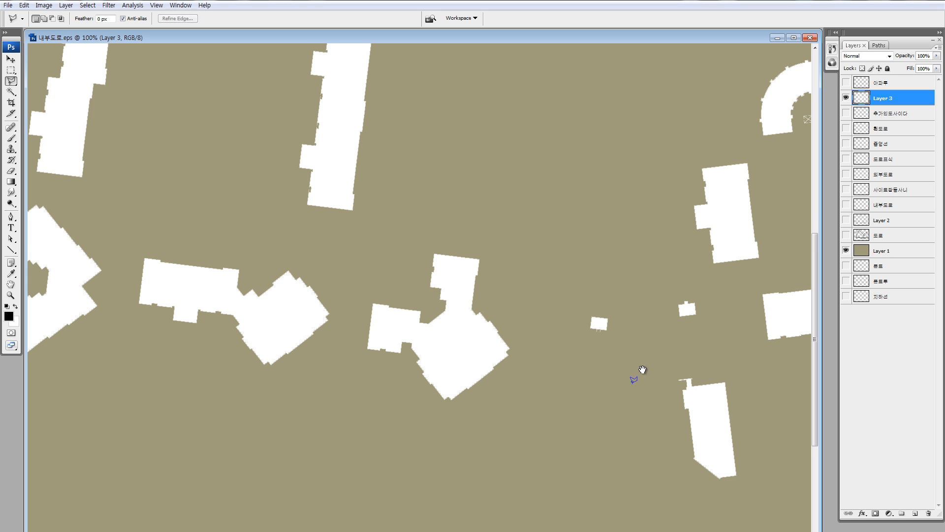
Lasso the two small white blocks east of the Y-shaped building and delete them along with their leftover specks.
left_click_drag(642, 369, 548, 385)
left_click(523, 308)
left_click(471, 333)
left_click(503, 368)
left_click(629, 337)
left_click(620, 296)
double_click(591, 318)
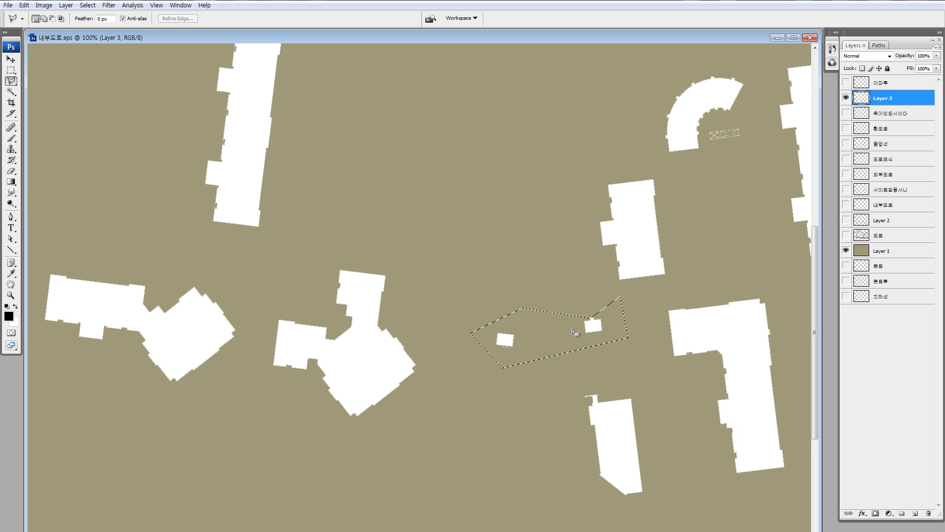
key("Delete")
left_click(612, 322)
double_click(610, 305)
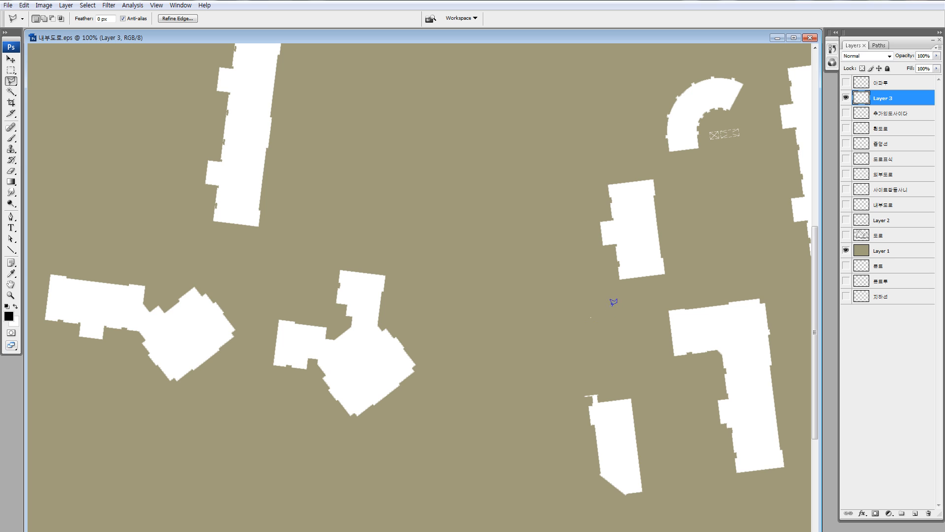
key("Delete")
Lasso the curved building and the small crossed symbols beside it and cut them from Layer 3.
left_click_drag(669, 290, 586, 462)
left_click(592, 235)
left_click(563, 299)
left_click(576, 340)
left_click(634, 344)
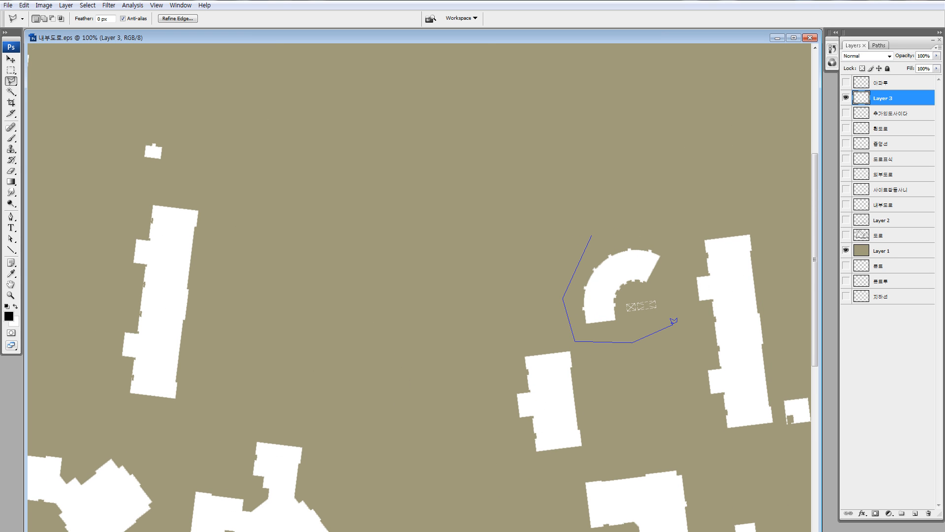
left_click(681, 319)
left_click(683, 295)
double_click(660, 201)
mouse_move(609, 287)
left_mouse_down()
mouse_move(604, 271)
mouse_move(446, 238)
left_mouse_up()
key("ctrl+x")
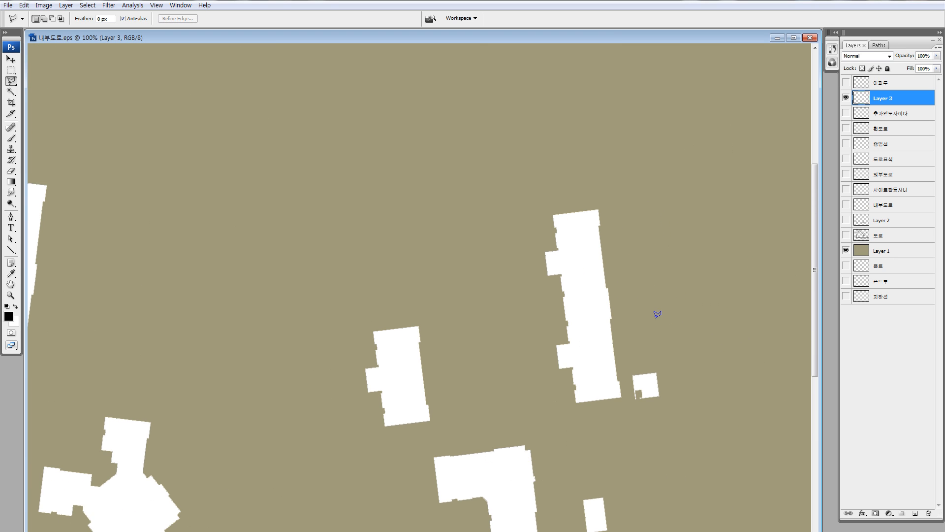
Lasso the small square block at the eastern tall building's southeast corner and cut it from Layer 3.
left_click(631, 321)
left_click(624, 362)
left_click(641, 437)
left_click(727, 403)
double_click(725, 345)
mouse_move(635, 380)
left_mouse_down()
mouse_move(662, 364)
mouse_move(634, 199)
left_mouse_up()
key("ctrl+x")
Lasso the small rectangular block east of the L-shaped building and cut it from Layer 3.
left_click(620, 307)
left_click(552, 316)
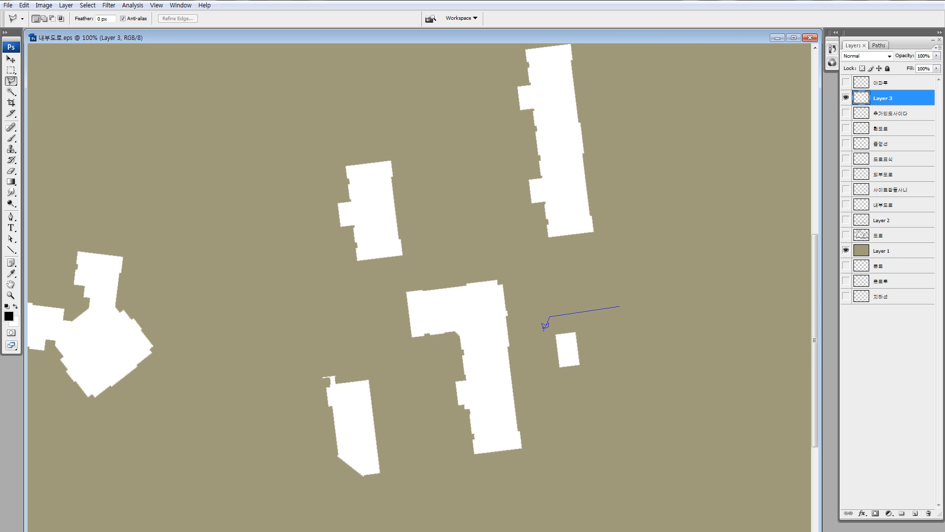
left_click(547, 346)
left_click(585, 410)
double_click(669, 329)
left_click_drag(608, 342, 616, 338)
key("ctrl+x")
Lasso the slanted-end building southwest of the L-shaped building and cut its white fill from Layer 3.
left_click(387, 391)
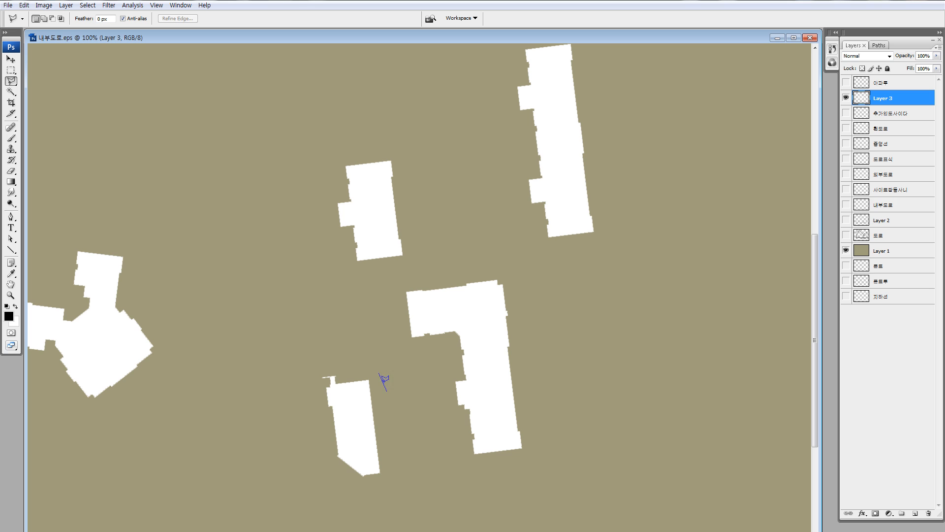
left_click(342, 352)
left_click(300, 392)
left_click(328, 492)
left_click(394, 494)
double_click(401, 435)
left_click_drag(369, 422, 379, 423)
key("ctrl+x")
key("ctrl+minus")
key("ctrl+minus")
key("ctrl+minus")
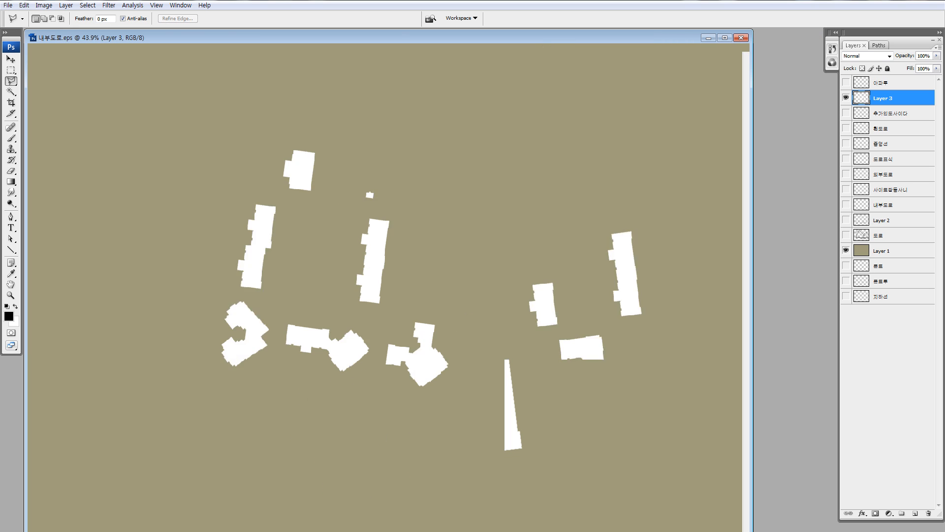
Lasso the small isolated block northeast of the western tall building and cut it from Layer 3.
left_click(348, 205)
left_click(363, 230)
left_click(423, 224)
left_click(418, 166)
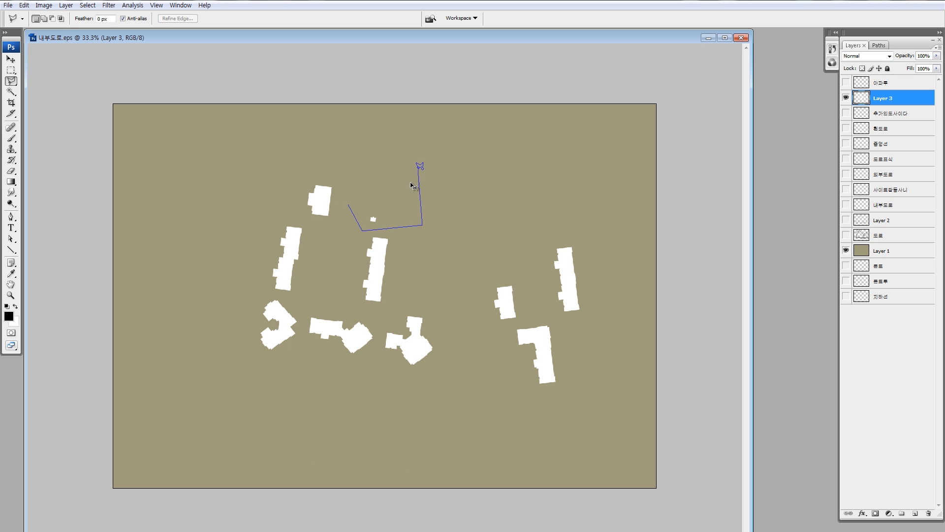
double_click(411, 188)
left_click_drag(410, 188, 416, 177)
key("ctrl+x")
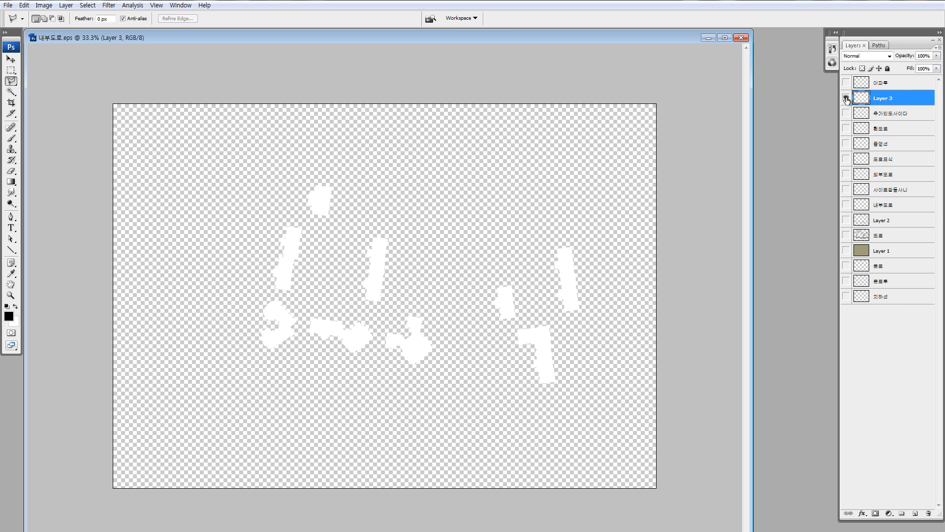
Show all layers again and check the white building fills against the plan's line drawing.
right_click(851, 99)
left_click(852, 115)
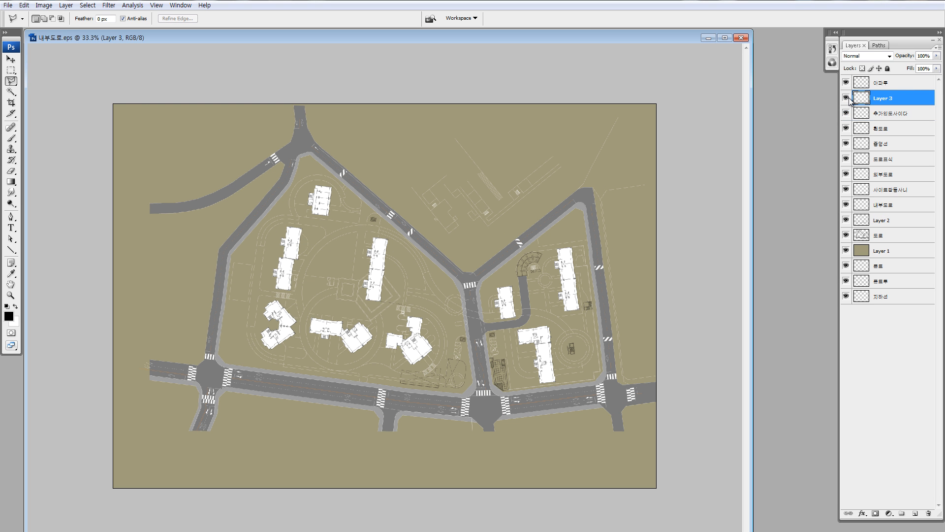
right_click(854, 96)
left_click(861, 95)
key("z")
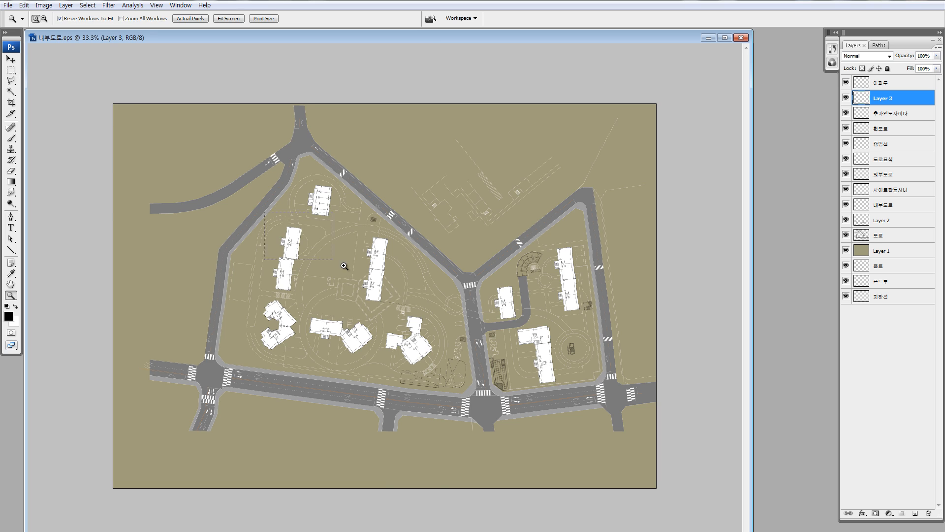
left_click_drag(346, 268, 264, 216)
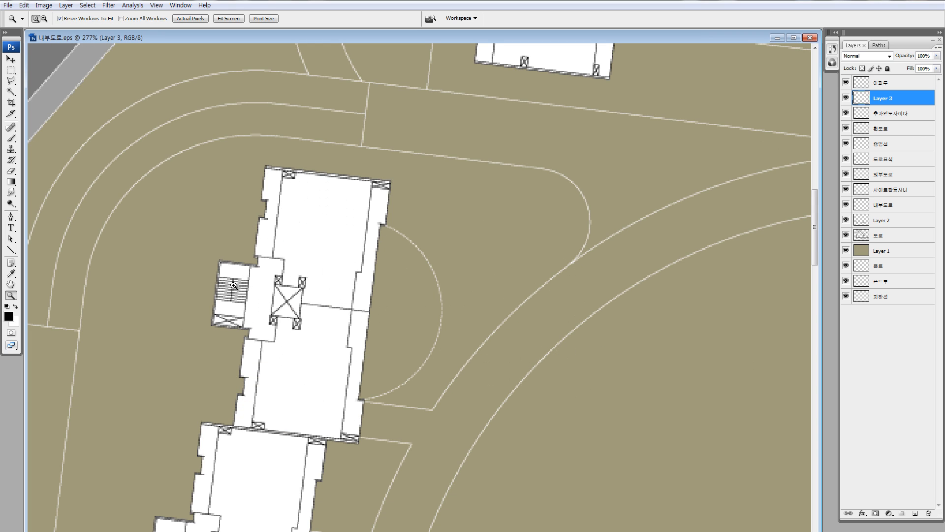
left_click(294, 367, "alt")
left_click(294, 367, "alt")
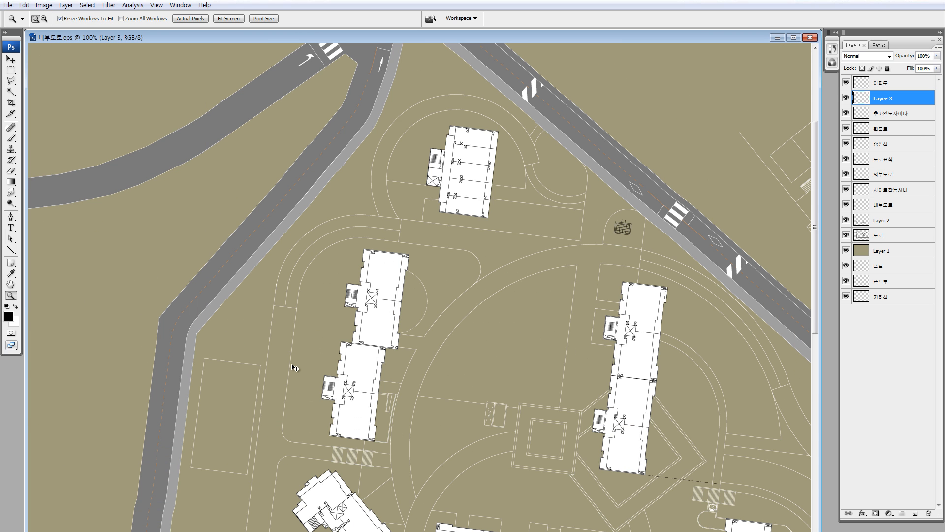
left_click(349, 298, "alt")
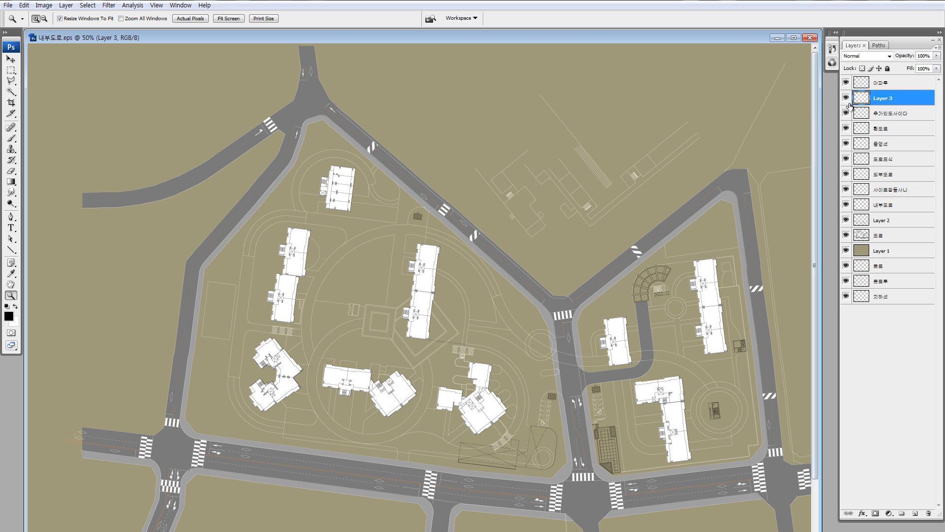
Duplicate Layer 3, fill the copy's shapes with black, place it below Layer 3 and set its opacity to 50%.
key("ctrl+j")
key("alt+shift+Delete")
key("ctrl+[")
key("5")
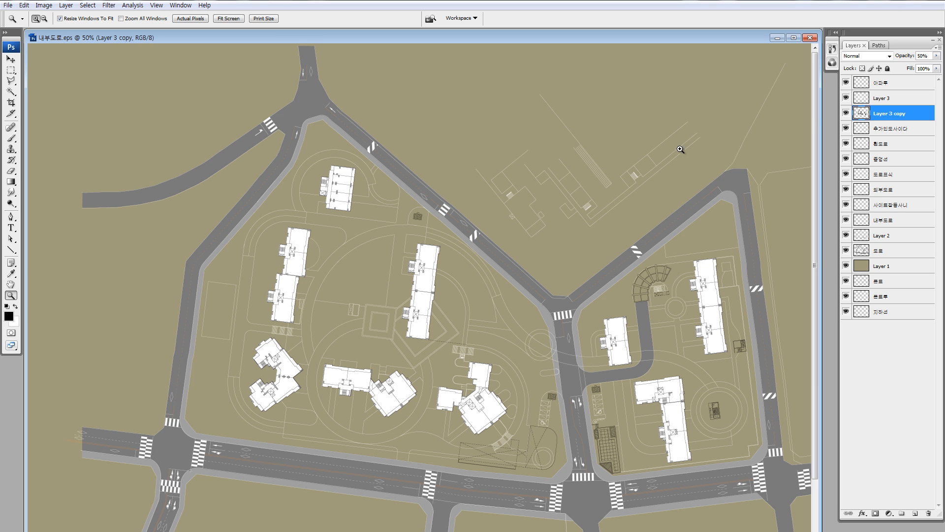
Offset the black building copy to the northeast as shadows, clear the selection and fine-tune the shadow length.
left_click_drag(320, 156, 377, 242)
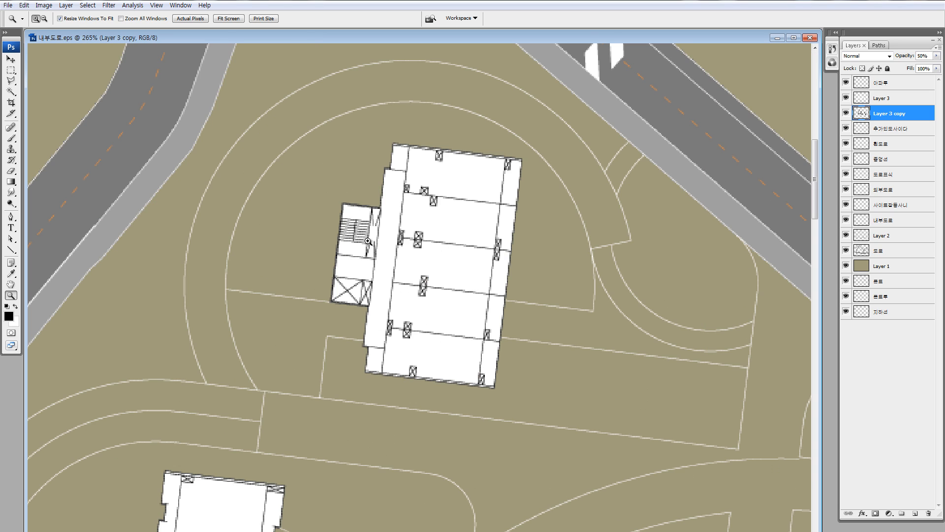
left_click(846, 113, "alt")
left_click(846, 114, "alt")
left_click_drag(458, 279, 572, 226)
key("ctrl+0")
key("ctrl+minus")
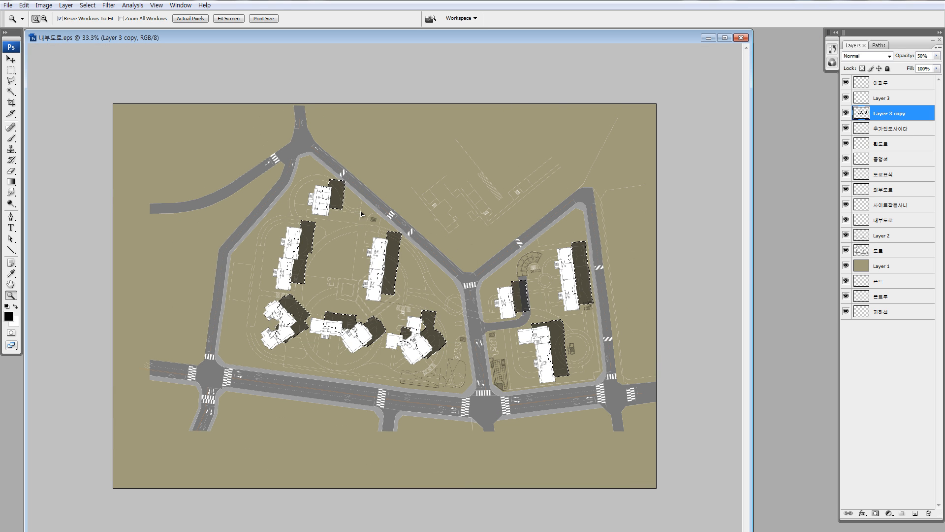
key("ctrl+d")
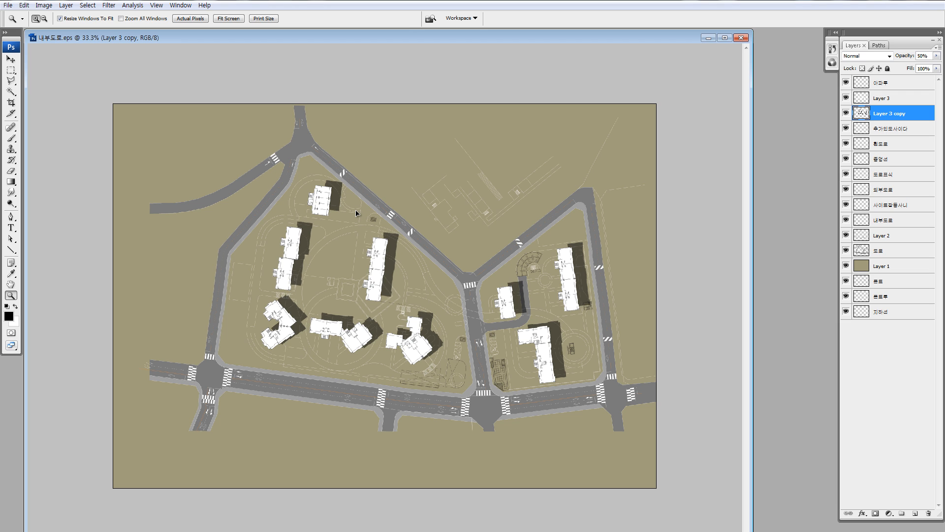
left_click_drag(355, 214, 355, 216)
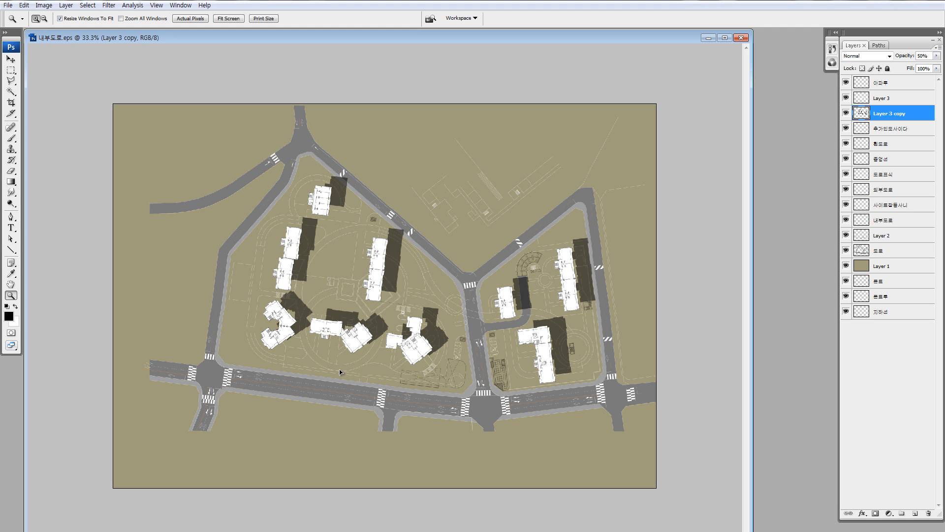
left_click_drag(390, 294, 383, 298)
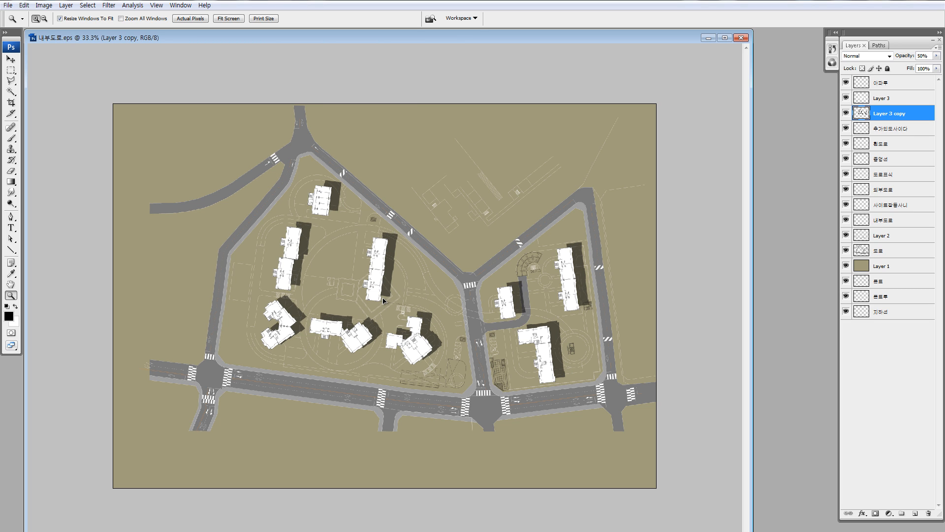
Lasso the gap between the northernmost building's northwest corner and its shadow and fill it with black.
mouse_move(281, 201)
left_mouse_down()
mouse_move(336, 290)
mouse_move(388, 289)
left_mouse_up()
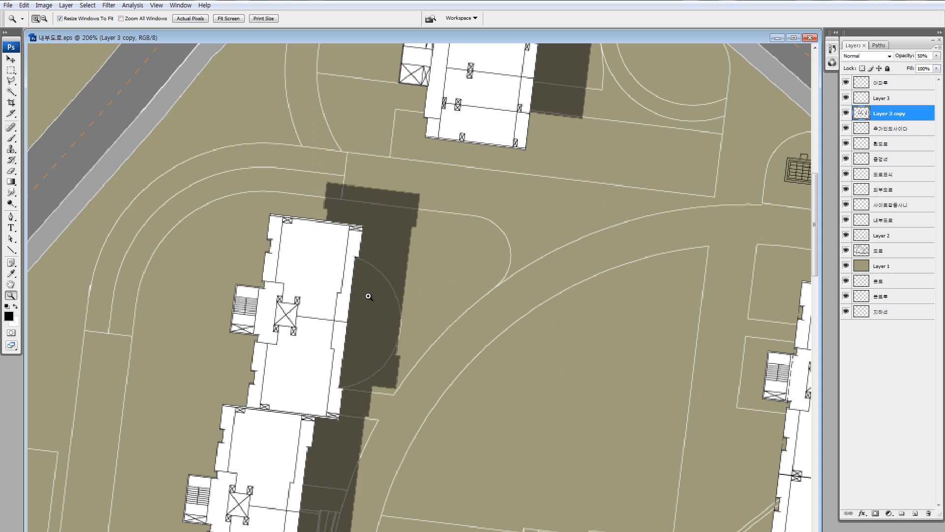
key("l")
left_click_drag(467, 74, 361, 323)
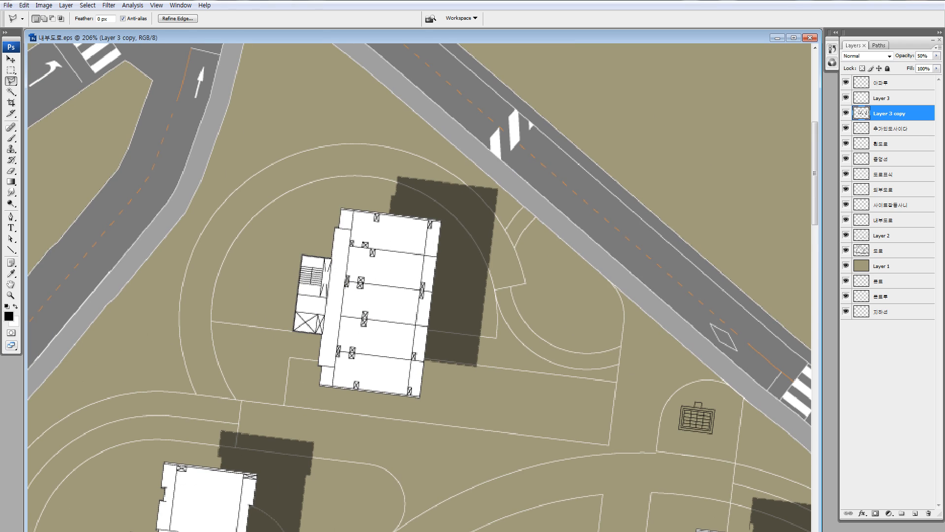
left_click(345, 204)
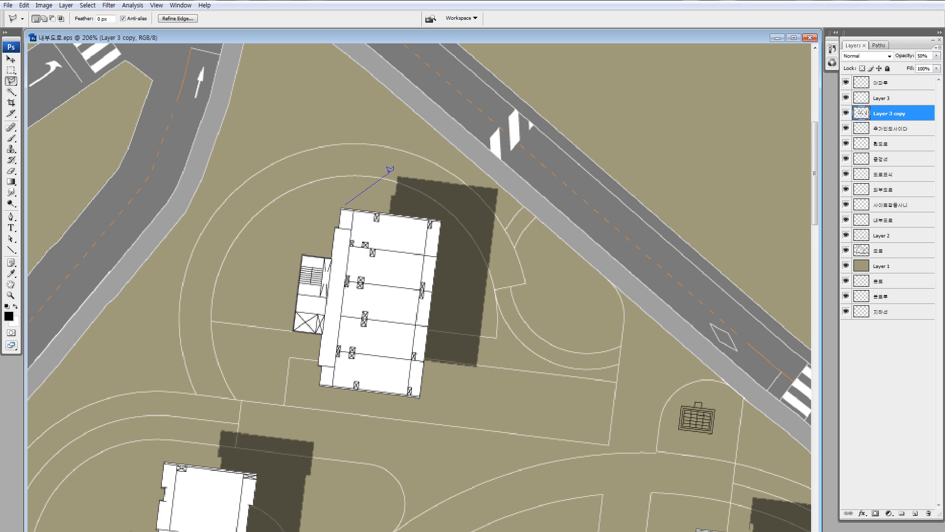
left_click(414, 198)
left_click(378, 221)
left_click(344, 204)
key("alt+BackSpace")
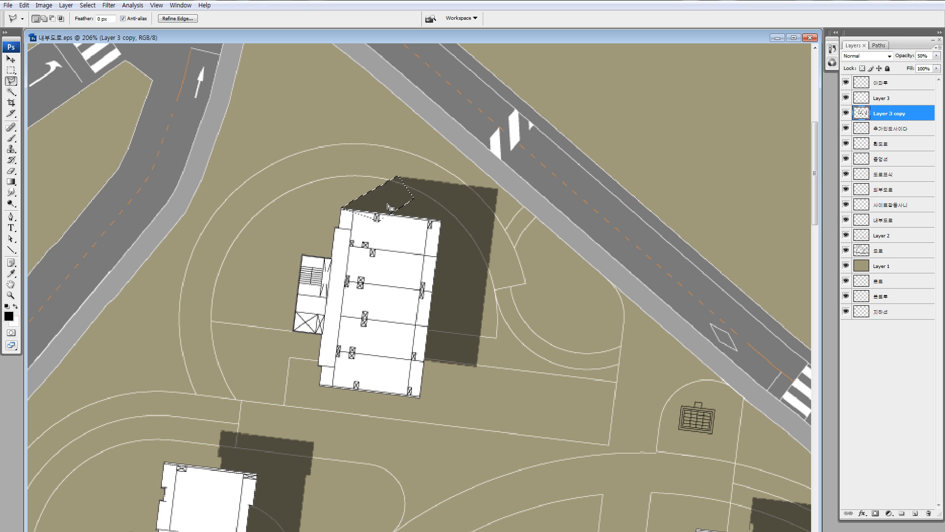
Move the wedge selection to the northernmost building's stairwell corner, fill it with black and clear the selection.
left_click_drag(388, 200, 349, 246)
key("alt+BackSpace")
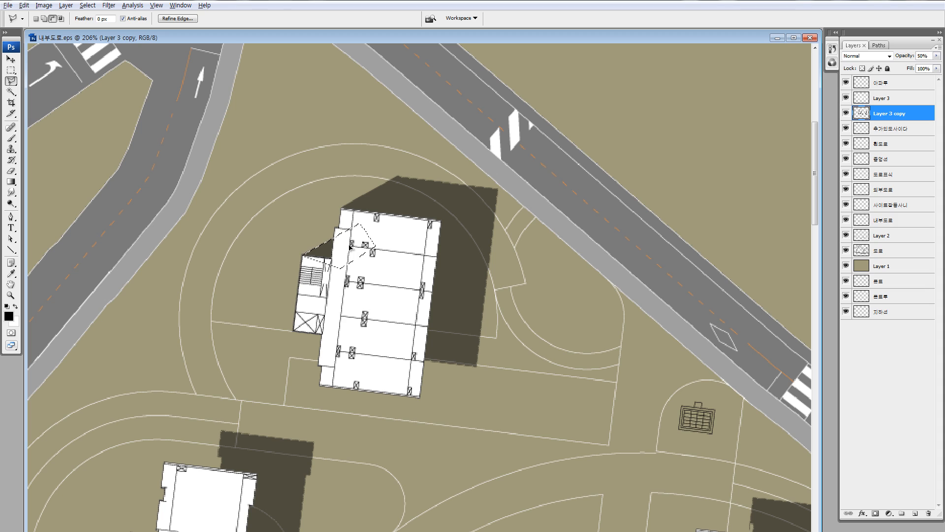
left_click(377, 299)
key("Escape")
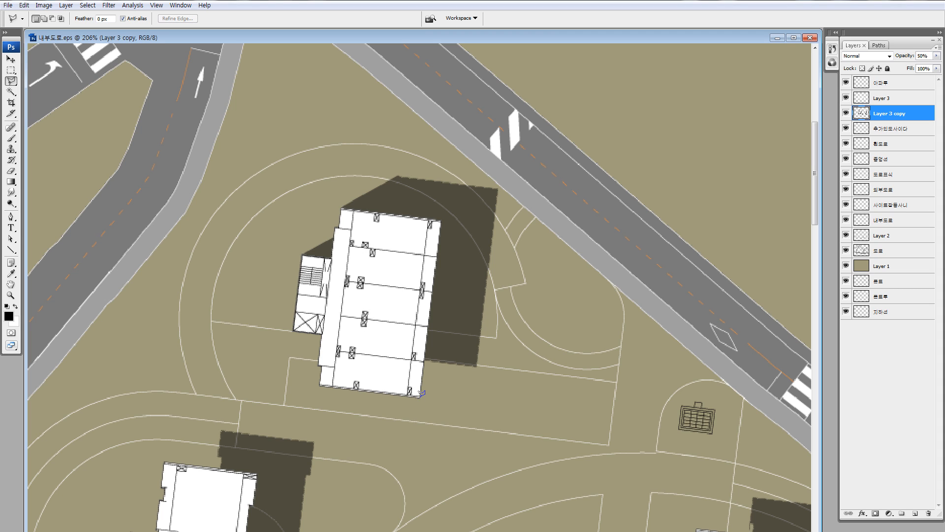
Lasso the shadow gap at the northernmost building's southeast corner, fill it with black and deselect.
left_click(422, 394)
left_click(477, 365)
left_click(462, 339)
left_click(409, 329)
left_click(400, 374)
left_click(422, 394)
key("alt+BackSpace")
key("ctrl+d")
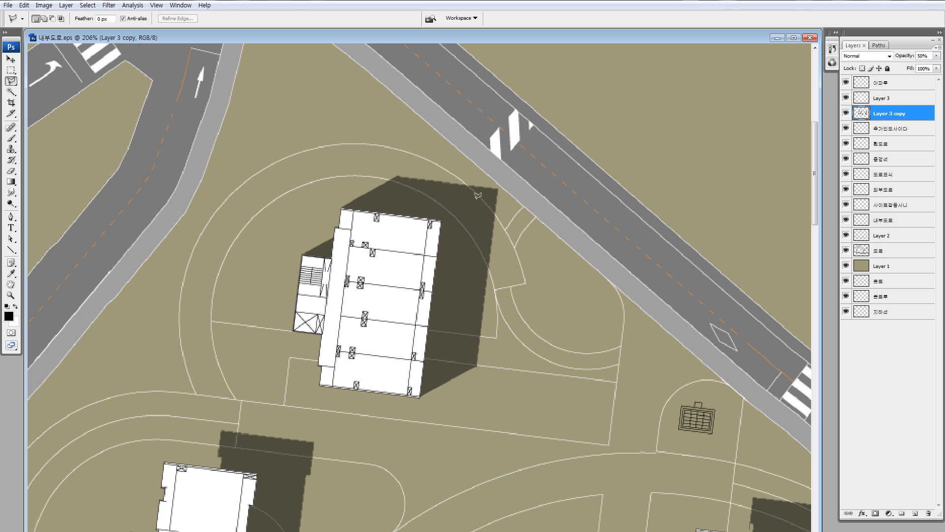
left_click(399, 176)
left_click(498, 187)
left_click(478, 365)
double_click(432, 345)
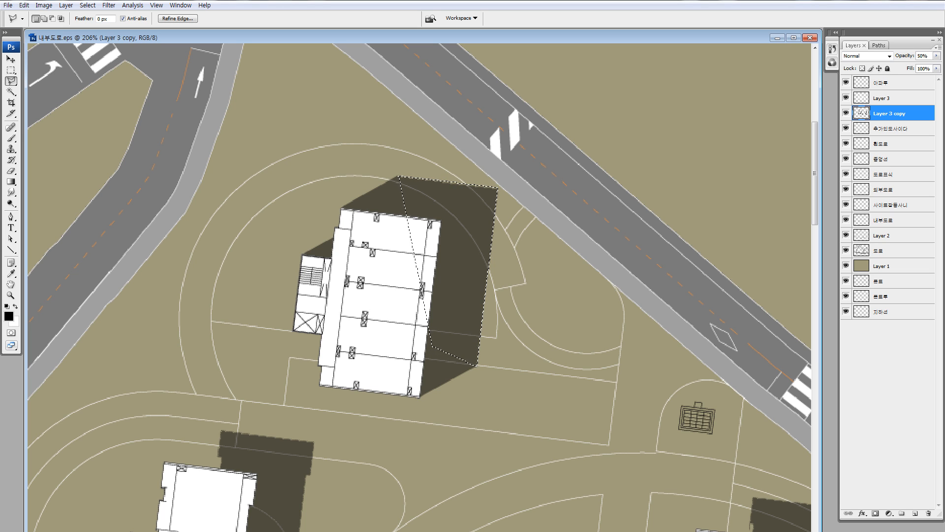
key("ctrl+d")
left_click_drag(277, 404, 365, 183)
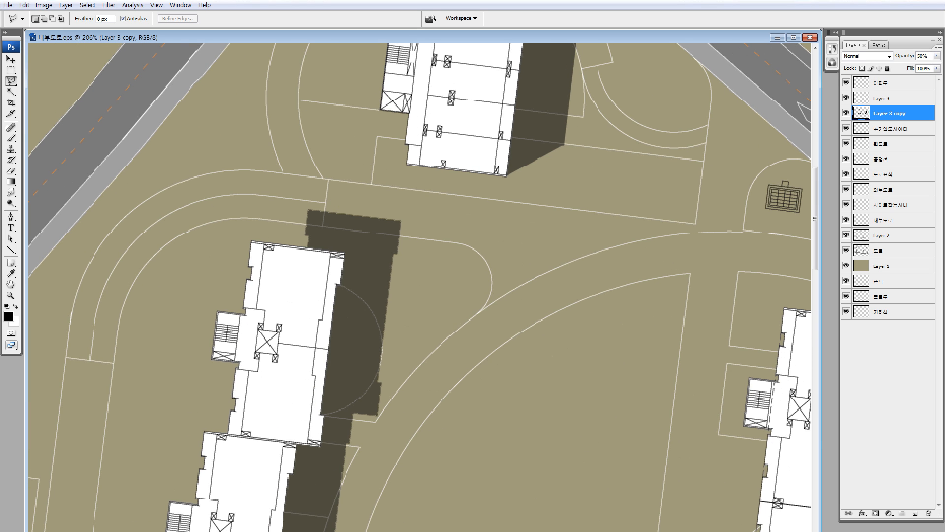
left_click(253, 240)
left_click(310, 213)
left_click(335, 238)
left_click(334, 264)
left_click(253, 240)
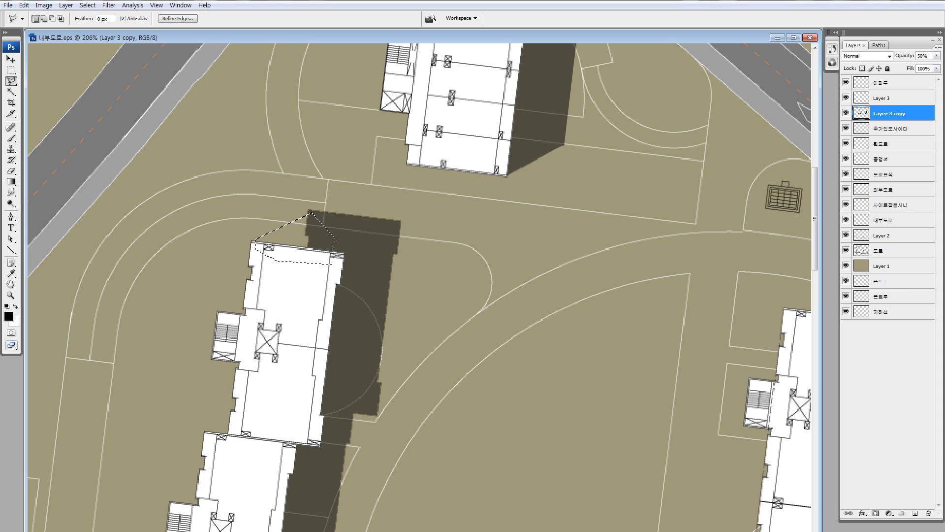
Lasso the shadow gap at the western tall building's northwest corner and fill it with black.
left_click(308, 209)
left_click(252, 241)
left_click(266, 260)
left_click(326, 276)
left_click(339, 260)
double_click(344, 231)
key("alt+Delete")
Reuse the wedge selection to fill the northwest shadow gaps of the western stairwells and the angled building's two wings.
left_click_drag(341, 230, 387, 94)
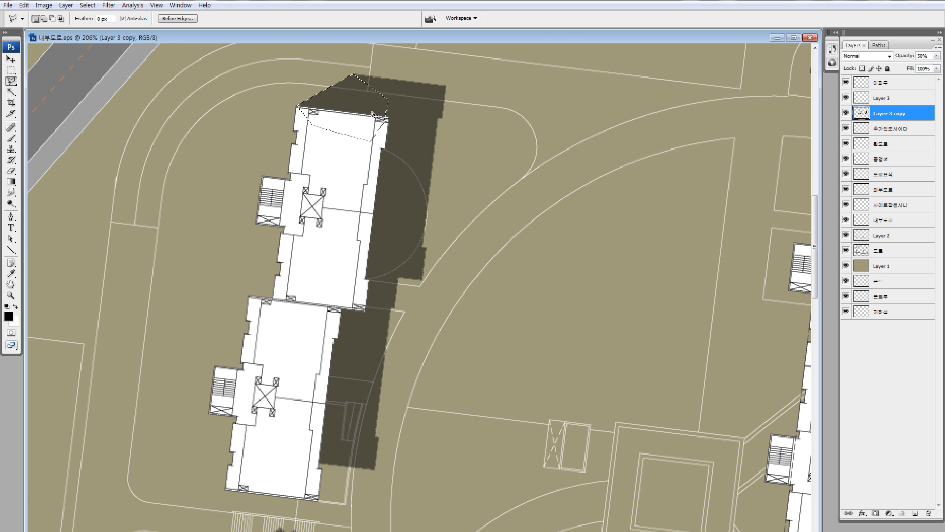
mouse_move(360, 127)
left_mouse_down()
mouse_move(315, 183)
mouse_move(316, 276)
mouse_move(276, 358)
mouse_move(310, 323)
mouse_move(285, 449)
mouse_move(325, 303)
mouse_move(329, 238)
mouse_move(341, 230)
mouse_move(347, 143)
mouse_move(323, 36)
mouse_move(257, 490)
mouse_move(246, 495)
mouse_move(264, 269)
mouse_move(284, 261)
mouse_move(211, 339)
mouse_move(240, 429)
mouse_move(237, 339)
left_mouse_up()
key("space")
key("space")
mouse_move(237, 339)
left_mouse_down()
mouse_move(244, 389)
mouse_move(214, 396)
mouse_move(207, 414)
mouse_move(331, 400)
mouse_move(495, 344)
mouse_move(513, 268)
mouse_move(276, 250)
mouse_move(468, 291)
mouse_move(539, 319)
mouse_move(586, 284)
left_mouse_up()
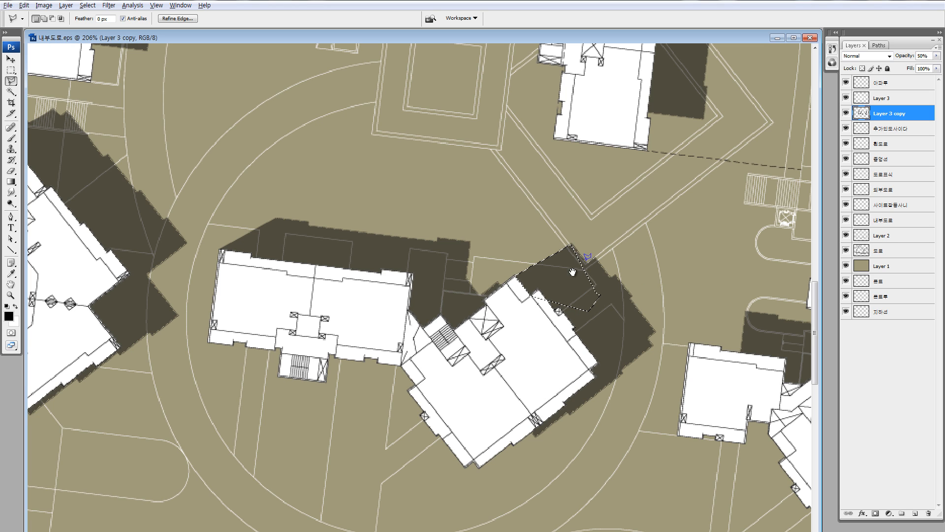
Move the wedge selection to the northwest corners of the three-winged building's west and north wings and fill both gaps black.
left_click_drag(574, 270, 404, 176)
key("ctrl+shift+Up")
key("ctrl+shift+Up")
key("ctrl+shift+Up")
key("ctrl+shift+Up")
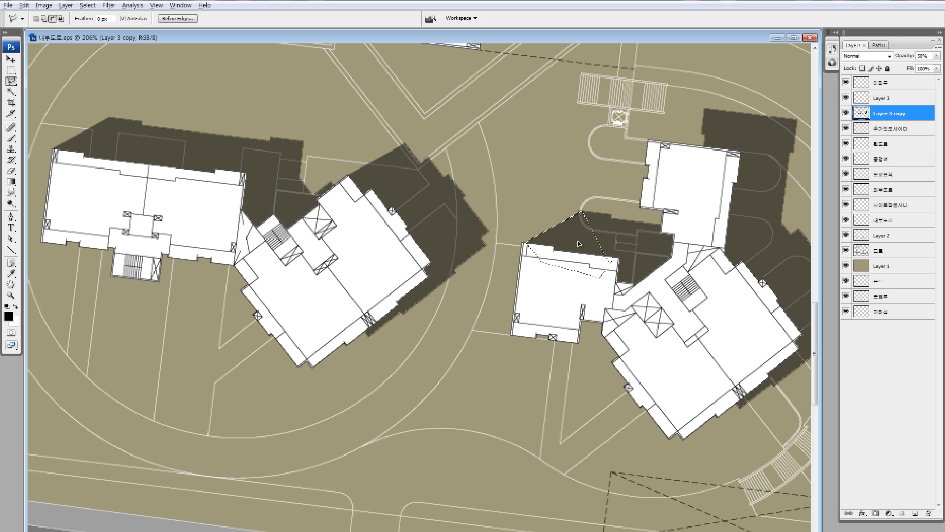
left_click_drag(577, 239, 442, 147)
key("alt+Delete")
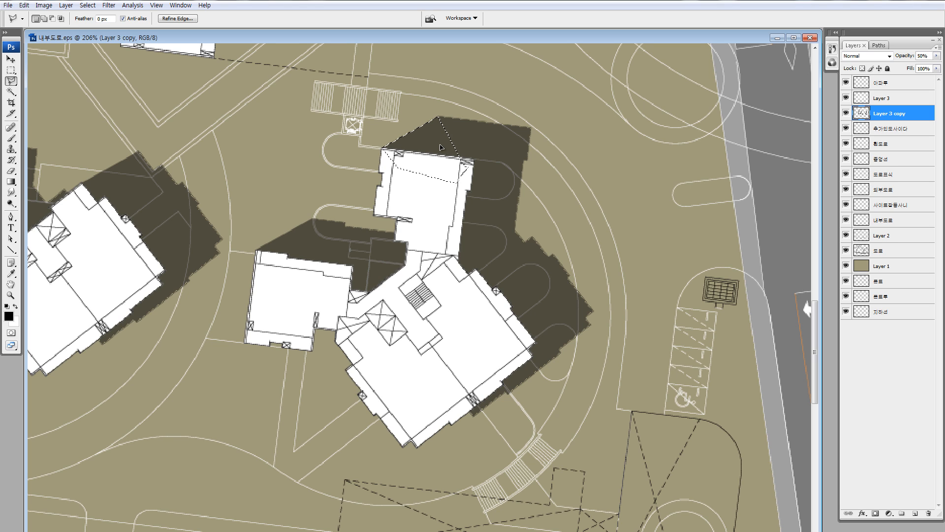
Move the wedge selection on to the eastern buildings and fill the northwest shadow gaps of the L-shaped building and its stairwell.
left_click_drag(440, 147, 465, 220)
key("alt+Delete")
left_click_drag(488, 184, 721, 109)
left_click_drag(722, 107, 291, 167)
left_click_drag(286, 172, 404, 158)
left_click_drag(400, 166, 384, 133)
left_click_drag(384, 136, 399, 332)
mouse_move(397, 334)
left_mouse_down()
mouse_move(418, 305)
mouse_move(422, 243)
mouse_move(408, 242)
mouse_move(391, 116)
mouse_move(318, 150)
mouse_move(313, 131)
left_mouse_up()
mouse_move(295, 121)
left_mouse_down()
mouse_move(332, 312)
mouse_move(337, 445)
mouse_move(323, 208)
mouse_move(497, 144)
left_mouse_up()
mouse_move(502, 169)
left_mouse_down()
mouse_move(273, 304)
mouse_move(337, 292)
mouse_move(228, 159)
left_mouse_up()
mouse_move(239, 152)
left_mouse_down()
mouse_move(300, 430)
mouse_move(214, 359)
mouse_move(247, 425)
left_mouse_up()
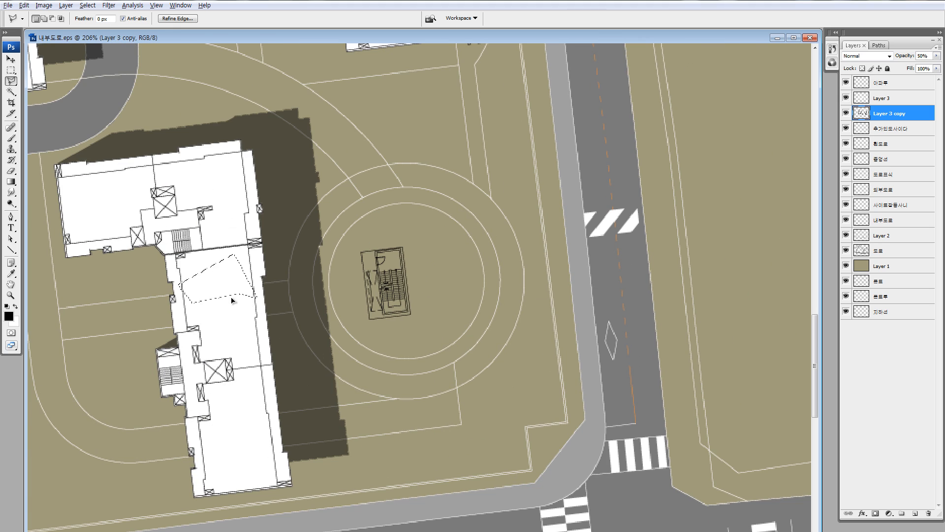
left_click_drag(228, 299, 383, 303)
Move the wedge selection to the central tall building's northwest corner and fill the remaining northwest shadow gaps with black.
key("ctrl+minus")
key("ctrl+minus")
key("ctrl+minus")
left_click_drag(416, 240, 454, 338)
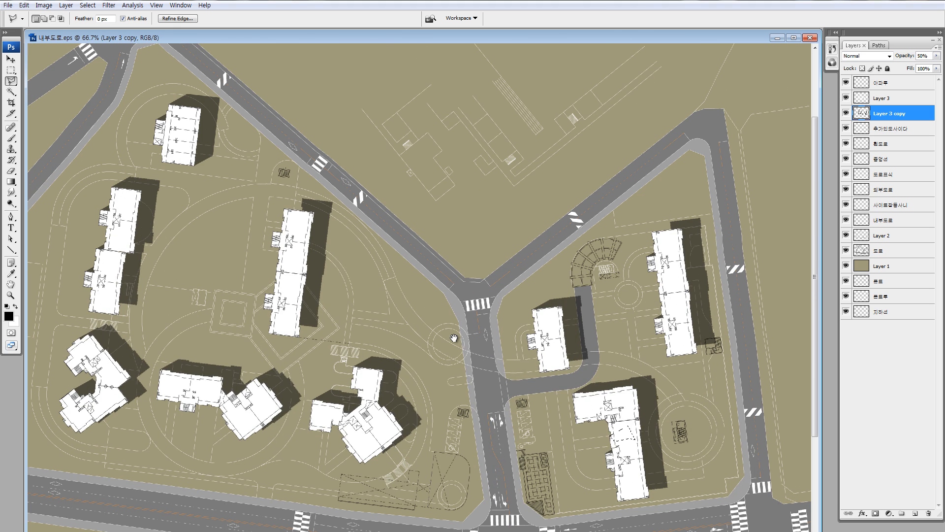
left_click_drag(623, 435, 301, 207)
left_click_drag(274, 186, 304, 78)
left_click_drag(309, 199, 285, 331)
left_click_drag(285, 347, 327, 414)
left_click_drag(322, 414, 351, 155)
mouse_move(351, 155)
left_mouse_down()
mouse_move(333, 308)
mouse_move(364, 166)
left_mouse_up()
left_click_drag(363, 167, 387, 183)
left_click_drag(387, 182, 274, 304)
mouse_move(274, 303)
left_mouse_down()
mouse_move(323, 117)
mouse_move(380, 467)
mouse_move(402, 321)
mouse_move(445, 428)
left_mouse_up()
Lasso the shadow gap at the western tall building's southernmost southeast corner and fill it with black.
scroll(402, 320, "down", 7)
left_click_drag(146, 341, 268, 417)
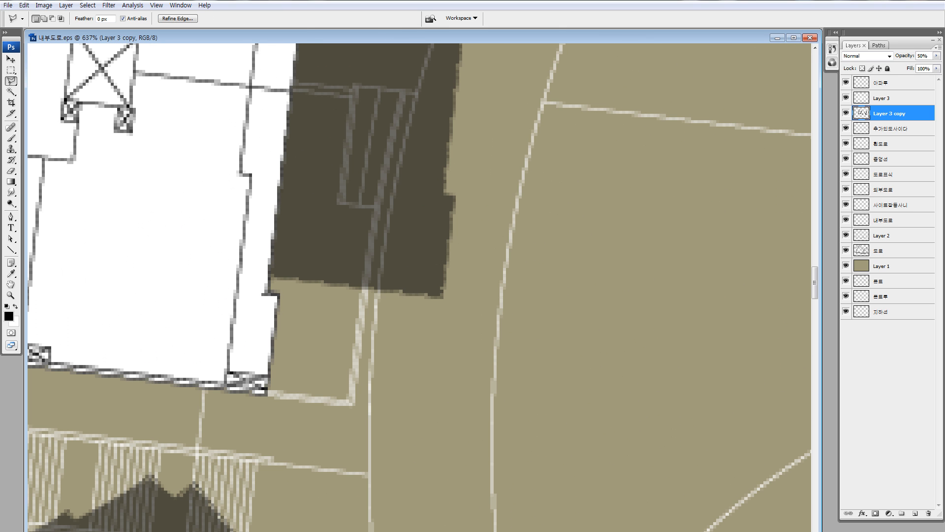
left_click(267, 392)
left_click(445, 296)
left_click(415, 263)
left_click(245, 222)
left_click(216, 250)
double_click(247, 385)
key("alt+Delete")
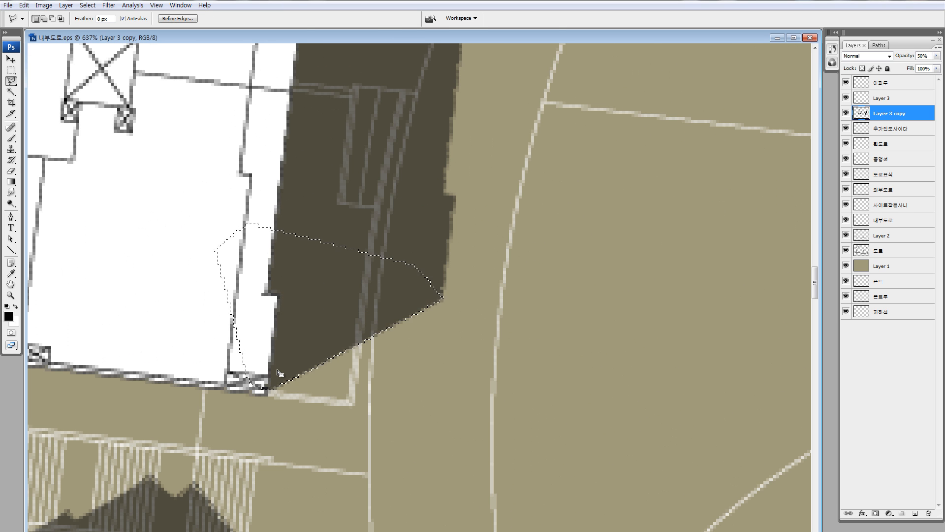
Reuse the southeast wedge selection to fill the gaps at the western tall building's northern block and the curved building.
scroll(281, 374, "down", 5)
left_click_drag(394, 296, 326, 178)
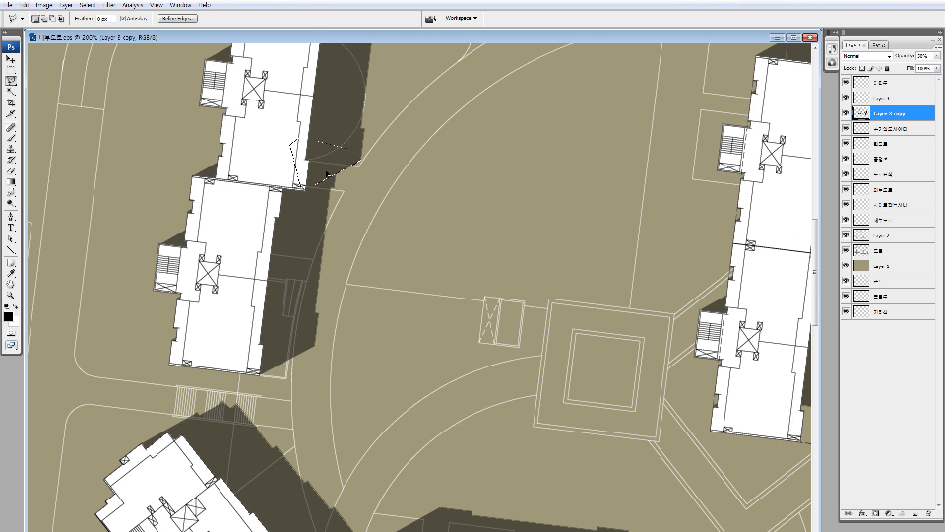
left_click_drag(315, 268, 291, 69)
left_click_drag(291, 69, 302, 358)
left_click_drag(277, 413, 153, 503)
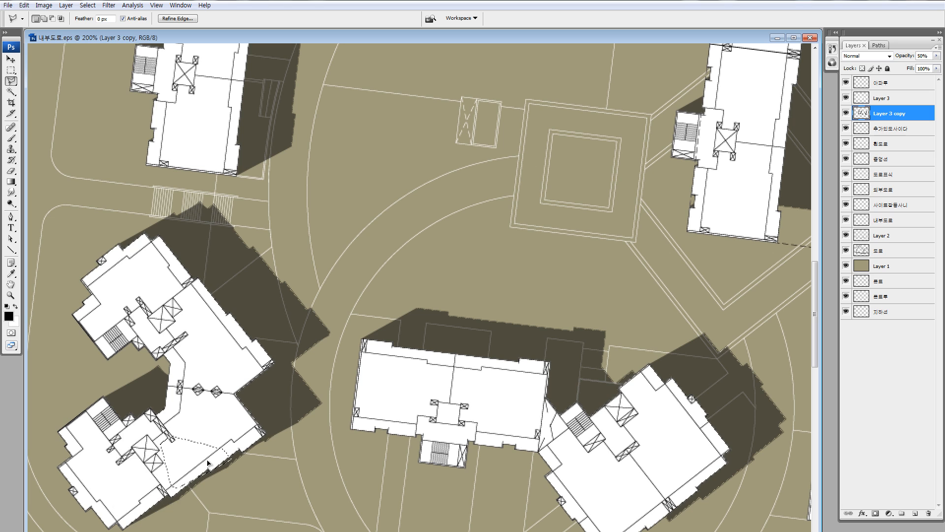
Carry the southeast wedge selection along the central buildings and fill their southeast shadow gaps with black.
left_click_drag(207, 462, 122, 488)
left_click_drag(179, 333, 178, 291)
left_click_drag(481, 401, 470, 311)
left_click_drag(464, 317, 369, 404)
left_click_drag(365, 414, 438, 432)
left_click_drag(438, 432, 467, 239)
left_click_drag(466, 238, 305, 292)
left_click_drag(304, 292, 179, 254)
left_click_drag(179, 254, 405, 150)
left_click_drag(397, 91, 433, 355)
key("ctrl+minus")
key("ctrl+minus")
Move the wedge selection to the eastern tall building's southeast corner and fill the shadow gap there with black.
left_click_drag(329, 342, 148, 172)
left_click_drag(270, 171, 584, 323)
left_click_drag(575, 359, 582, 310)
left_click_drag(732, 260, 768, 387)
left_click_drag(769, 386, 661, 210)
left_click_drag(660, 210, 335, 398)
left_click_drag(241, 426, 632, 295)
left_click_drag(631, 295, 223, 317)
left_click_drag(223, 317, 636, 326)
left_click_drag(636, 327, 220, 130)
left_click_drag(192, 151, 483, 323)
key("ctrl+minus")
key("ctrl+minus")
key("ctrl+minus")
key("ctrl+minus")
key("ctrl+minus")
key("ctrl+minus")
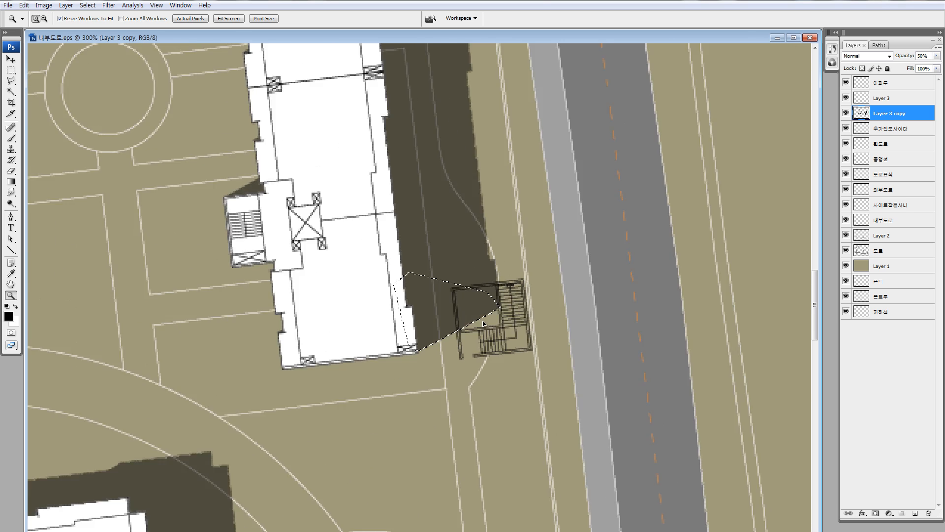
Fill the shadow gap at the L-shaped building's southeast corner using the same wedge selection.
left_click_drag(427, 300, 523, 425)
left_click_drag(472, 393, 559, 451)
left_click_drag(477, 300, 483, 321)
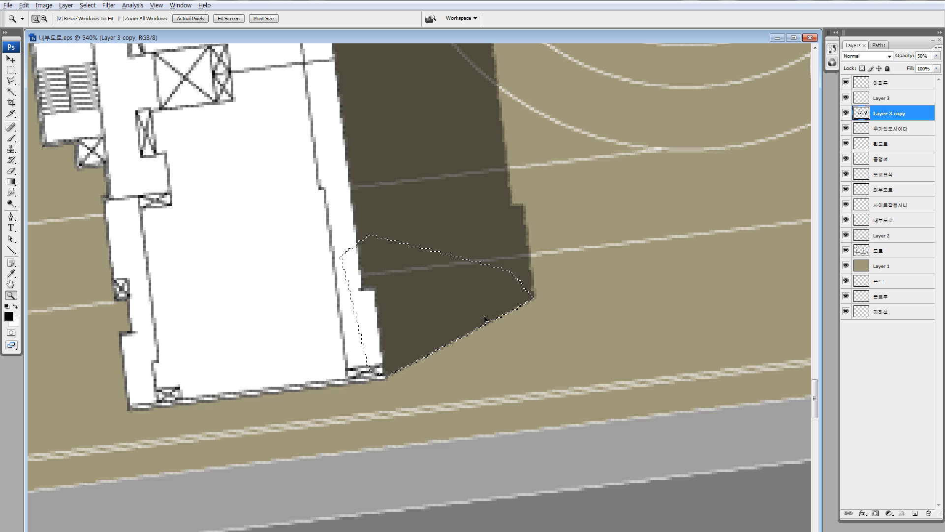
Carry the wedge selection to the building beside the curved inner road, fill its remaining shadow gaps with black, and clear the selection.
key("ctrl+minus")
key("ctrl+minus")
key("ctrl+minus")
key("ctrl+minus")
key("ctrl+minus")
key("ctrl+minus")
left_click_drag(570, 248, 368, 88)
left_click_drag(398, 121, 377, 223)
left_click_drag(376, 223, 416, 165)
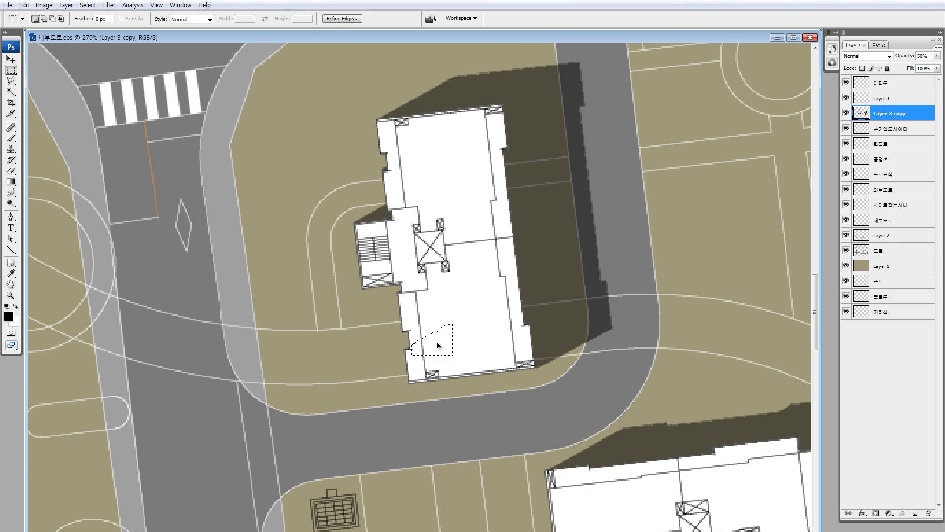
key("ctrl+d")
Add a new empty layer directly above the building shadow layer Layer 3 copy.
key("ctrl+minus")
key("ctrl+minus")
key("ctrl+minus")
key("ctrl+minus")
key("ctrl+minus")
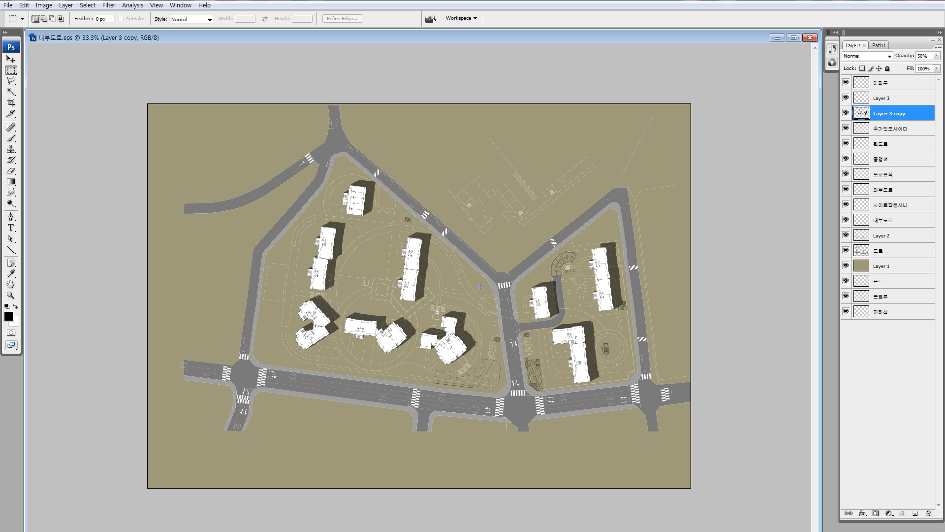
key("ctrl+plus")
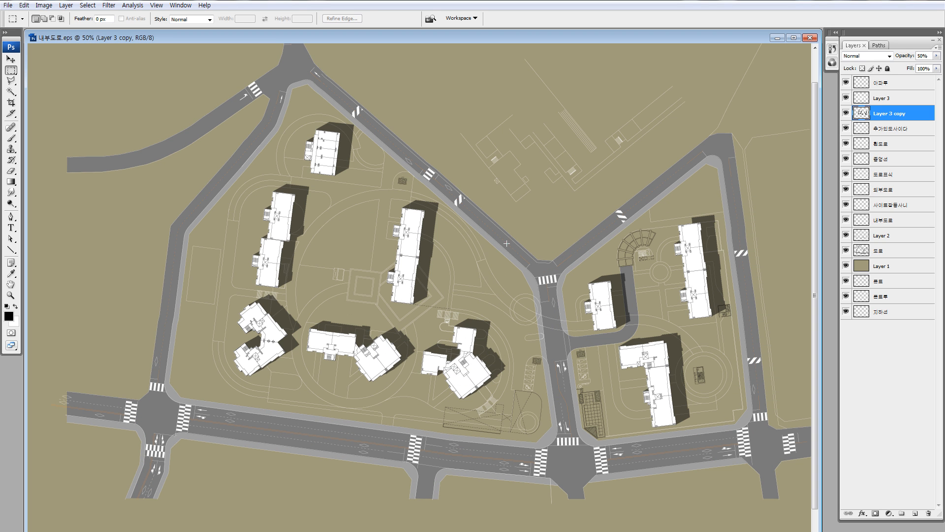
left_click_drag(513, 278, 499, 270)
key("v")
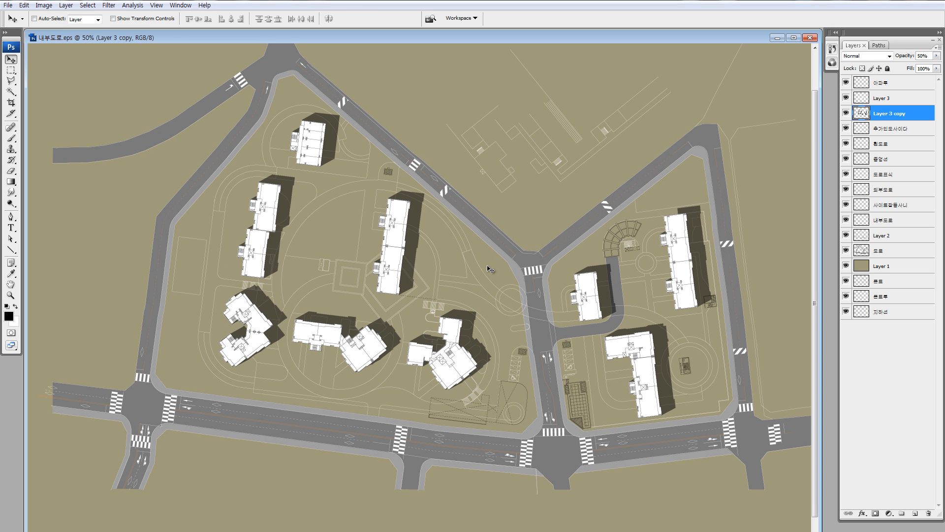
left_click(916, 513)
Choose the soft 300 px brush, undo a black test stroke around the curved building, and set the brush opacity to 18%.
key("z")
left_click_drag(509, 463, 511, 465)
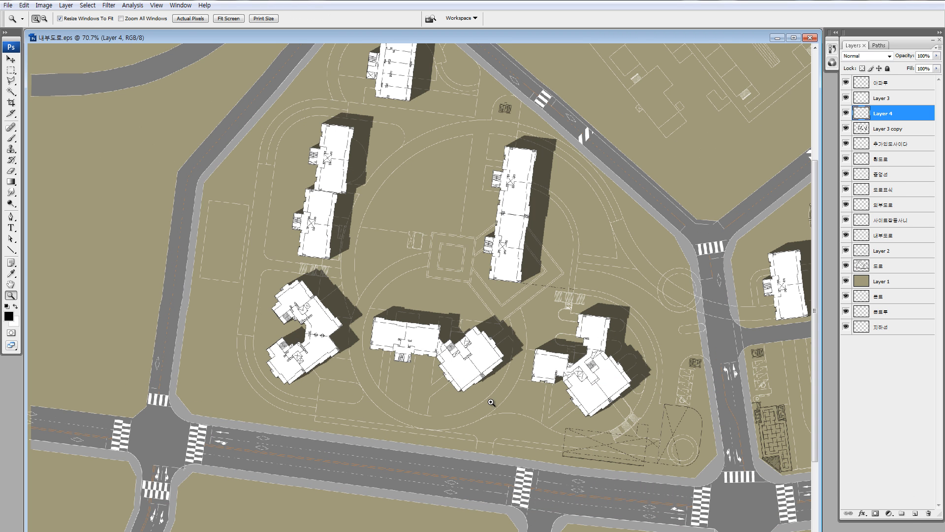
left_click(400, 317)
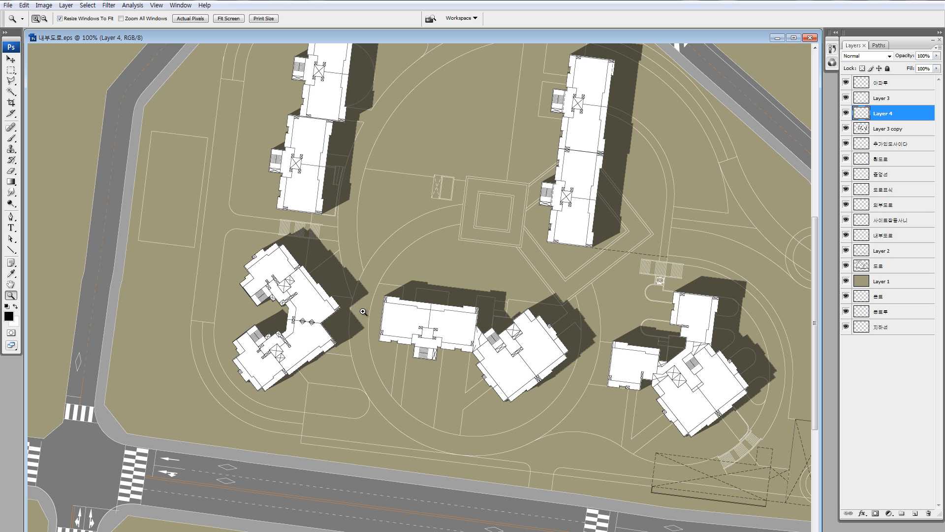
key("b")
left_click(65, 19)
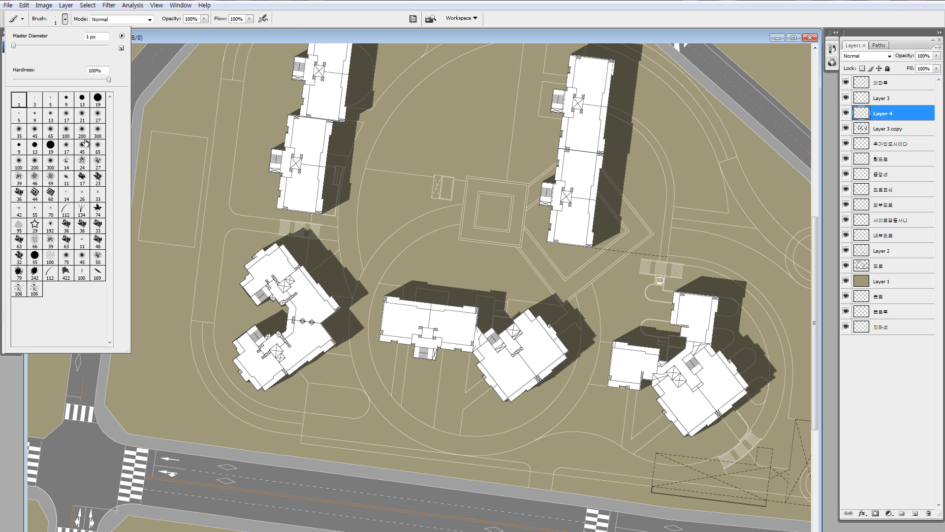
left_click(47, 168)
mouse_move(308, 285)
left_mouse_down()
mouse_move(279, 296)
mouse_move(291, 292)
left_mouse_up()
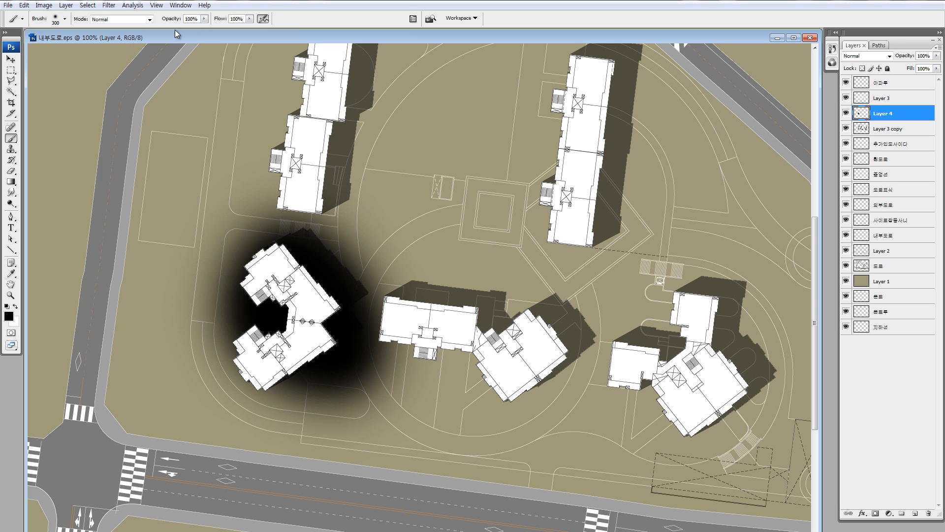
key("ctrl+z")
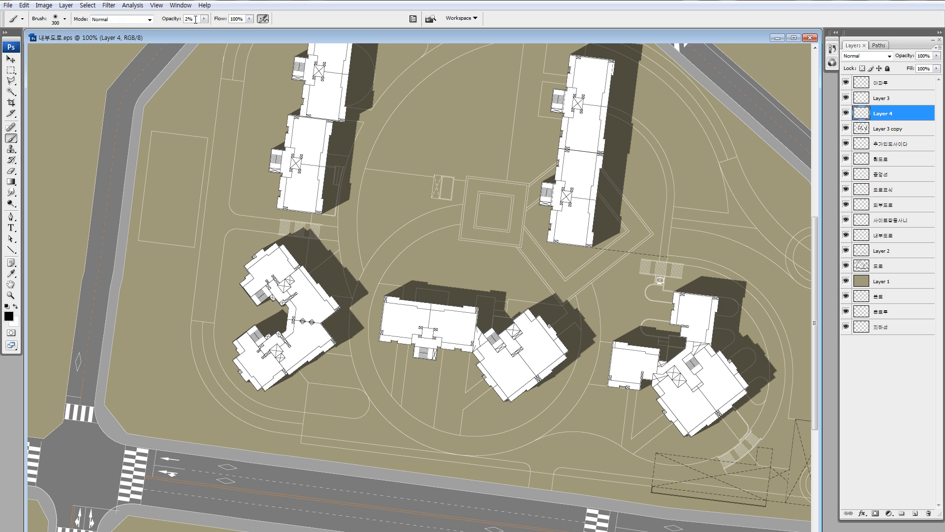
type("18")
key("Return")
Reduce the brush to 175 px, paint faint black shading around the western buildings, and compare the plan with and without the shading layer.
left_click(311, 309)
key("ctrl+z")
left_click(296, 283)
key("bracketleft")
key("bracketleft")
key("bracketleft")
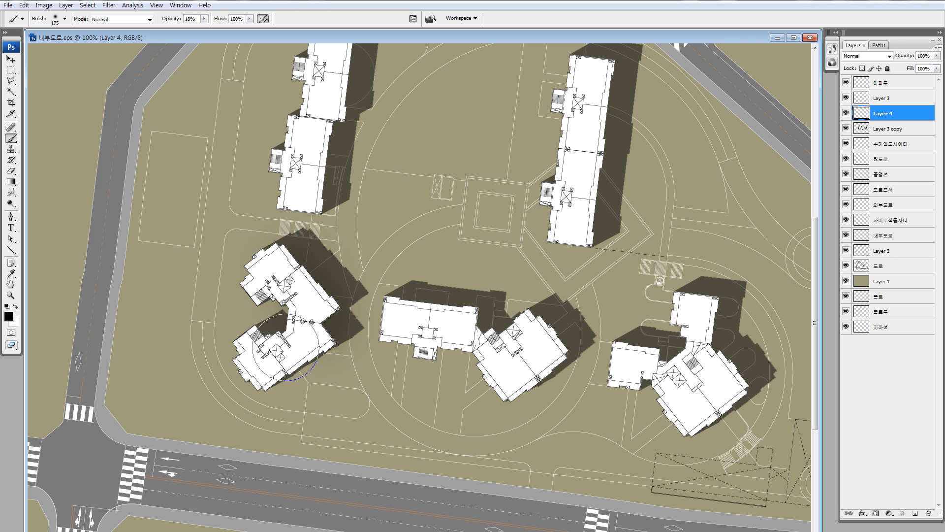
scroll(348, 226, "up", 5)
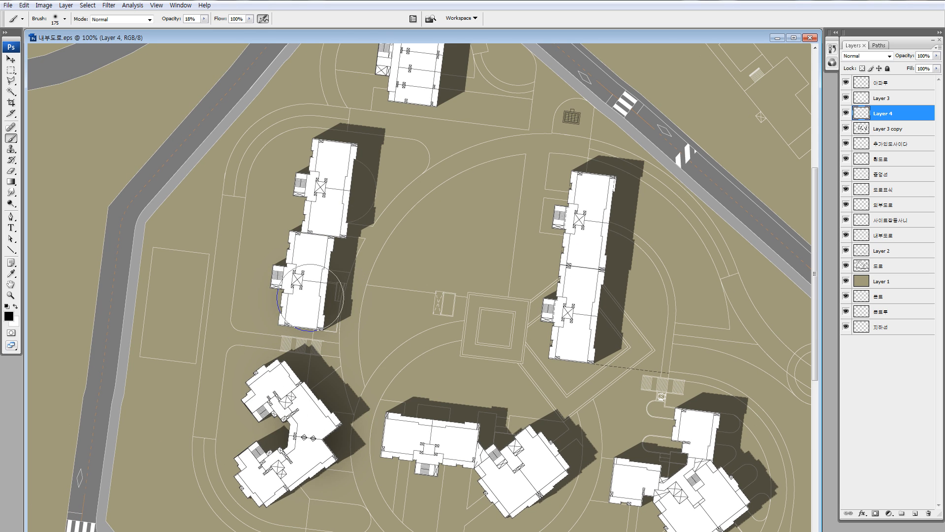
key("ctrl+z")
key("ctrl+minus")
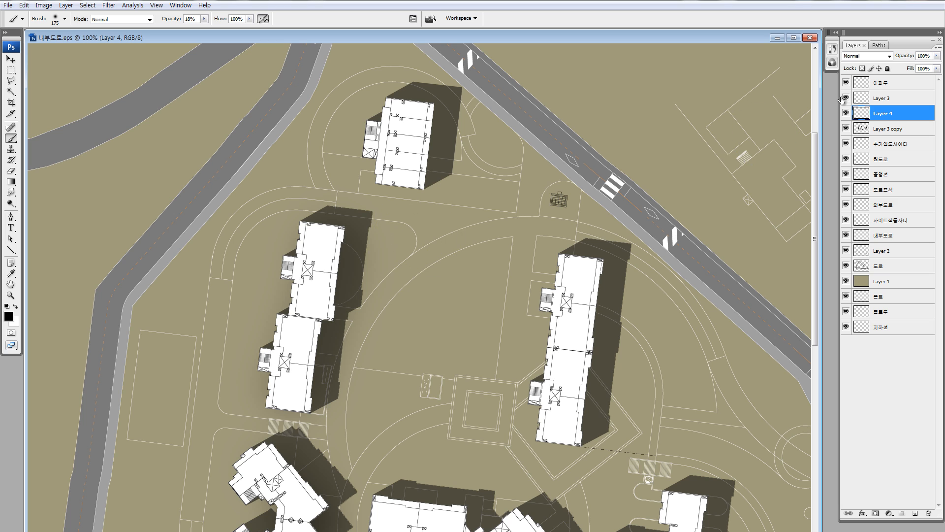
key("ctrl+minus")
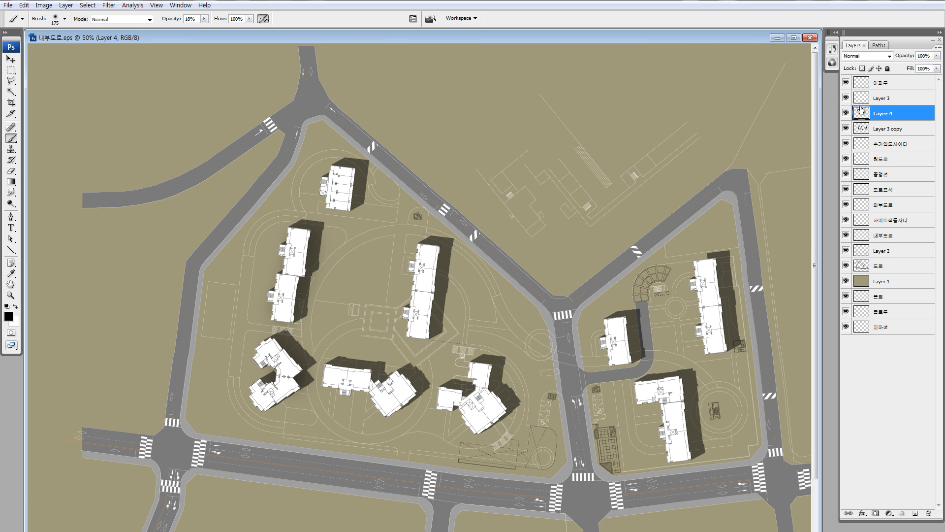
left_click(846, 114)
left_click(846, 114)
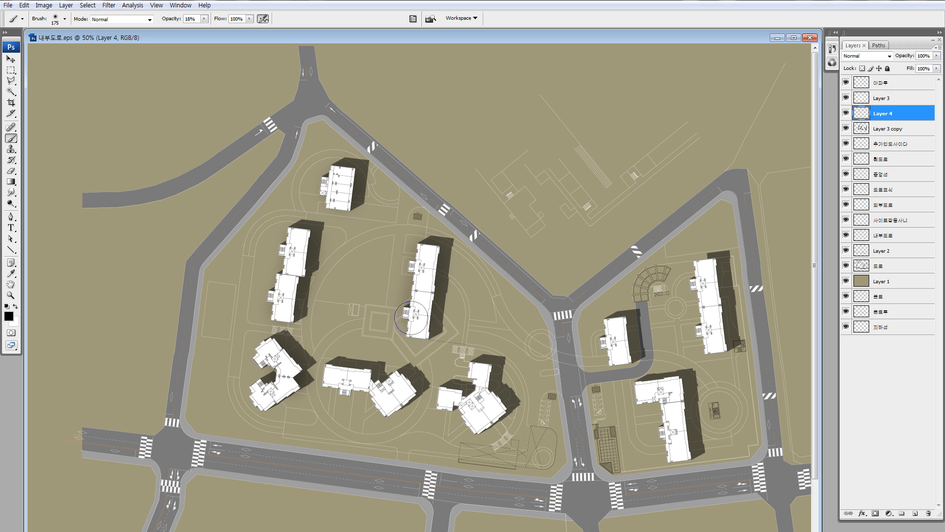
Brush the same faint black shading around the central tall building and the remaining buildings on both parts of the site.
key("ctrl+z")
left_click_drag(417, 253, 413, 319)
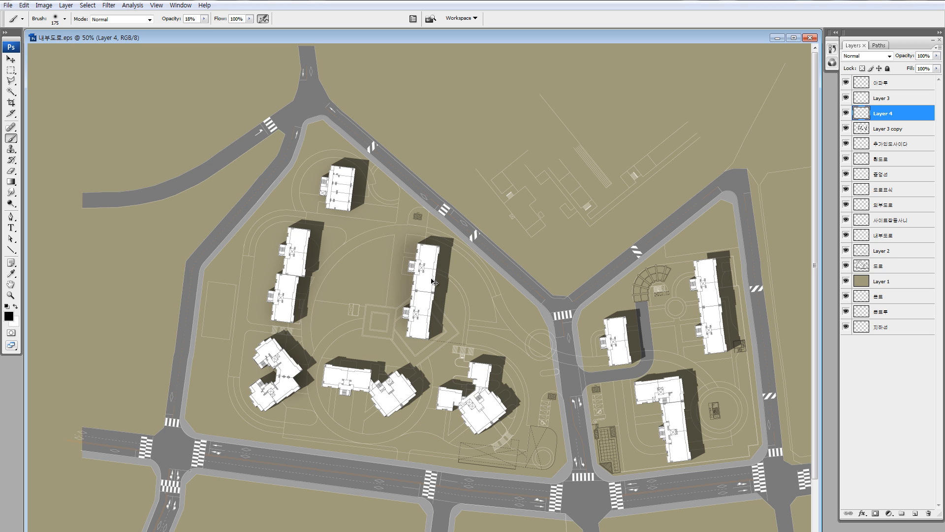
key("ctrl+z")
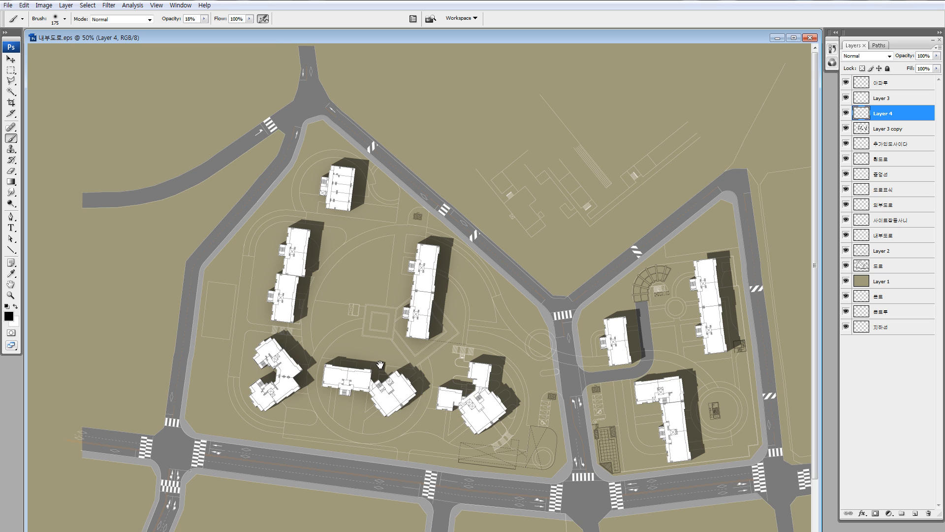
left_click_drag(380, 365, 349, 340)
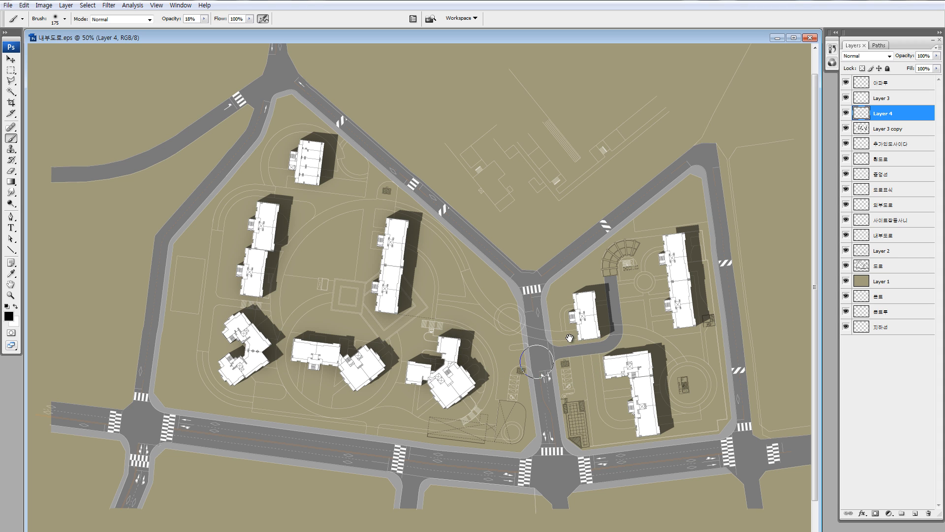
left_click_drag(461, 332, 461, 323)
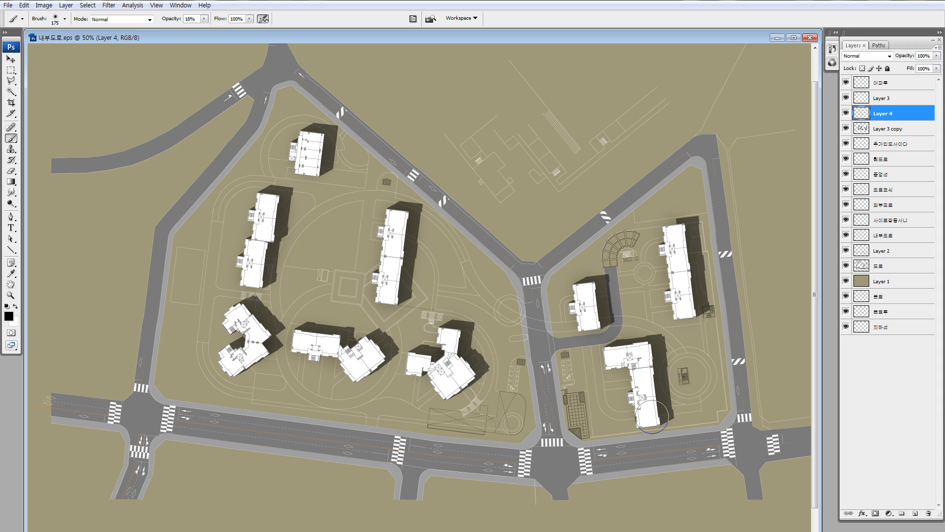
On Layer 3 copy, outline the shadow gap at the eastern tall building's northwest corner, fill it with black, and deselect.
key("z")
left_click_drag(656, 182, 694, 267)
left_click(867, 129)
key("l")
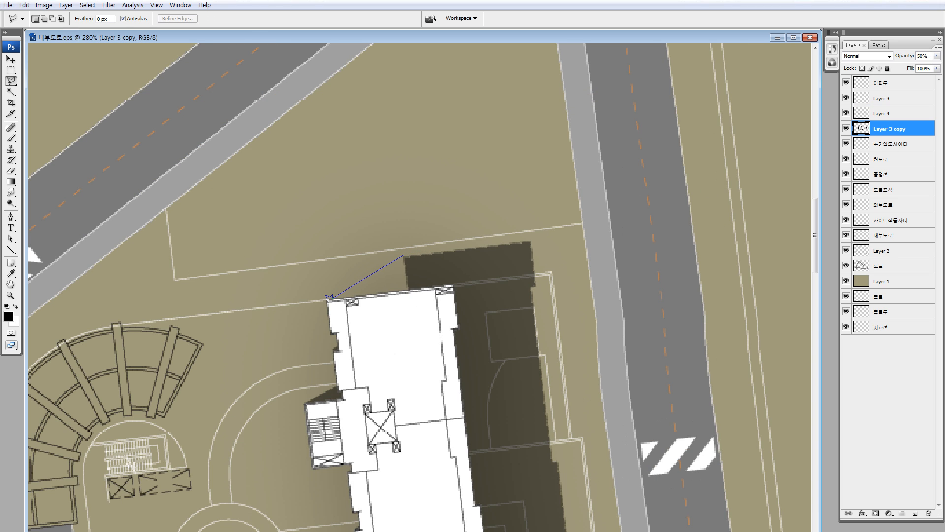
left_click(328, 298)
left_click(414, 333)
left_click(454, 312)
double_click(451, 283)
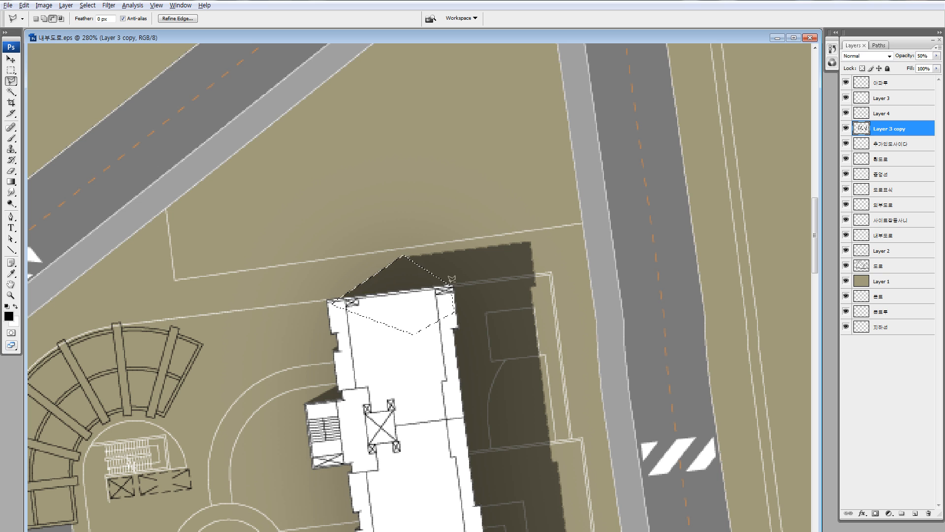
key("ctrl+d")
Add a new layer directly above the khaki Layer 1, name it 잔디영역, and give it a green colour label.
key("ctrl+minus")
key("ctrl+minus")
key("ctrl+minus")
key("ctrl+minus")
key("ctrl+minus")
key("ctrl+minus")
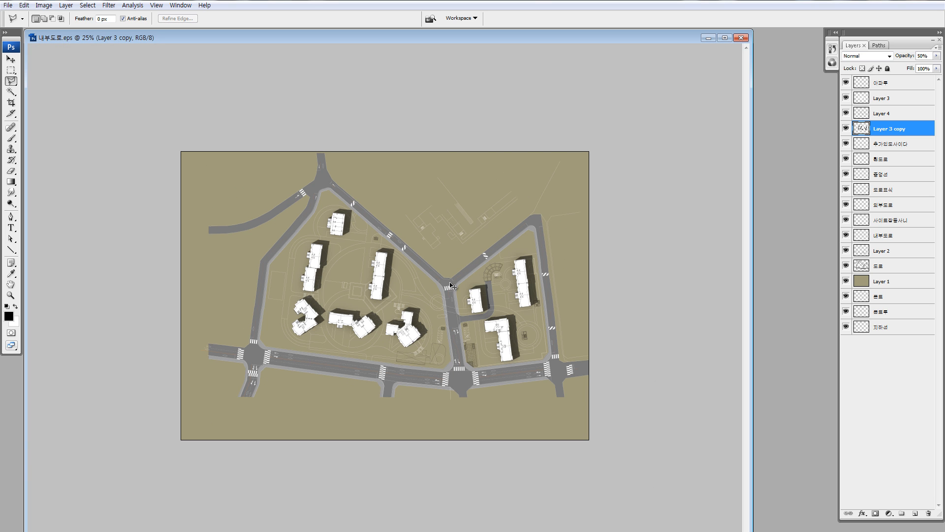
key("ctrl+plus")
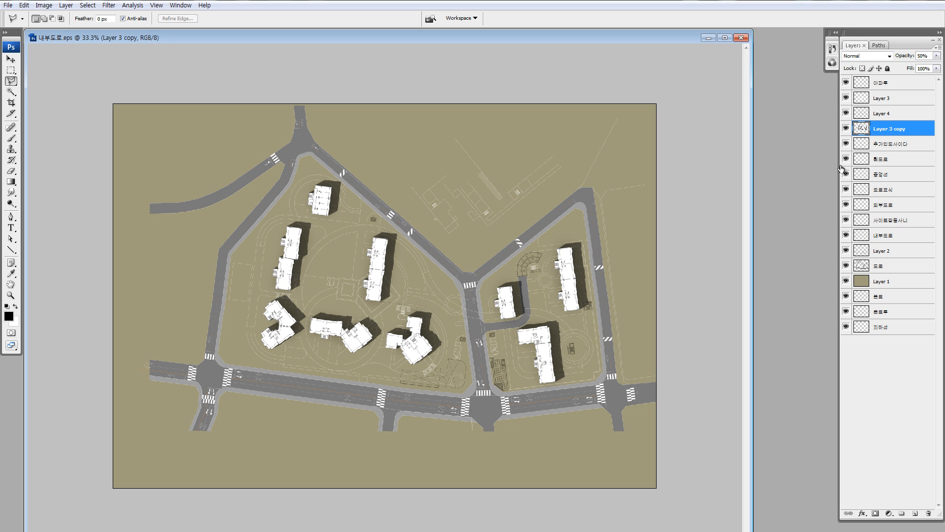
left_click(861, 146)
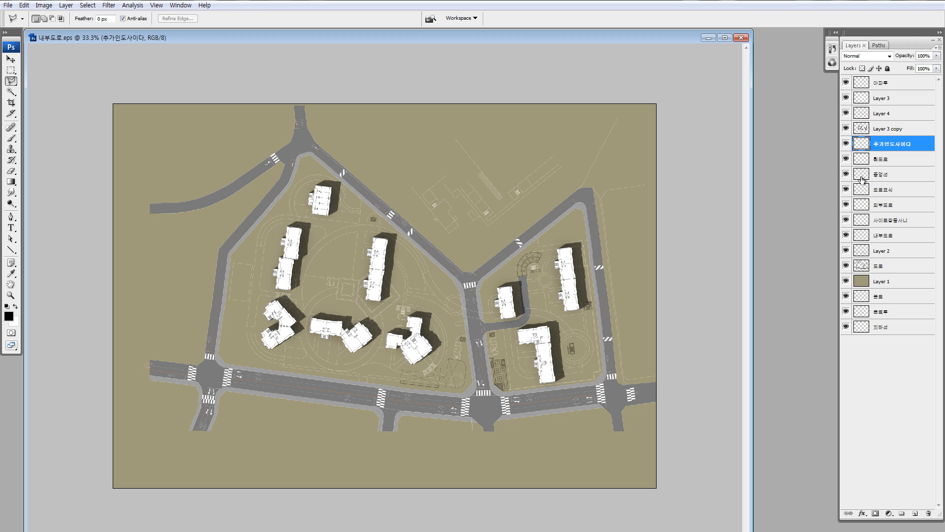
left_click(865, 168)
left_click(868, 266)
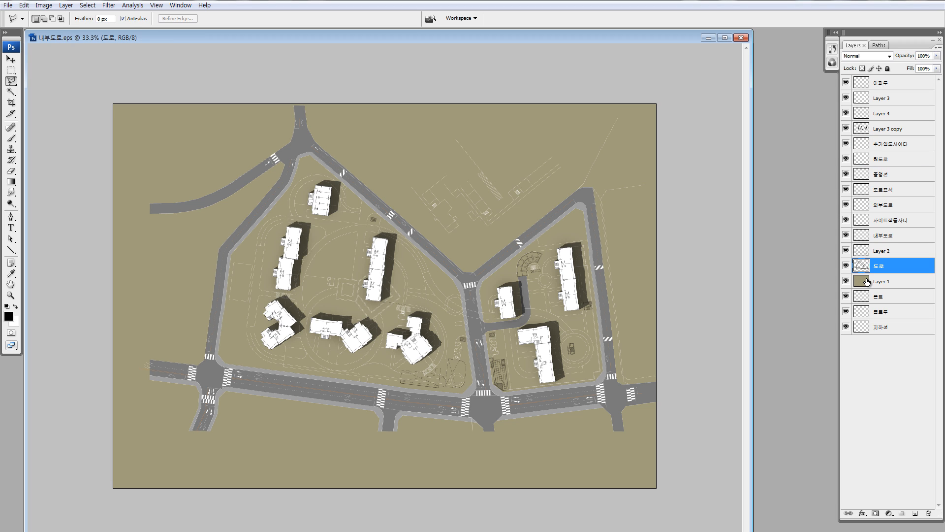
left_click(867, 281)
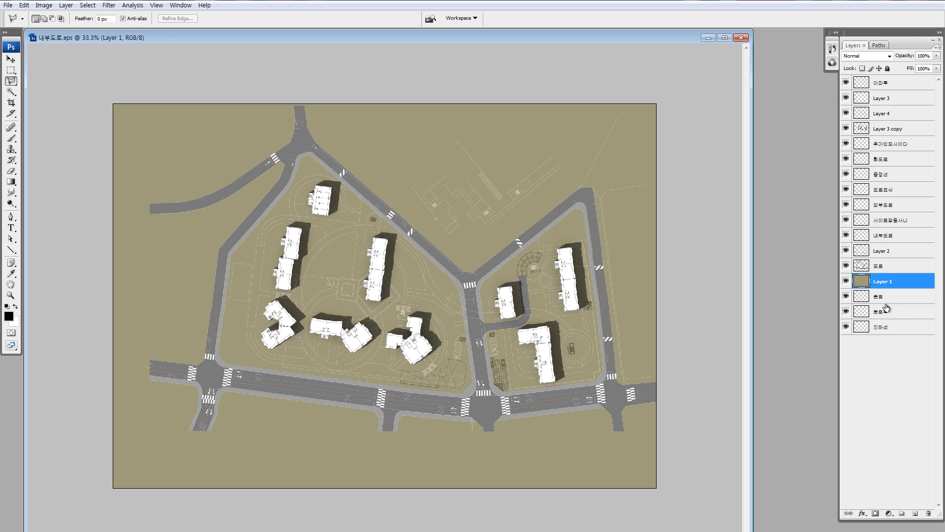
left_click(915, 514)
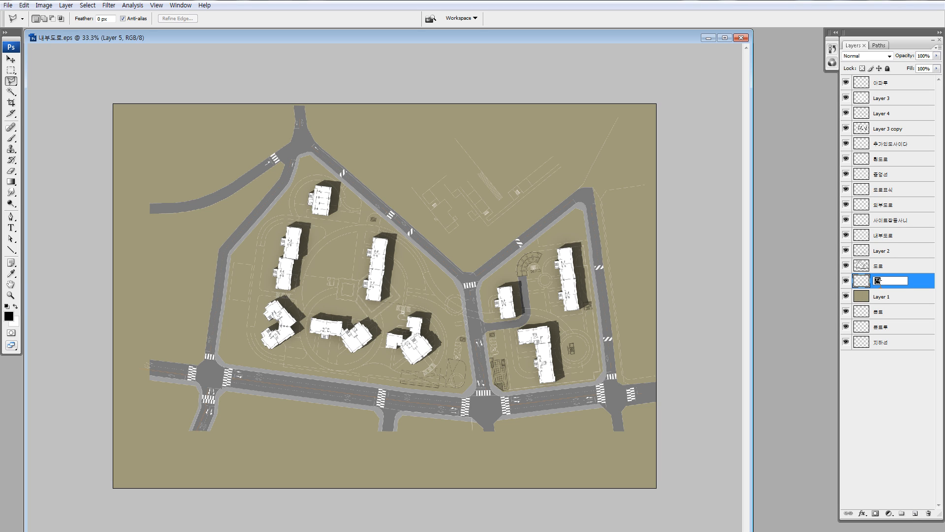
key("Return")
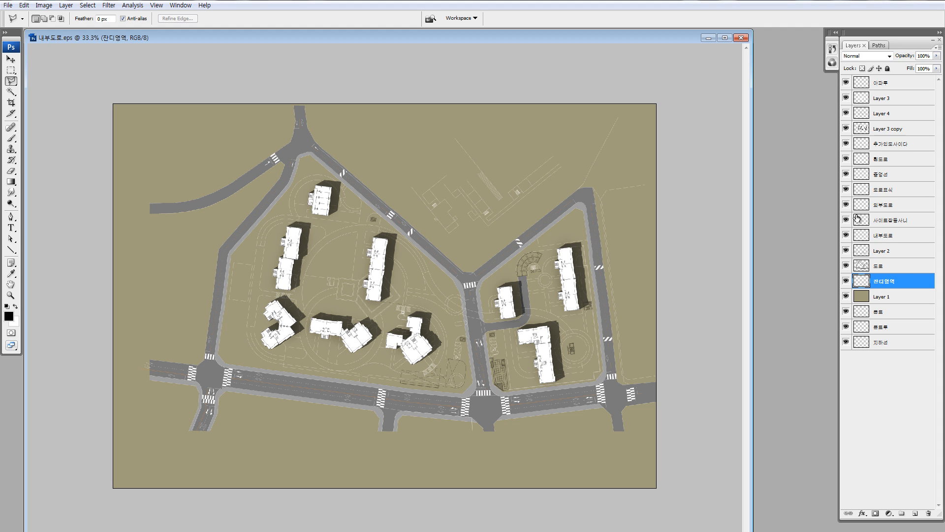
right_click(846, 282)
left_click(853, 353)
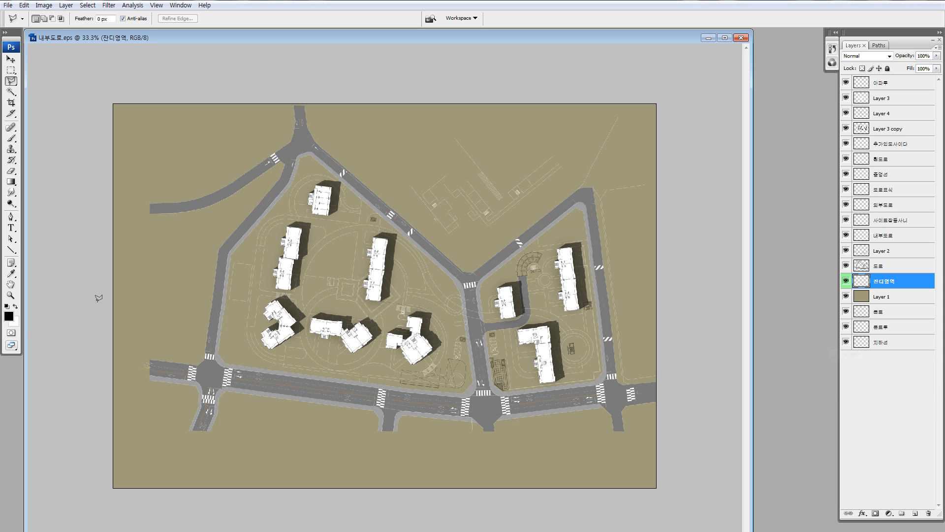
Change the foreground colour from black to a bright, saturated green.
left_click(8, 318)
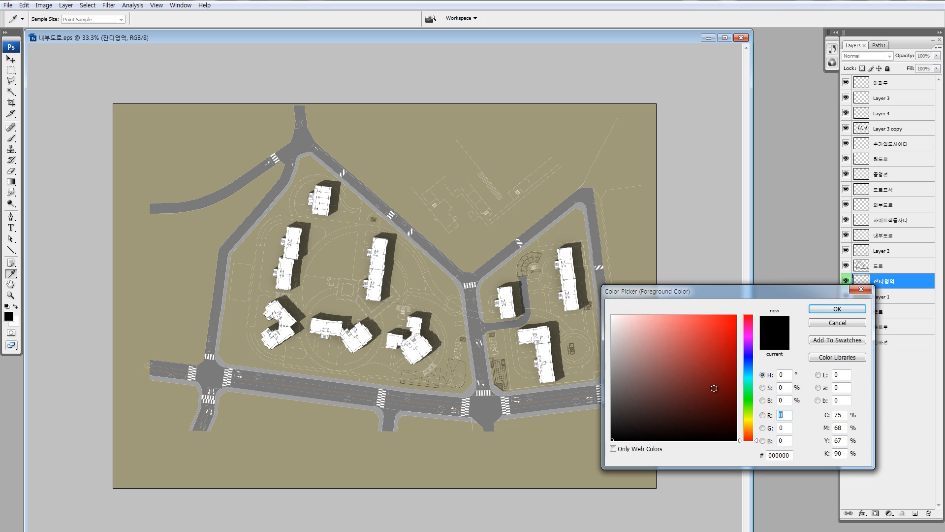
left_click(747, 398)
left_click_drag(717, 369, 739, 334)
left_click(820, 308)
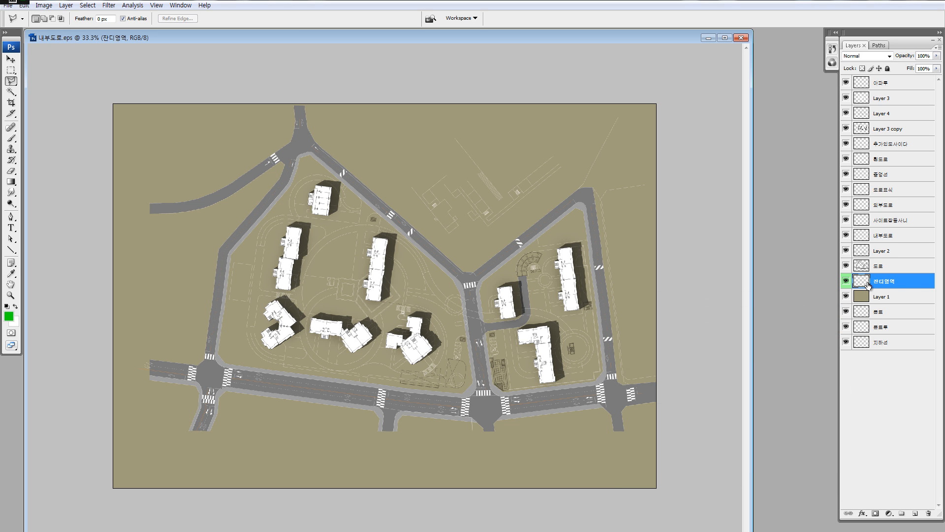
Set up a hard 19 px brush at 100% opacity and undo the green test strokes beside the western tall building.
key("ctrl+plus")
key("ctrl+plus")
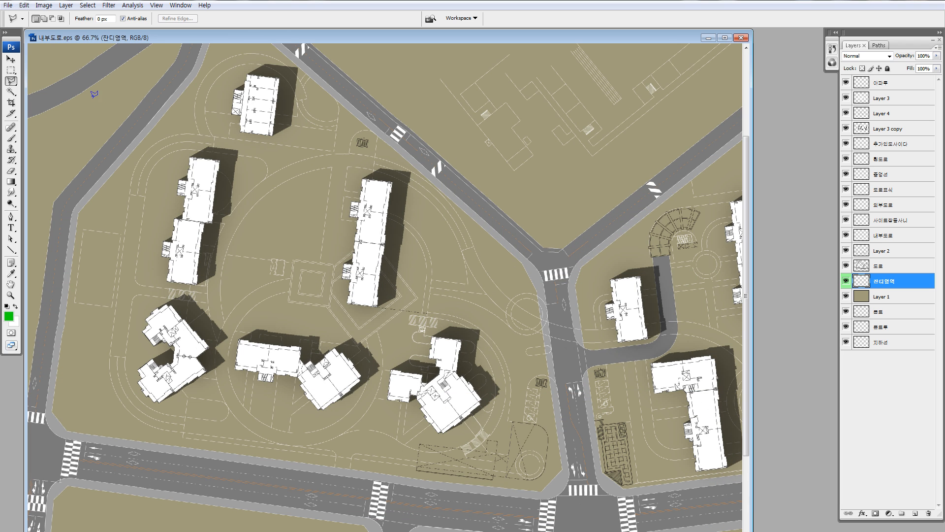
key("b")
left_click(65, 19)
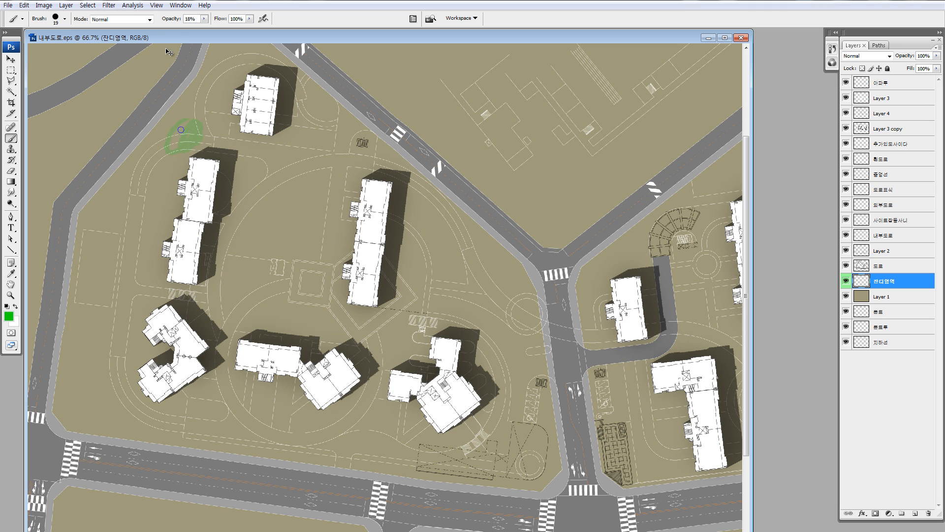
mouse_move(207, 138)
left_mouse_down()
mouse_move(176, 179)
mouse_move(172, 205)
left_mouse_up()
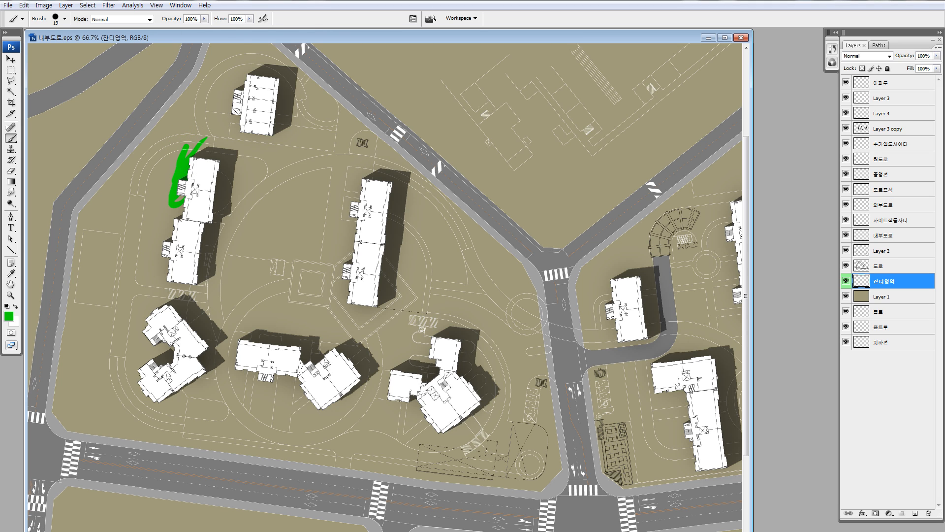
key("ctrl+z")
With a 45 px brush, paint a green lawn strip along the western road and patches around the southwest building.
mouse_move(148, 176)
left_mouse_down()
mouse_move(132, 199)
mouse_move(156, 188)
mouse_move(170, 204)
mouse_move(368, 197)
left_mouse_up()
key("ctrl+z")
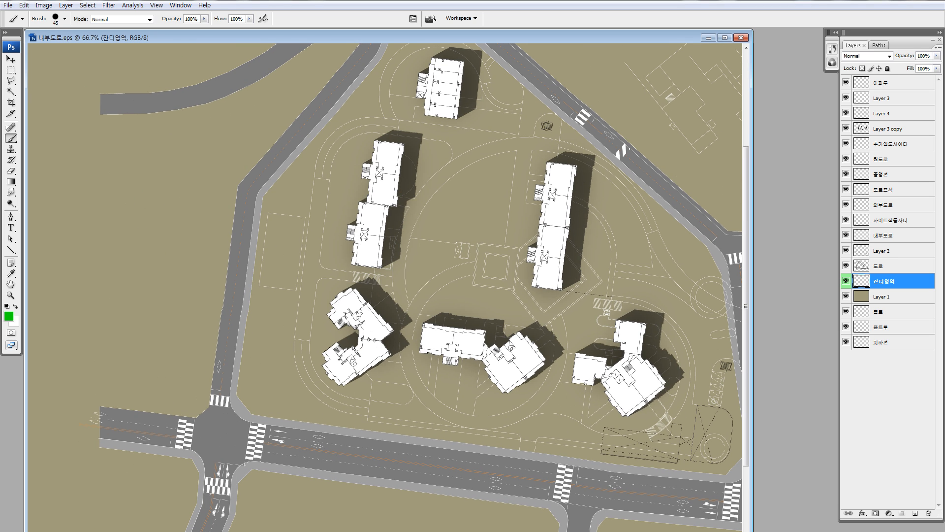
mouse_move(292, 202)
left_mouse_down()
mouse_move(265, 341)
mouse_move(305, 400)
left_mouse_up()
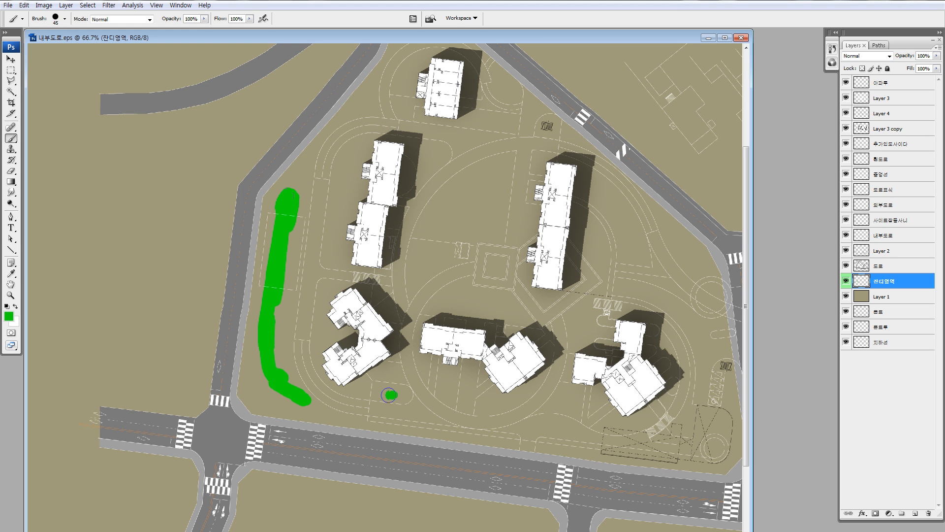
left_click_drag(389, 394, 363, 390)
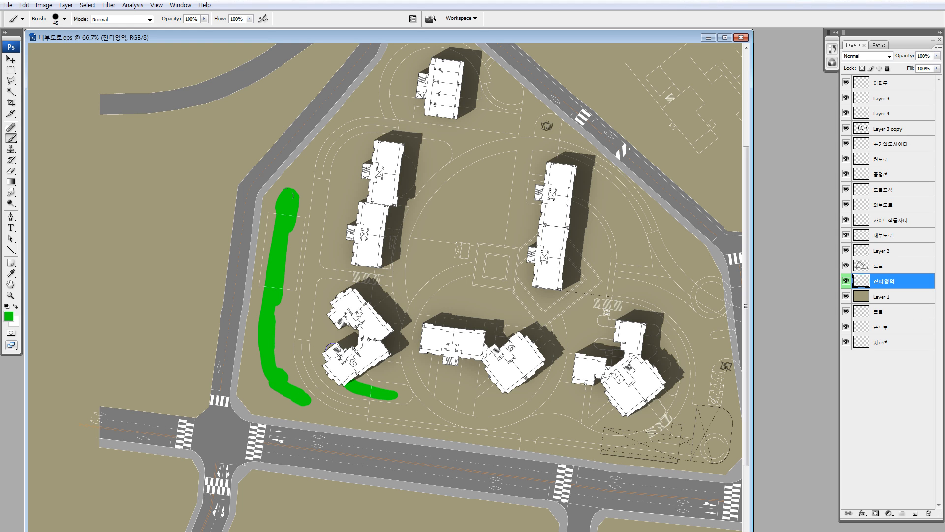
mouse_move(332, 349)
left_mouse_down()
mouse_move(336, 319)
mouse_move(341, 344)
left_mouse_up()
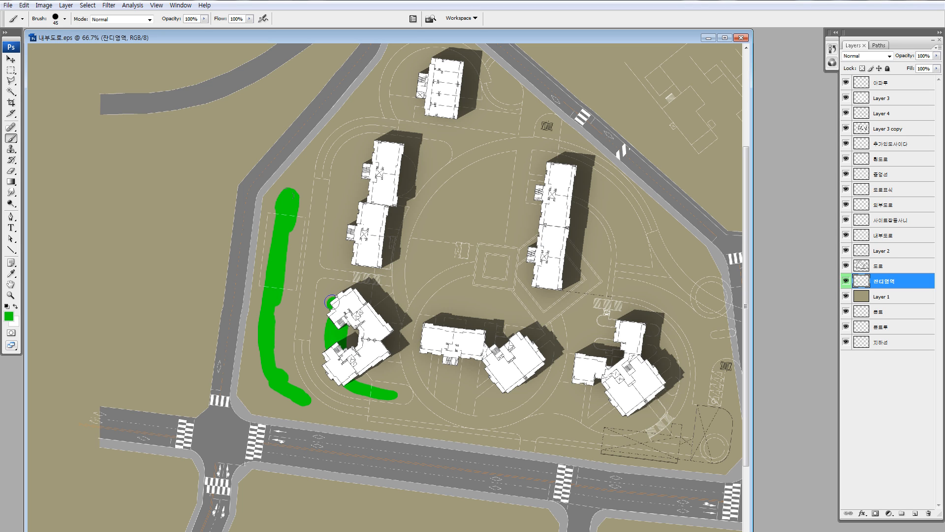
left_click_drag(331, 302, 324, 337)
Paint green lawns around the western tall building, the northernmost building, and the northern tip of the western block.
mouse_move(345, 295)
left_mouse_down()
mouse_move(381, 289)
mouse_move(361, 293)
mouse_move(388, 270)
mouse_move(341, 258)
mouse_move(362, 154)
mouse_move(412, 158)
mouse_move(427, 149)
mouse_move(415, 186)
mouse_move(417, 156)
mouse_move(430, 150)
mouse_move(357, 143)
left_mouse_up()
key("ctrl+z")
left_click_drag(388, 47, 314, 154)
mouse_move(338, 187)
left_mouse_down()
mouse_move(367, 177)
mouse_move(366, 168)
mouse_move(331, 182)
mouse_move(383, 191)
mouse_move(348, 173)
left_mouse_up()
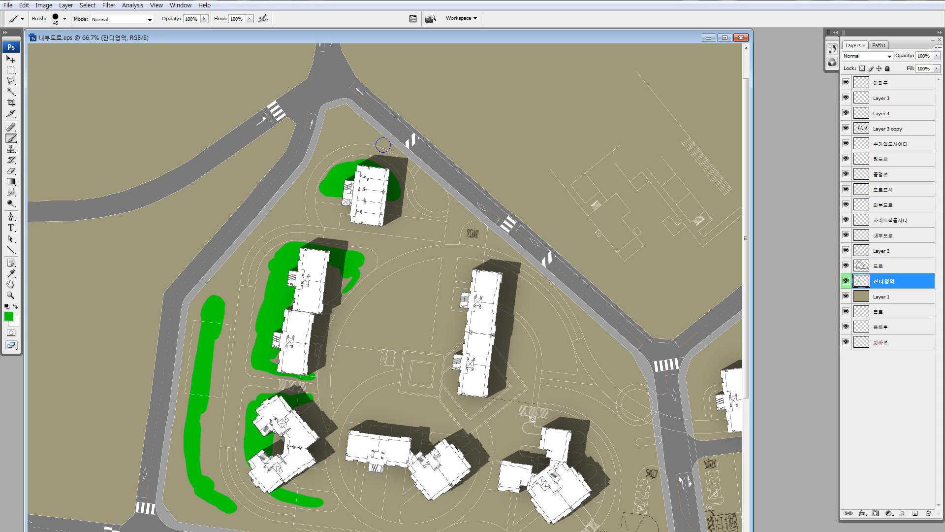
left_click_drag(383, 145, 337, 120)
mouse_move(290, 196)
left_mouse_down()
mouse_move(294, 209)
mouse_move(114, 149)
left_mouse_up()
Paint lawn patches in the central courtyard and around the south end of the western block's eastern tall building.
mouse_move(230, 256)
left_mouse_down()
mouse_move(273, 216)
mouse_move(222, 253)
left_mouse_up()
mouse_move(208, 280)
left_mouse_down()
mouse_move(197, 293)
mouse_move(230, 272)
mouse_move(238, 284)
mouse_move(231, 291)
left_mouse_up()
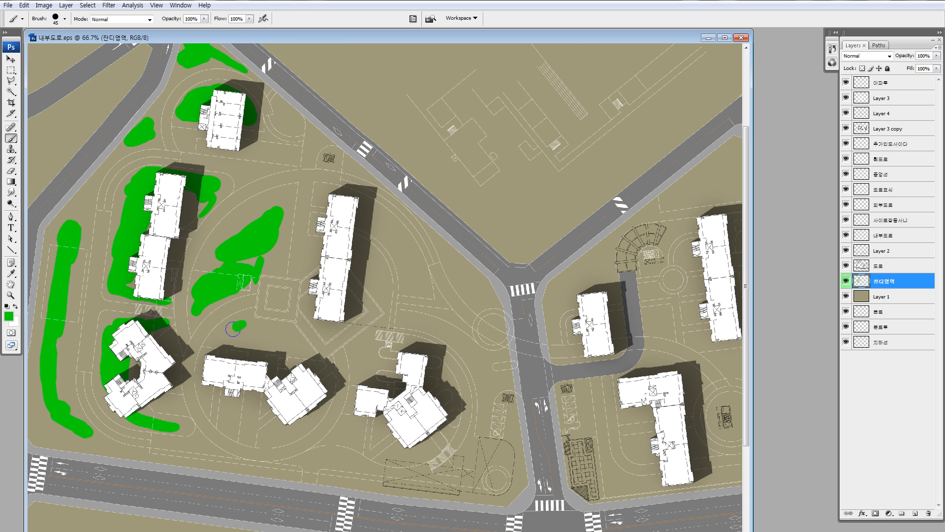
left_click_drag(233, 329, 291, 340)
mouse_move(315, 302)
left_mouse_down()
mouse_move(309, 309)
mouse_move(351, 315)
mouse_move(347, 303)
left_mouse_up()
mouse_move(363, 266)
left_mouse_down()
mouse_move(352, 249)
mouse_move(317, 247)
mouse_move(302, 259)
mouse_move(302, 230)
left_mouse_up()
key("ctrl+z")
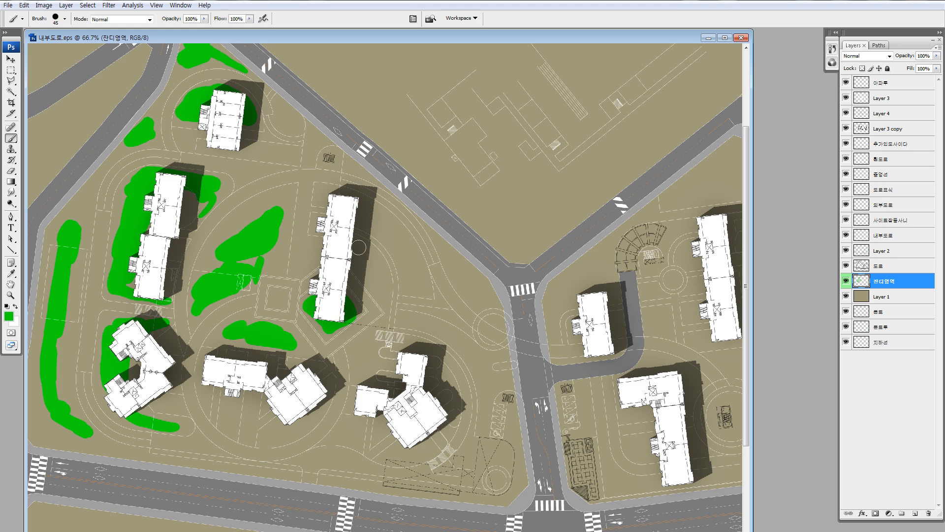
Paint lawn beside that tall building's east side and northwest corner, plus two round patches near the northeastern road.
left_click_drag(358, 248, 361, 263)
left_click_drag(316, 226, 319, 226)
left_click_drag(323, 199, 322, 193)
left_click_drag(329, 159, 330, 158)
left_click_drag(283, 116, 282, 107)
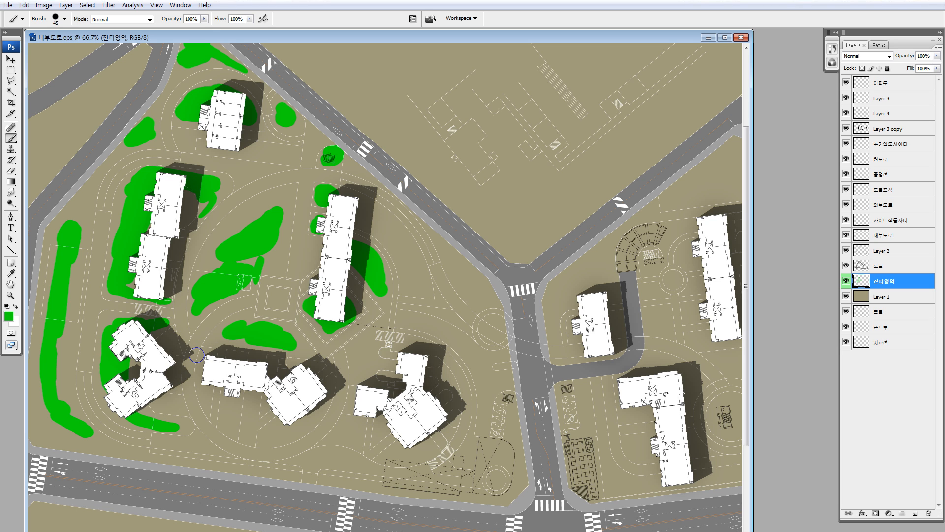
Trim the excess lawn southeast of the southwest building with a lasso selection and paint patches beside the central southern building.
left_click_drag(203, 426, 172, 403)
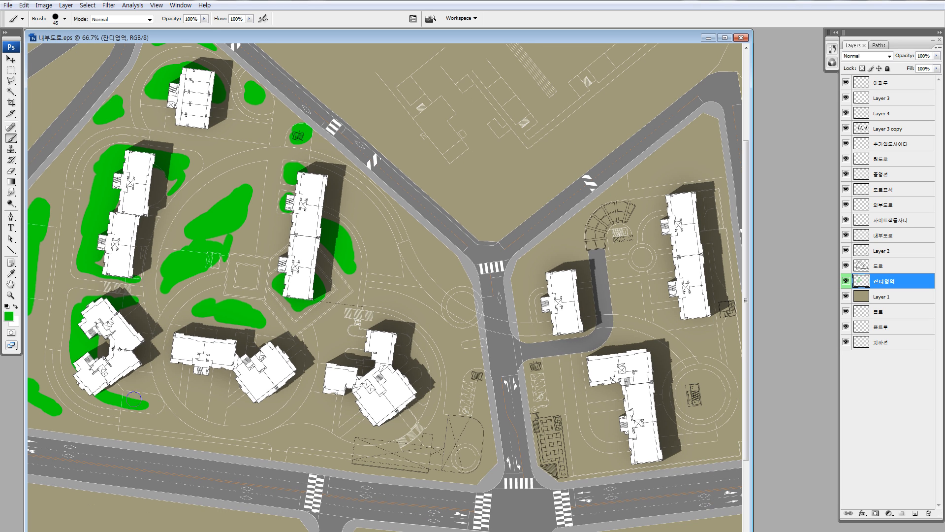
key("l")
double_click(169, 393)
key("Delete")
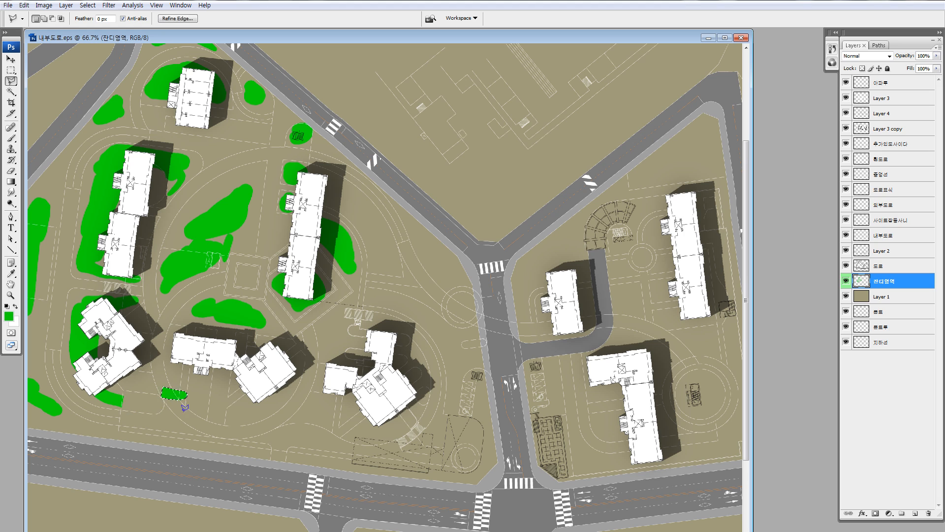
key("ctrl+d")
key("b")
mouse_move(124, 400)
left_mouse_down()
mouse_move(148, 404)
mouse_move(191, 370)
mouse_move(174, 347)
left_mouse_up()
Outline the green patch north of the central southern building with the Polygonal Lasso, delete it, and deselect.
key("l")
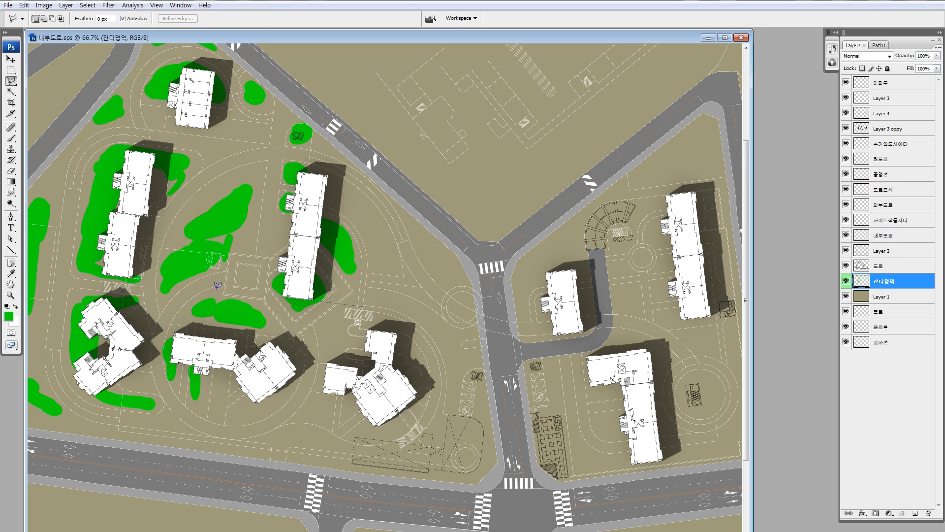
left_click(212, 291)
left_click(183, 310)
left_click(245, 336)
left_click(276, 337)
left_click(241, 275)
double_click(210, 287)
left_click_drag(193, 303, 239, 325)
key("Delete")
key("ctrl+d")
Enlarge the central courtyard lawn with the Brush and paint green patches around the southern and southeastern buildings.
key("b")
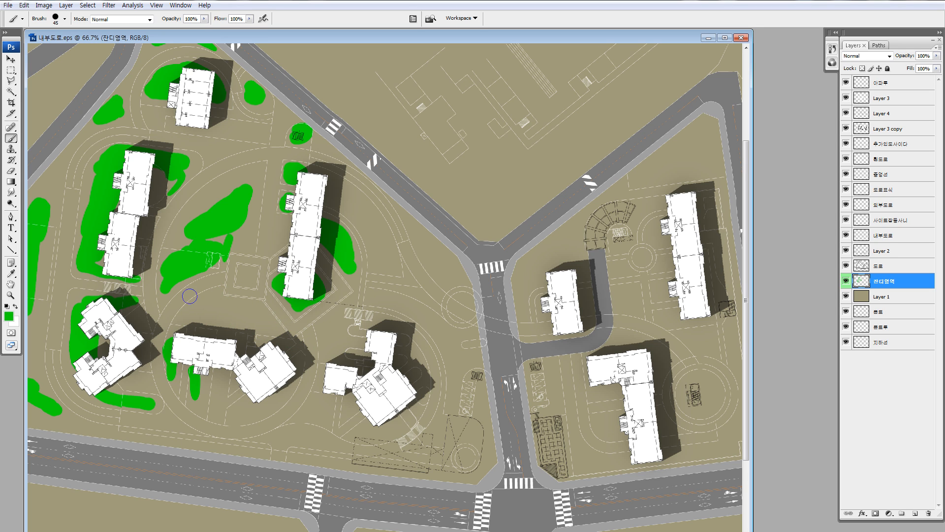
mouse_move(247, 237)
left_mouse_down()
mouse_move(235, 209)
mouse_move(205, 203)
left_mouse_up()
left_click_drag(261, 293, 228, 255)
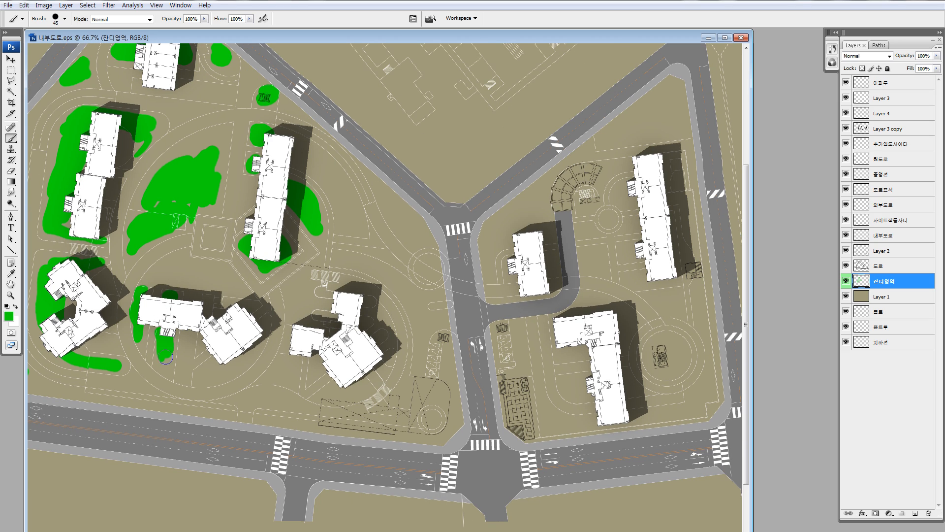
mouse_move(199, 341)
left_mouse_down()
mouse_move(221, 310)
mouse_move(229, 359)
mouse_move(212, 369)
left_mouse_up()
left_click_drag(314, 355, 316, 367)
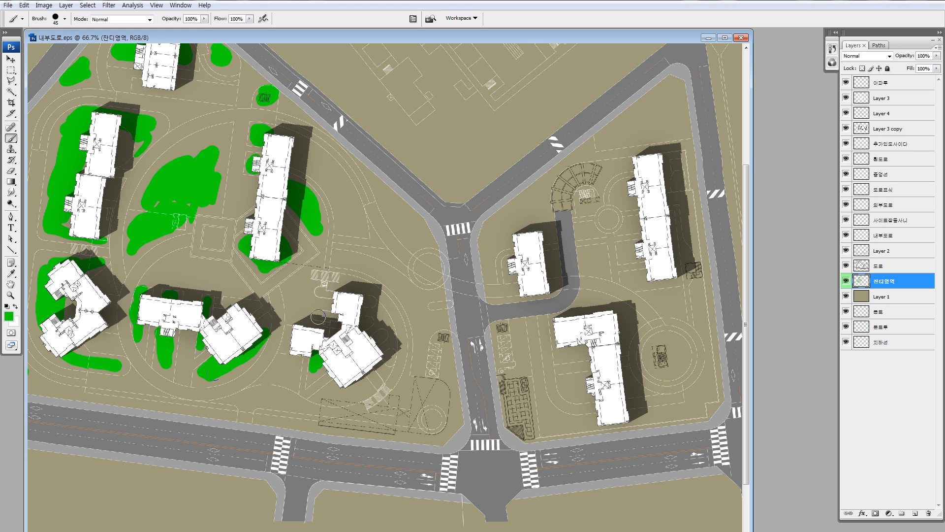
mouse_move(318, 316)
left_mouse_down()
mouse_move(345, 316)
mouse_move(320, 294)
mouse_move(366, 305)
mouse_move(369, 343)
mouse_move(391, 356)
mouse_move(377, 373)
mouse_move(368, 365)
mouse_move(330, 381)
mouse_move(388, 349)
mouse_move(369, 380)
mouse_move(333, 396)
mouse_move(362, 390)
left_mouse_up()
left_click_drag(286, 369, 272, 376)
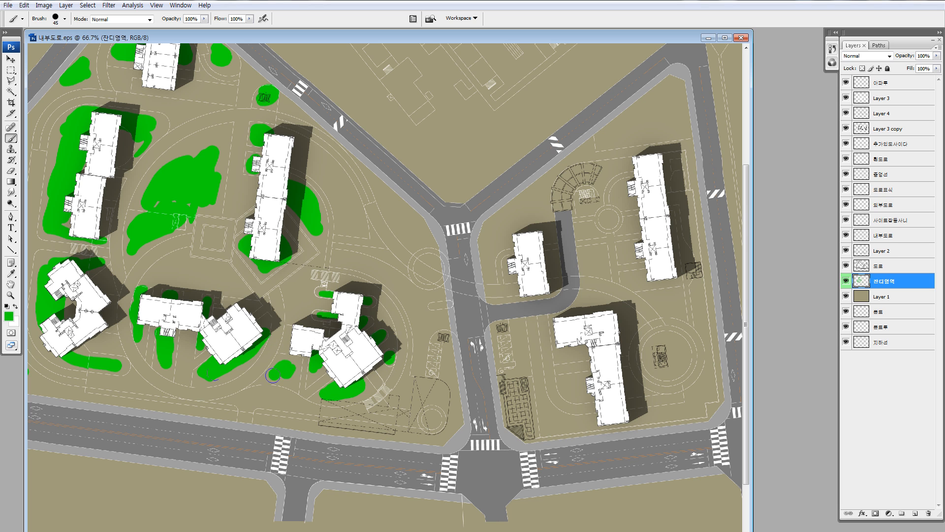
Paint narrow lawn strips around the western block's southeast corner and along its southern road edge.
left_click_drag(317, 262, 304, 294)
mouse_move(346, 270)
left_mouse_down()
mouse_move(299, 290)
mouse_move(350, 341)
left_mouse_up()
key("ctrl+z")
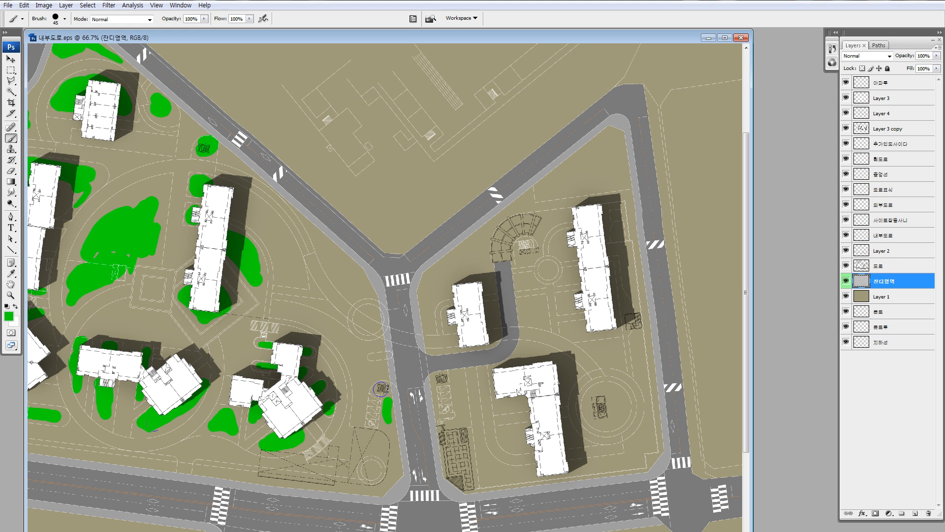
mouse_move(375, 388)
left_mouse_down()
mouse_move(393, 407)
mouse_move(388, 477)
left_mouse_up()
mouse_move(200, 457)
left_mouse_down()
mouse_move(245, 376)
mouse_move(323, 400)
mouse_move(399, 406)
left_mouse_up()
left_click_drag(245, 363, 360, 354)
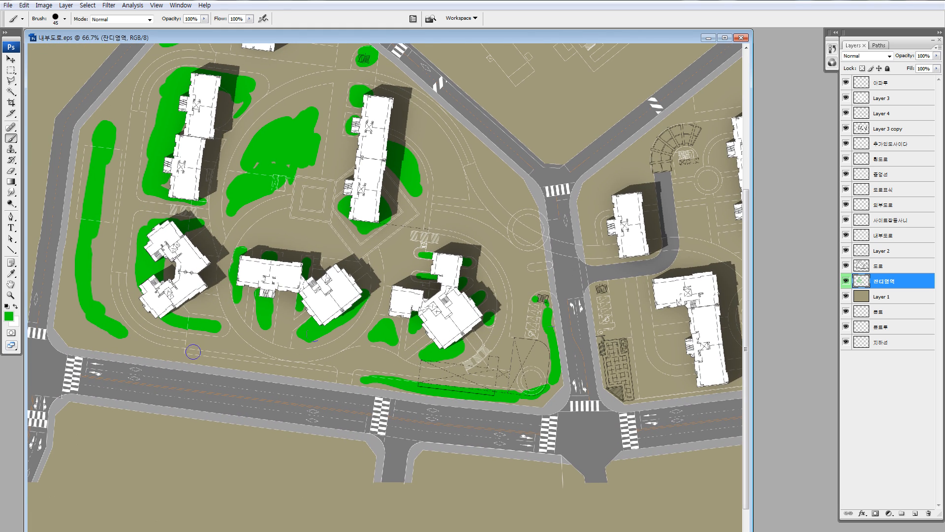
left_click_drag(117, 341, 327, 373)
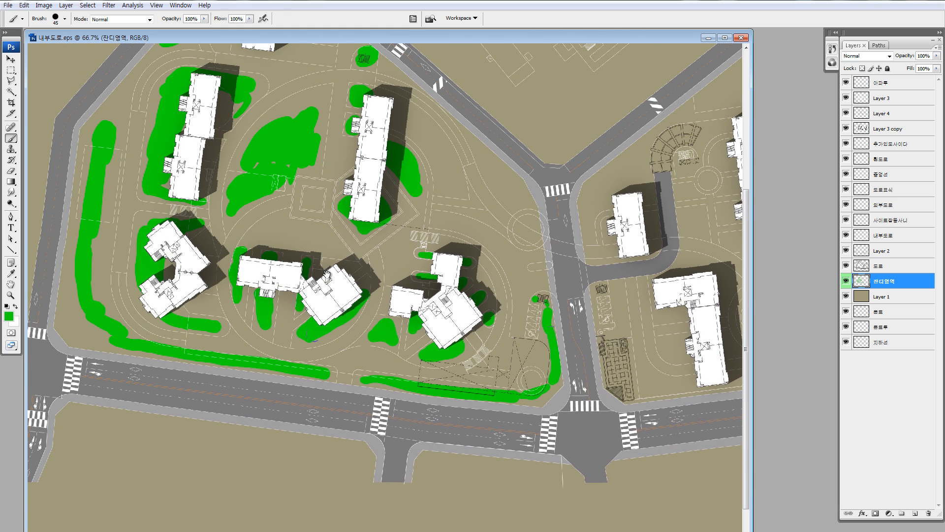
Paint lawn along the eastern block's northwest edge and undo the last strokes towards its northern tip.
mouse_move(322, 93)
left_mouse_down()
mouse_move(296, 218)
mouse_move(151, 125)
left_mouse_up()
mouse_move(400, 285)
left_mouse_down()
mouse_move(410, 246)
mouse_move(452, 242)
mouse_move(451, 216)
mouse_move(479, 185)
mouse_move(585, 117)
mouse_move(531, 120)
left_mouse_up()
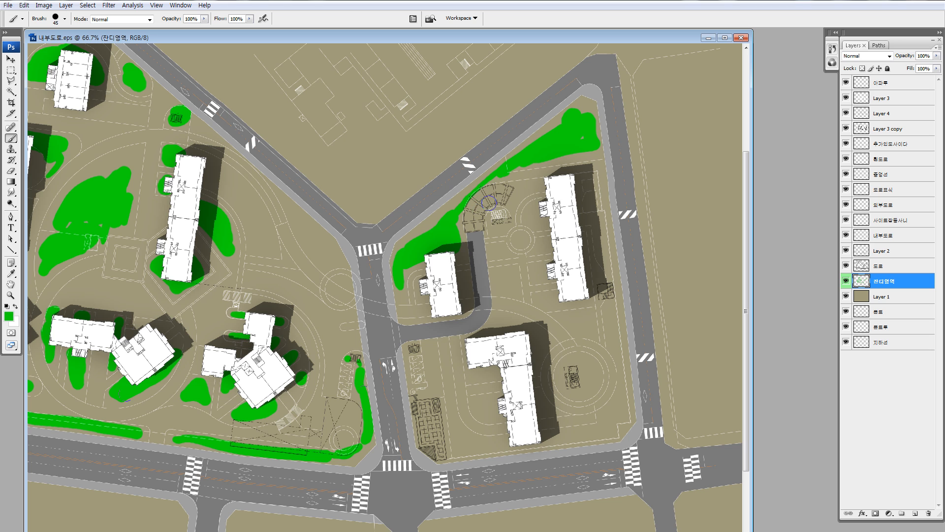
key("ctrl+alt+z")
key("ctrl+alt+z")
Paint a lawn strip around the fan-shaped pergola and along the boundary north of the eastern block's tall building.
key("z")
left_click_drag(503, 168, 583, 220)
left_click_drag(242, 304, 276, 257)
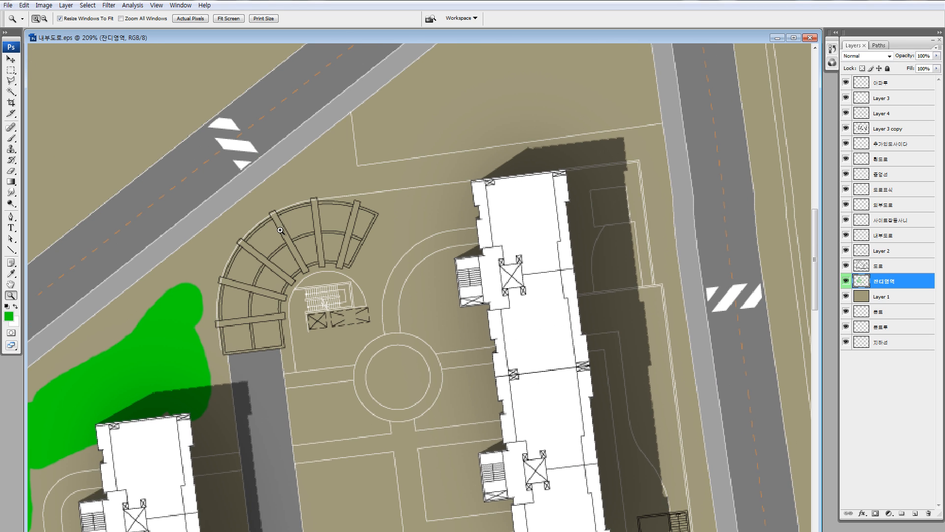
left_click_drag(554, 205, 477, 172)
key("b")
mouse_move(251, 128)
left_mouse_down()
mouse_move(139, 198)
mouse_move(253, 145)
mouse_move(508, 121)
mouse_move(580, 130)
mouse_move(586, 206)
left_mouse_up()
left_click_drag(588, 237, 516, 124)
mouse_move(550, 224)
left_mouse_down()
mouse_move(535, 193)
mouse_move(535, 232)
left_mouse_up()
left_click_drag(542, 276, 466, 81)
Paint lawn down the eastern block's east boundary, around its southeast corner and along its southern edge.
left_click_drag(475, 134, 503, 337)
left_click_drag(488, 401, 476, 302)
left_click_drag(450, 261, 446, 181)
left_click_drag(481, 302, 490, 419)
left_click_drag(490, 422, 495, 247)
mouse_move(496, 248)
left_mouse_down()
mouse_move(455, 341)
mouse_move(417, 369)
left_mouse_up()
mouse_move(417, 369)
left_mouse_down()
mouse_move(560, 301)
mouse_move(436, 316)
mouse_move(589, 301)
left_mouse_up()
left_click_drag(157, 334, 280, 306)
mouse_move(223, 236)
left_mouse_down()
mouse_move(250, 294)
mouse_move(453, 315)
left_mouse_up()
left_click_drag(561, 79, 361, 260)
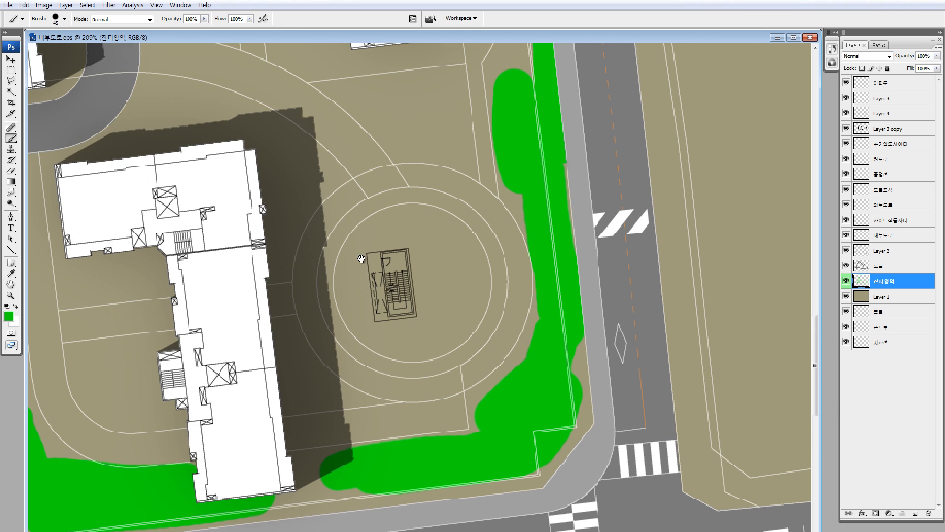
Paint green lawn patches around the L-shaped building in the eastern block.
mouse_move(173, 346)
left_mouse_down()
mouse_move(271, 330)
mouse_move(299, 370)
left_mouse_up()
left_click_drag(183, 274, 253, 261)
left_click_drag(212, 222, 223, 282)
mouse_move(187, 240)
left_mouse_down()
mouse_move(189, 227)
mouse_move(378, 181)
mouse_move(369, 293)
mouse_move(412, 240)
left_mouse_up()
left_click_drag(413, 240, 378, 137)
mouse_move(358, 288)
left_mouse_down()
mouse_move(330, 318)
mouse_move(369, 294)
left_mouse_up()
key("ctrl+minus")
key("ctrl+minus")
key("ctrl+minus")
key("ctrl+minus")
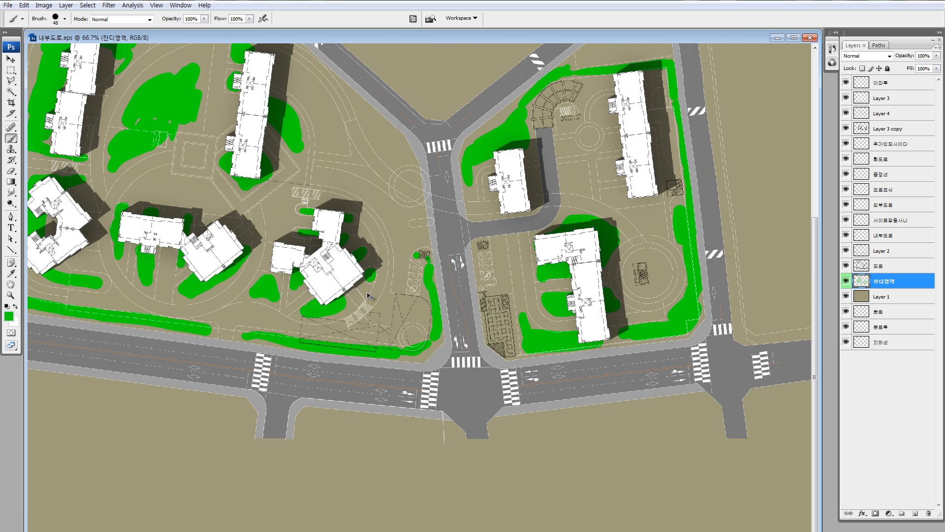
With a 30 px brush, paint a narrow lawn strip between the parking area and the L-shaped building, replacing the first stroke.
key("z")
left_click_drag(684, 321, 534, 252)
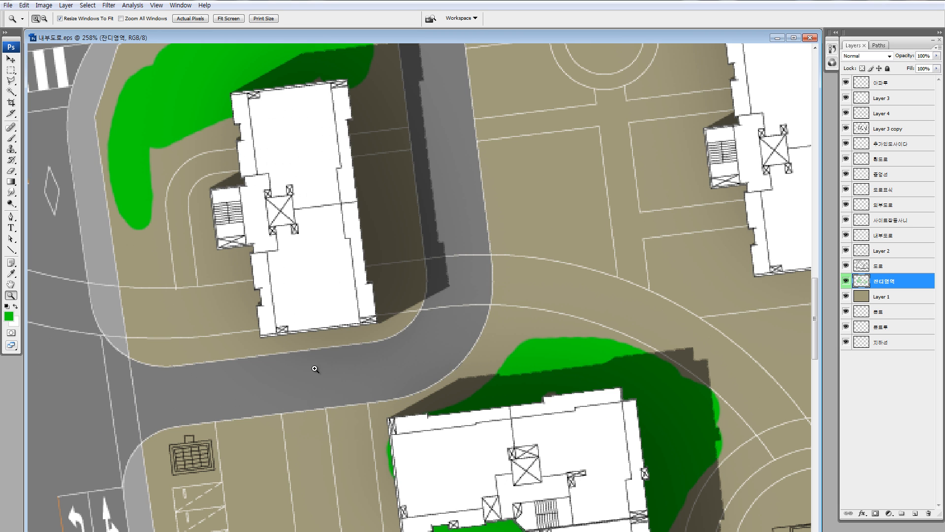
mouse_move(409, 450)
left_mouse_down()
mouse_move(326, 328)
mouse_move(446, 226)
left_mouse_up()
key("b")
mouse_move(199, 348)
left_mouse_down()
mouse_move(263, 221)
mouse_move(236, 249)
mouse_move(244, 364)
mouse_move(232, 380)
left_mouse_up()
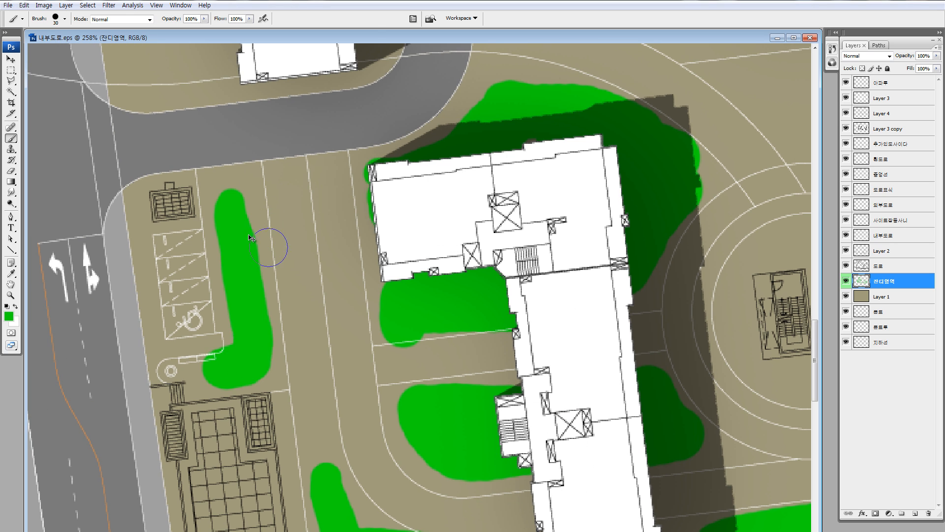
key("ctrl+z")
left_click_drag(279, 330, 227, 261)
left_click_drag(237, 144, 280, 406)
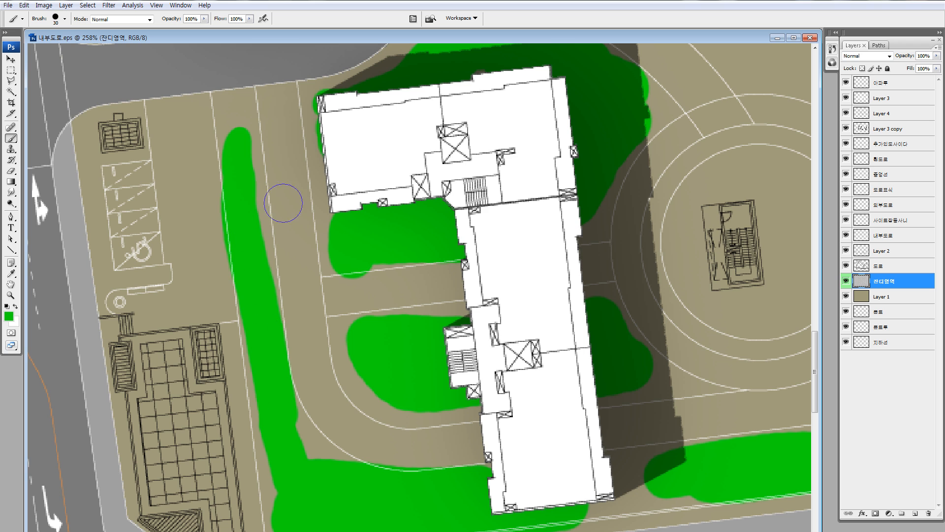
Paint the lawn around the south end of the eastern block's tall building.
left_click_drag(328, 138, 328, 228)
mouse_move(808, 193)
left_mouse_down()
mouse_move(475, 338)
mouse_move(472, 357)
left_mouse_up()
mouse_move(405, 173)
left_mouse_down()
mouse_move(409, 321)
mouse_move(502, 355)
mouse_move(448, 362)
mouse_move(461, 421)
left_mouse_up()
mouse_move(383, 353)
left_mouse_down()
mouse_move(400, 369)
mouse_move(525, 391)
mouse_move(565, 336)
left_mouse_up()
mouse_move(472, 297)
left_mouse_down()
mouse_move(452, 287)
mouse_move(351, 115)
left_mouse_up()
mouse_move(421, 263)
left_mouse_down()
mouse_move(346, 229)
mouse_move(426, 295)
left_mouse_up()
left_click_drag(432, 249, 464, 437)
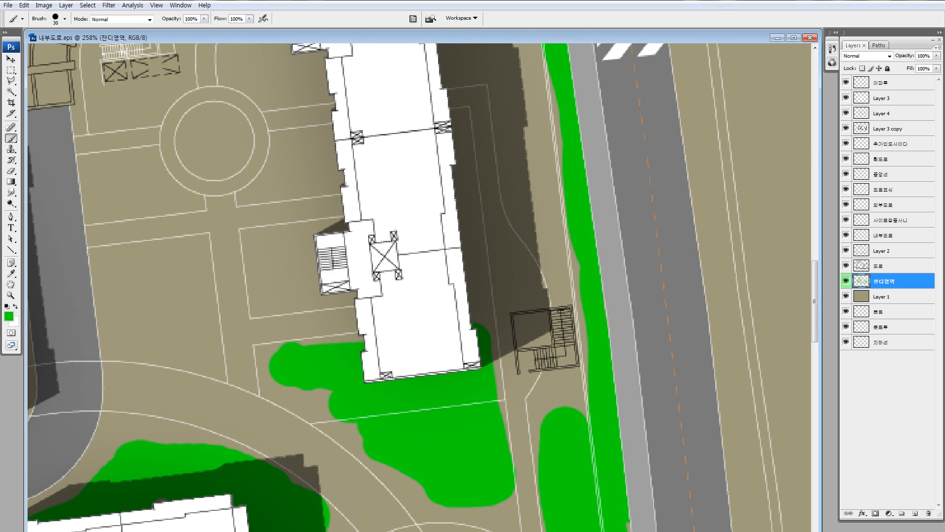
Paint lawn patches in the garden plots west of the tall building, around the small circle and beside the pergola.
mouse_move(299, 251)
left_mouse_down()
mouse_move(312, 259)
mouse_move(297, 267)
left_mouse_up()
left_click_drag(295, 163, 309, 256)
mouse_move(306, 252)
left_mouse_down()
mouse_move(297, 274)
mouse_move(339, 254)
left_mouse_up()
mouse_move(324, 120)
left_mouse_down()
mouse_move(333, 217)
mouse_move(369, 255)
mouse_move(305, 236)
left_mouse_up()
mouse_move(149, 287)
left_mouse_down()
mouse_move(221, 165)
mouse_move(310, 121)
mouse_move(200, 187)
mouse_move(208, 249)
mouse_move(140, 309)
mouse_move(198, 269)
left_mouse_up()
left_click_drag(142, 372, 225, 259)
left_click_drag(234, 305, 229, 188)
mouse_move(268, 236)
left_mouse_down()
mouse_move(217, 247)
mouse_move(289, 295)
left_mouse_up()
key("ctrl+minus")
key("ctrl+minus")
key("ctrl+minus")
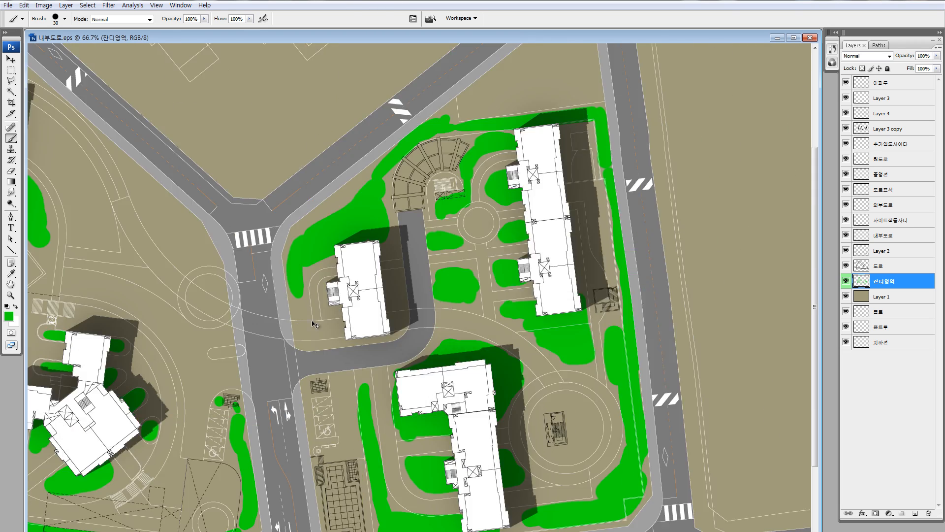
Reduce the brush to 15 px and paint a thin lawn strip along the south side of the eastern block's small building.
key("ctrl+z")
left_click_drag(458, 242, 535, 358)
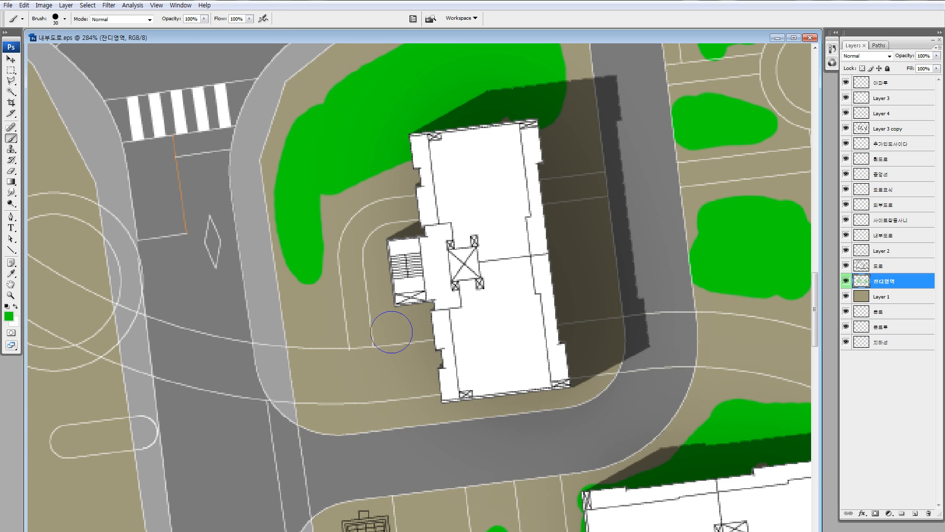
key("bracketleft")
key("bracketleft")
key("bracketleft")
left_click_drag(353, 372, 253, 337)
left_click_drag(220, 382, 485, 359)
left_click_drag(467, 295, 393, 364)
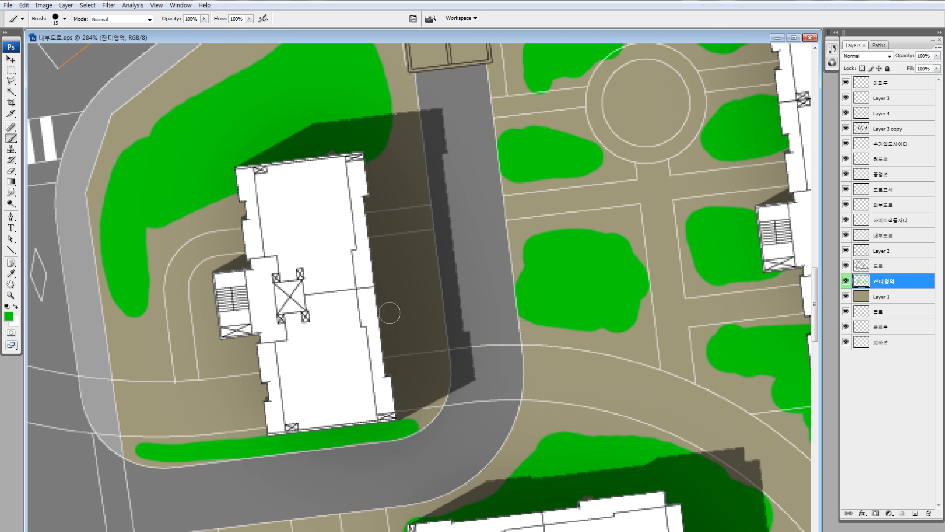
Paint lawn on the small building's east side and around the stairwell on its west side.
mouse_move(387, 264)
left_mouse_down()
mouse_move(416, 287)
mouse_move(398, 261)
left_mouse_up()
mouse_move(361, 188)
left_mouse_down()
mouse_move(400, 177)
mouse_move(403, 114)
left_mouse_up()
left_click_drag(402, 114, 406, 220)
left_click_drag(401, 203, 387, 138)
left_click_drag(242, 196, 165, 217)
left_click_drag(188, 252, 204, 202)
mouse_move(225, 330)
left_mouse_down()
mouse_move(246, 343)
mouse_move(239, 396)
left_mouse_up()
mouse_move(218, 352)
left_mouse_down()
mouse_move(235, 424)
mouse_move(259, 340)
left_mouse_up()
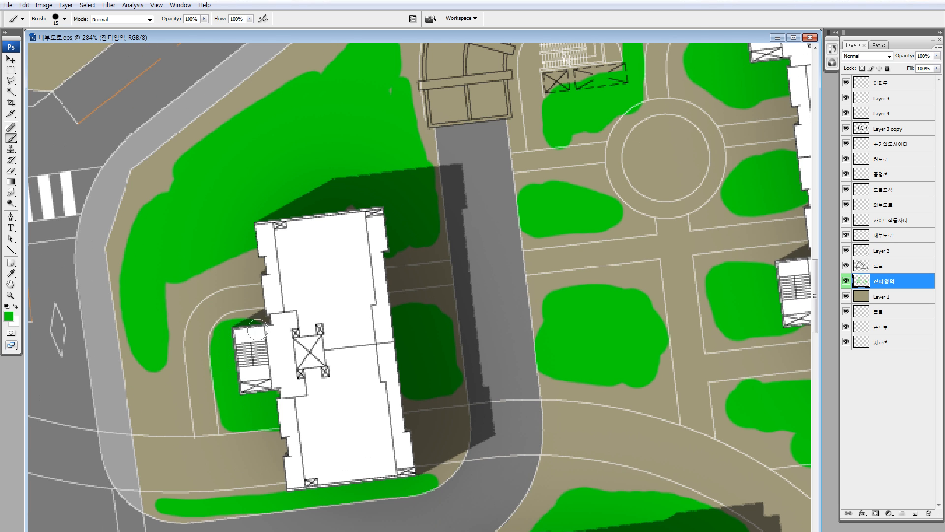
Extend the lawn northwest of the small building out to the road edge and up to the pergola.
mouse_move(171, 359)
left_mouse_down()
mouse_move(150, 404)
mouse_move(168, 310)
mouse_move(268, 255)
mouse_move(231, 269)
left_mouse_up()
mouse_move(126, 225)
left_mouse_down()
mouse_move(125, 255)
mouse_move(170, 165)
left_mouse_up()
left_click_drag(286, 112, 238, 187)
mouse_move(134, 220)
left_mouse_down()
mouse_move(248, 161)
mouse_move(304, 111)
mouse_move(354, 143)
left_mouse_up()
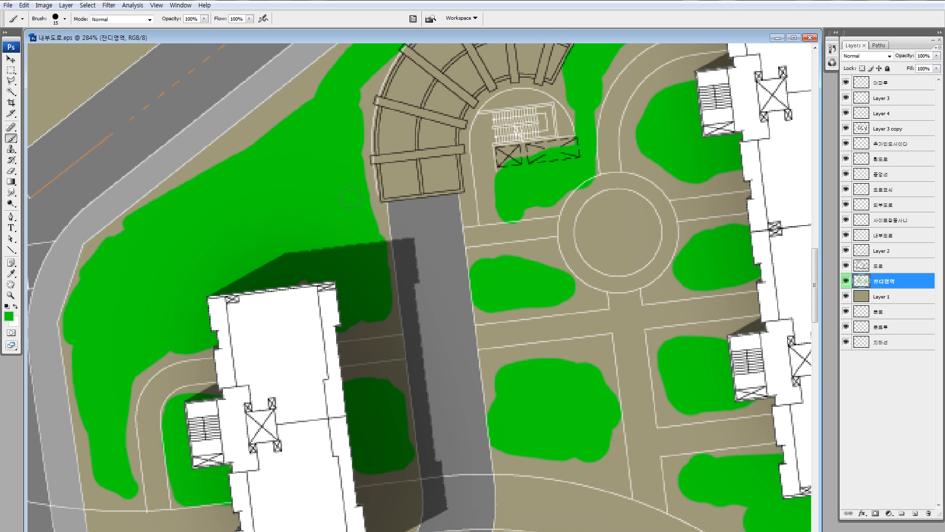
key("ctrl+minus")
key("ctrl+minus")
key("ctrl+minus")
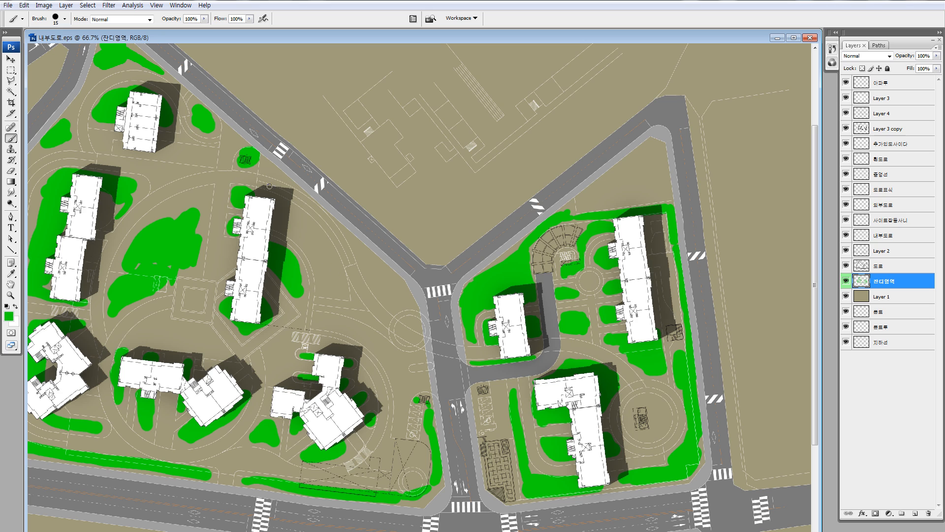
Paint lawn strips along the western block's northeastern road edge and beside the curved path east of the tall building.
left_click_drag(272, 166, 288, 186)
mouse_move(353, 241)
left_mouse_down()
mouse_move(396, 305)
mouse_move(391, 288)
left_mouse_up()
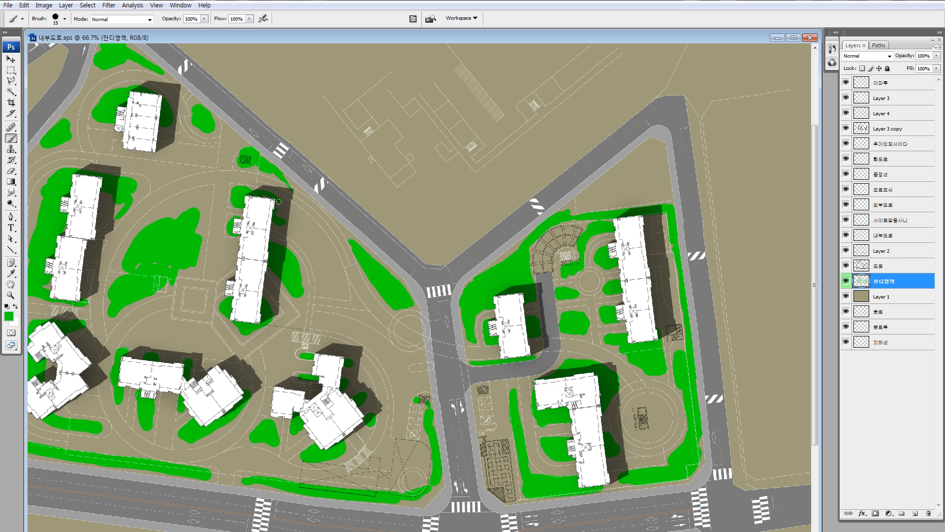
left_click_drag(285, 213, 318, 256)
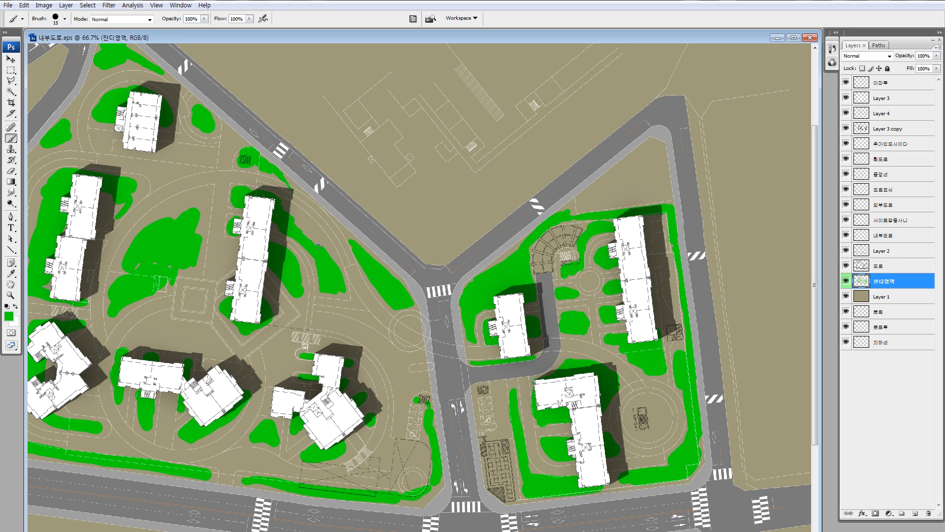
Paint the small rounded island at the western block's eastern entrance green.
mouse_move(305, 230)
left_mouse_down()
mouse_move(333, 251)
mouse_move(453, 412)
left_mouse_up()
scroll(405, 379, "down", 1)
left_click_drag(475, 293, 481, 294)
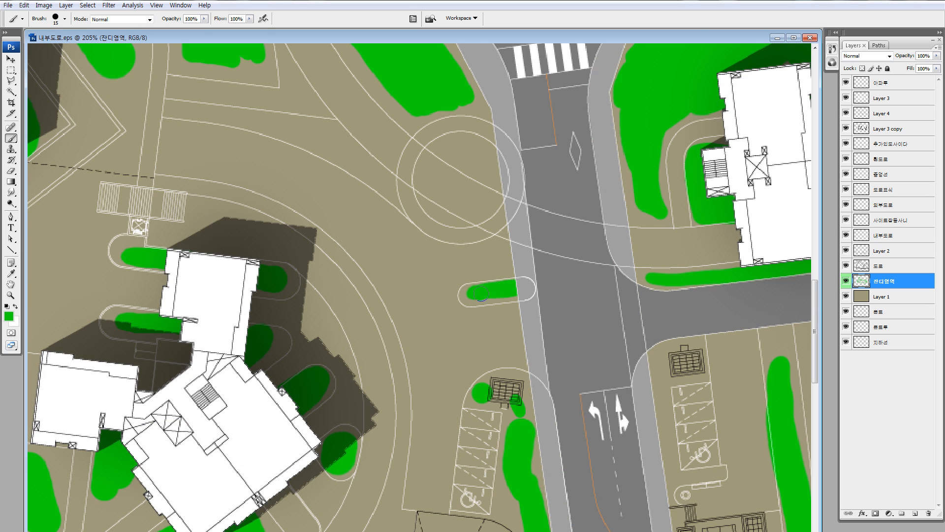
left_click_drag(537, 225, 517, 309)
left_click_drag(218, 239, 293, 272)
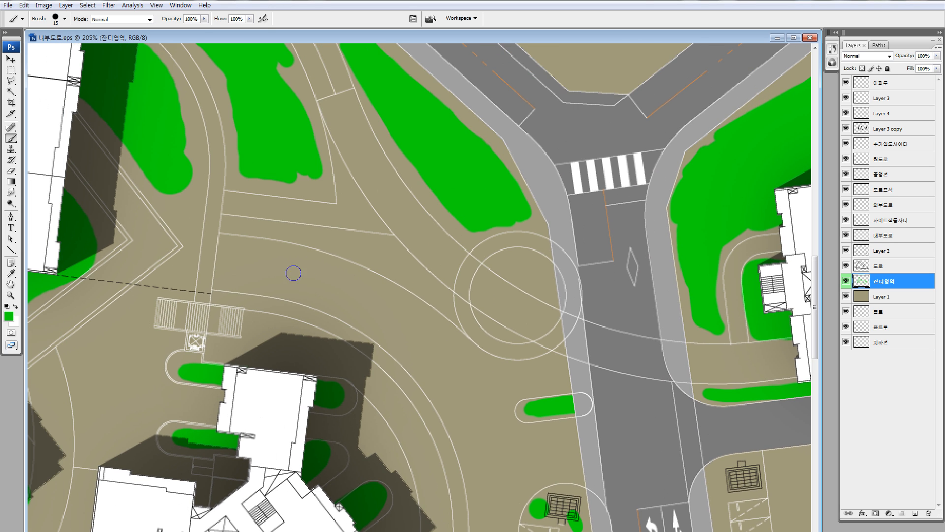
left_click_drag(449, 347, 420, 267)
mouse_move(183, 273)
left_mouse_down()
mouse_move(269, 266)
mouse_move(391, 338)
mouse_move(353, 247)
left_mouse_up()
key("ctrl+z")
mouse_move(209, 183)
left_mouse_down()
mouse_move(187, 164)
mouse_move(209, 172)
left_mouse_up()
key("ctrl+z")
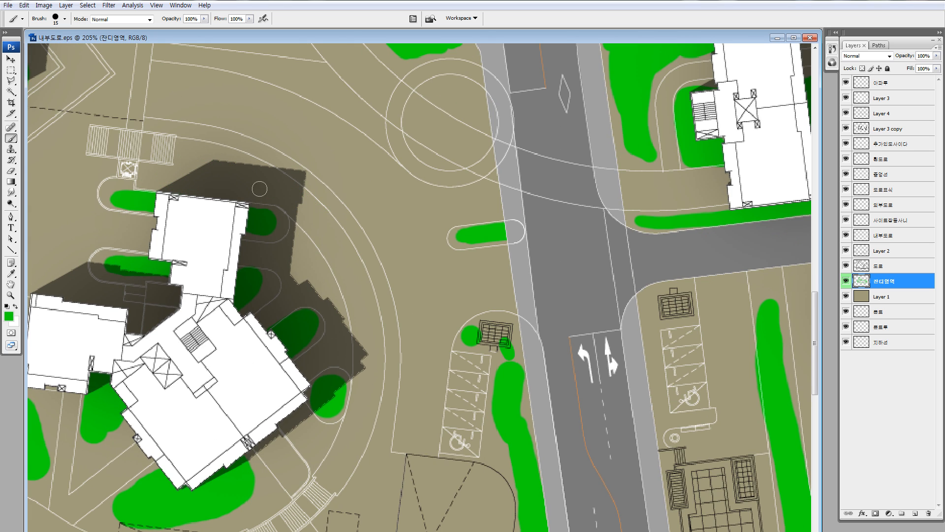
Paint lawn on both sides of the stairs southeast of the angled building and a curved strip along the path arcing around its northeast side.
mouse_move(293, 449)
left_mouse_down()
mouse_move(298, 355)
mouse_move(241, 401)
mouse_move(285, 378)
left_mouse_up()
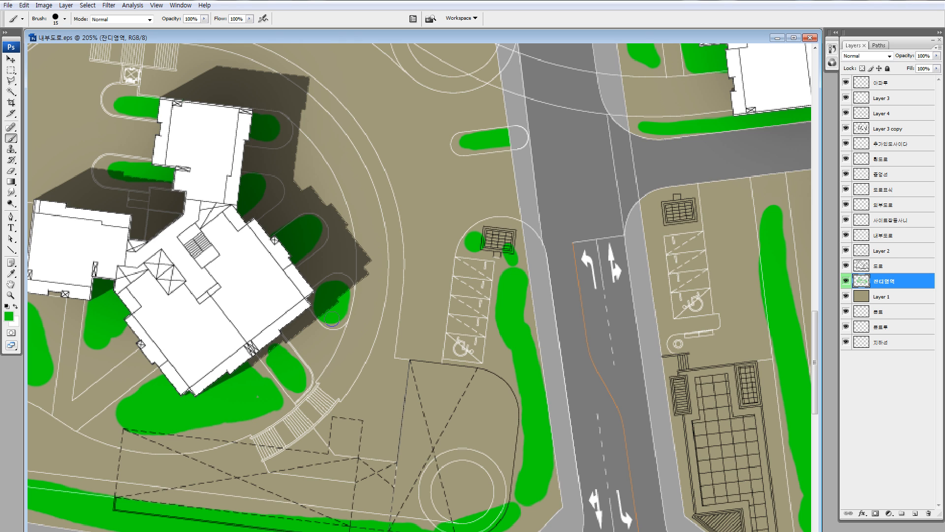
mouse_move(402, 343)
left_mouse_down()
mouse_move(339, 269)
mouse_move(307, 298)
mouse_move(352, 487)
left_mouse_up()
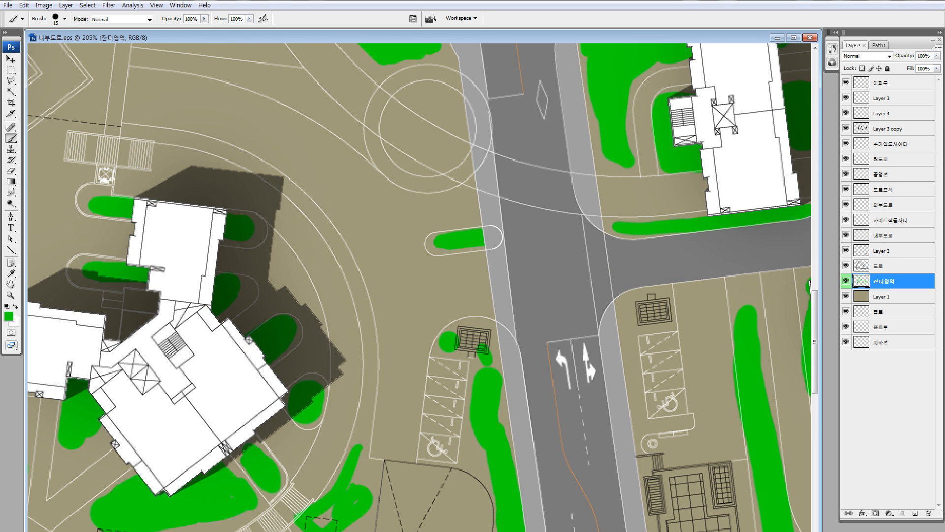
mouse_move(130, 134)
left_mouse_down()
mouse_move(283, 181)
mouse_move(340, 245)
mouse_move(364, 354)
mouse_move(351, 485)
left_mouse_up()
Extend the lawn north of the angled building southward across the straight path lines and along the curved path toward the circular plaza.
mouse_move(154, 63)
left_mouse_down()
mouse_move(166, 212)
mouse_move(238, 213)
mouse_move(162, 203)
left_mouse_up()
key("ctrl+z")
mouse_move(164, 195)
left_mouse_down()
mouse_move(163, 206)
mouse_move(348, 275)
mouse_move(275, 203)
mouse_move(200, 204)
mouse_move(325, 238)
left_mouse_up()
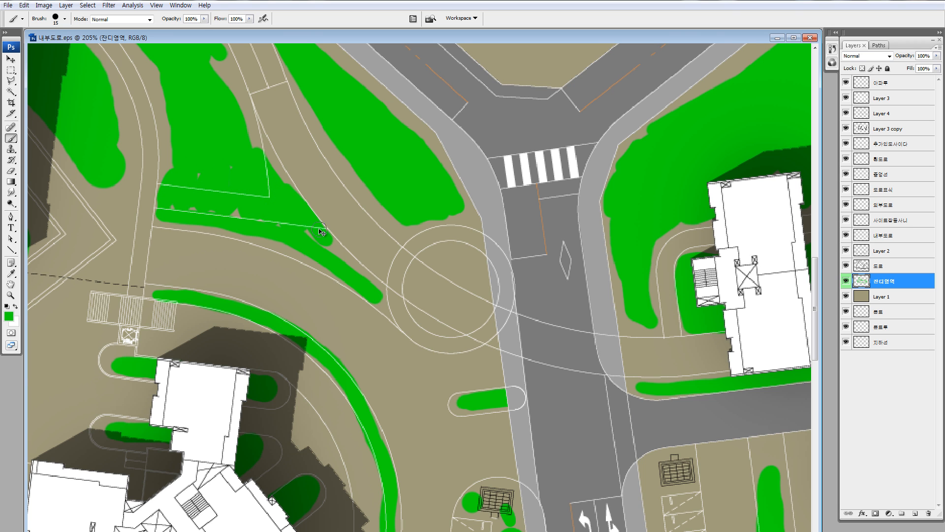
key("ctrl+minus")
key("ctrl+minus")
key("ctrl+minus")
key("ctrl+minus")
key("ctrl+minus")
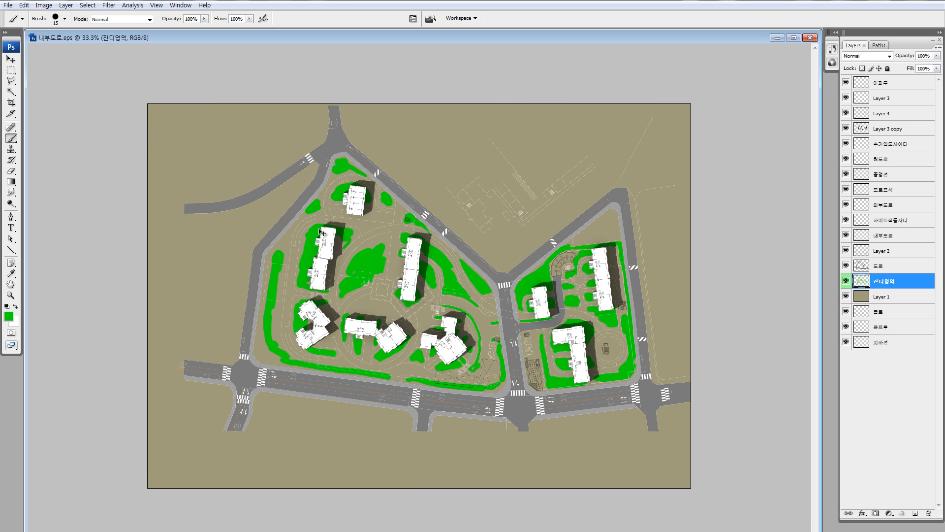